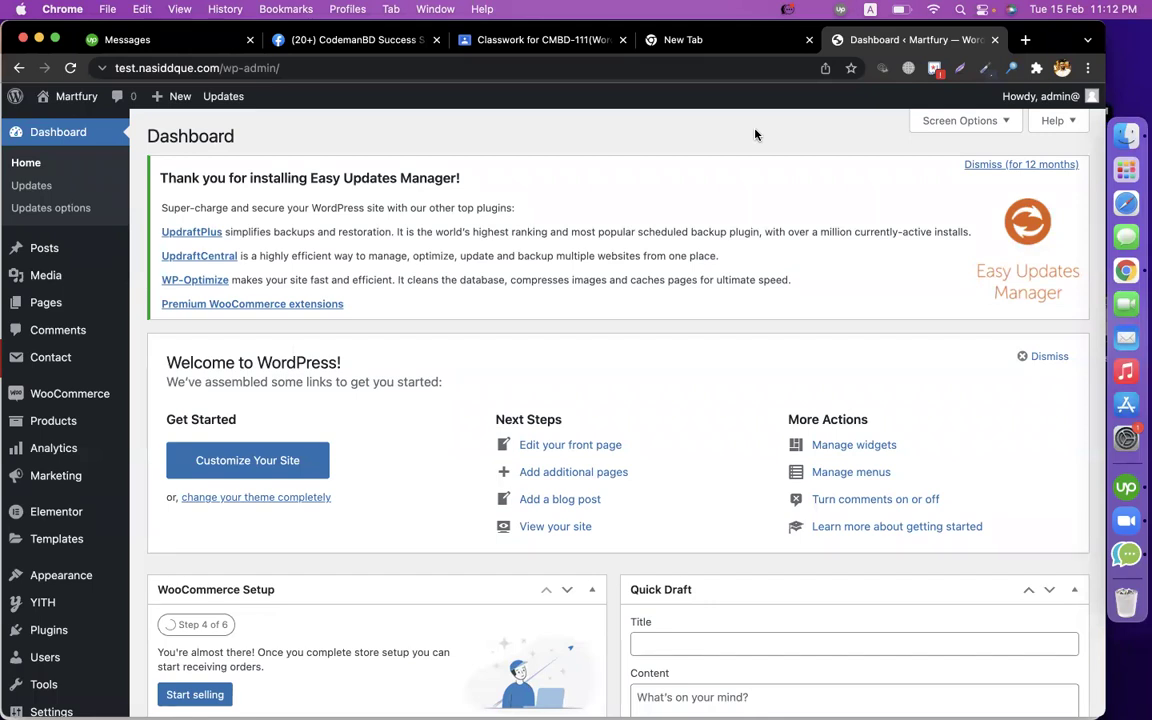
Dismiss the Welcome to WordPress panel on the Martfury dashboard.
left_click(1045, 356)
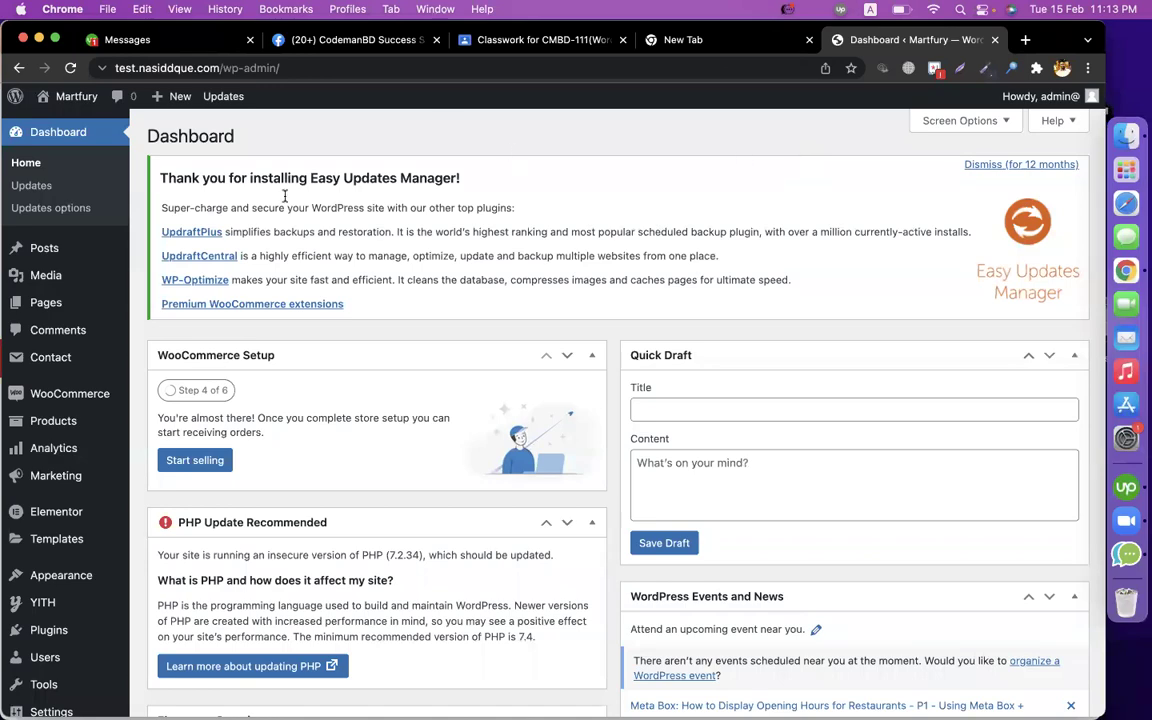
Preview the admin sidebar submenus, then open a new Chrome tab beside the dashboard.
scroll(45, 560, "down", 5)
scroll(36, 520, "up", 5)
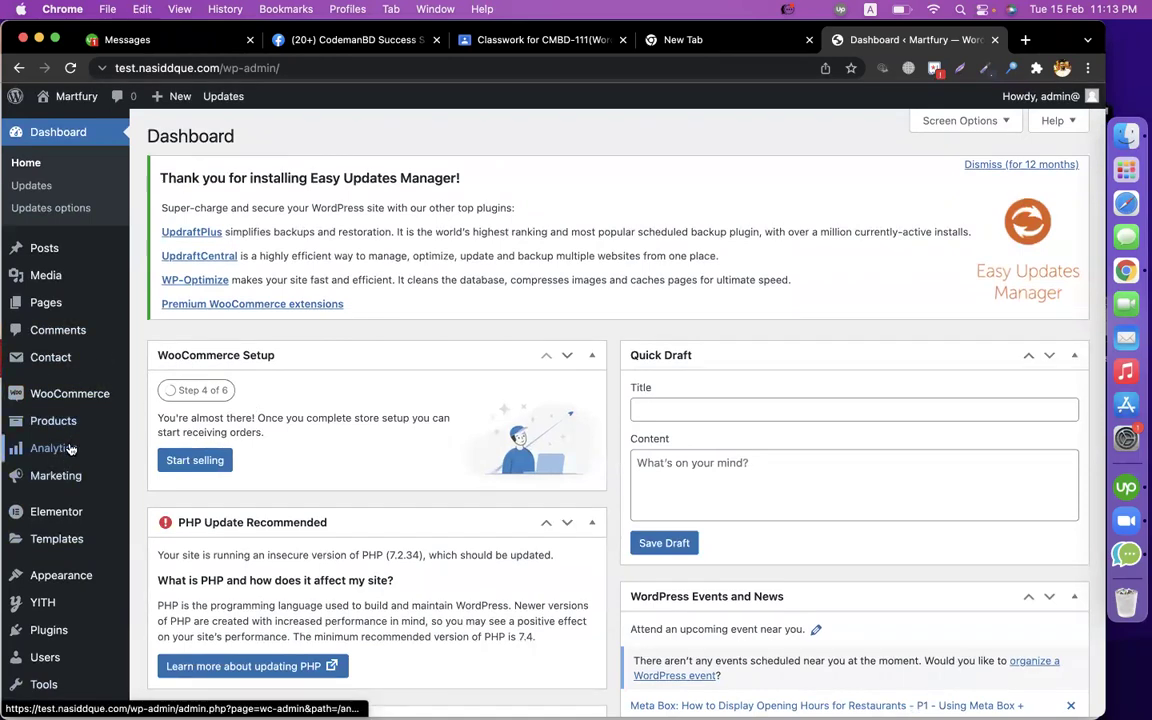
mouse_move(47, 414)
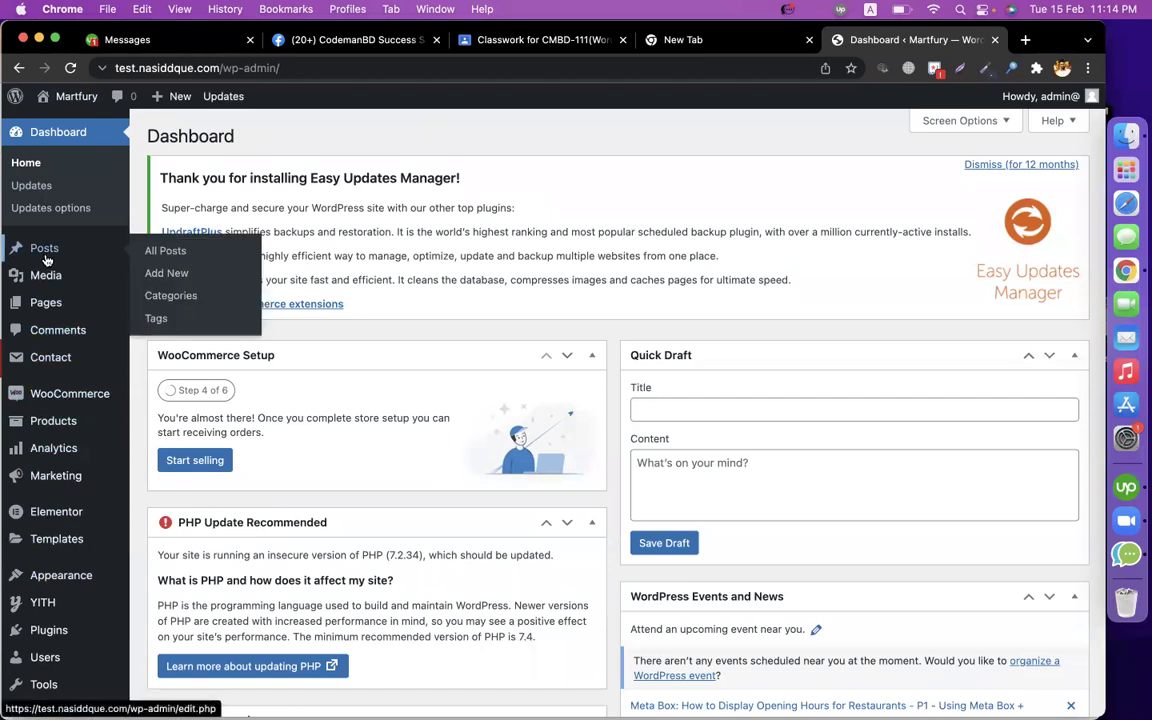
mouse_move(77, 515)
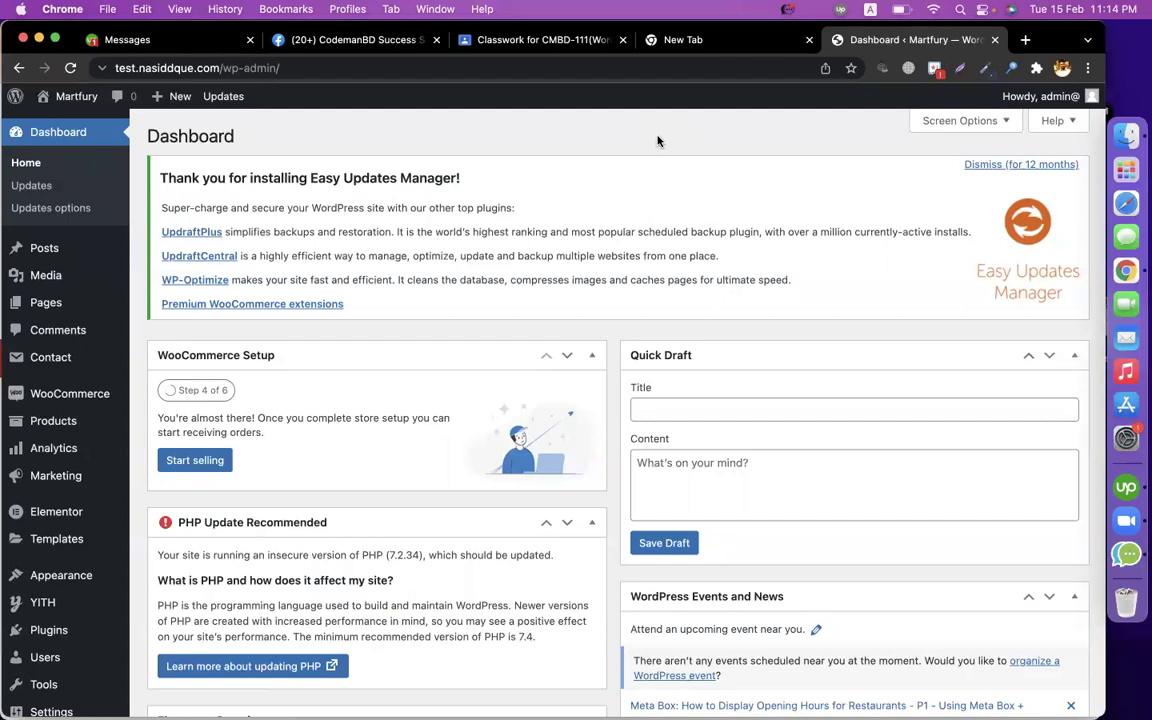
left_click(1026, 40)
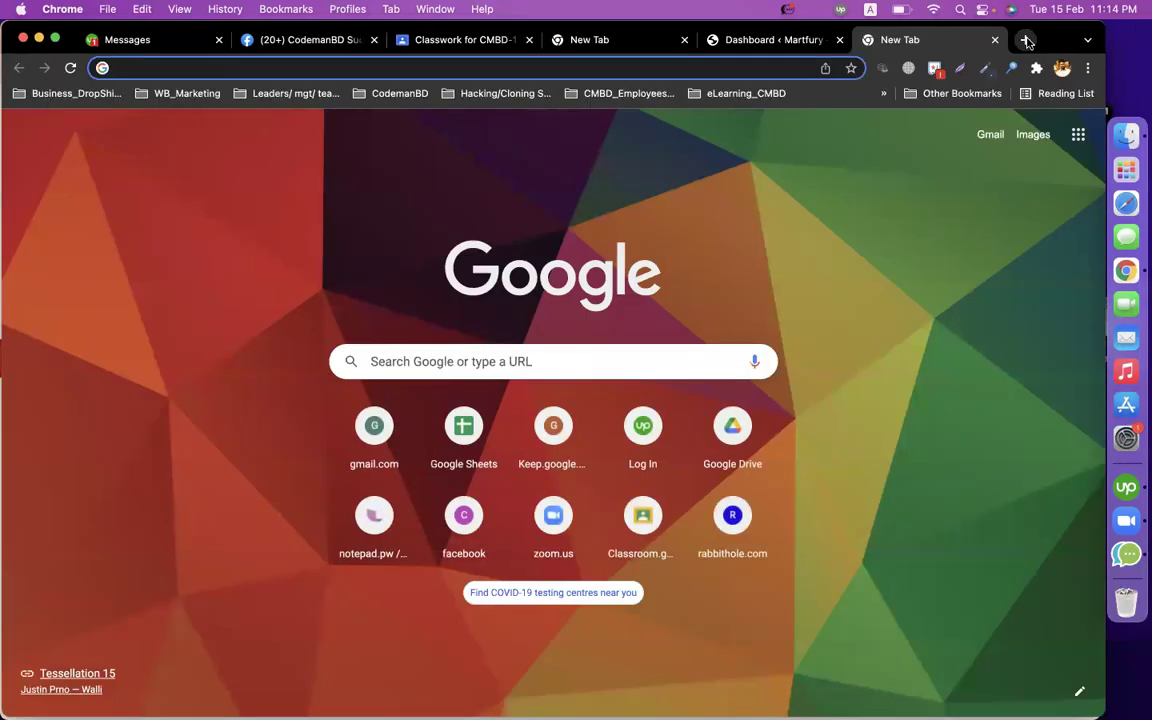
Search Google for 'dokan pro' and open the wedevs.com Dokan result.
type("dokan pro")
key("Return")
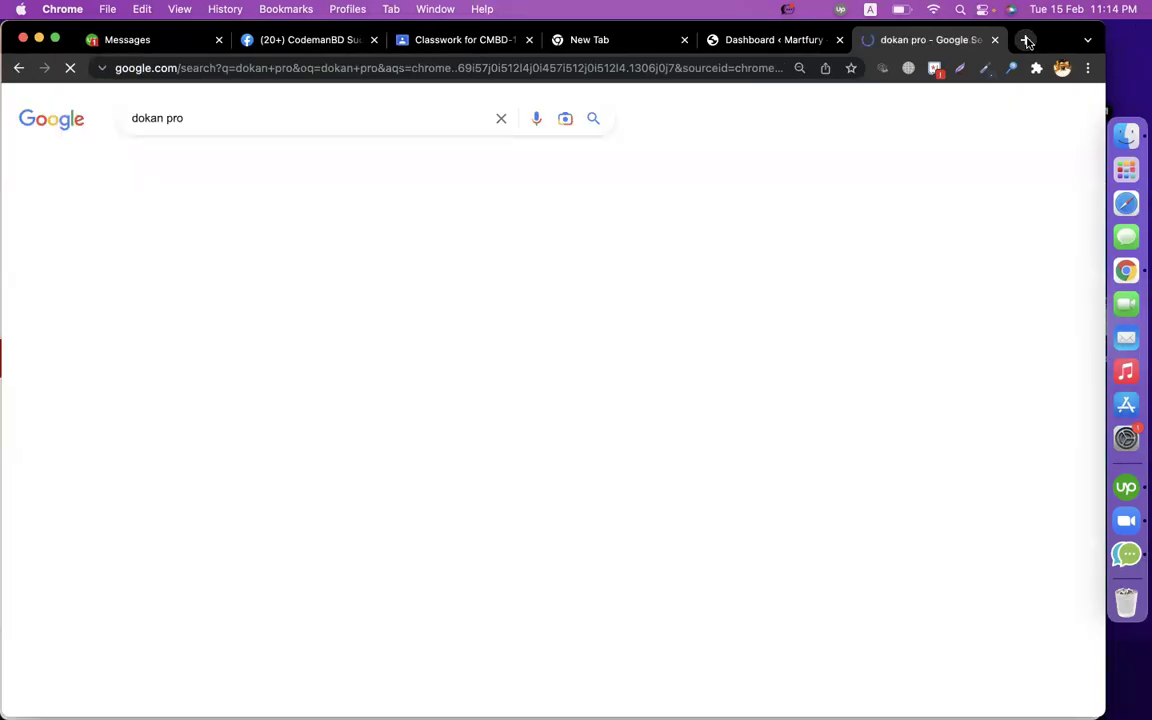
scroll(759, 474, "down", 3)
left_click(328, 403)
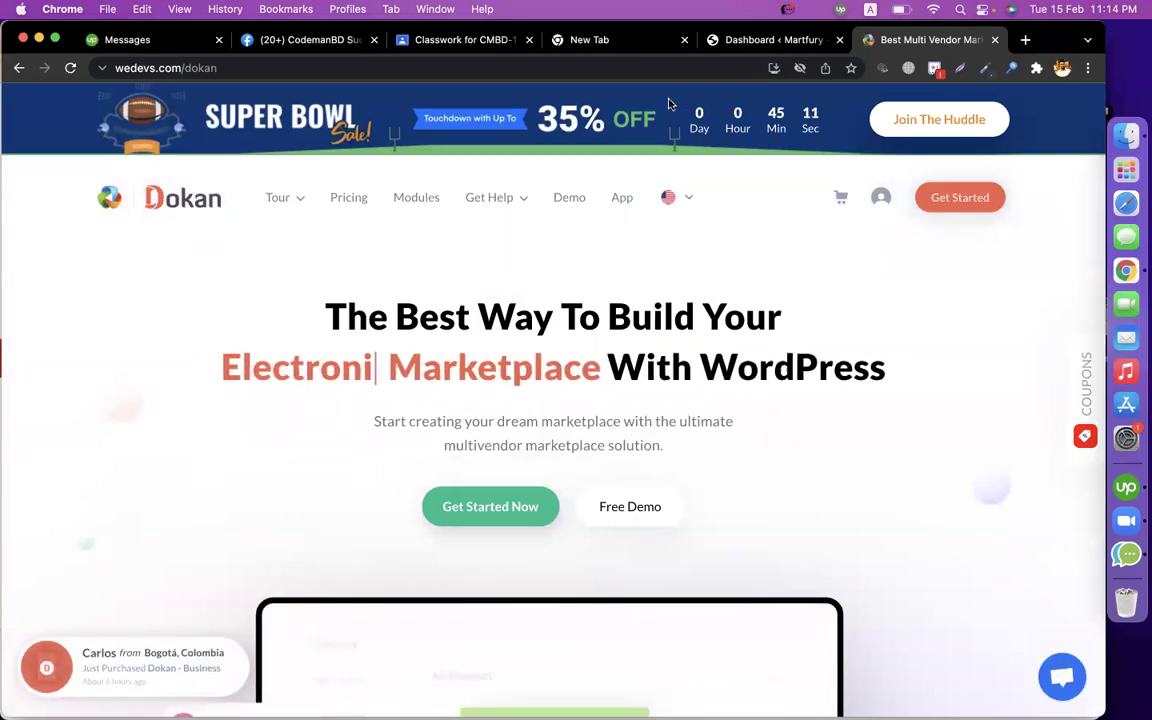
Scroll through the Dokan multivendor marketplace homepage, then open another new tab.
scroll(882, 405, "down", 2)
scroll(882, 405, "down", 10)
scroll(882, 405, "up", 10)
scroll(882, 405, "down", 5)
scroll(882, 405, "down", 20)
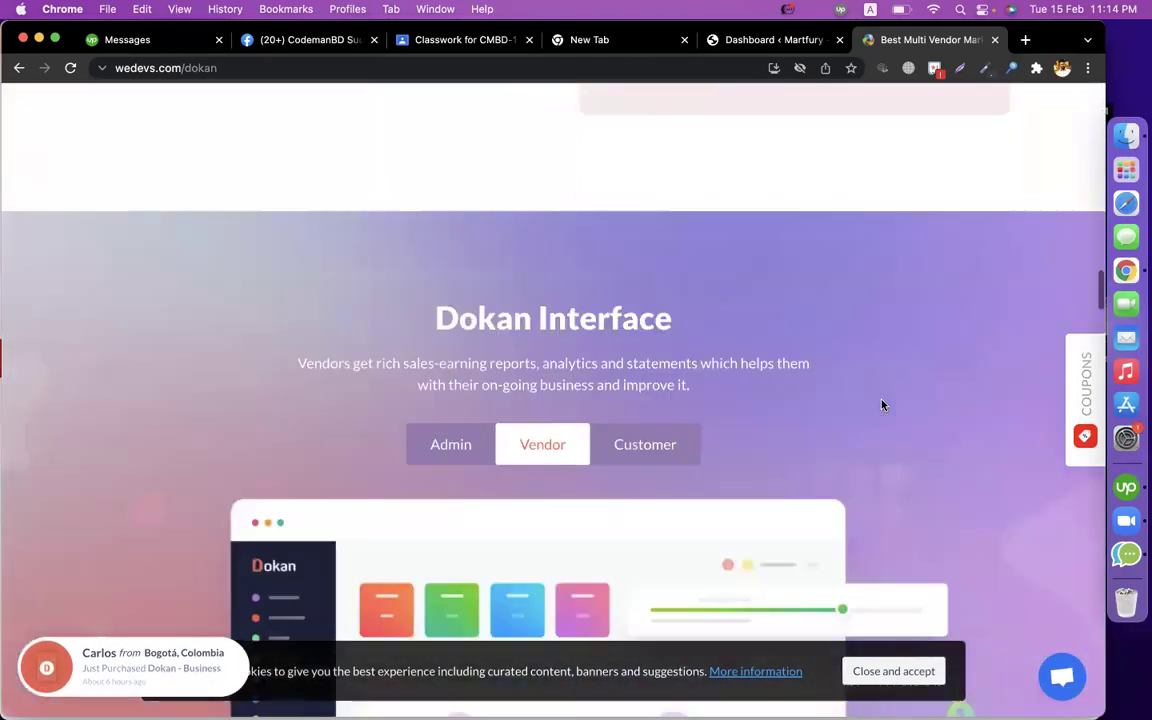
scroll(882, 405, "up", 20)
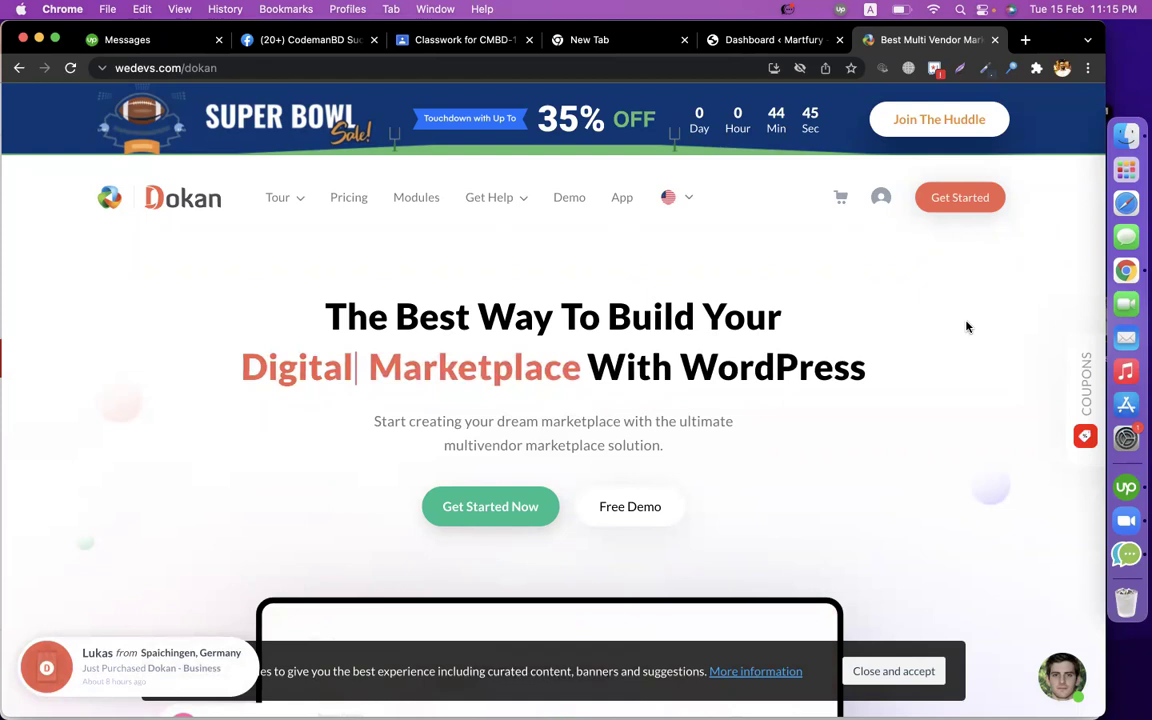
left_click(1026, 41)
Search for 'element pack' and open the elementpack.pro website.
type("element pac")
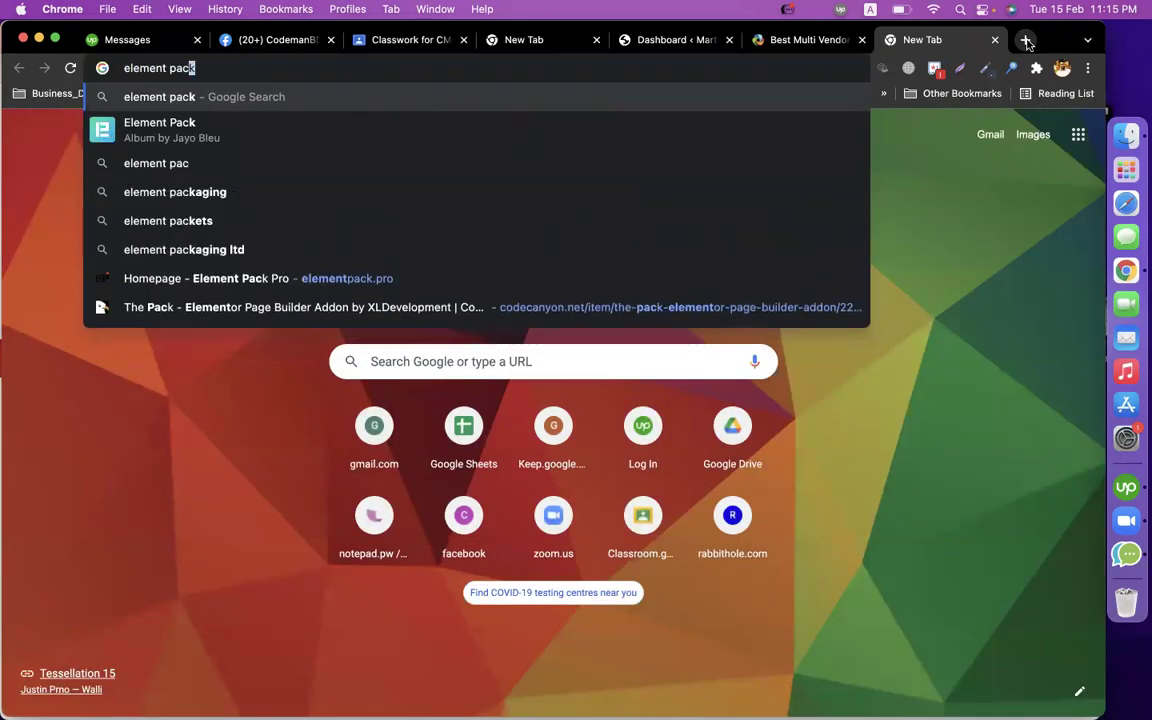
key("Return")
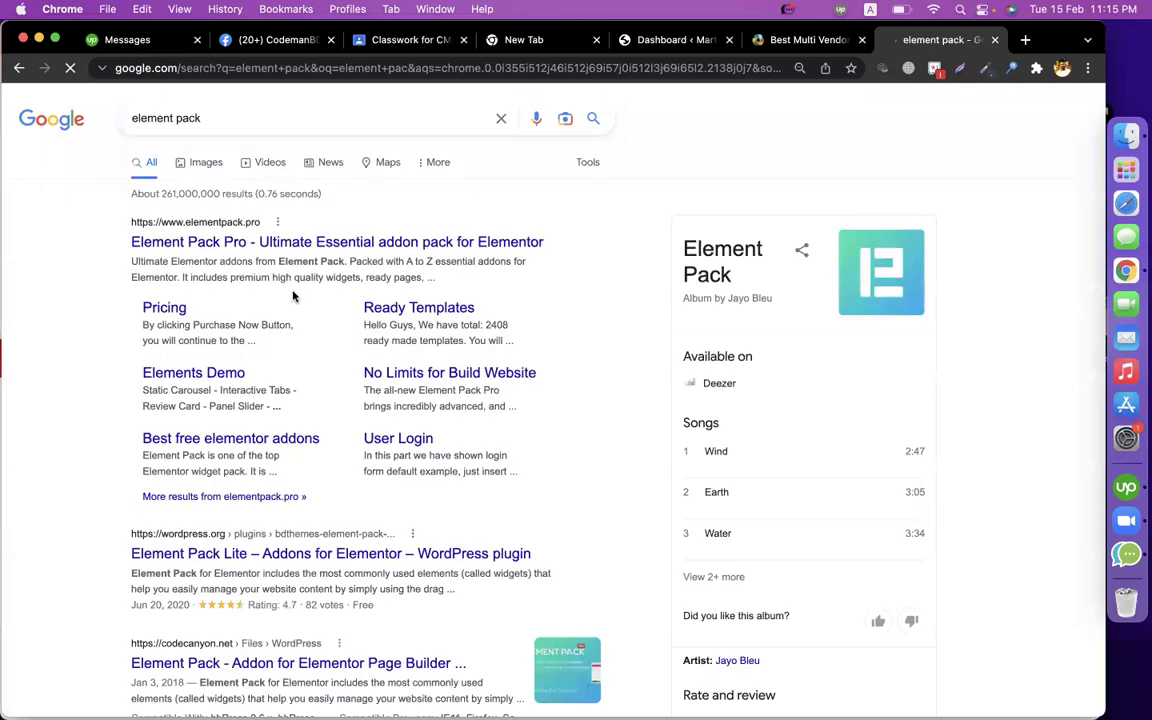
left_click(242, 245)
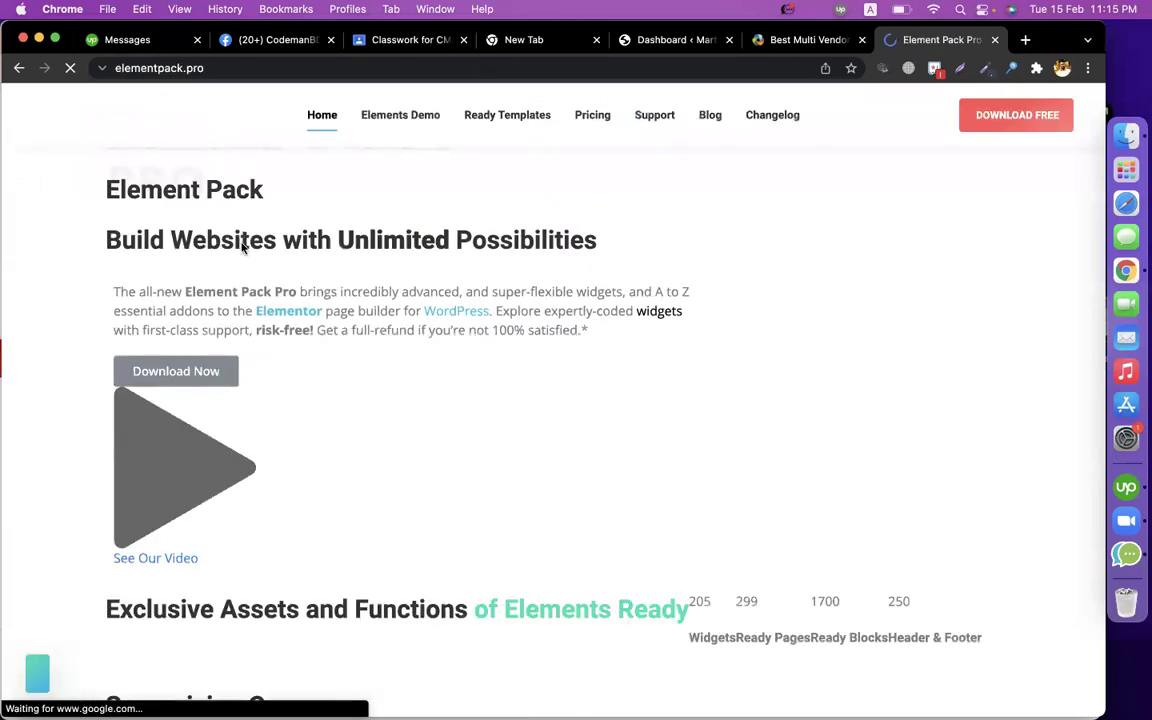
scroll(545, 386, "down", 5)
scroll(545, 386, "up", 5)
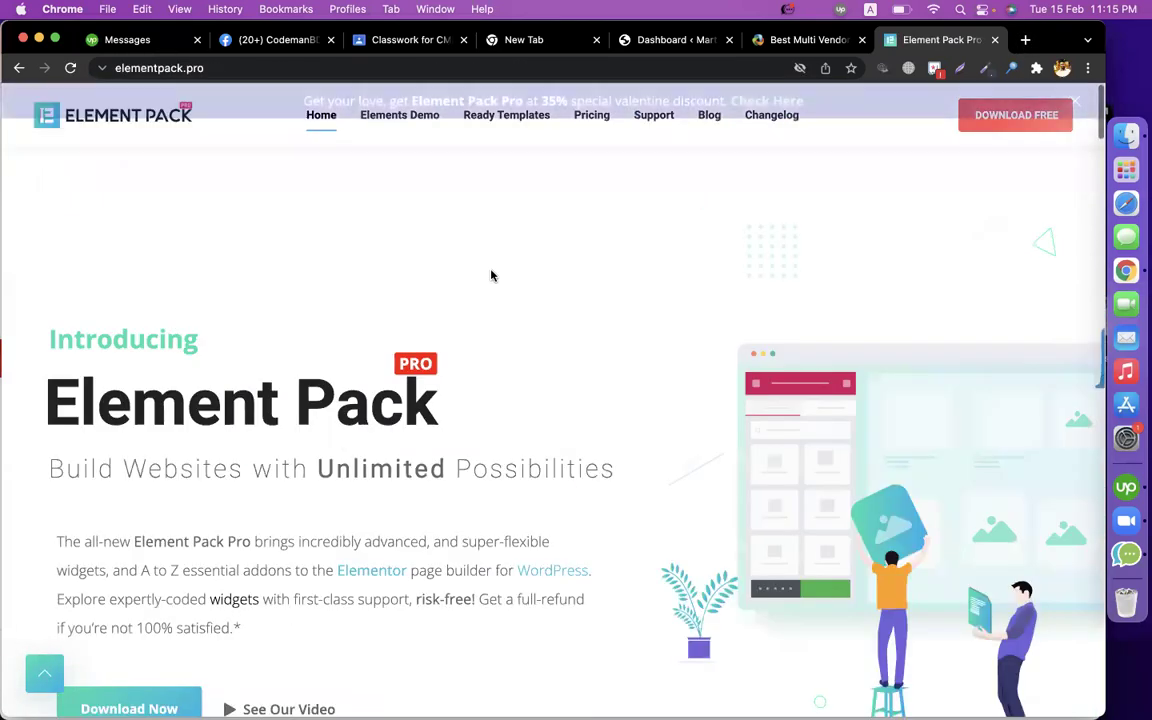
Open the elementpack.pro Contact Us page from the footer and return to its tab.
left_click(336, 64)
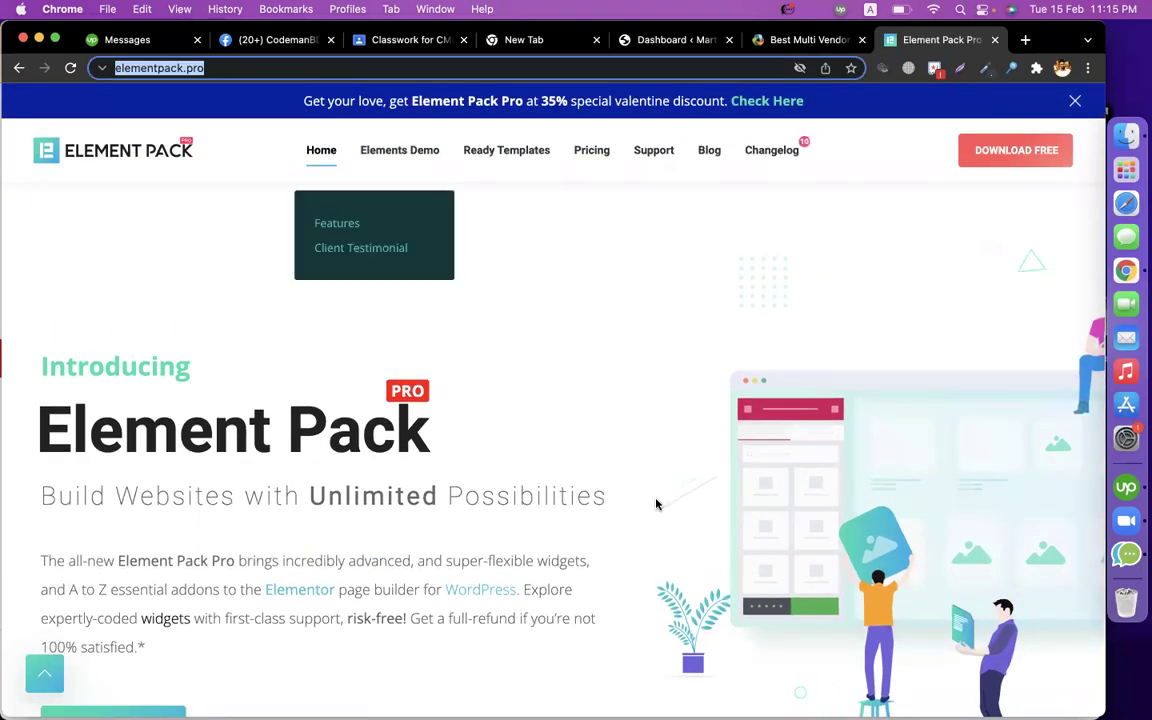
scroll(640, 505, "down", 10)
scroll(657, 505, "down", 15)
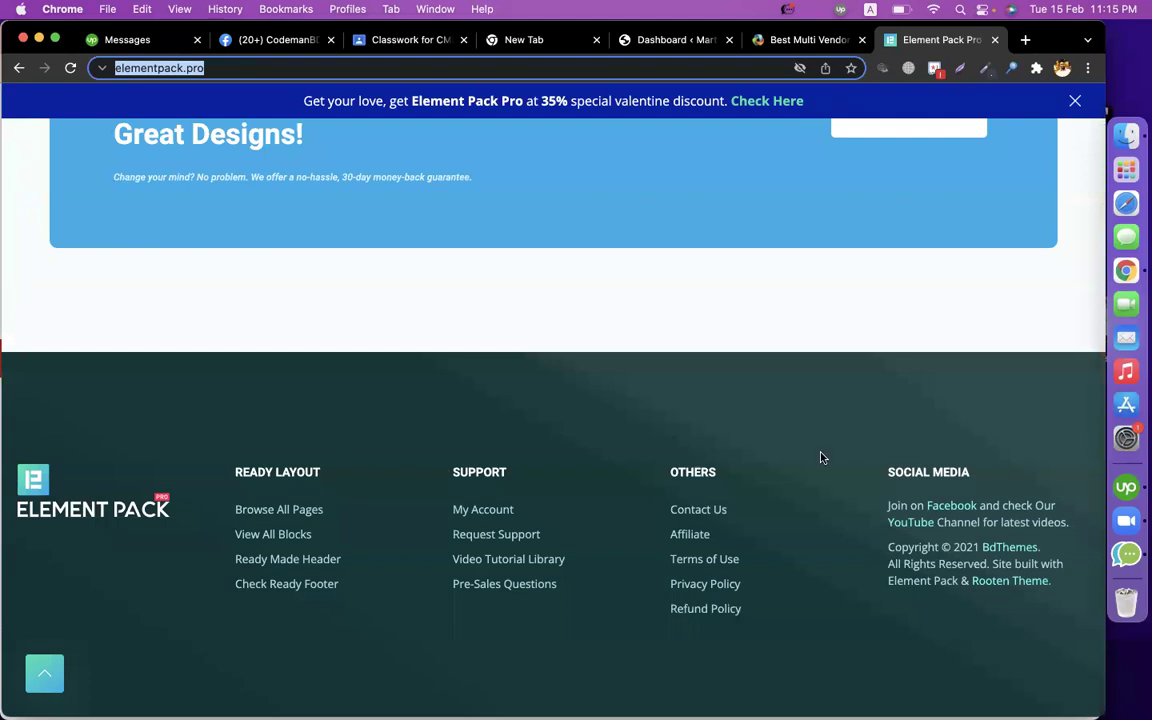
left_click(680, 512)
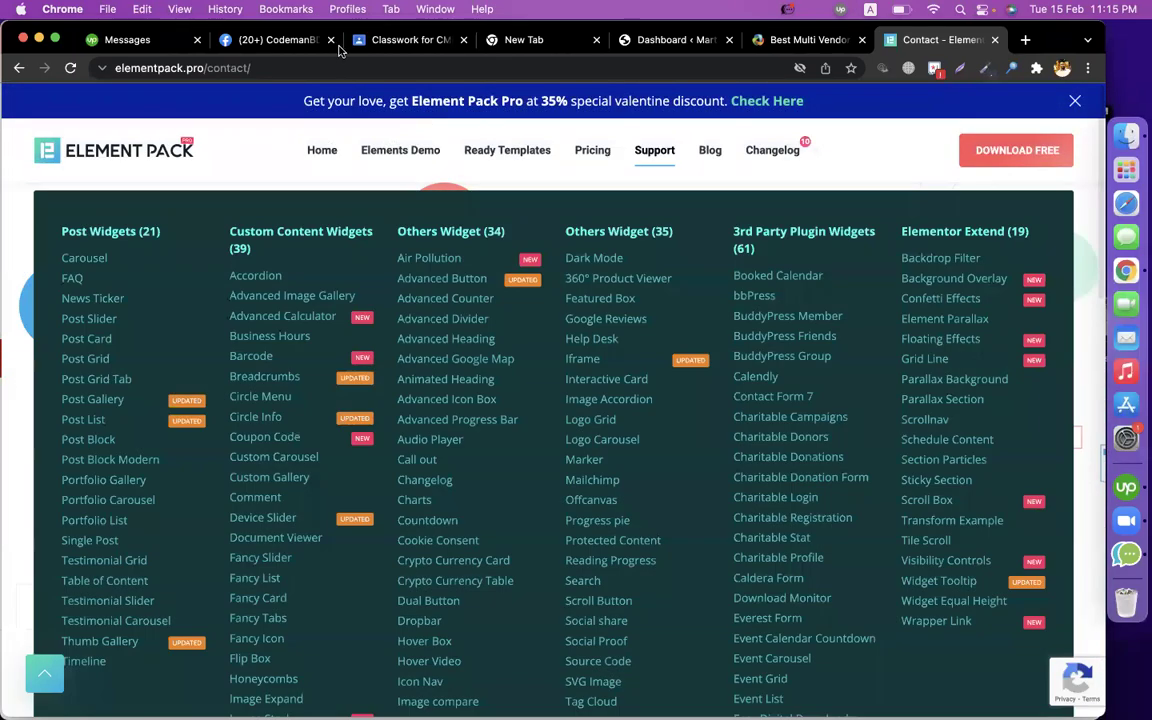
left_click(290, 42)
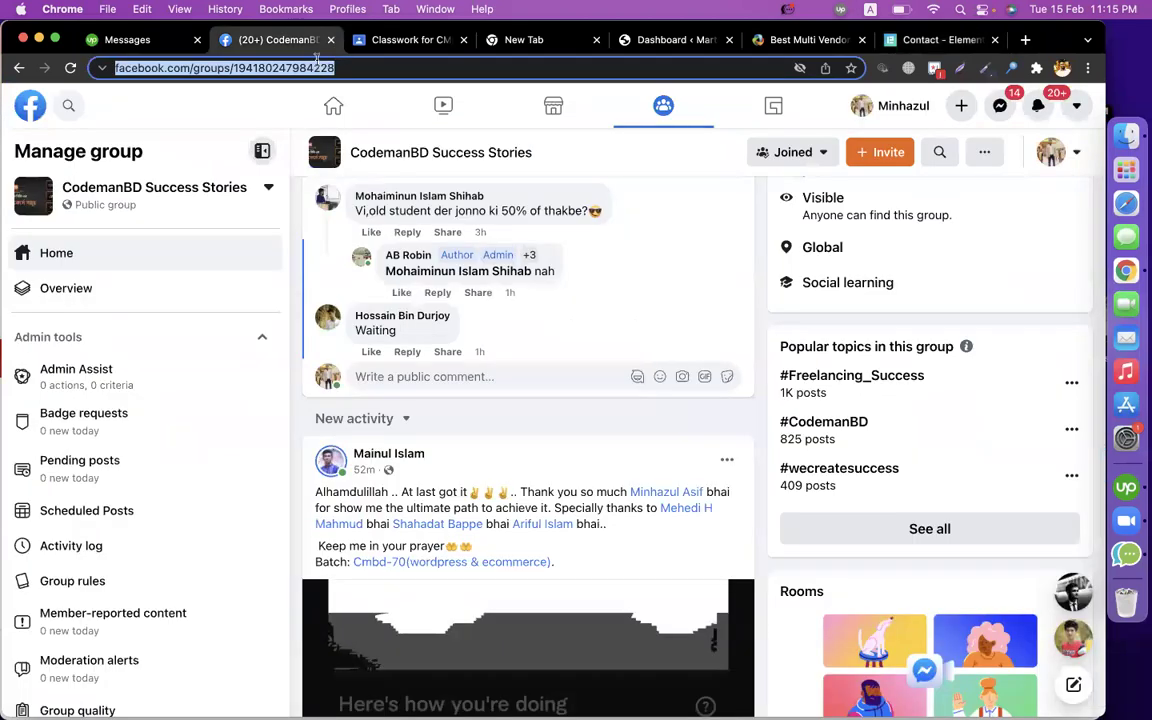
key("super+9")
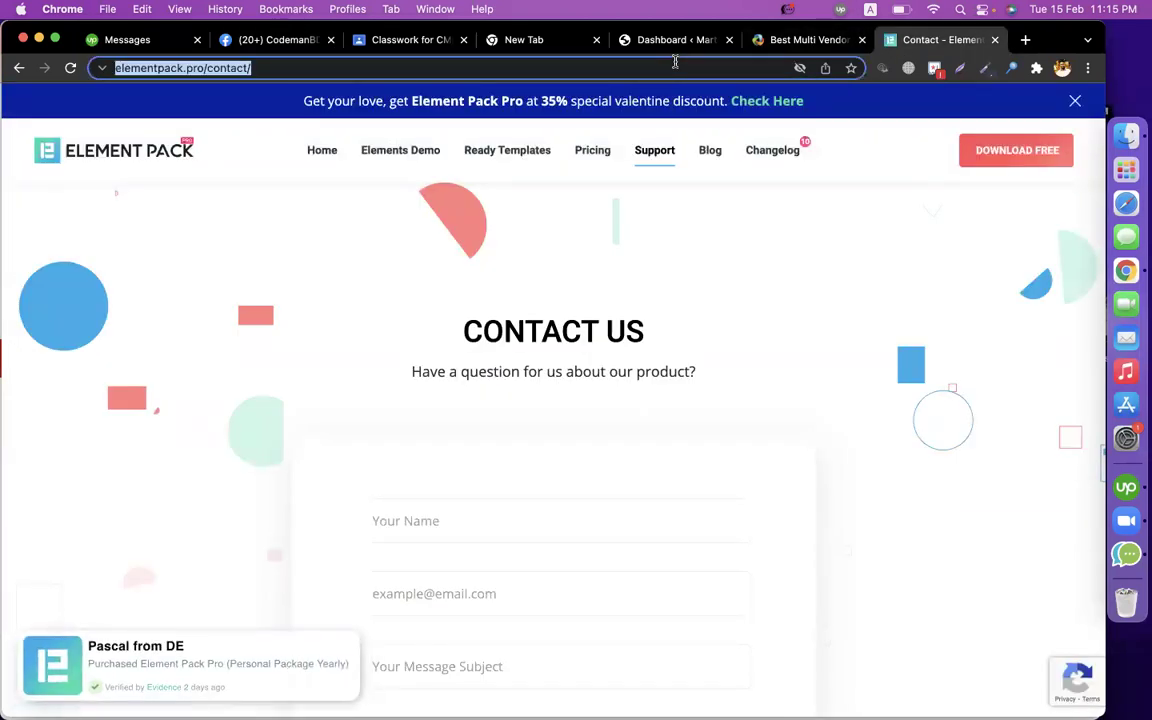
Search 'essential addons' and open the Essential Addons for Elementor site.
type("esse")
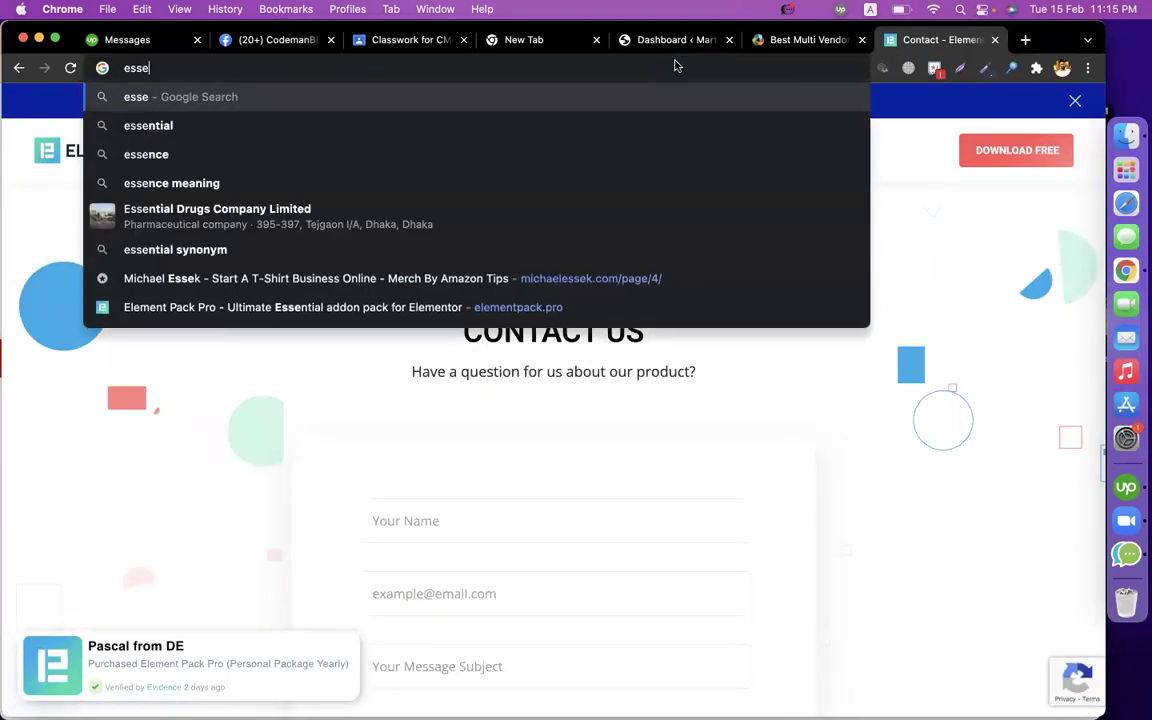
type("ntial addons")
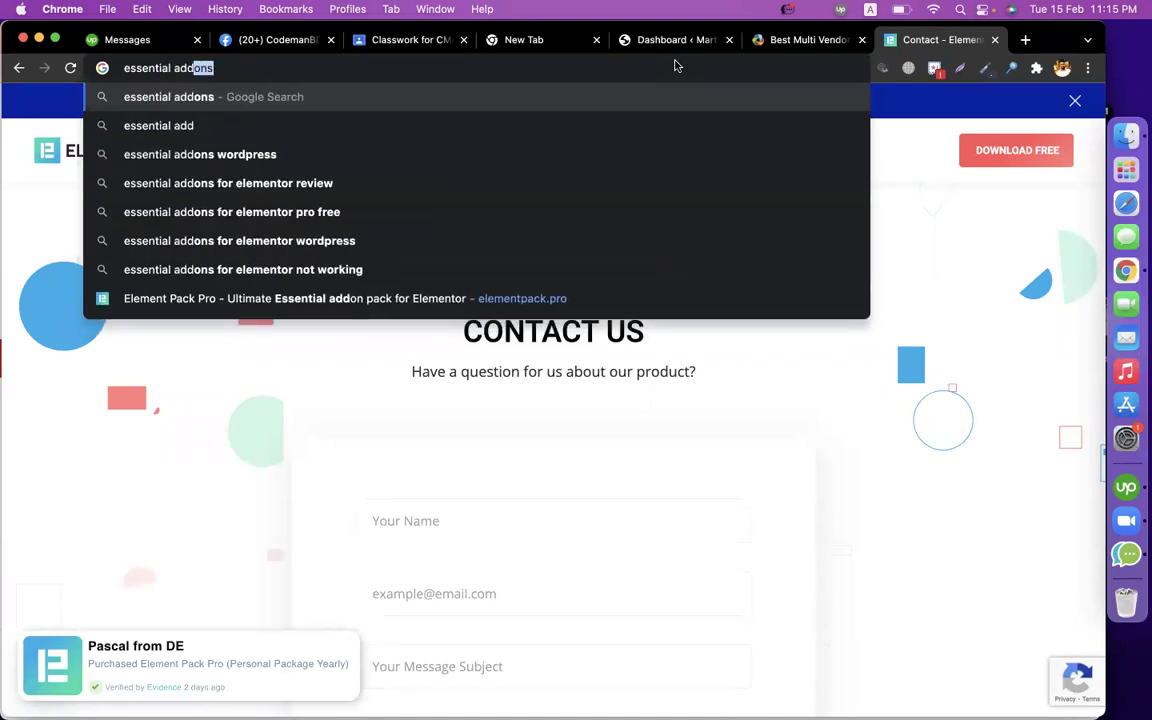
key("Return")
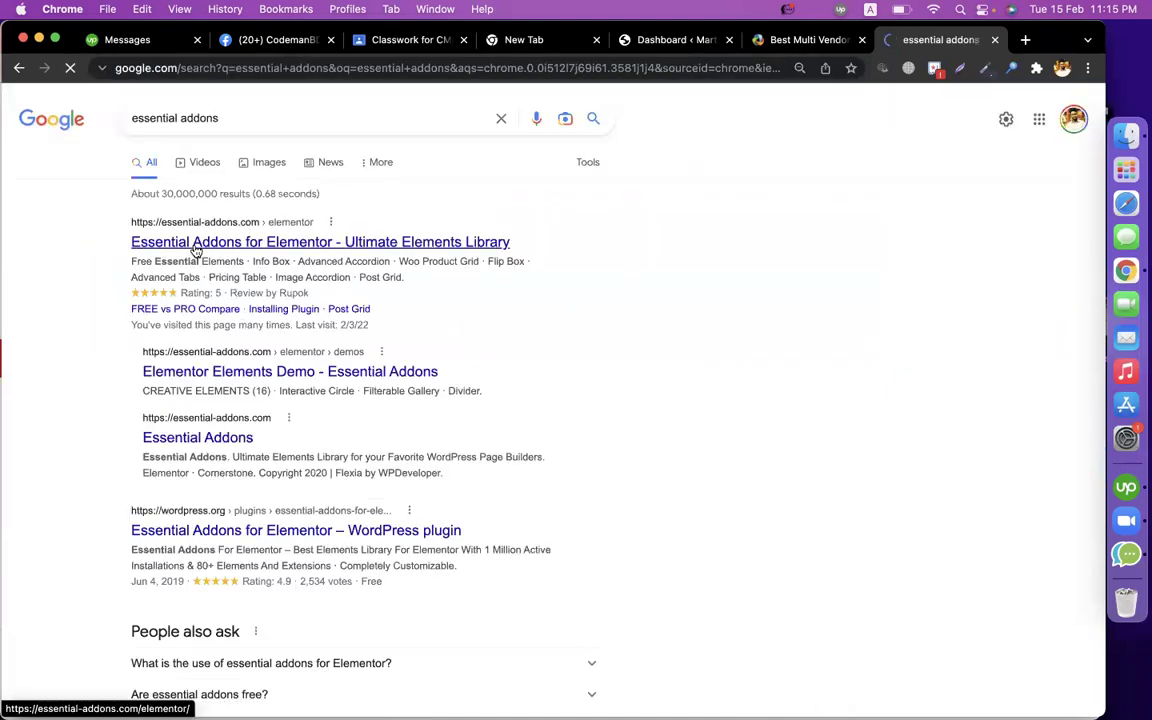
left_click(197, 249)
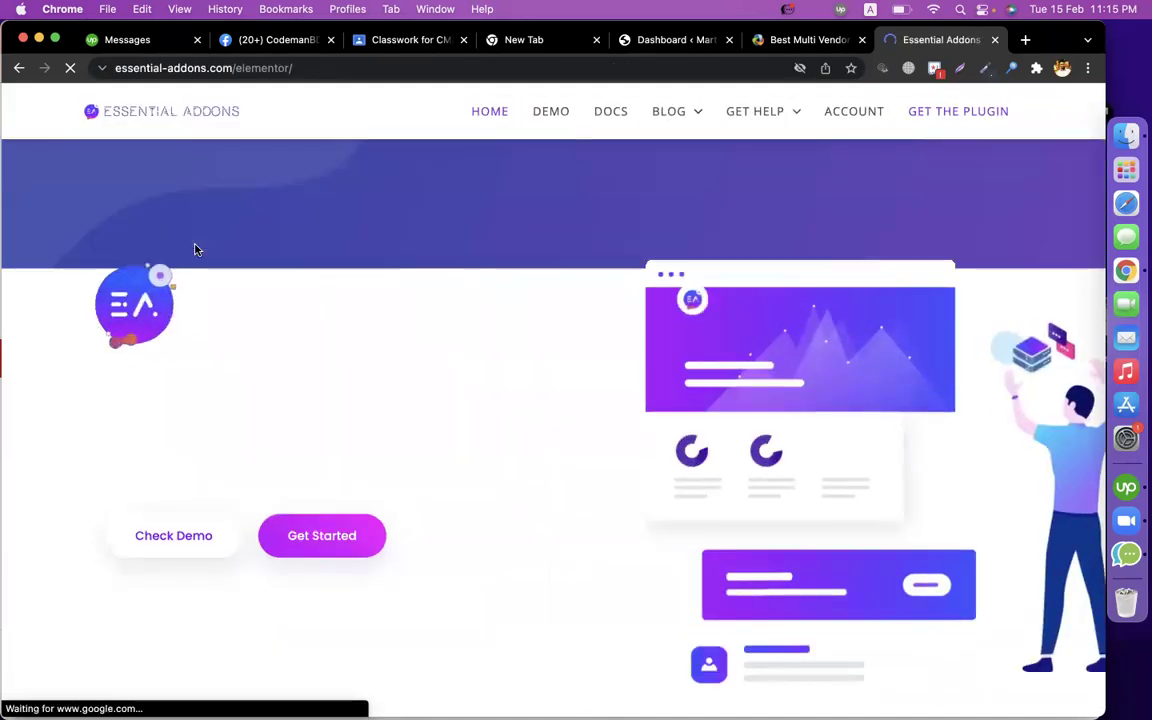
scroll(355, 358, "down", 10)
scroll(355, 358, "down", 20)
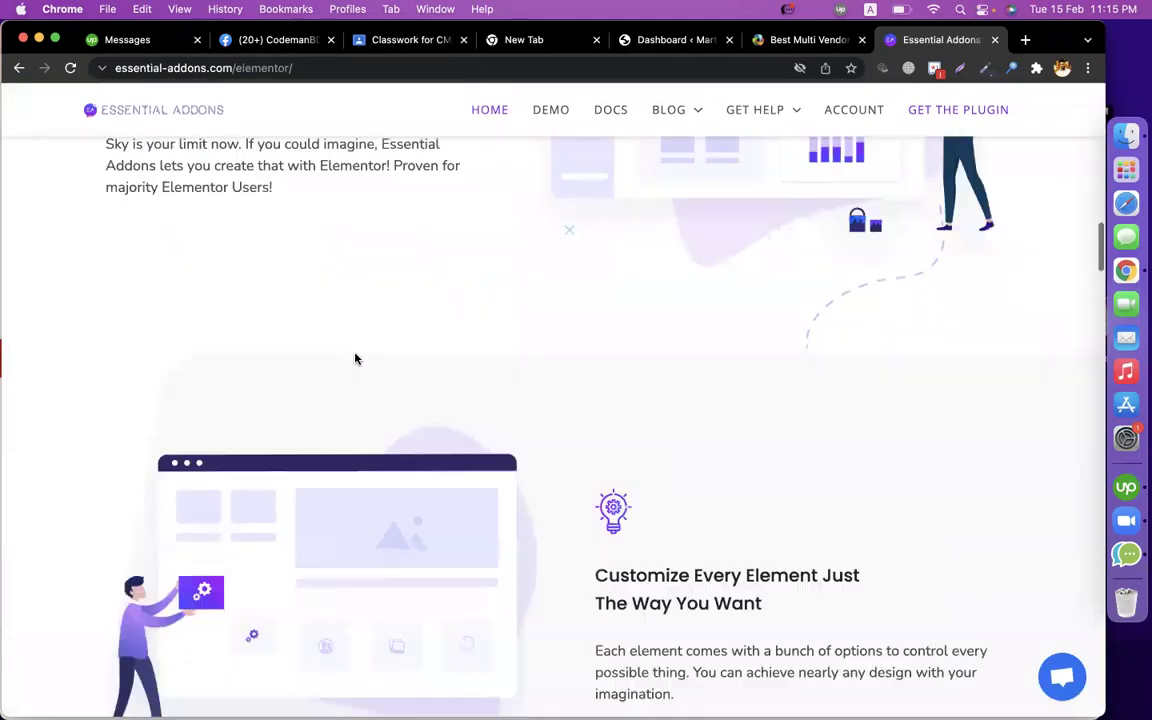
scroll(355, 358, "down", 15)
scroll(355, 358, "up", 1)
scroll(355, 358, "up", 1)
scroll(355, 358, "down", 1)
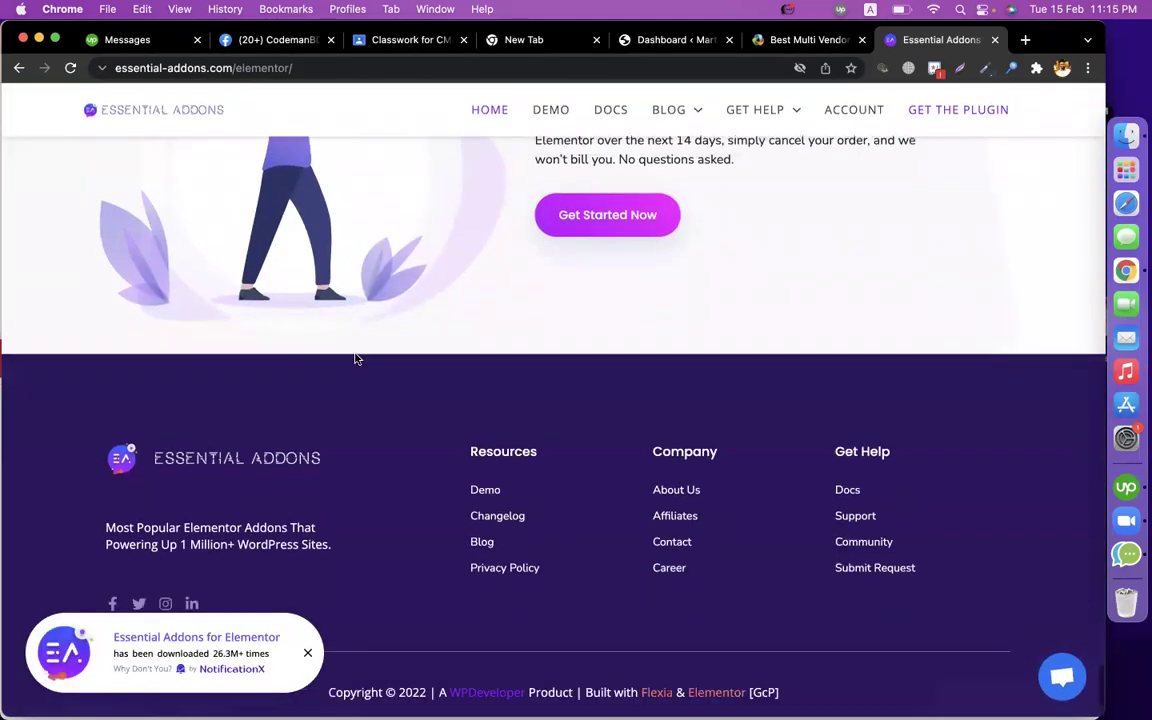
Open the Essential Addons Support page from the footer and browse its help options.
left_click(670, 530)
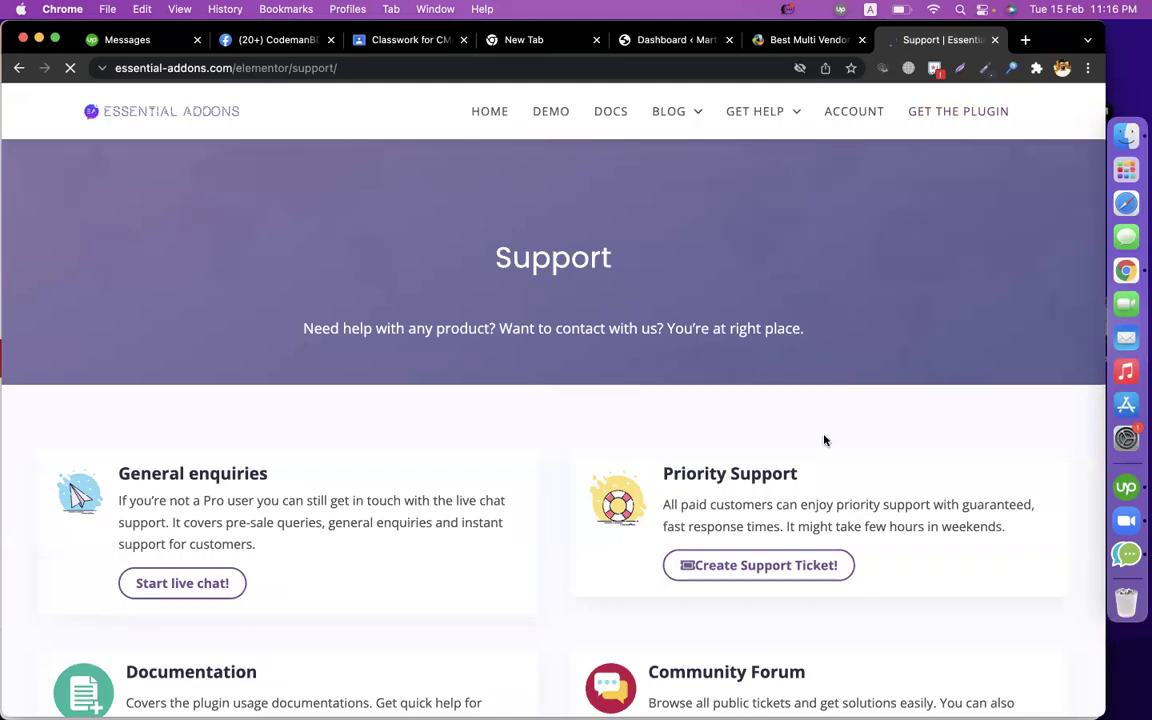
scroll(823, 440, "down", 10)
scroll(417, 141, "up", 10)
scroll(401, 435, "down", 10)
scroll(403, 438, "up", 10)
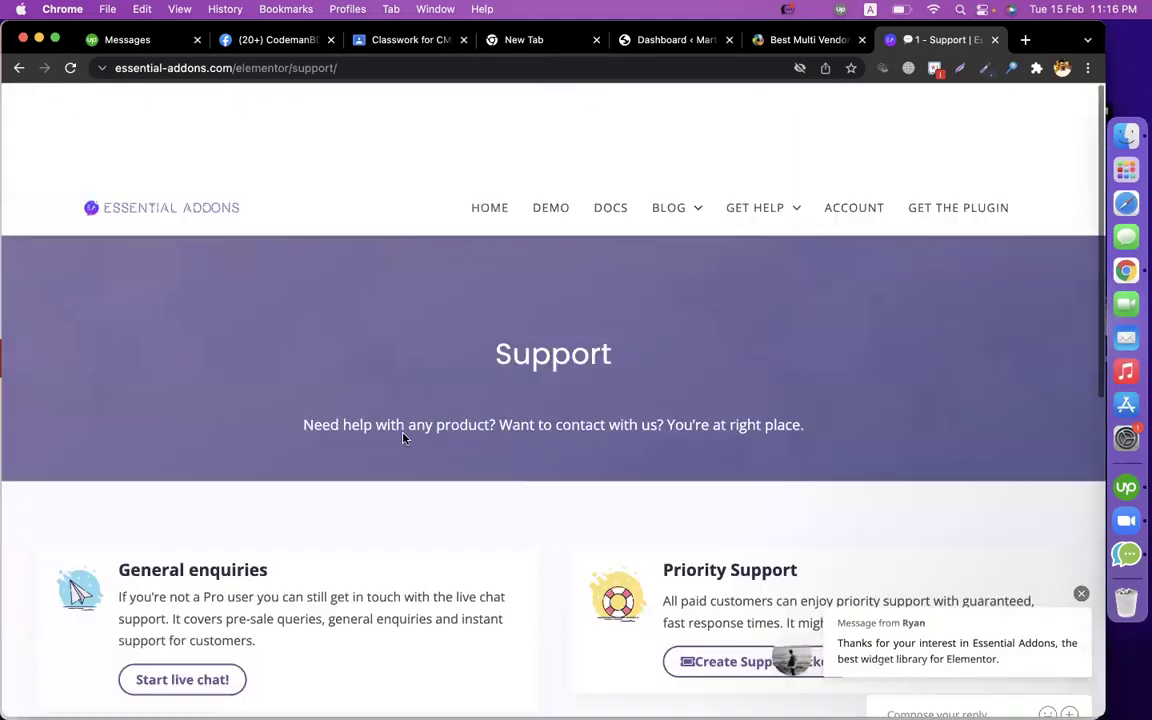
Search 'element pack' again and open the Element Pack Pro homepage.
left_click(339, 69)
type("element pack")
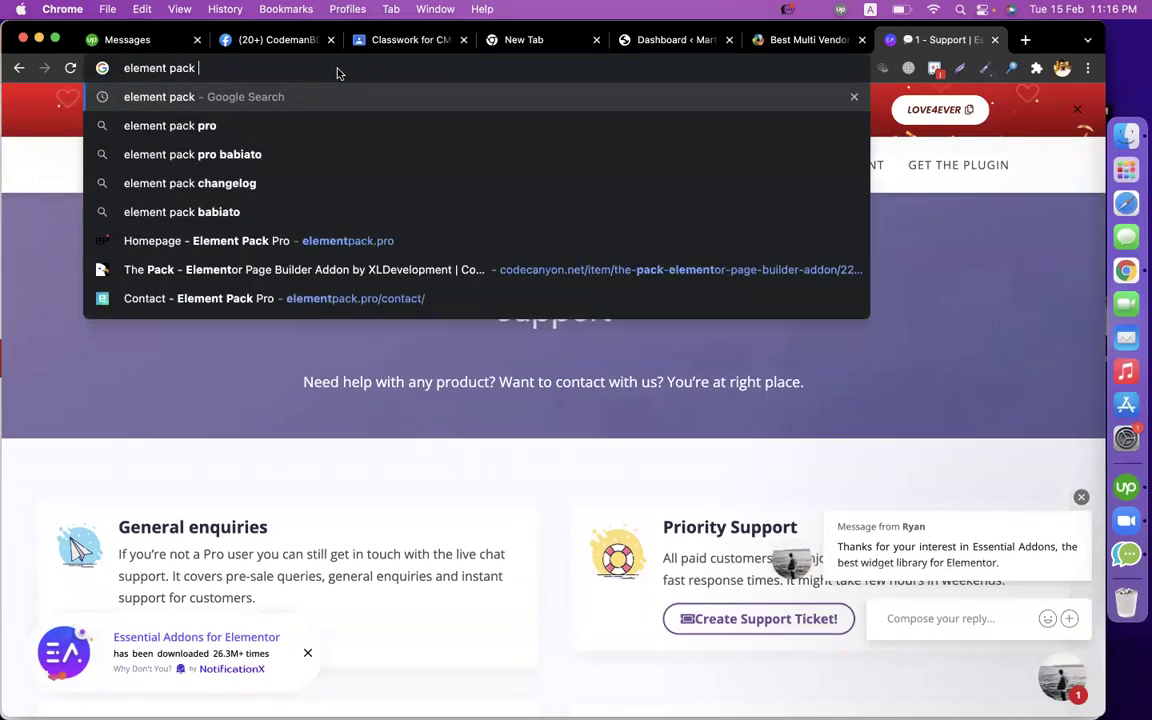
key("Return")
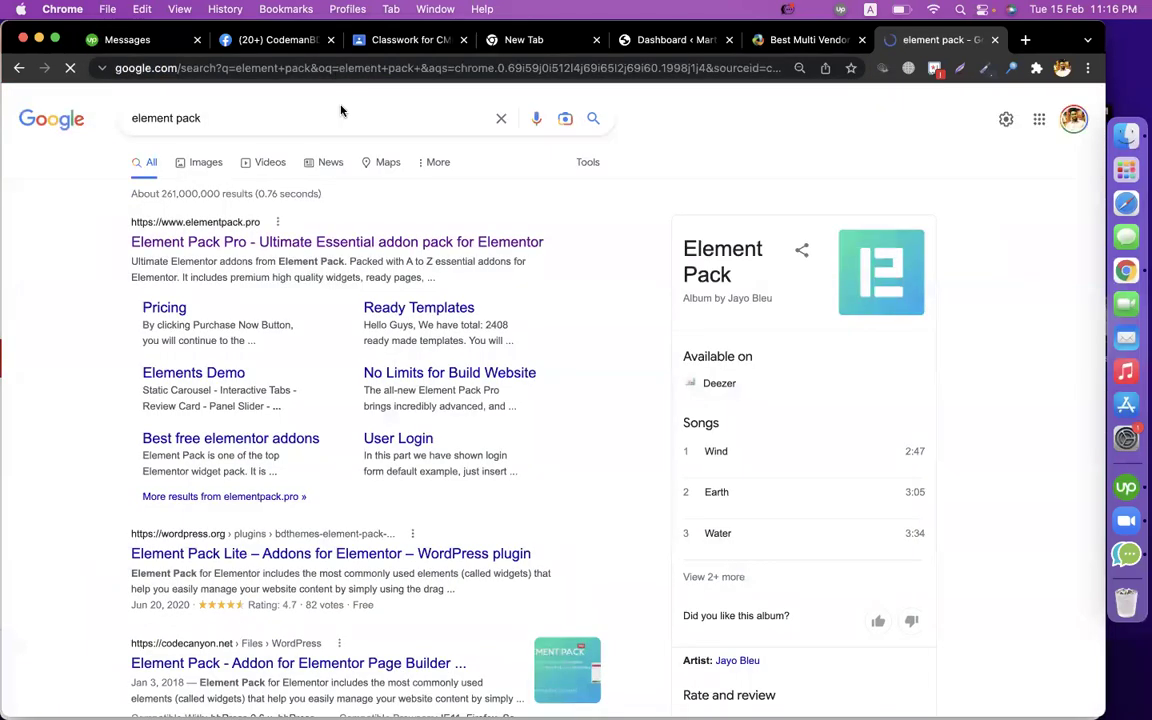
left_click(263, 248)
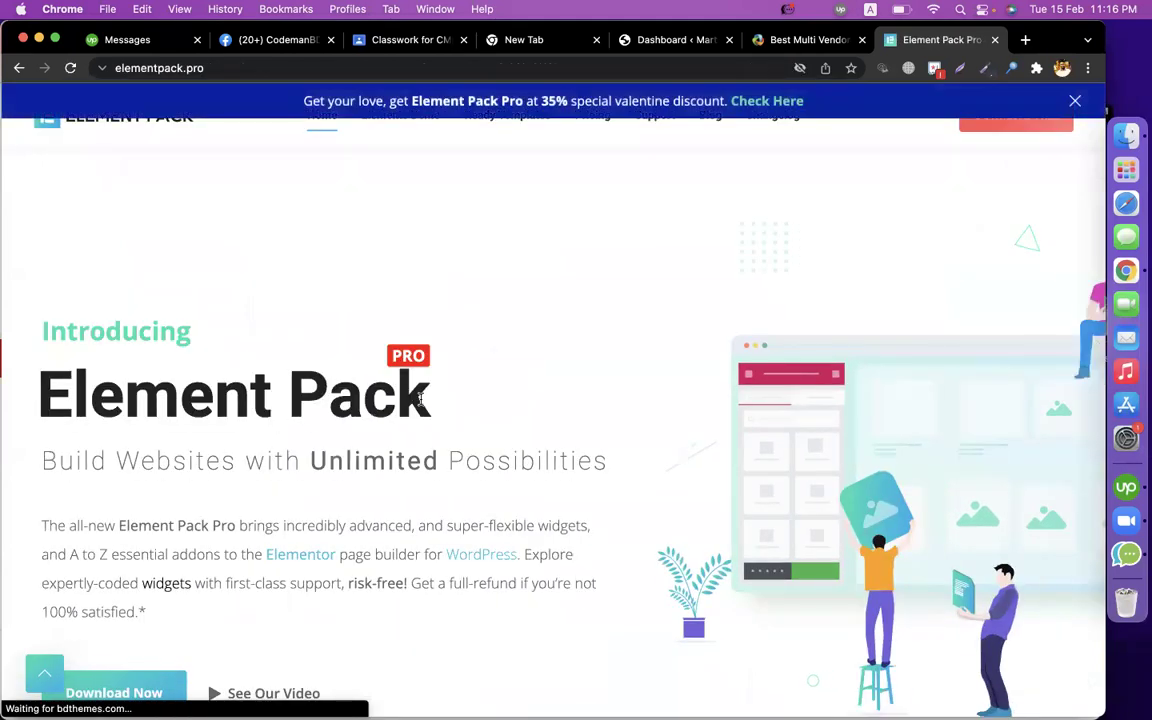
Search Google for 'elementor kits' and look over the results.
left_click(200, 67)
mouse_move(507, 150)
type("elementor kits")
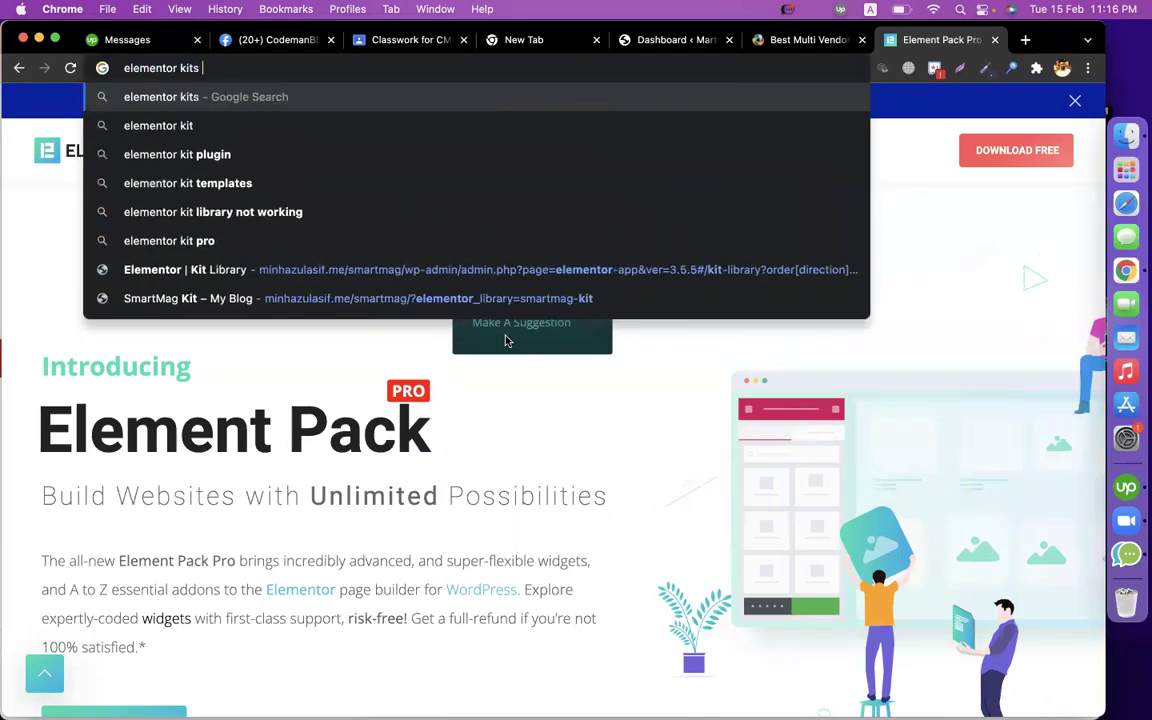
key("Return")
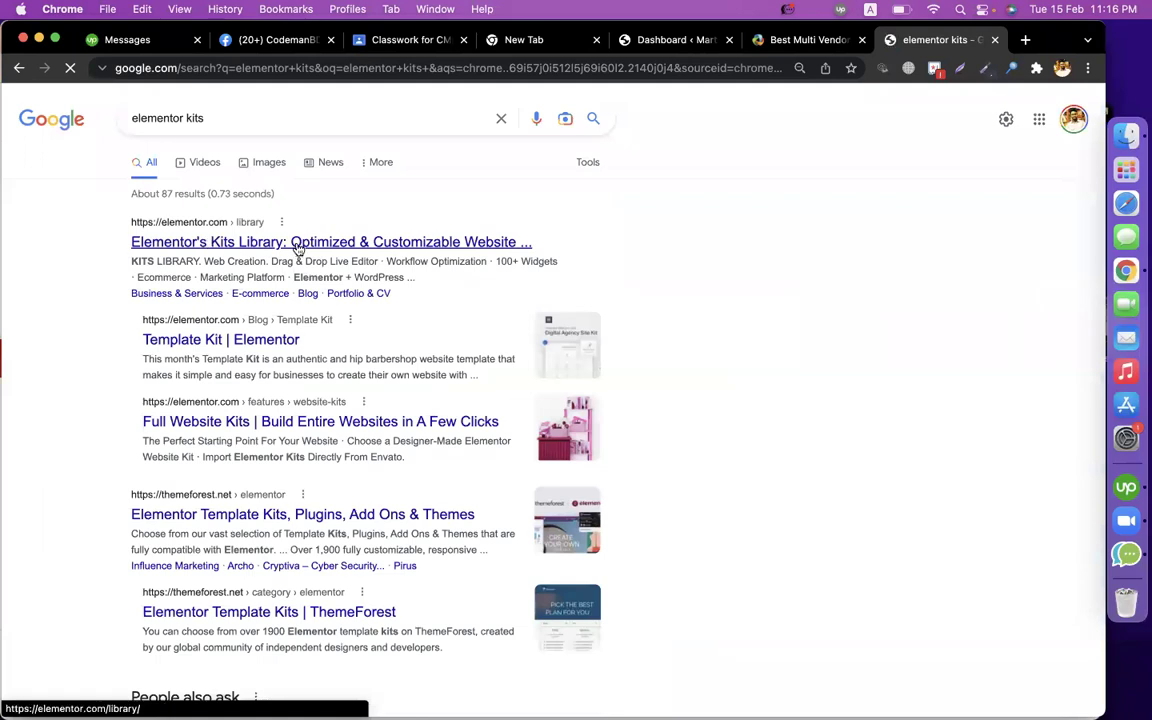
scroll(811, 386, "down", 5)
scroll(811, 386, "up", 1)
scroll(812, 386, "up", 5)
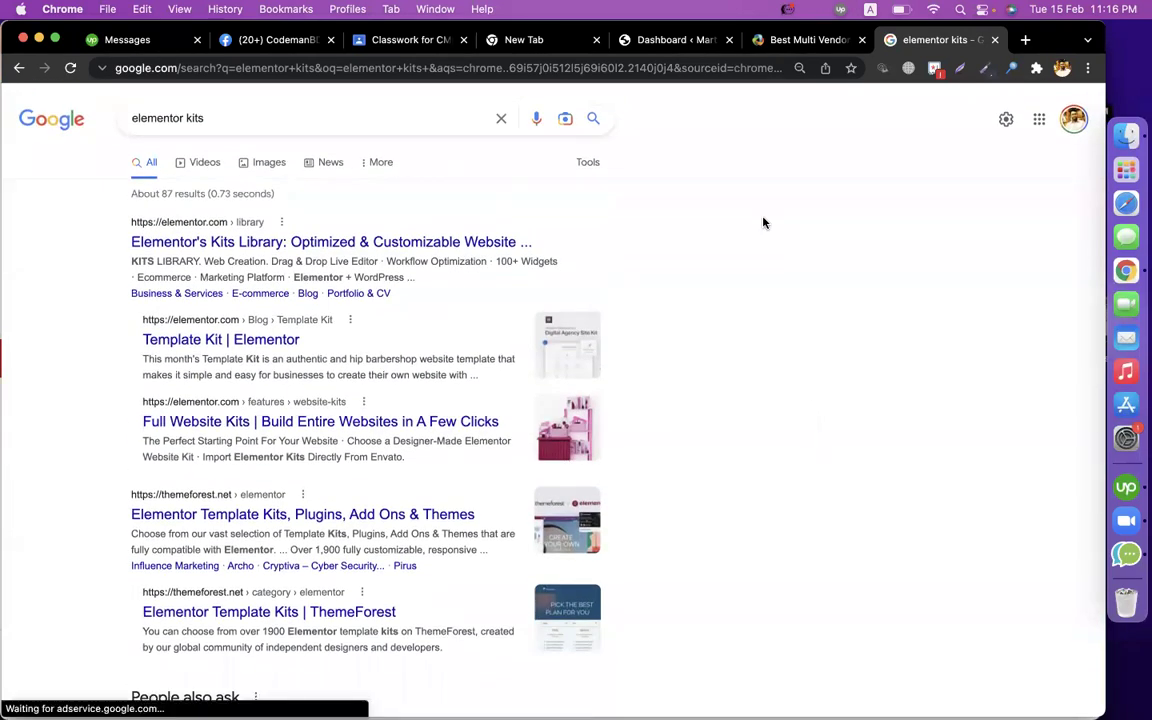
left_click(994, 40)
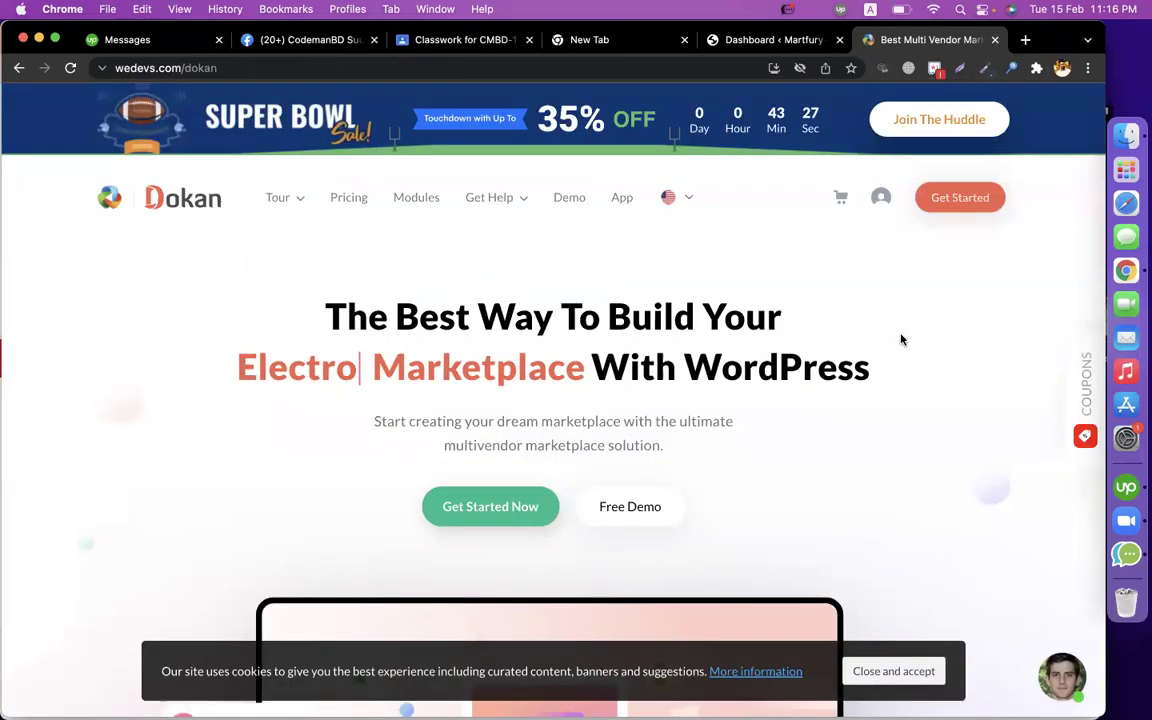
left_click(765, 40)
left_click(925, 40)
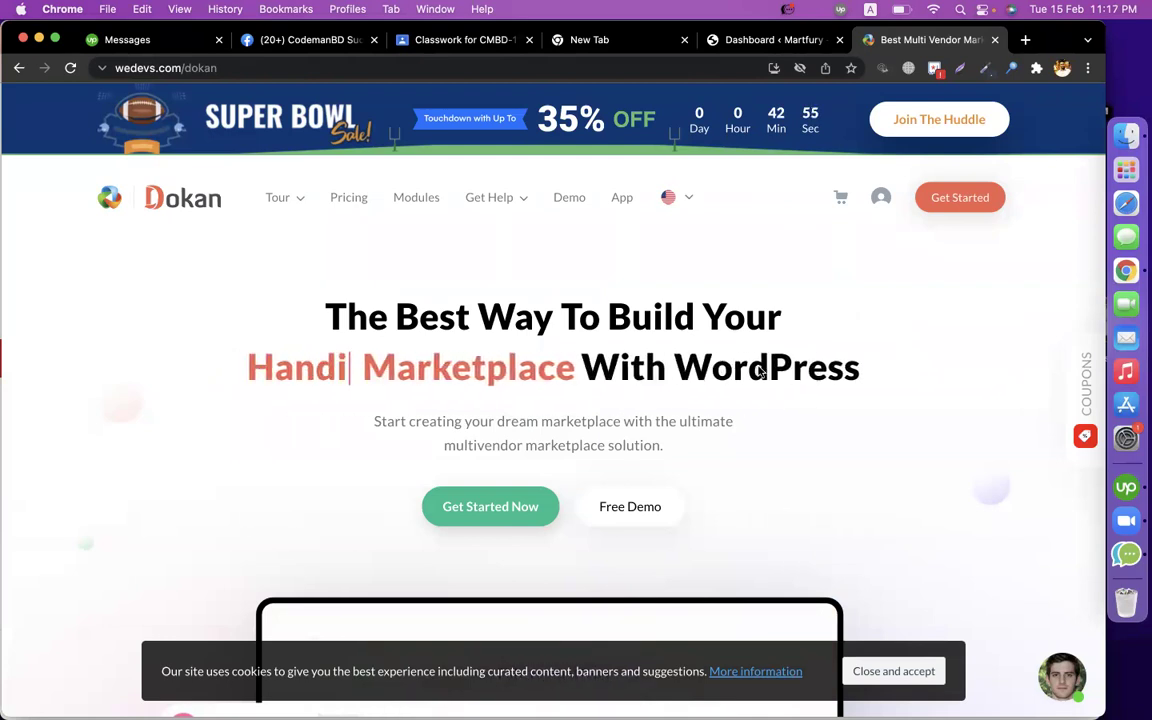
Search 'dokan pro documentation' and open the Dokan Multi Vendor Documentation page.
left_click(262, 70)
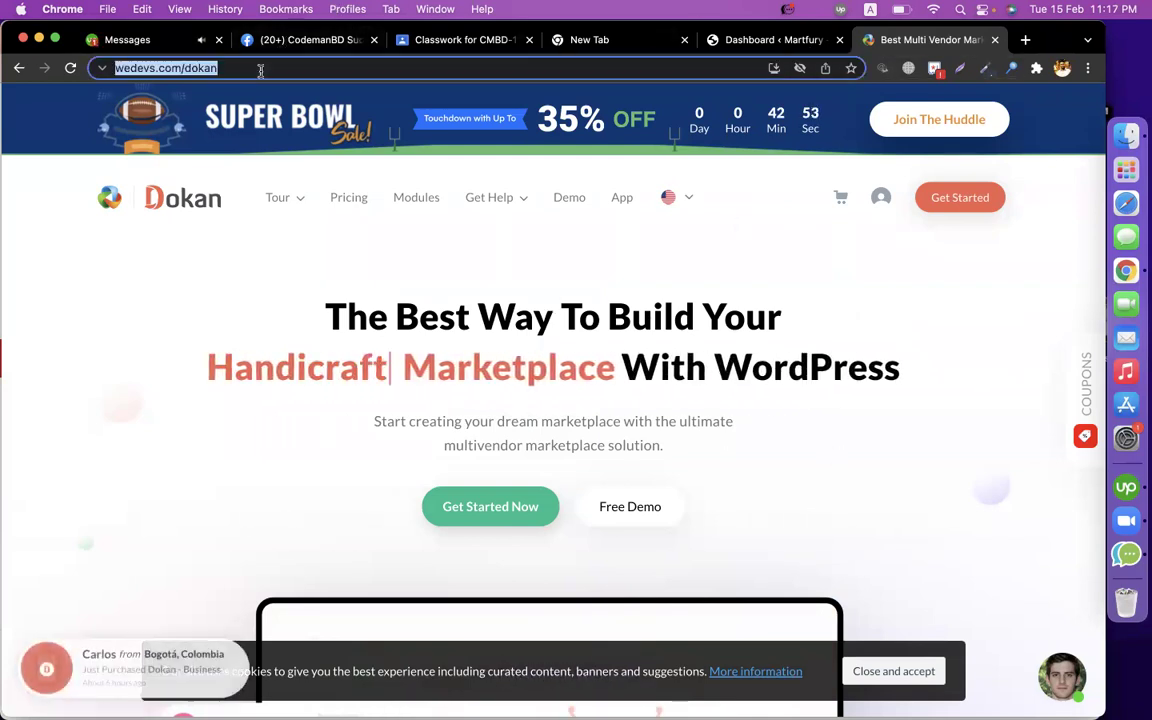
type("dokan pro ")
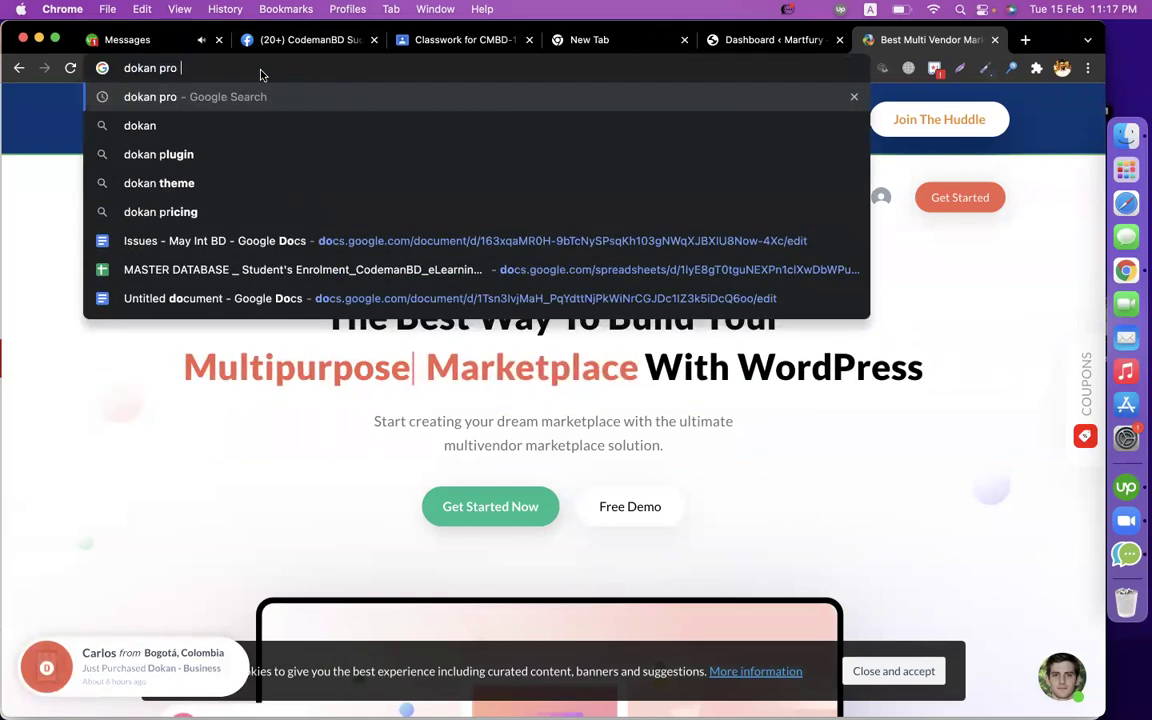
type("docume")
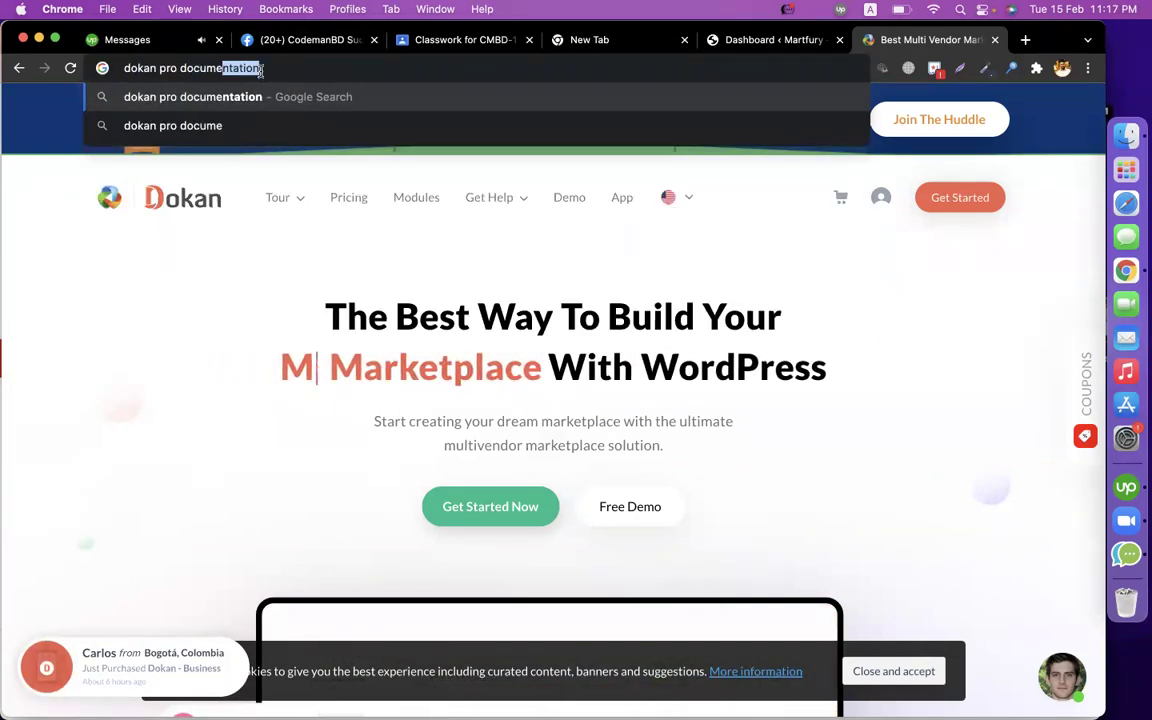
key("Return")
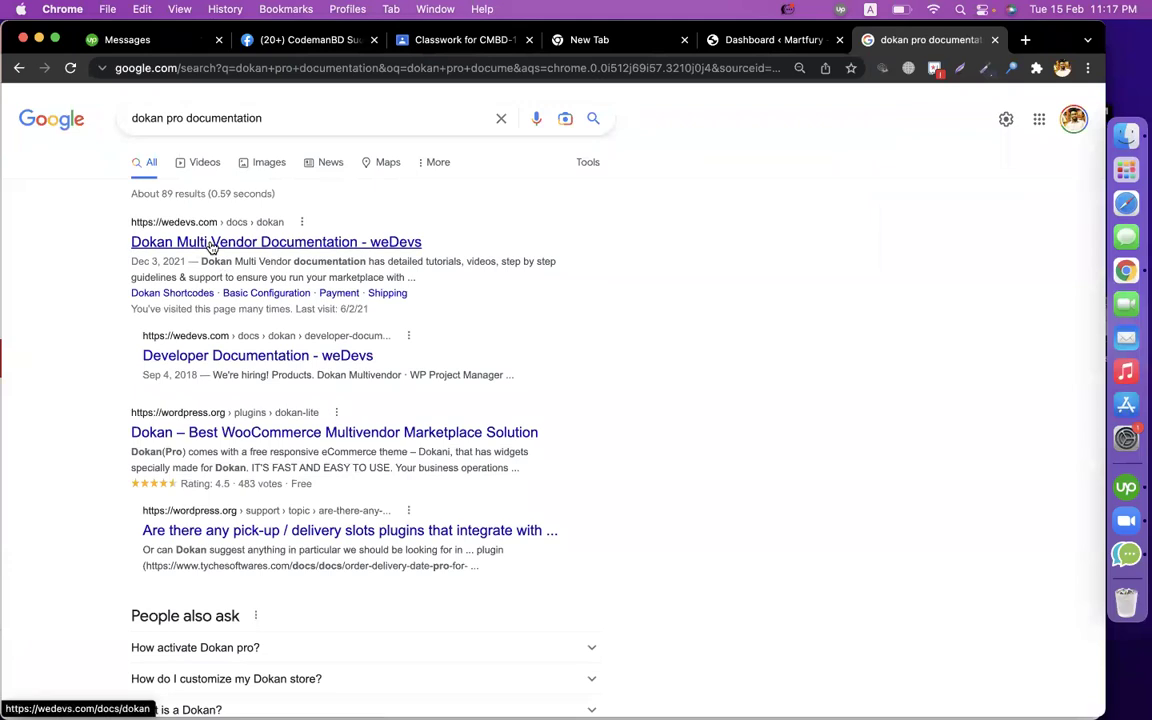
left_click(211, 247)
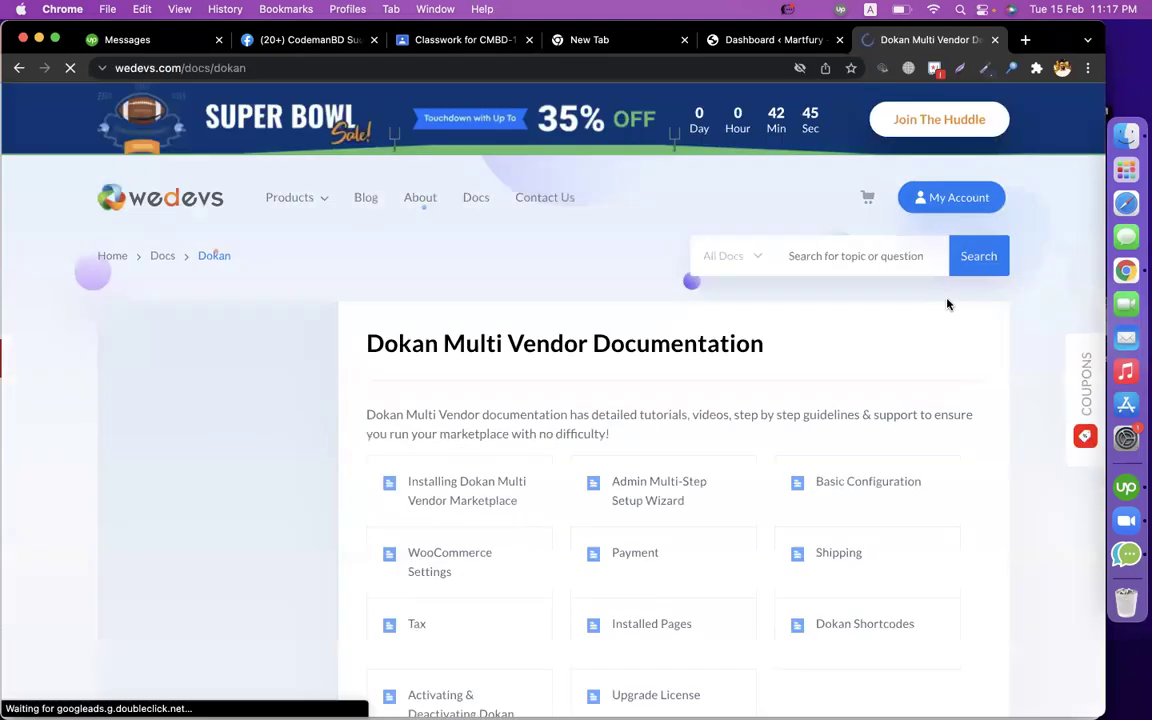
In a new tab, search developerszone.net for 'dokan por' and open the Dokan Pro 3.0.4 article.
left_click(1025, 40)
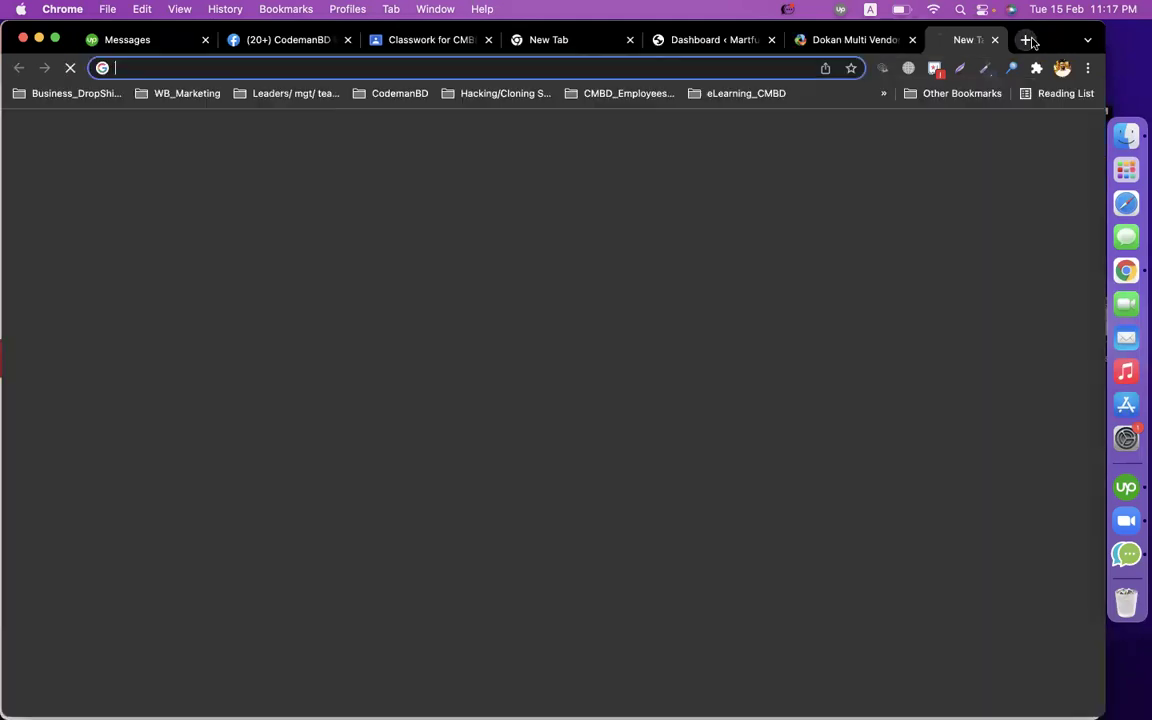
type("develop")
key("Right")
key("Tab")
type("dokan por")
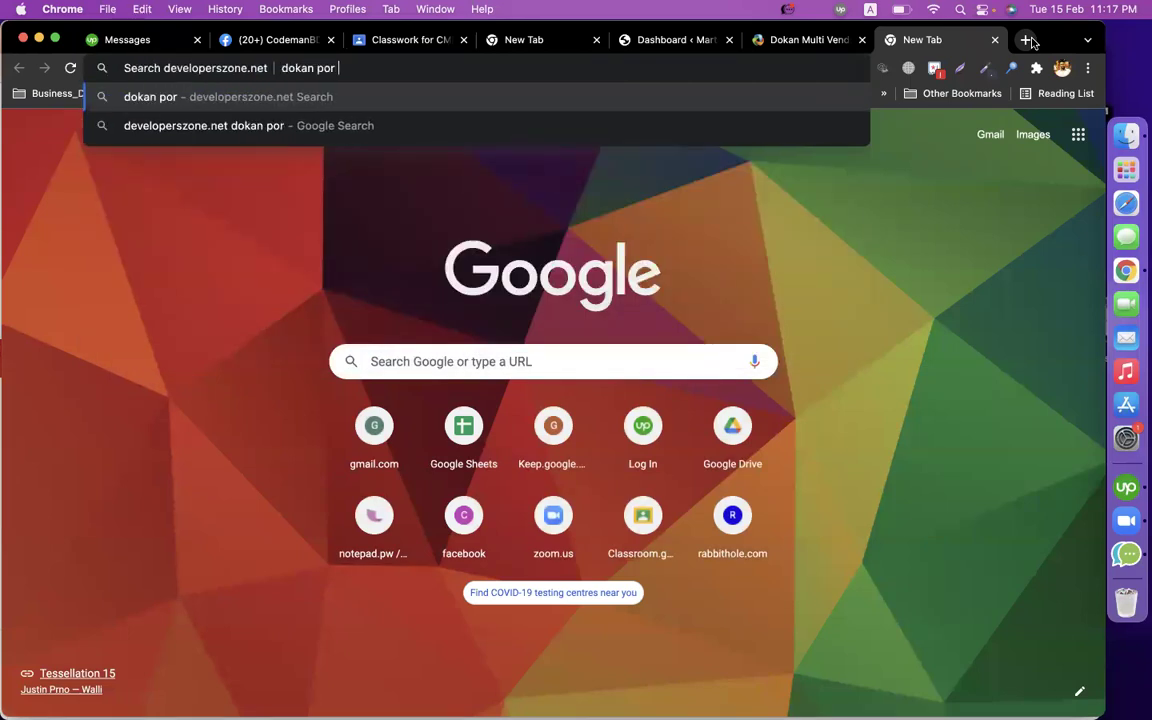
key("Return")
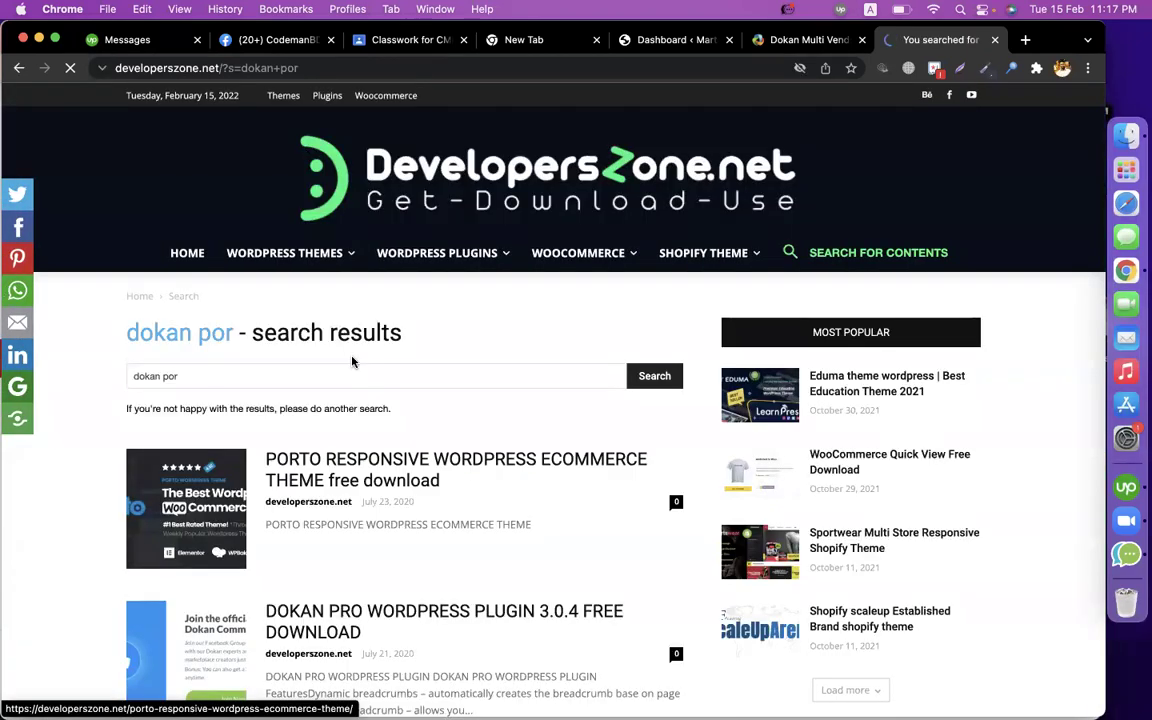
scroll(322, 565, "down", 5)
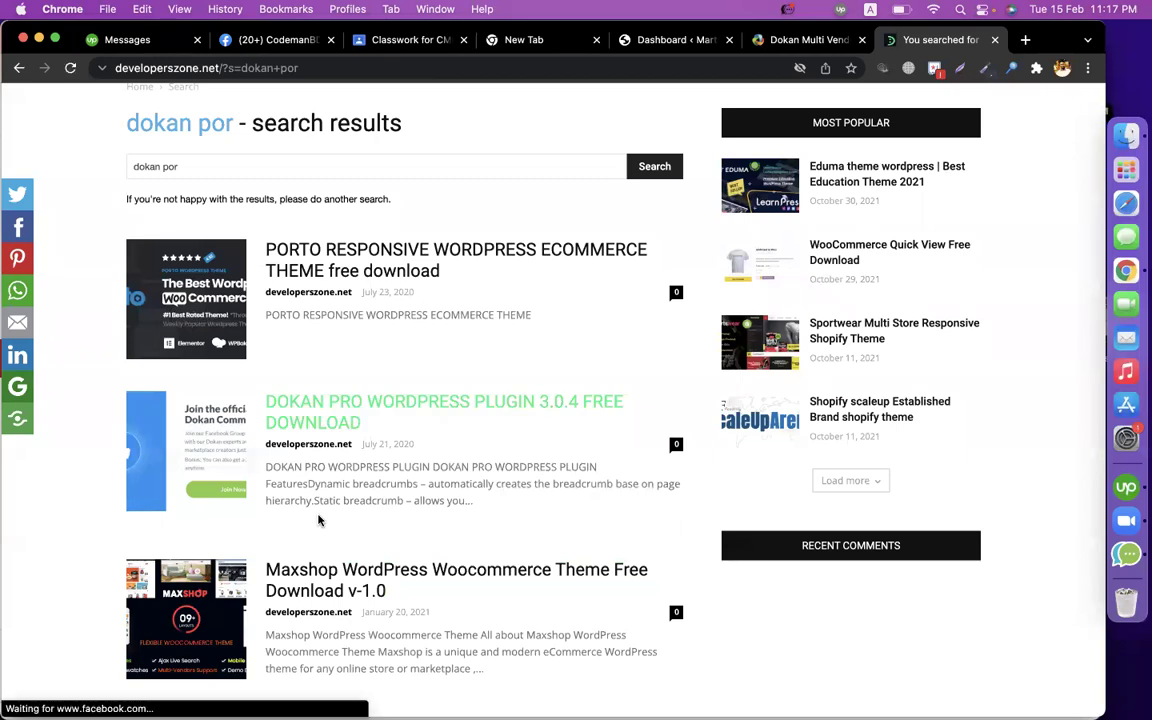
left_click(308, 405)
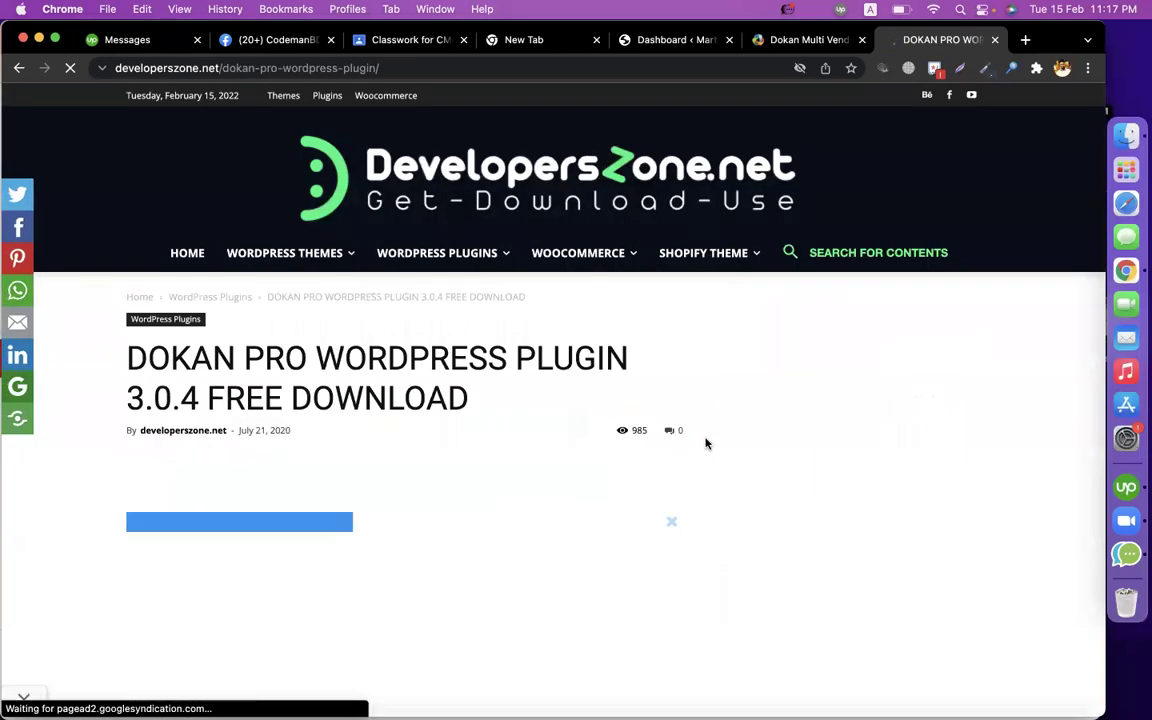
Scroll through the Dokan Pro 3.0.4 article's features, help options and change log.
scroll(705, 443, "down", 9)
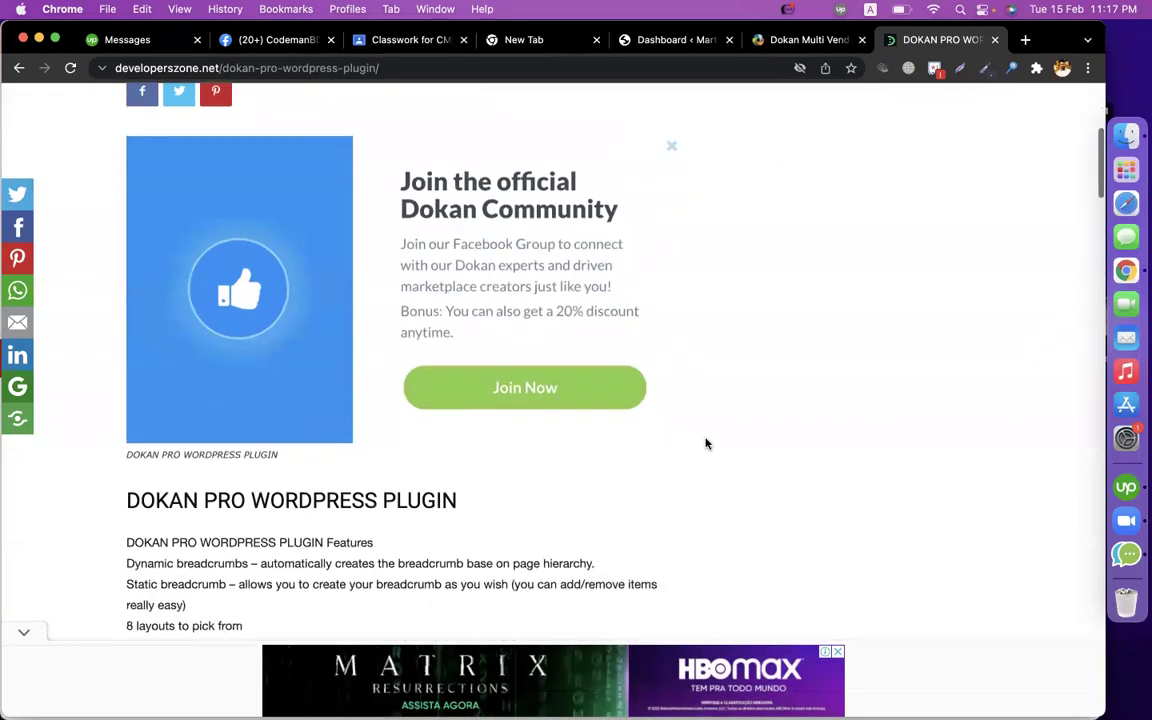
scroll(705, 443, "down", 10)
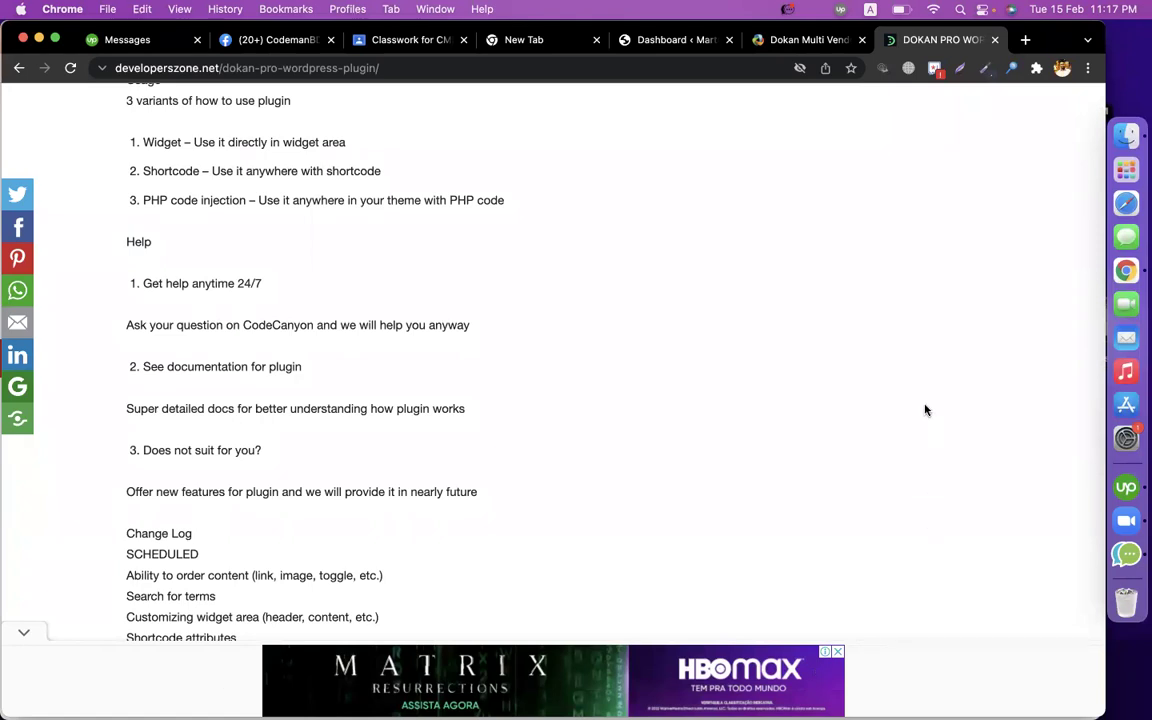
scroll(897, 344, "up", 20)
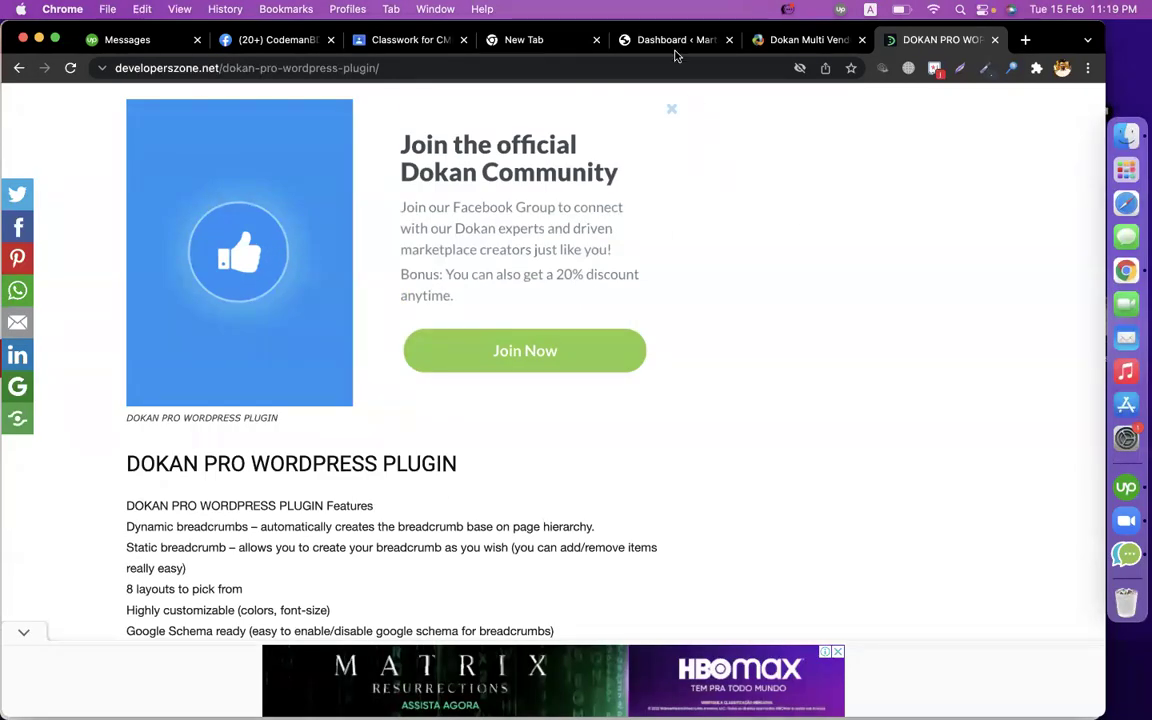
On the Martfury dashboard, go to Plugins > Add New and reveal the Upload Plugin form.
left_click(674, 41)
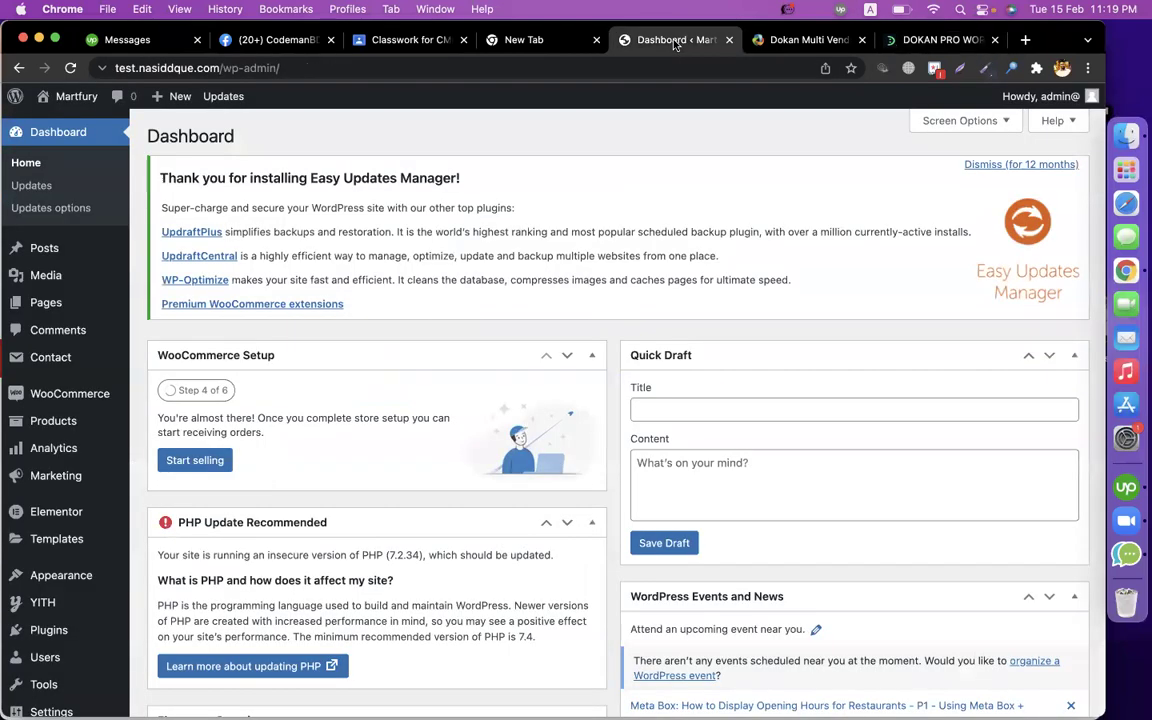
mouse_move(72, 630)
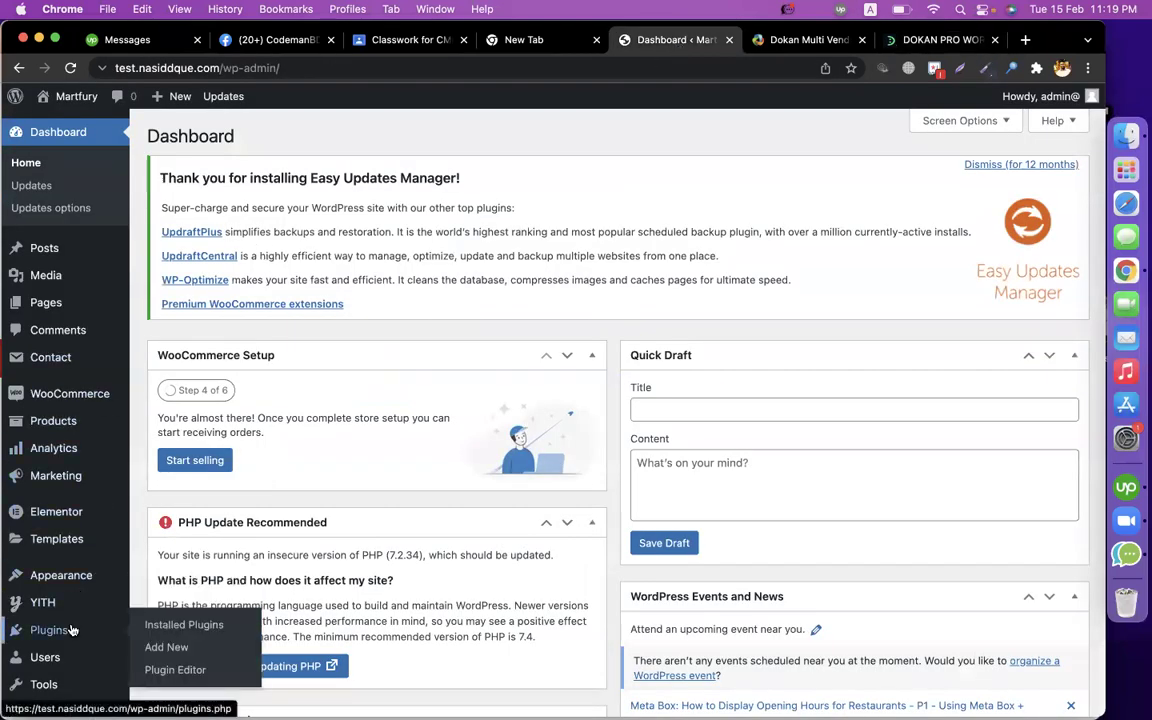
left_click(165, 650)
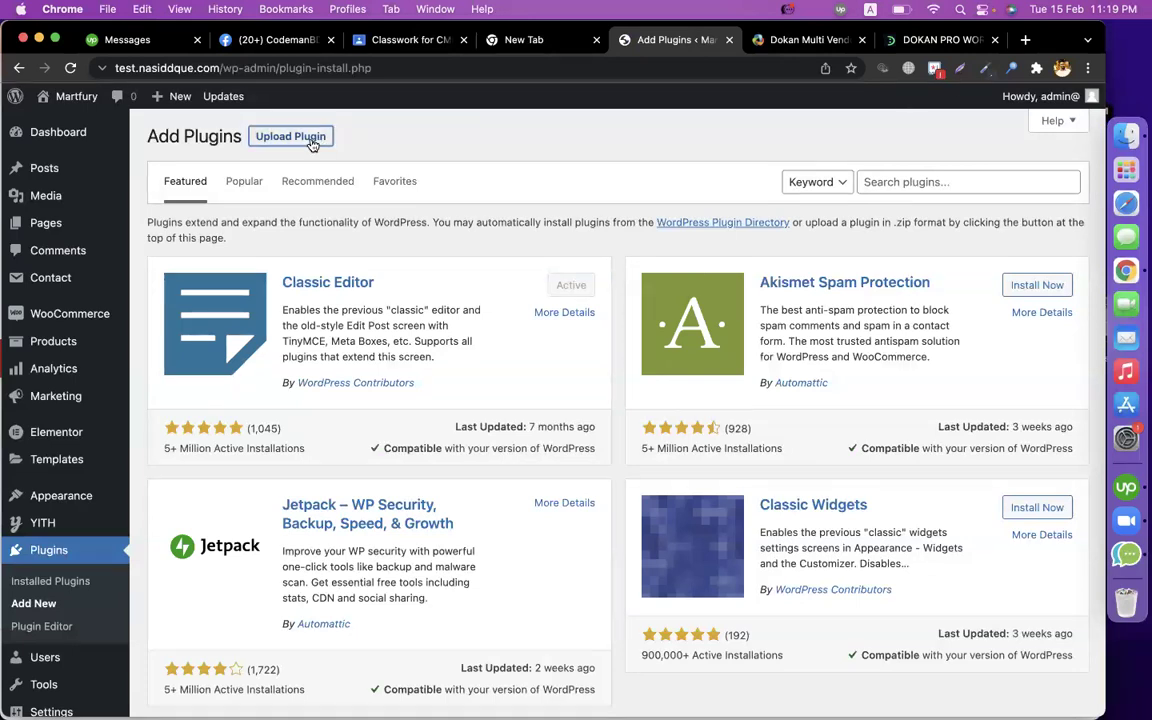
left_click(311, 143)
Browse the Downloads folder for a plugin zip, then cancel without choosing a file.
left_click(470, 284)
left_click(232, 315)
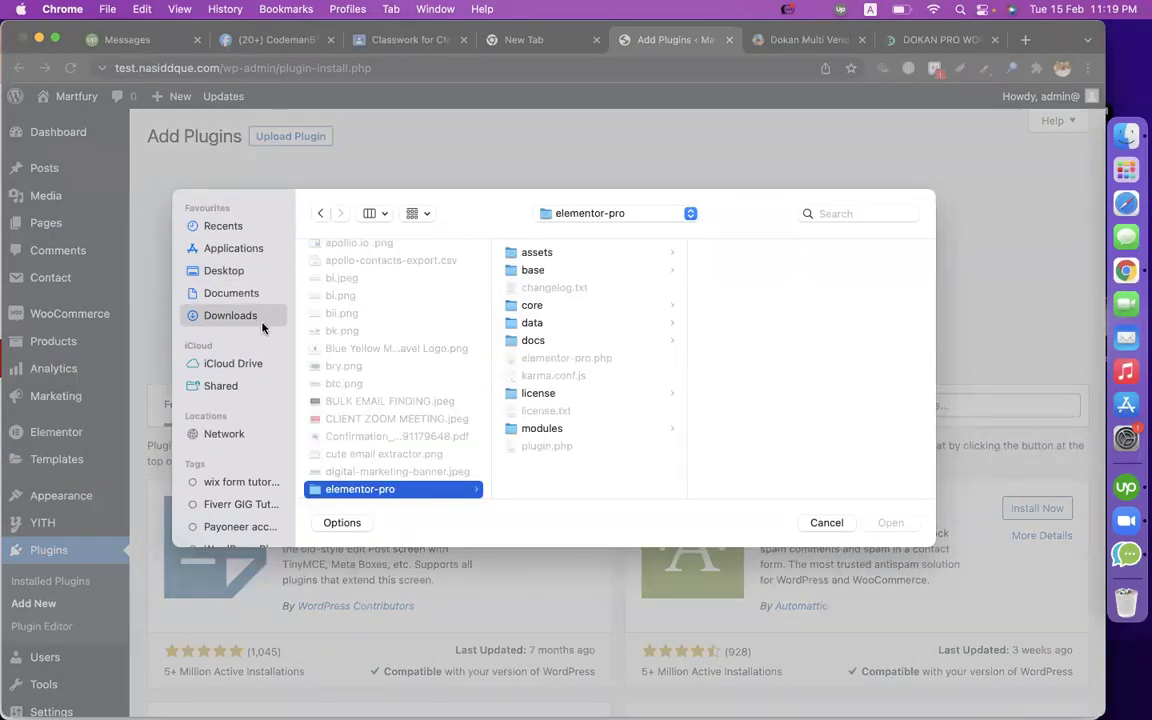
key("Down")
key("Down")
key("Down")
key("Down")
key("Down")
key("Down")
key("Down")
key("Down")
key("Down")
key("Down")
key("Down")
key("Down")
key("Down")
key("Down")
key("Down")
key("Down")
key("Down")
key("Down")
key("Down")
key("Down")
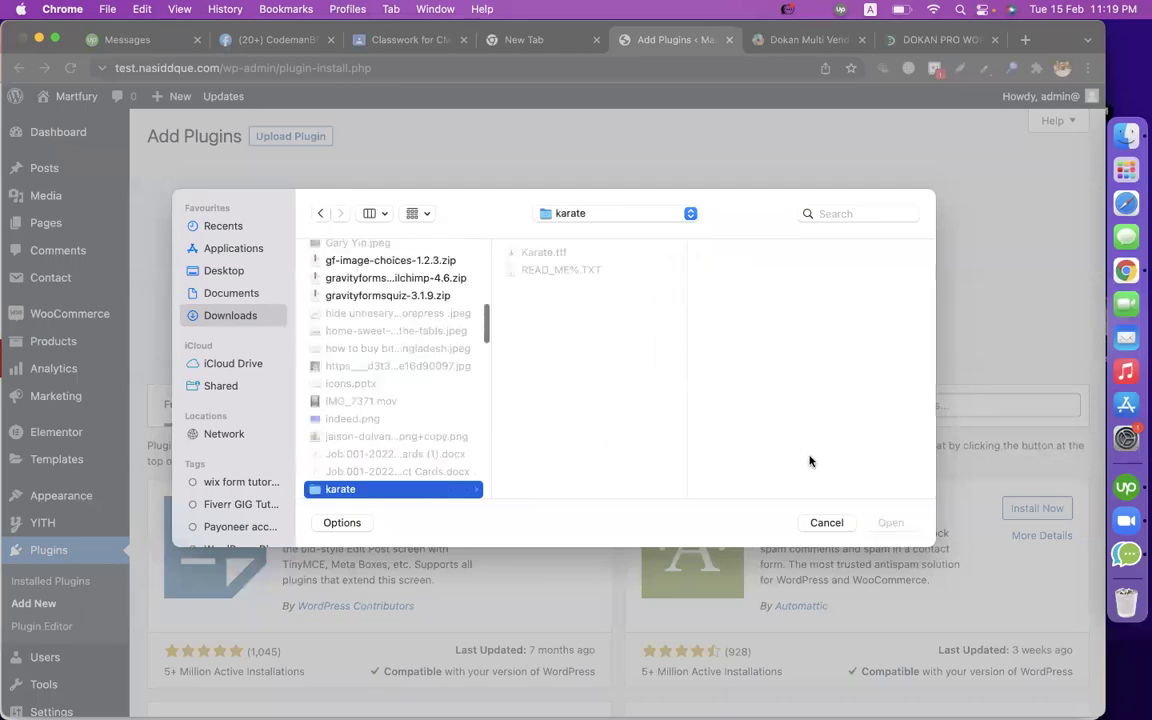
left_click(820, 522)
Follow the article's download link and save dokan-pro.zip (5.3 MB) from MEGA to Downloads.
left_click(905, 40)
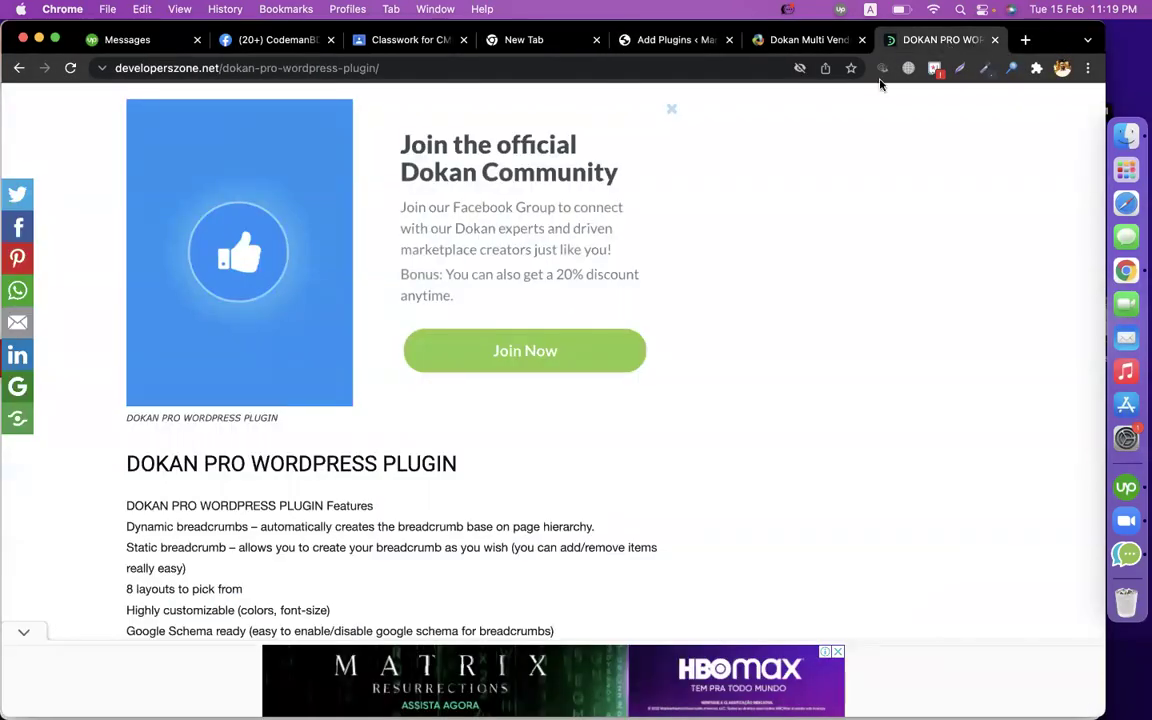
scroll(394, 298, "down", 20)
scroll(396, 299, "down", 10)
scroll(396, 301, "up", 3)
left_click(262, 336)
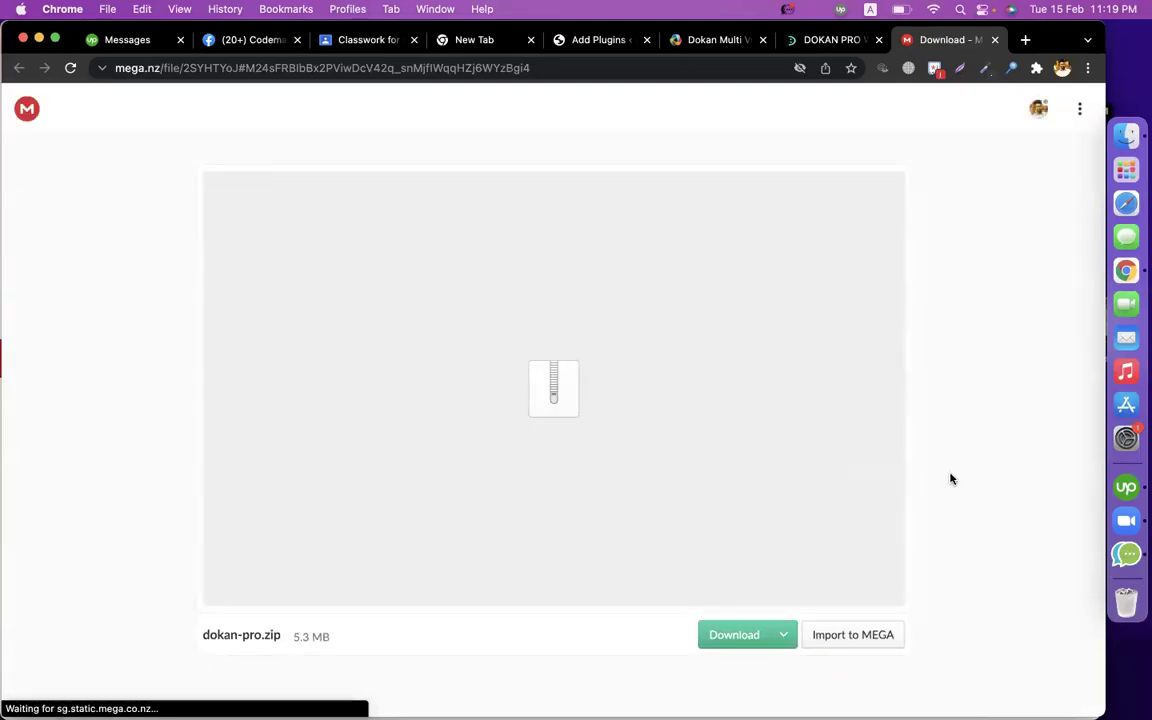
left_click(740, 630)
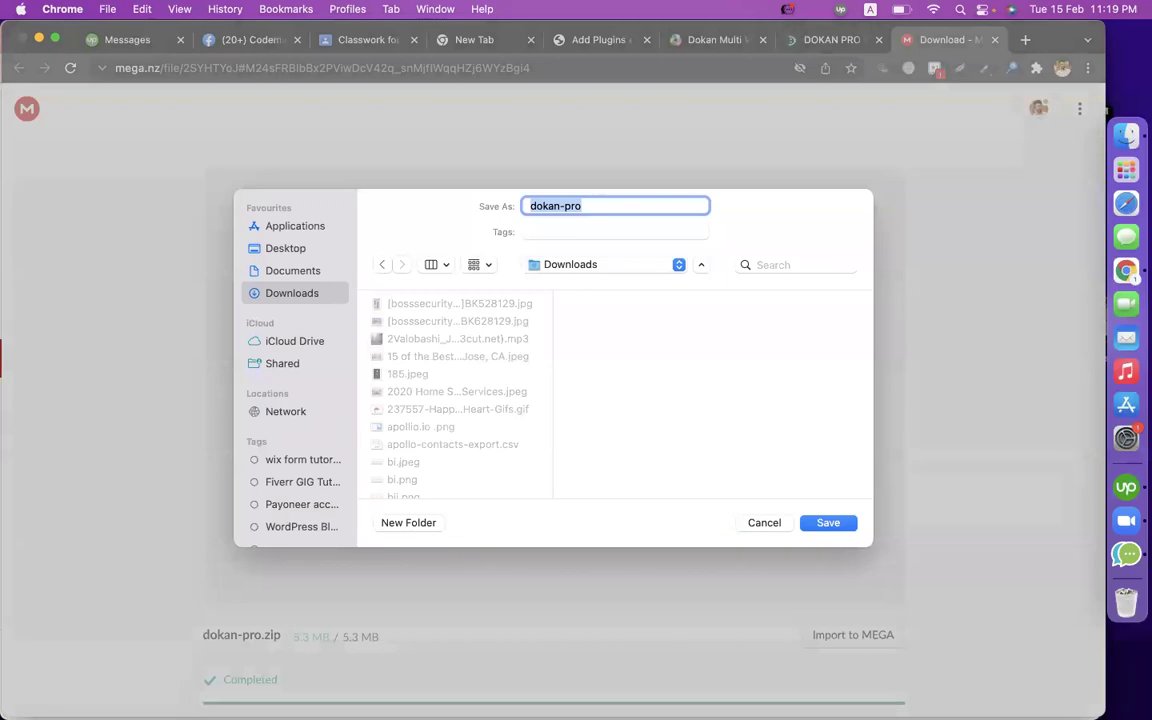
key("Return")
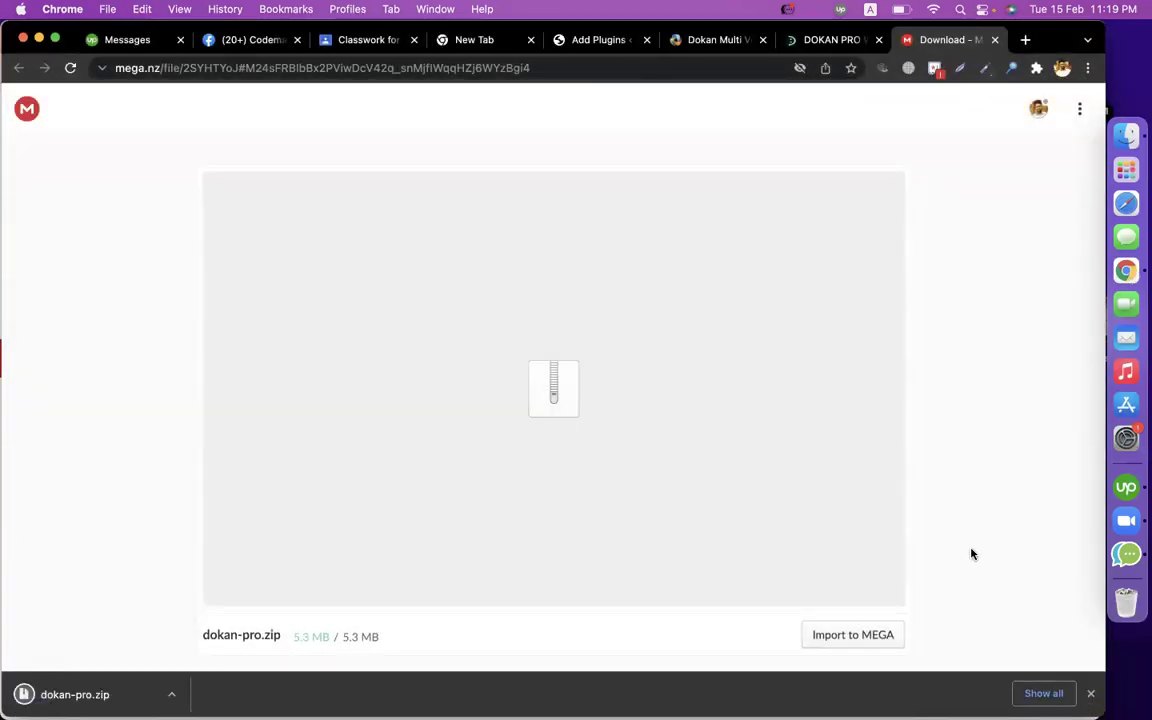
Upload dokan-pro.zip through the Add Plugins form and start installing it.
left_click(615, 40)
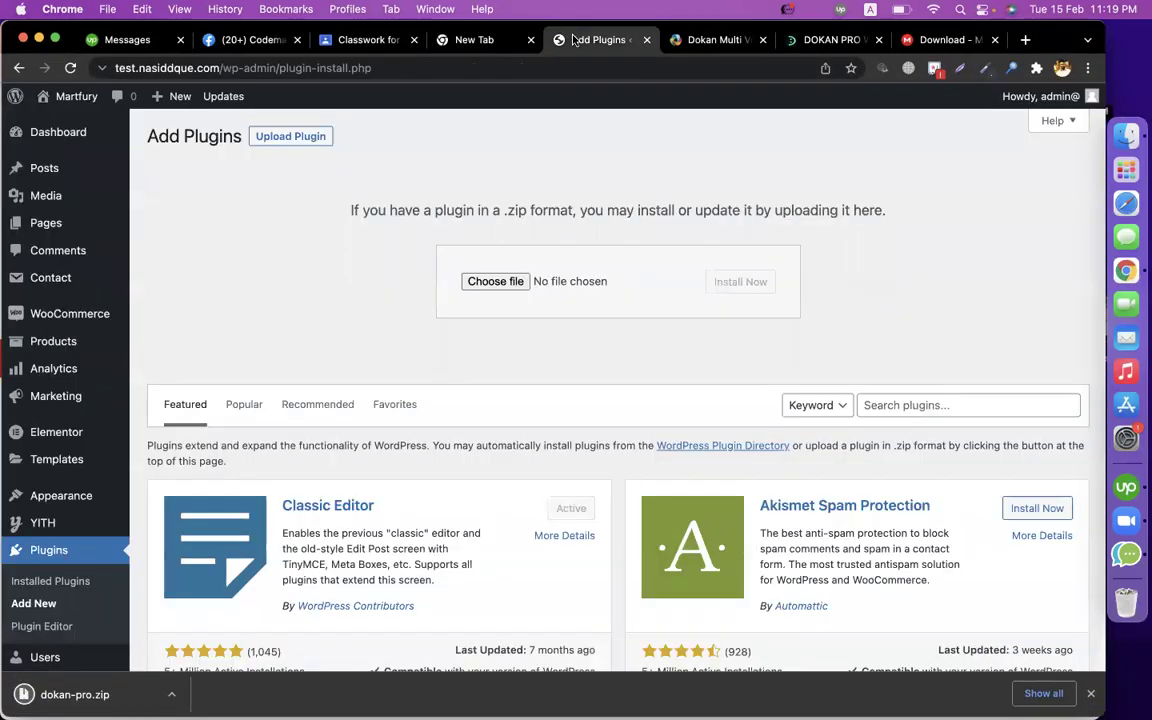
left_click_drag(236, 565, 590, 285)
left_click(728, 285)
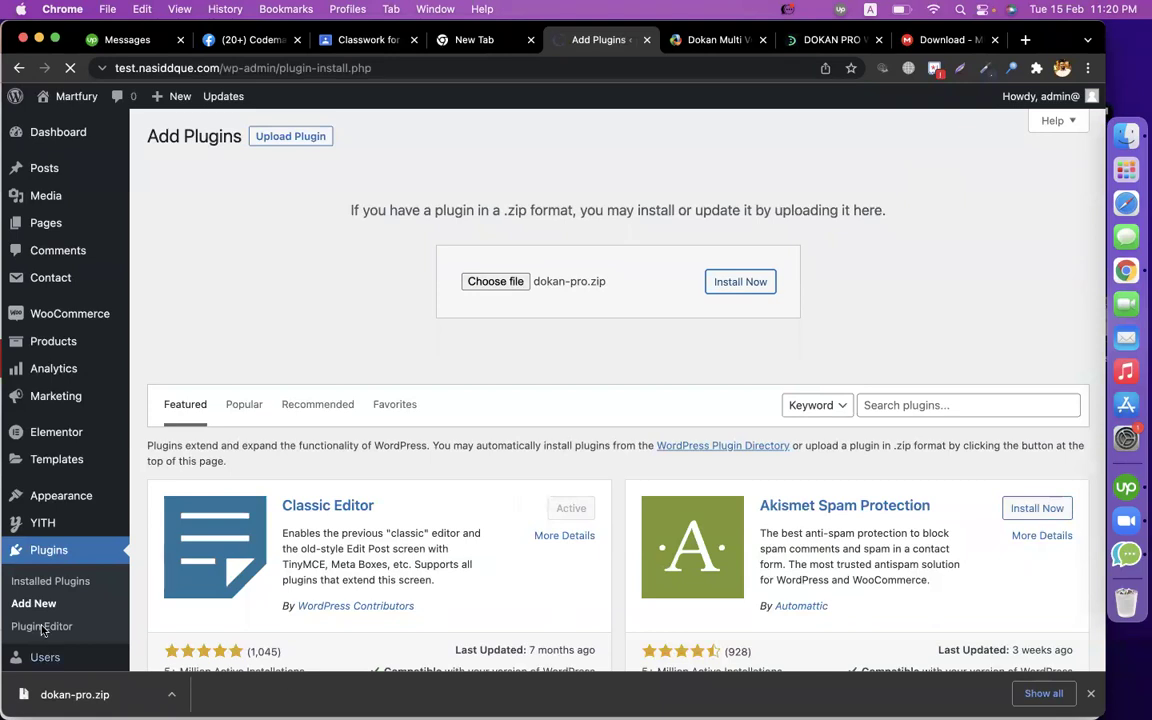
left_click(1092, 690)
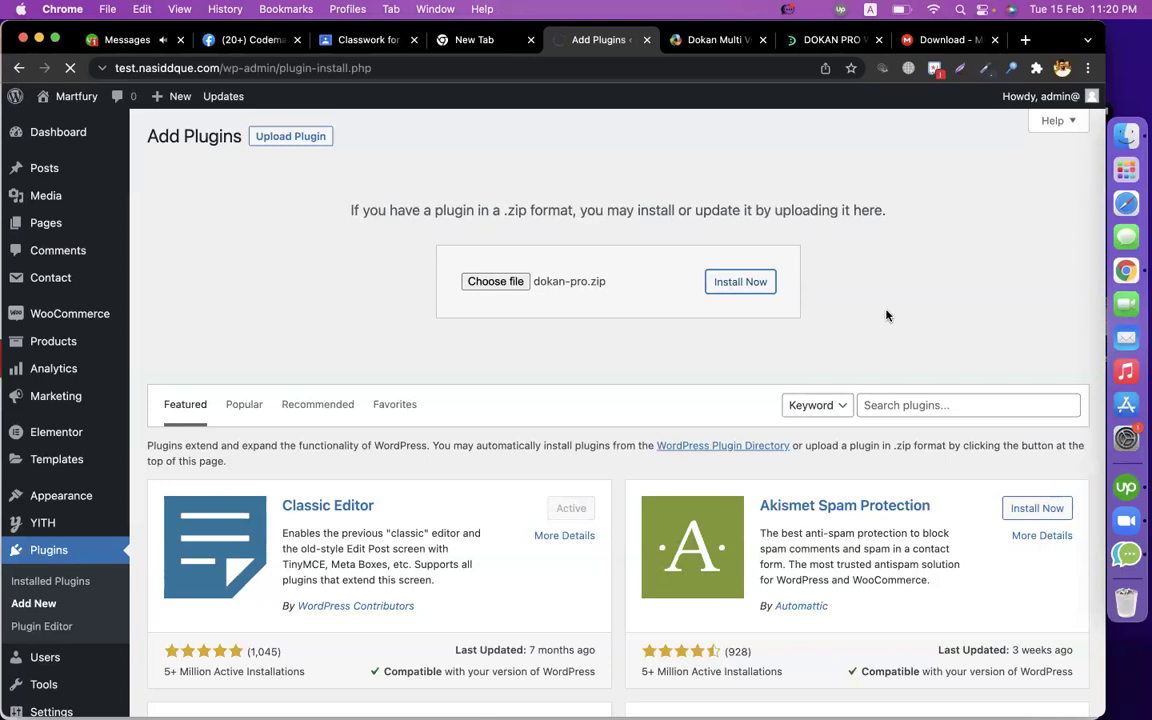
Open another client's Upwork conversation, then cycle through the Dokan tabs back to Add Plugins.
left_click(116, 40)
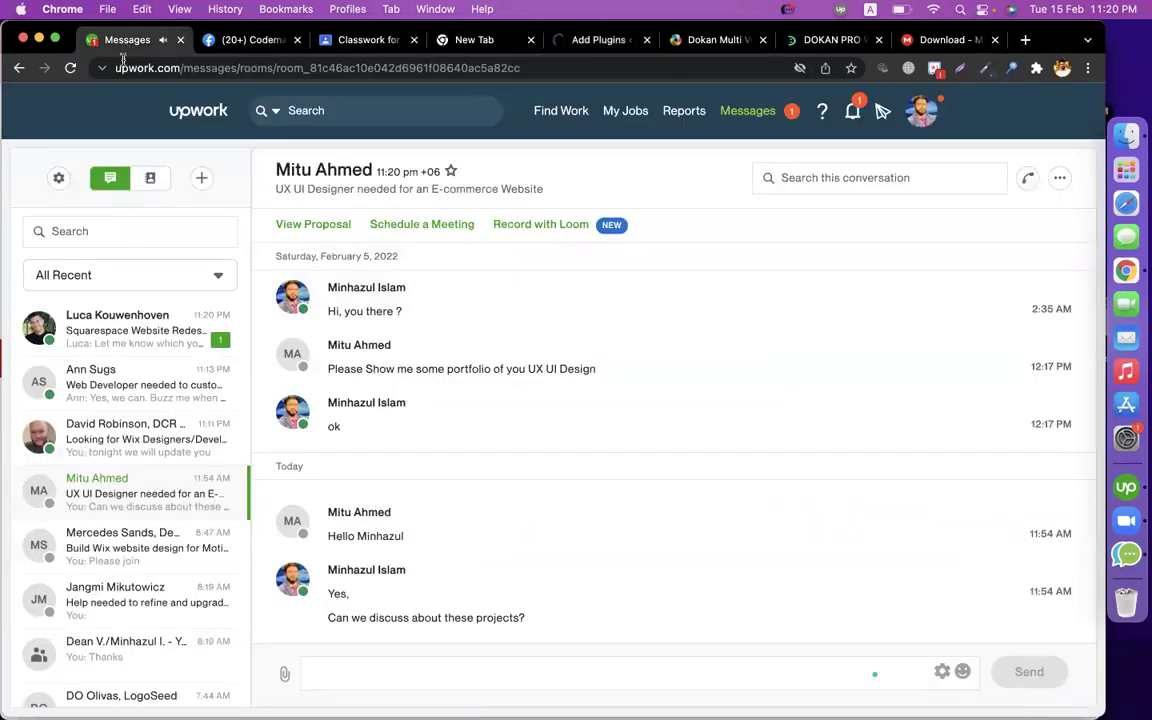
left_click(141, 318)
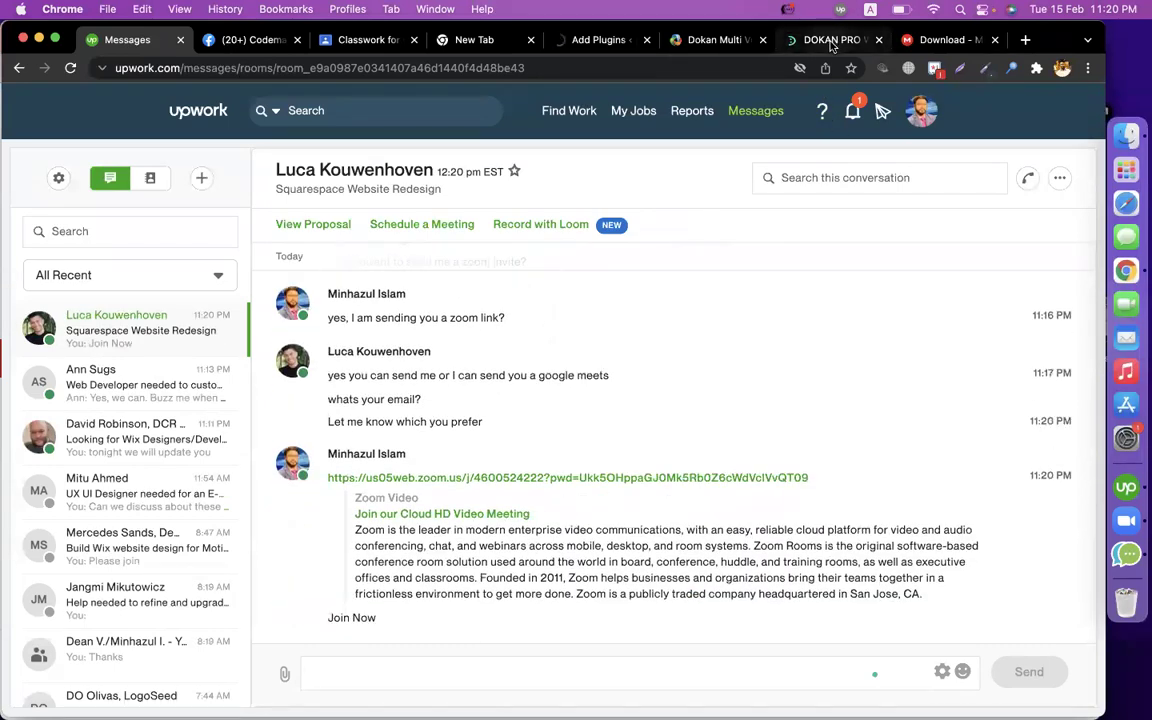
left_click(800, 40)
left_click(716, 42)
left_click(600, 40)
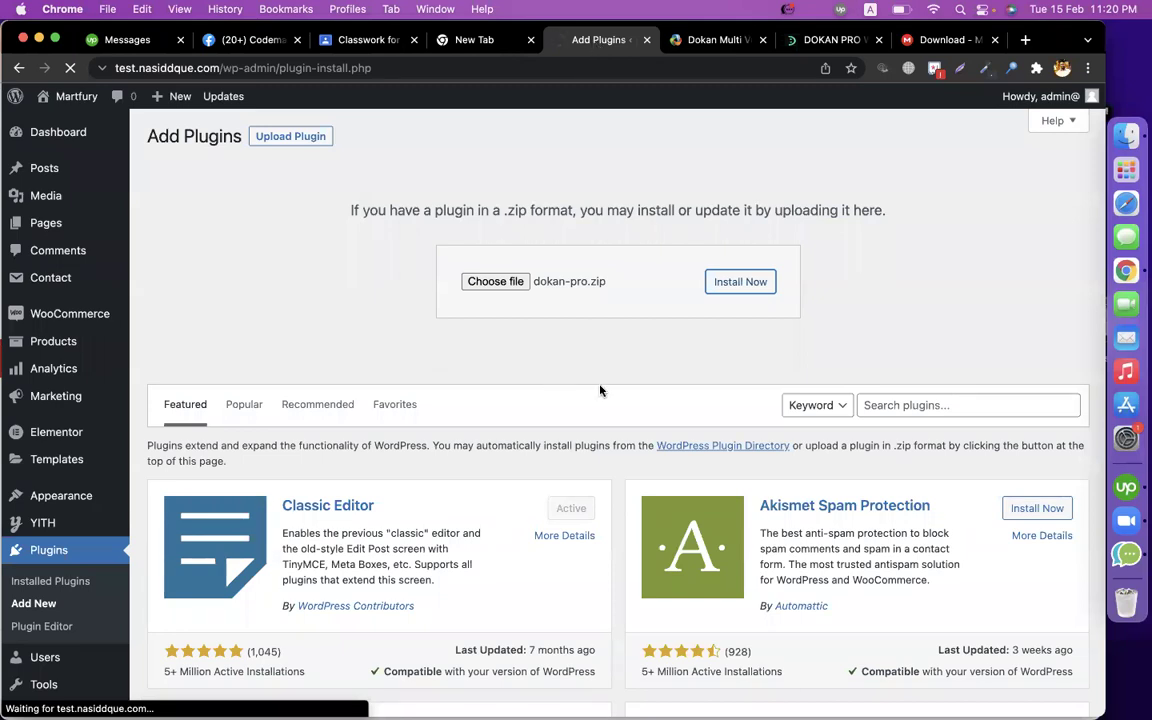
Read the Dokan Getting Started requirements (PHP 5.6, MySQL 5.6, WordPress 4.4), then return to Add Plugins.
left_click(716, 40)
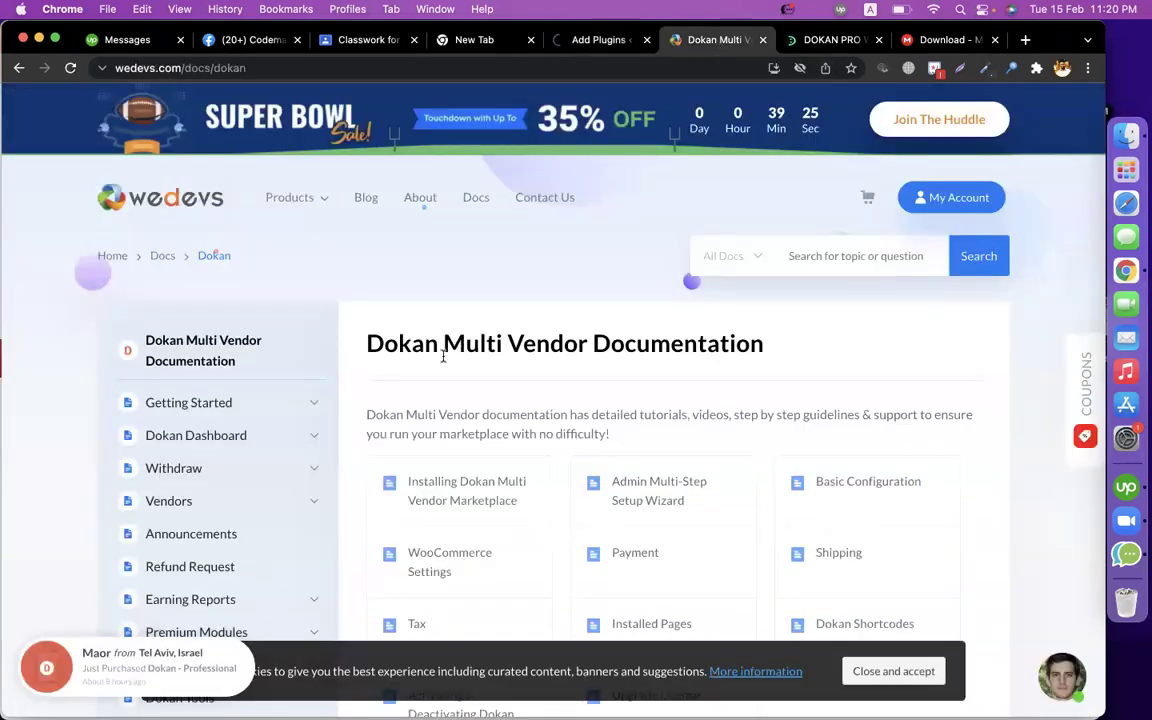
scroll(443, 355, "down", 3)
scroll(542, 327, "down", 5)
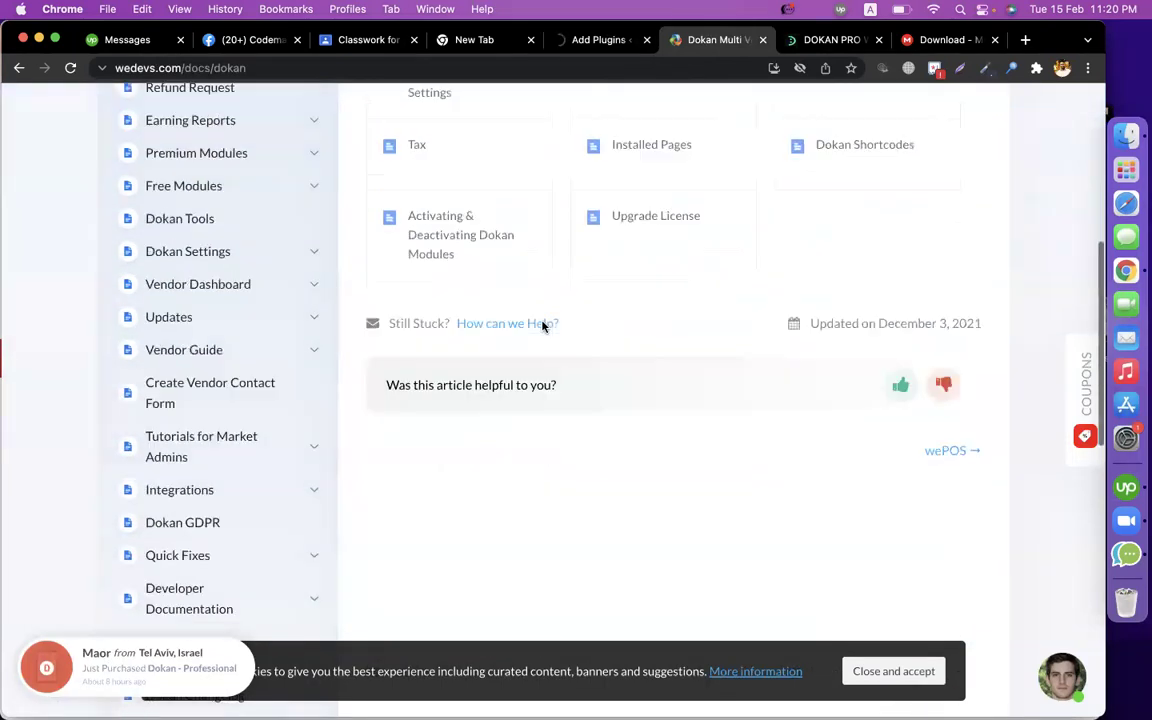
scroll(488, 309, "up", 6)
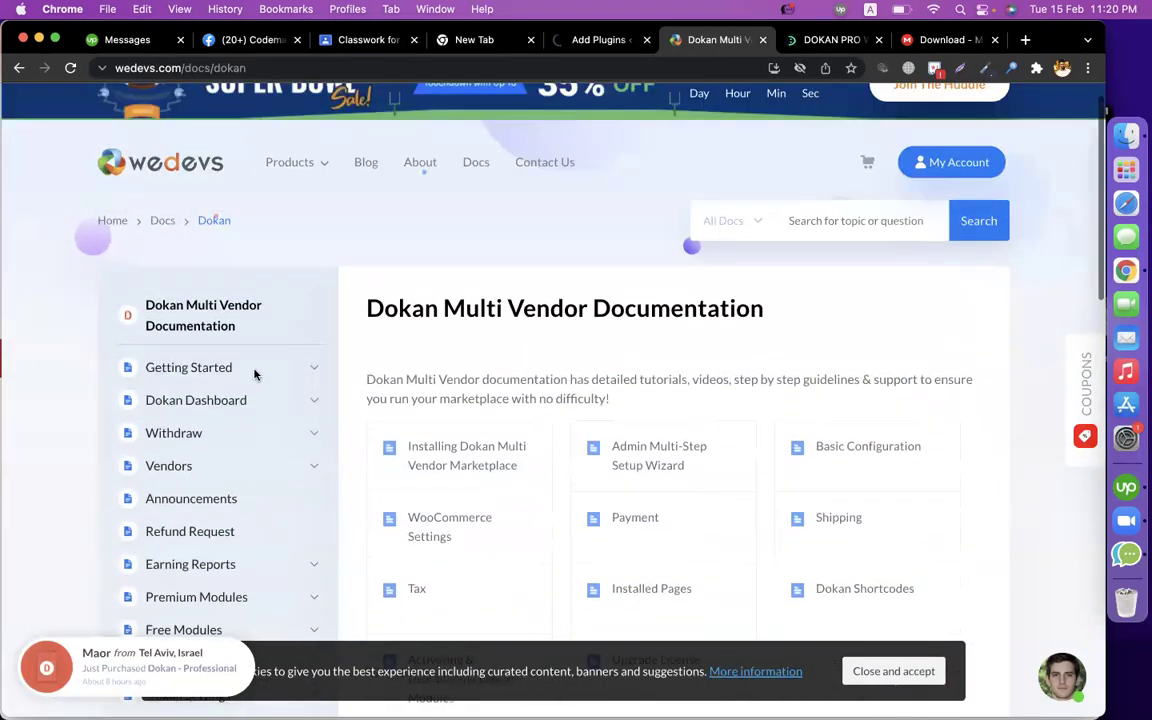
left_click(216, 367)
scroll(386, 377, "down", 3)
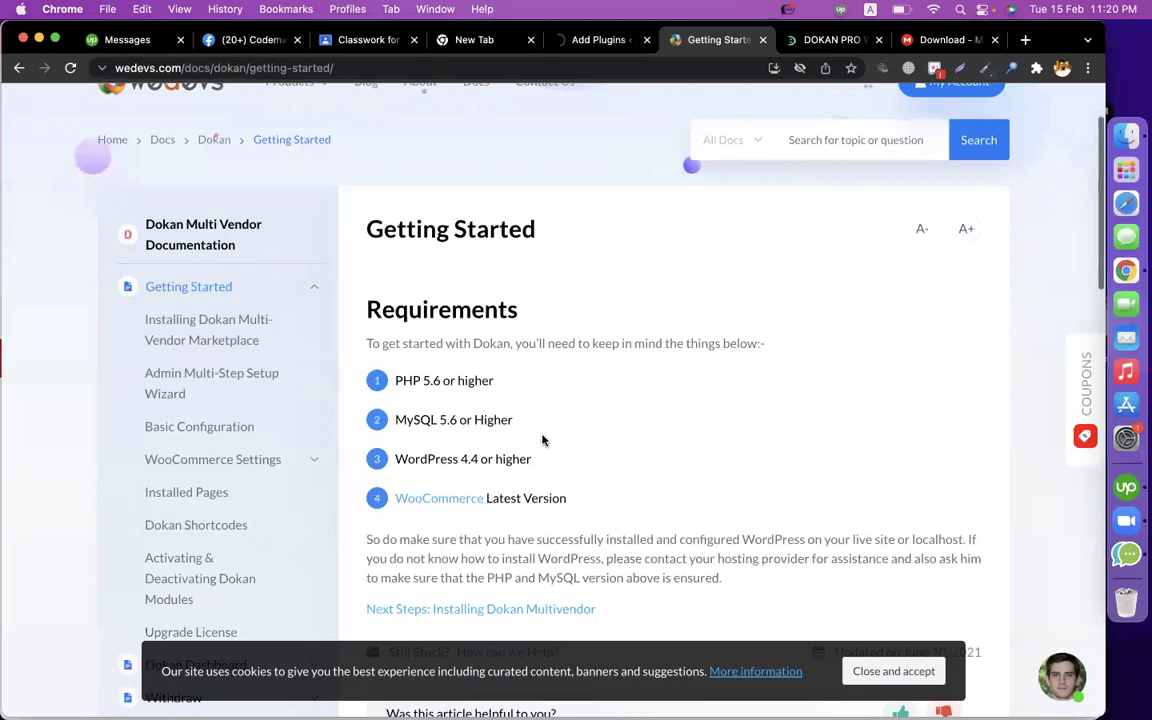
scroll(306, 301, "up", 1)
scroll(424, 222, "up", 1)
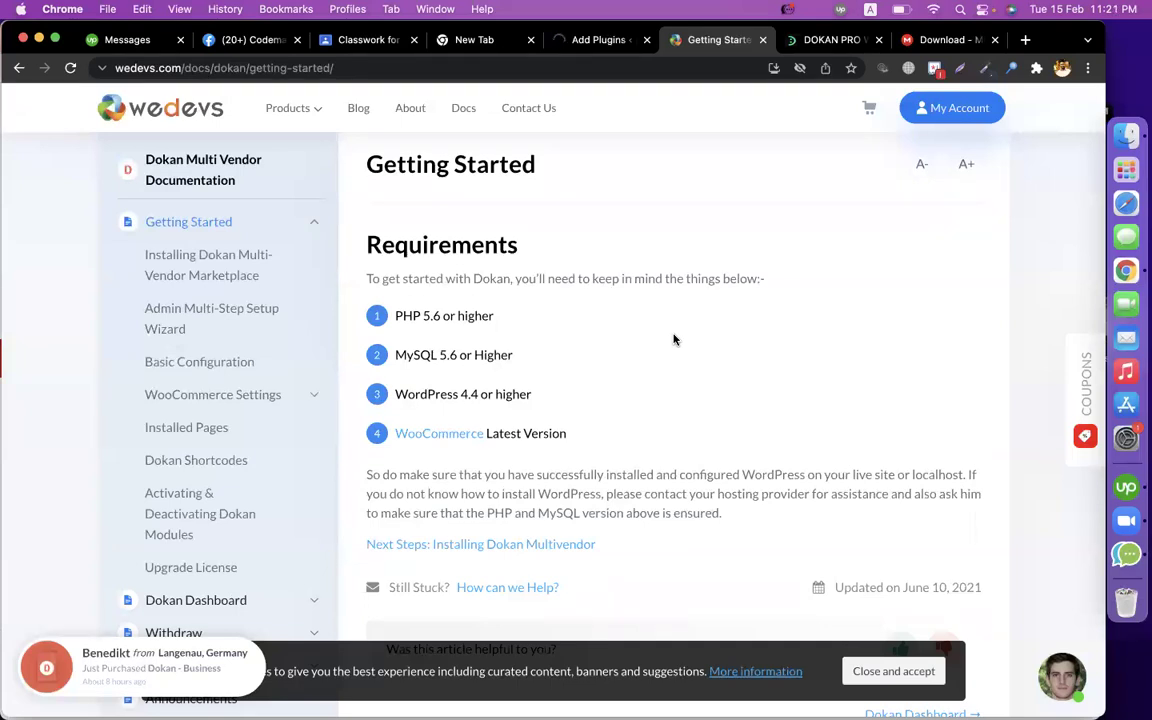
left_click(588, 42)
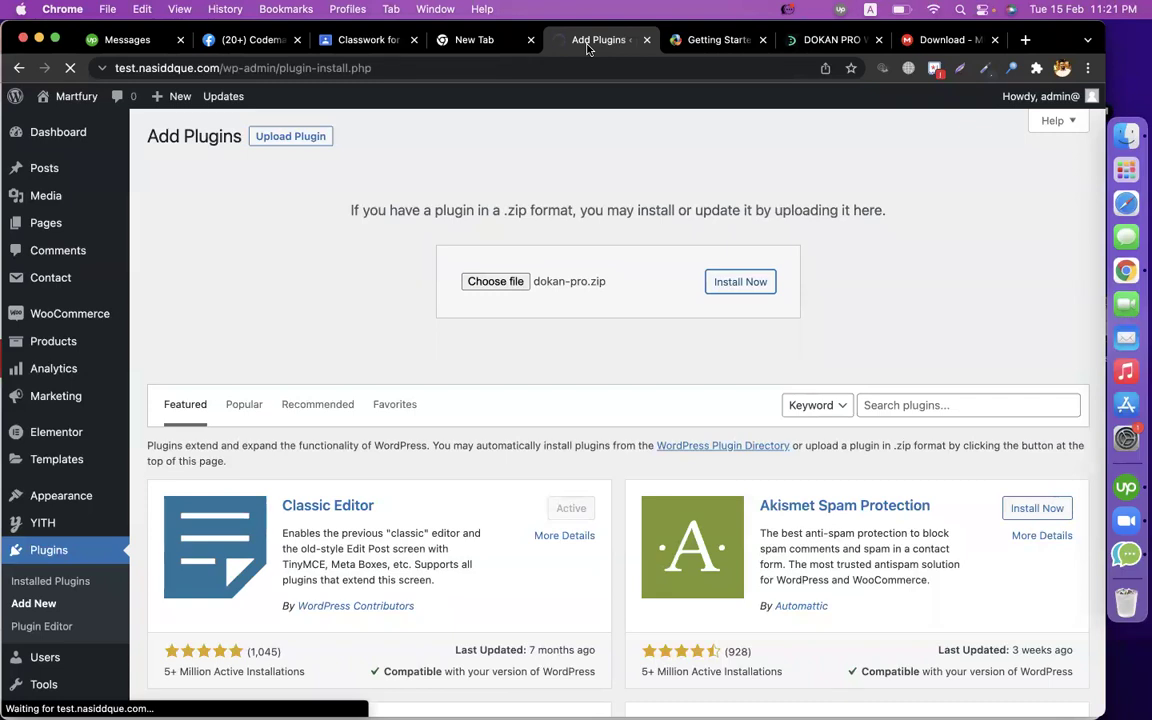
Google 'how much plugins in wordpress' and note the over-50,000 plugins figure.
left_click(1025, 40)
type("how ")
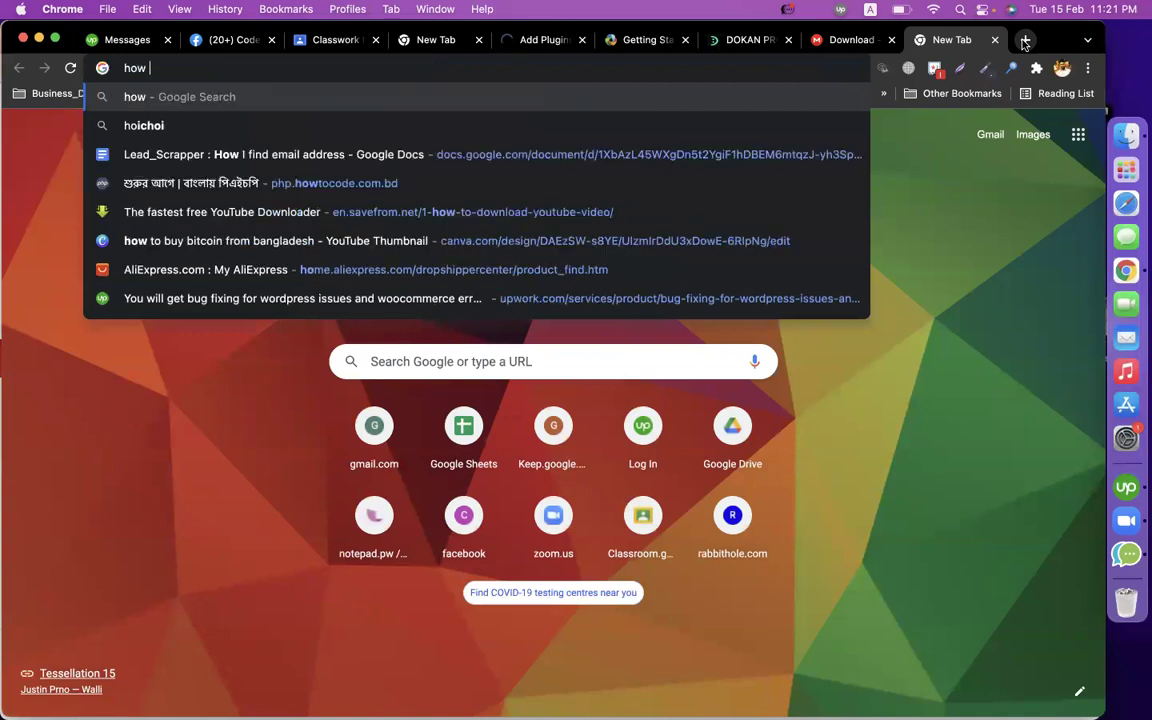
type("much plu")
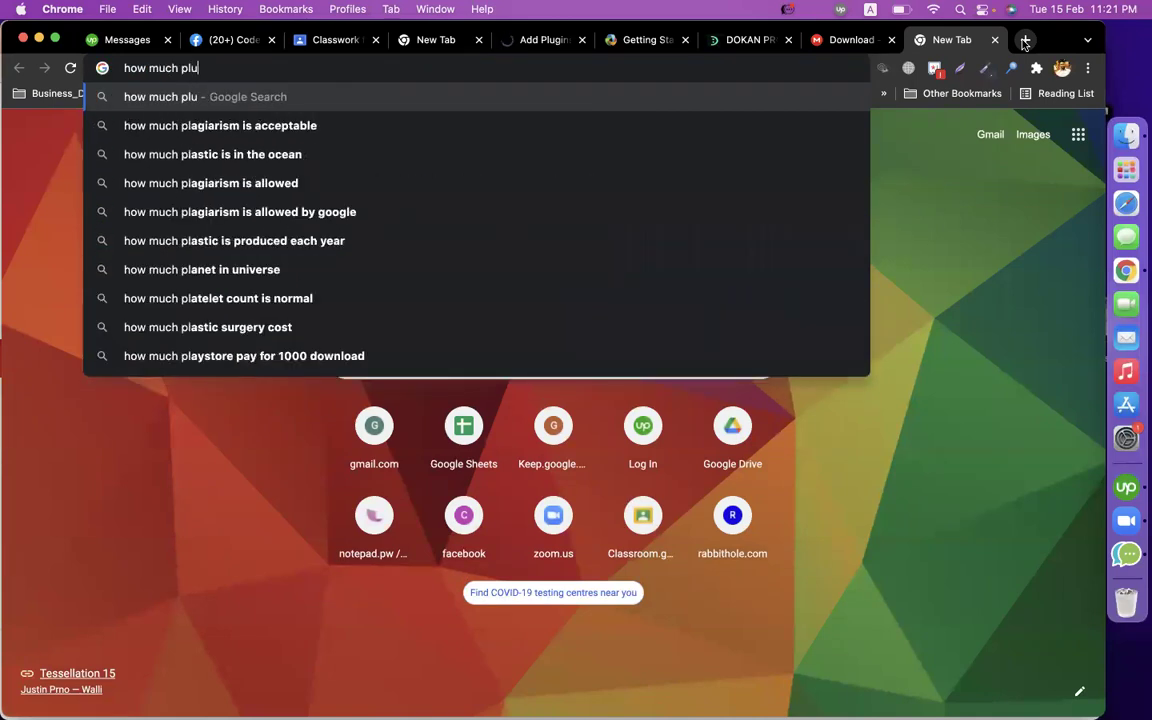
type("gins in wordpress")
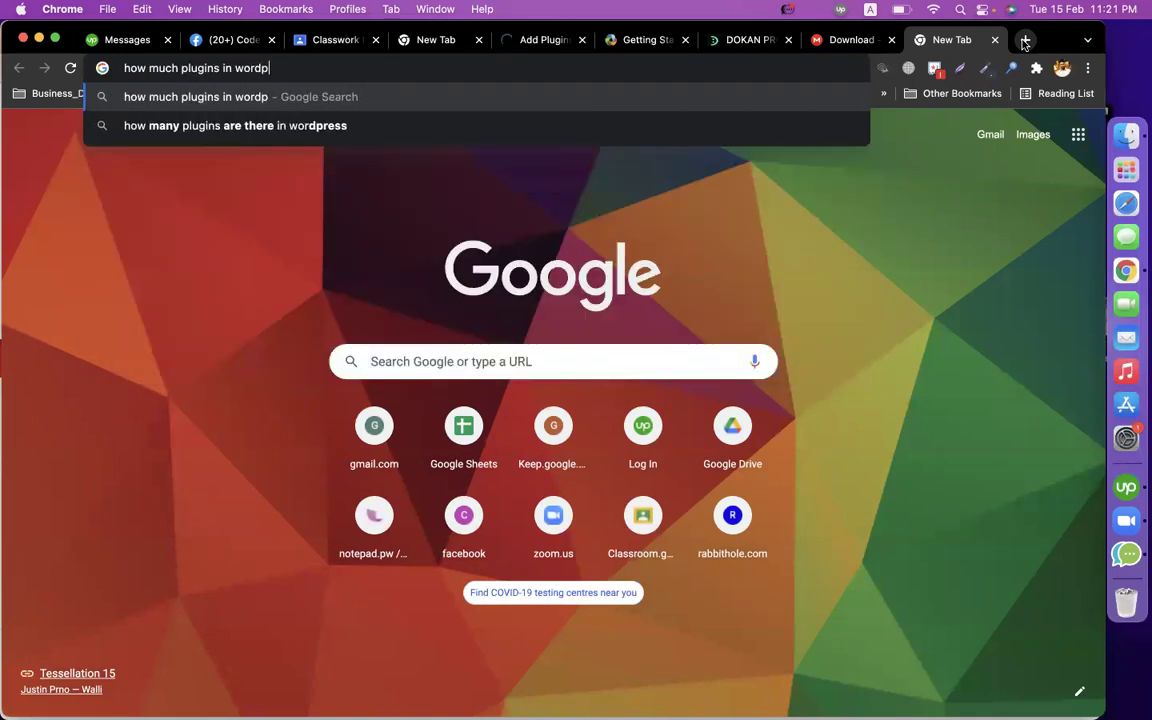
key("Return")
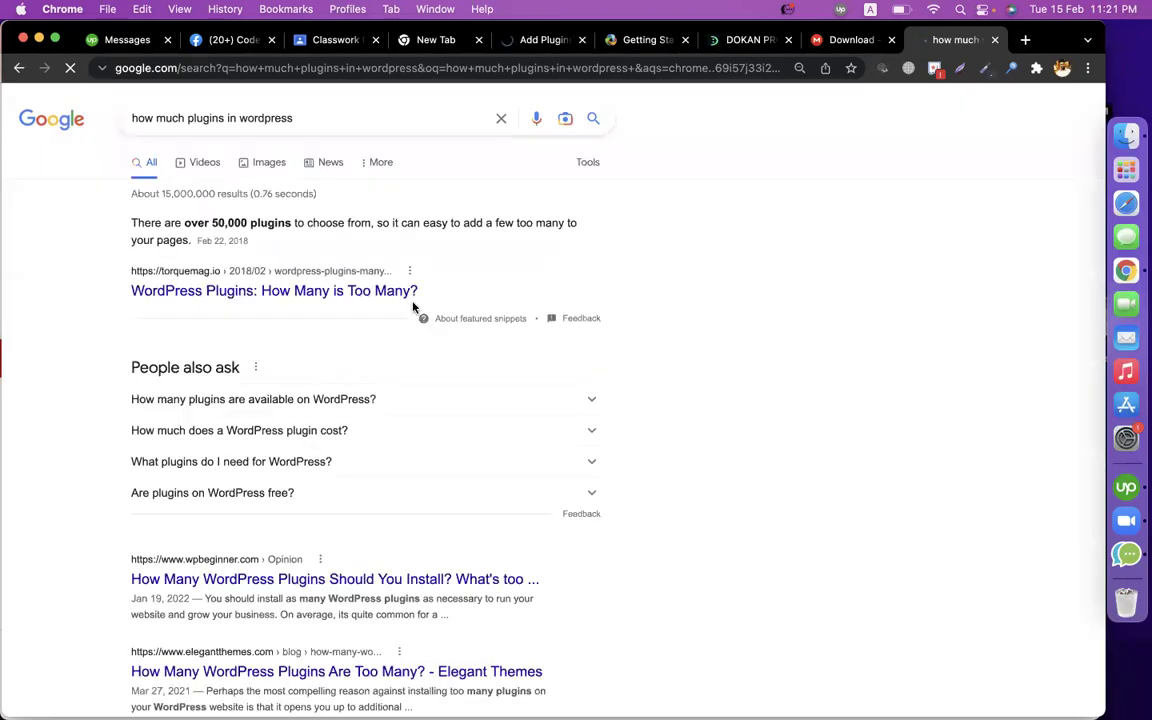
left_click_drag(209, 223, 291, 223)
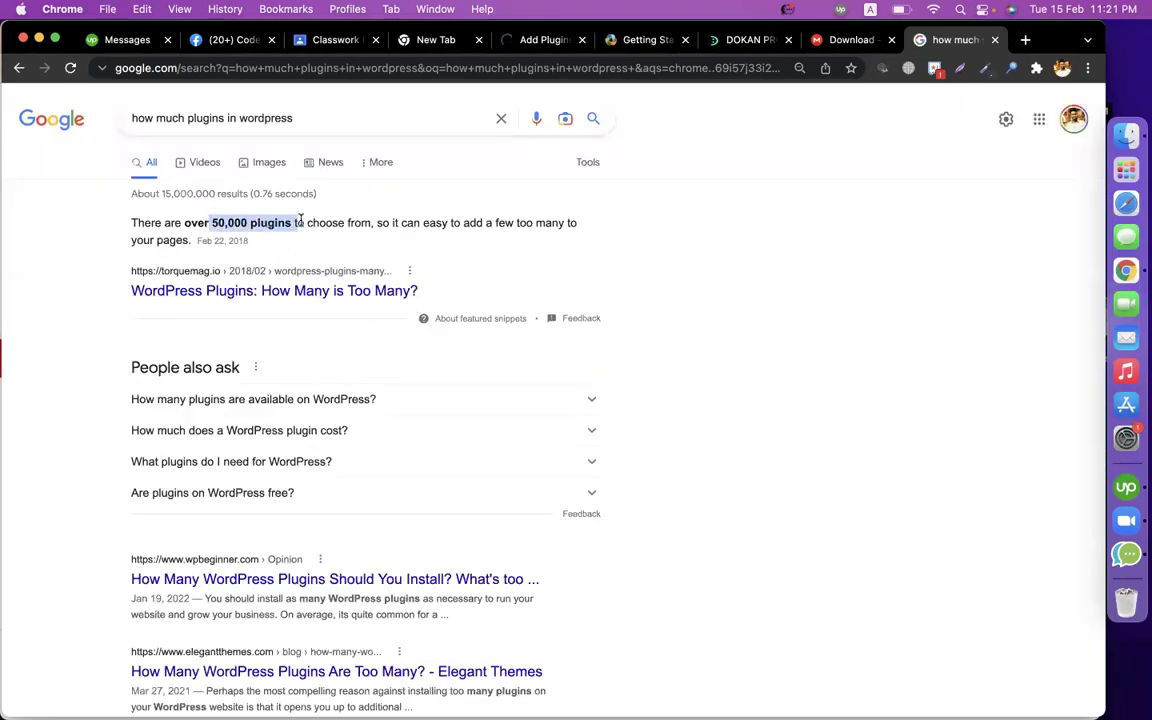
key("ctrl+super+d")
left_click(810, 283)
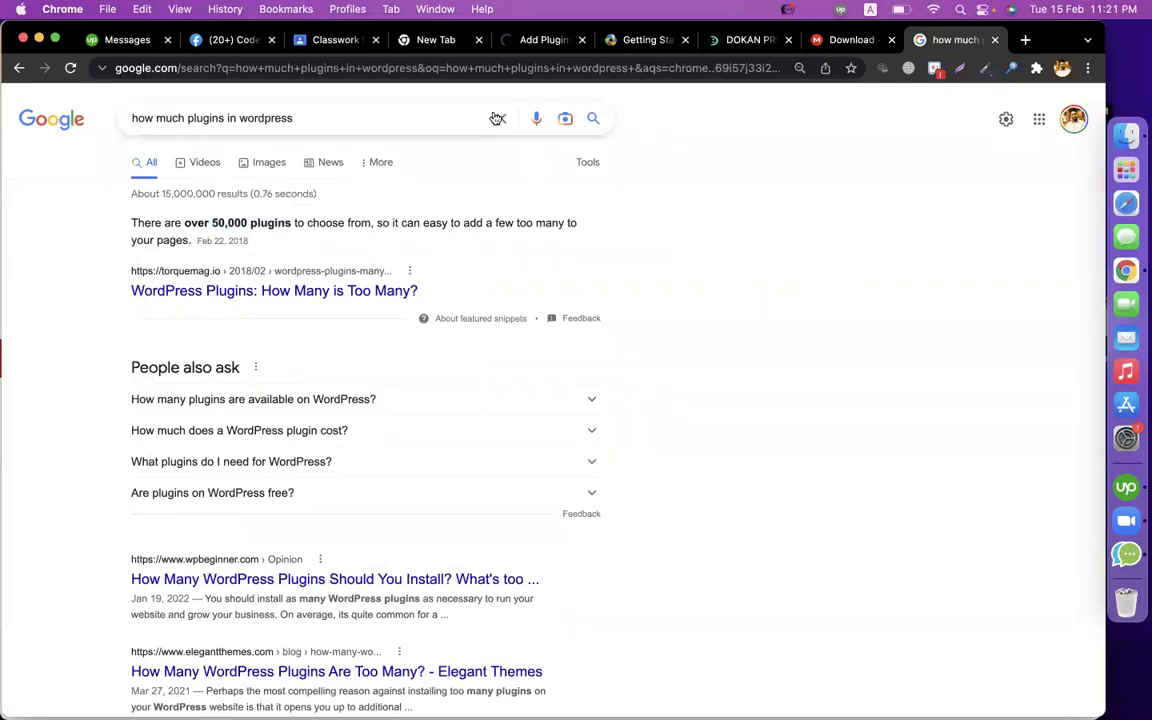
left_click(532, 44)
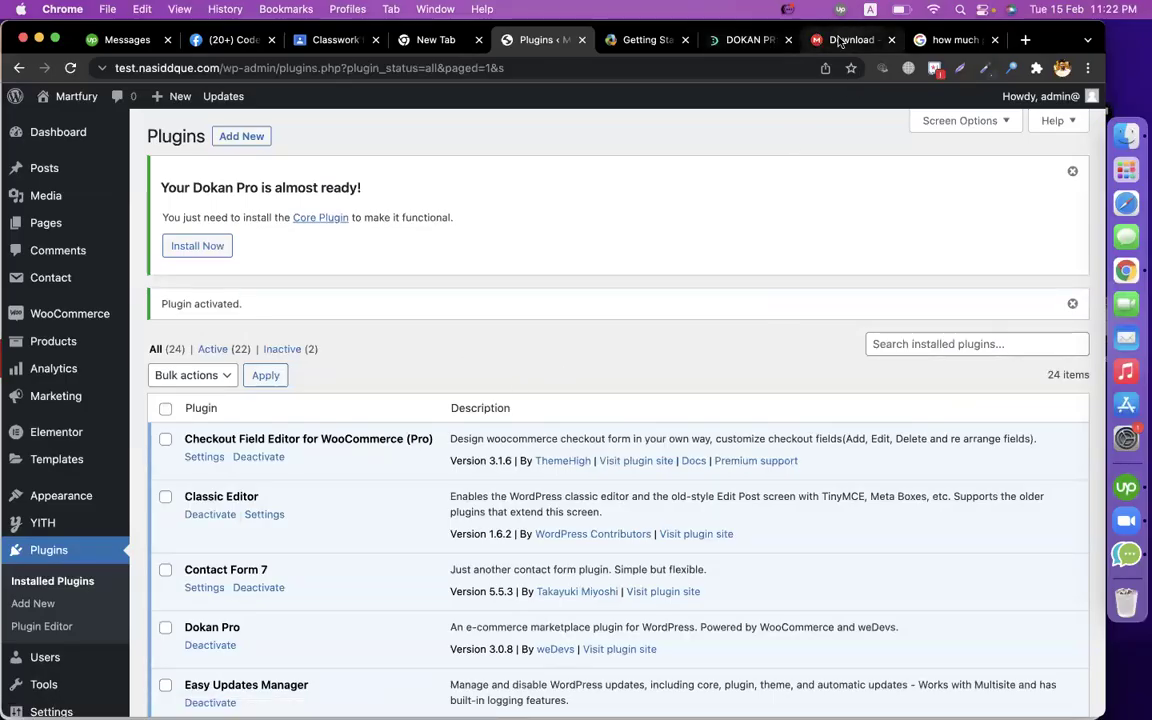
Read the Installing Dokan Multi-Vendor Marketplace guide in the Dokan docs.
left_click(630, 40)
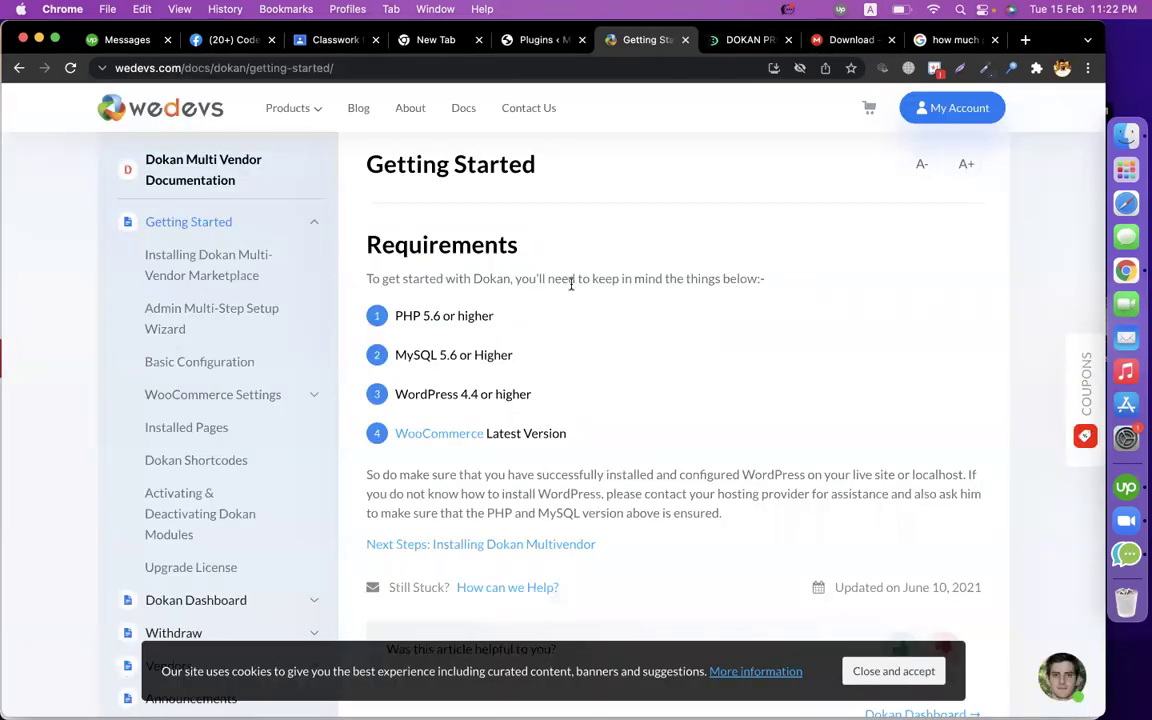
left_click(211, 259)
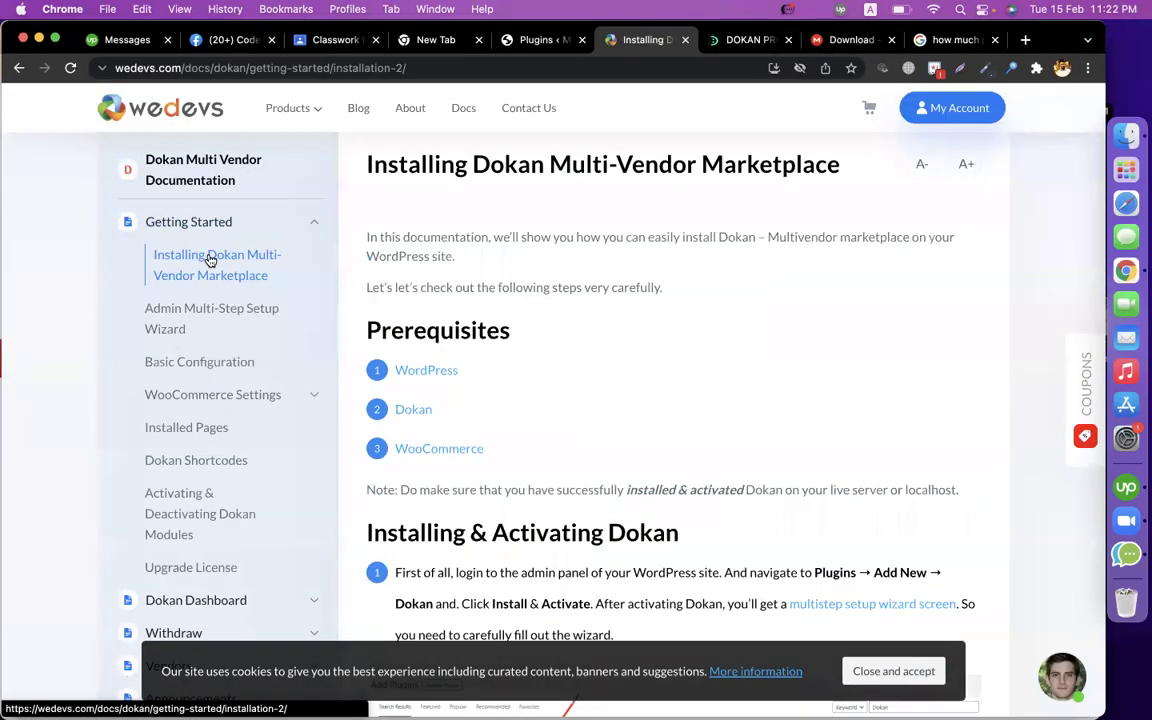
scroll(590, 416, "down", 10)
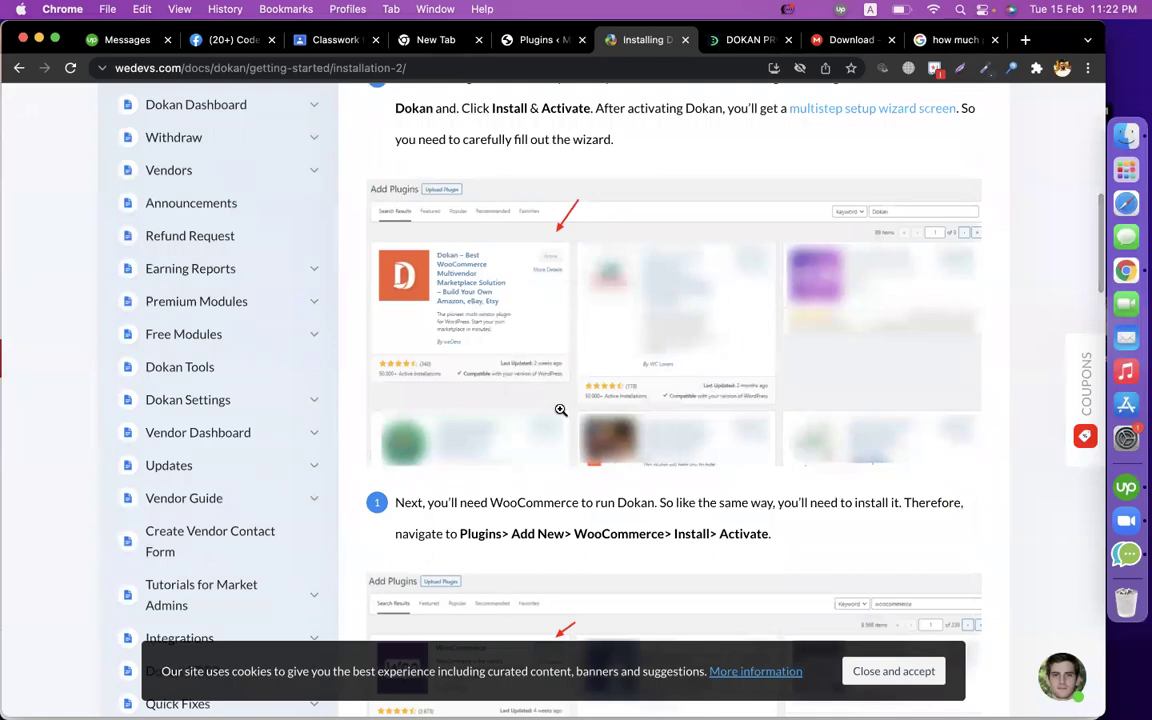
scroll(562, 418, "down", 5)
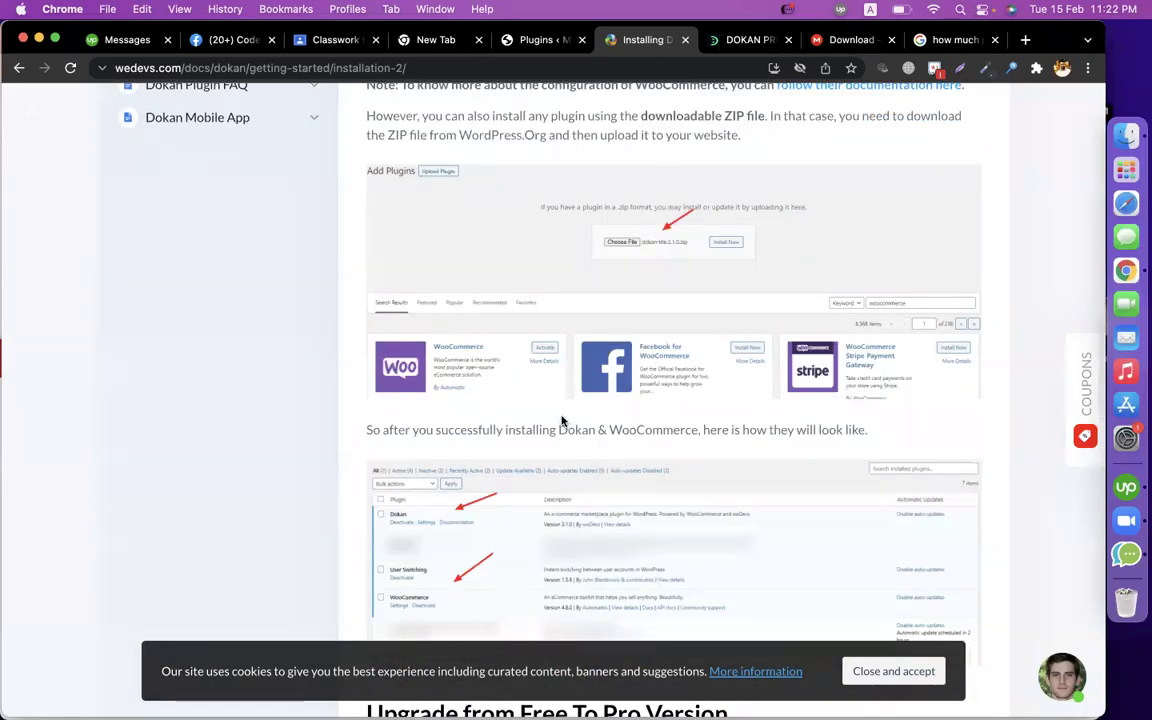
scroll(573, 370, "down", 7)
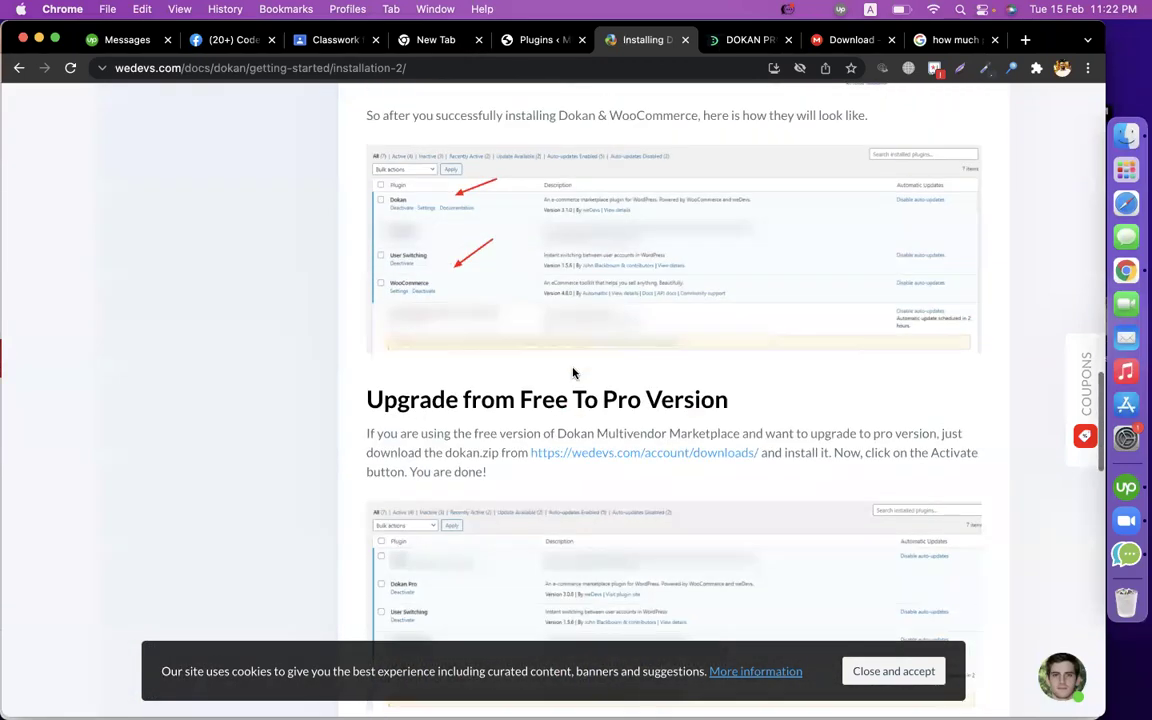
scroll(573, 370, "down", 8)
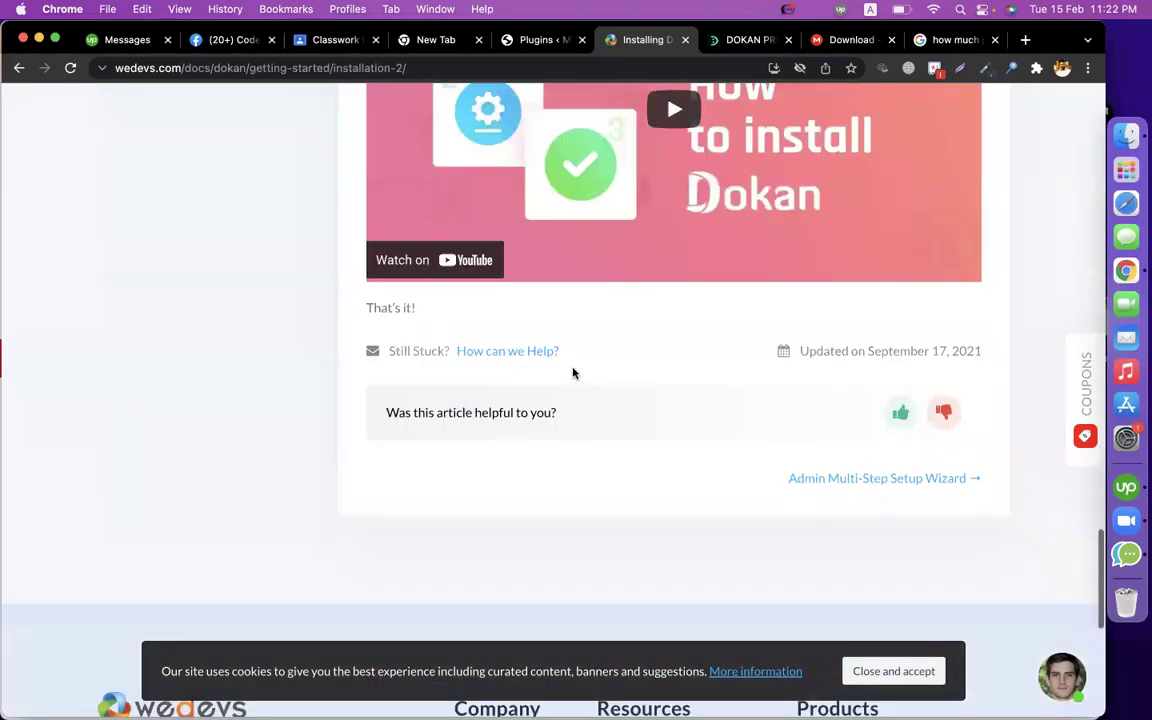
scroll(573, 370, "up", 18)
scroll(573, 370, "up", 6)
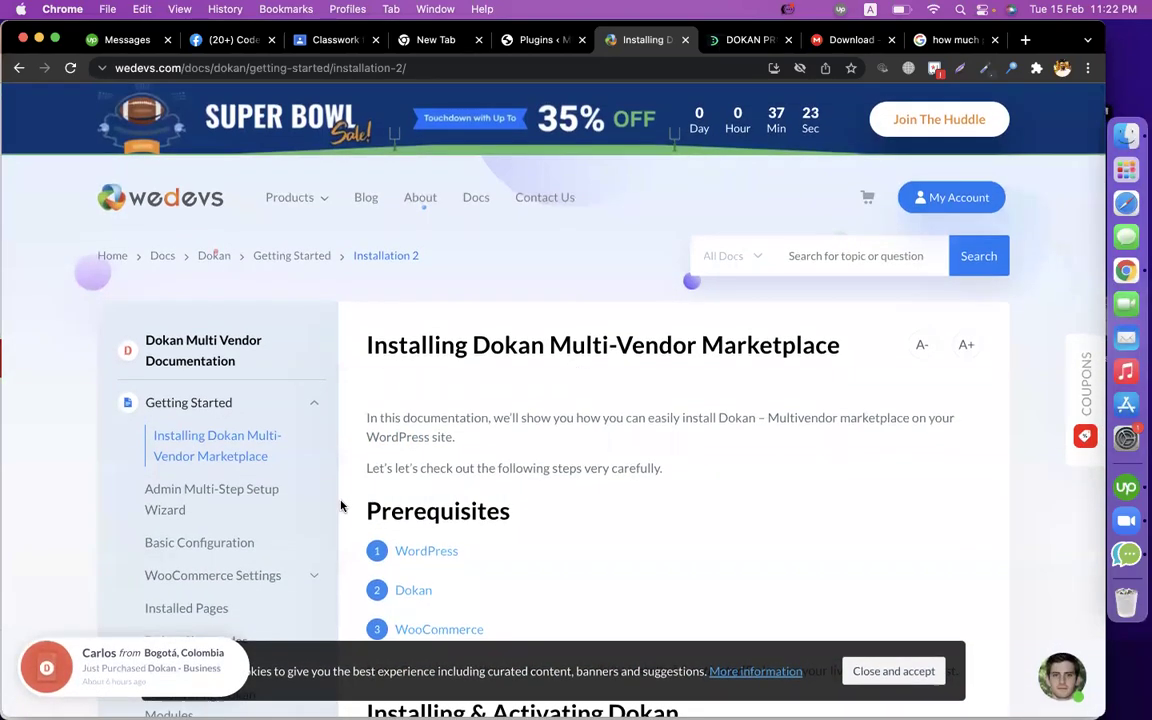
Review the Admin Multi-Step Setup Wizard guide, then install the required Dokan core plugin.
left_click(221, 497)
scroll(844, 418, "down", 6)
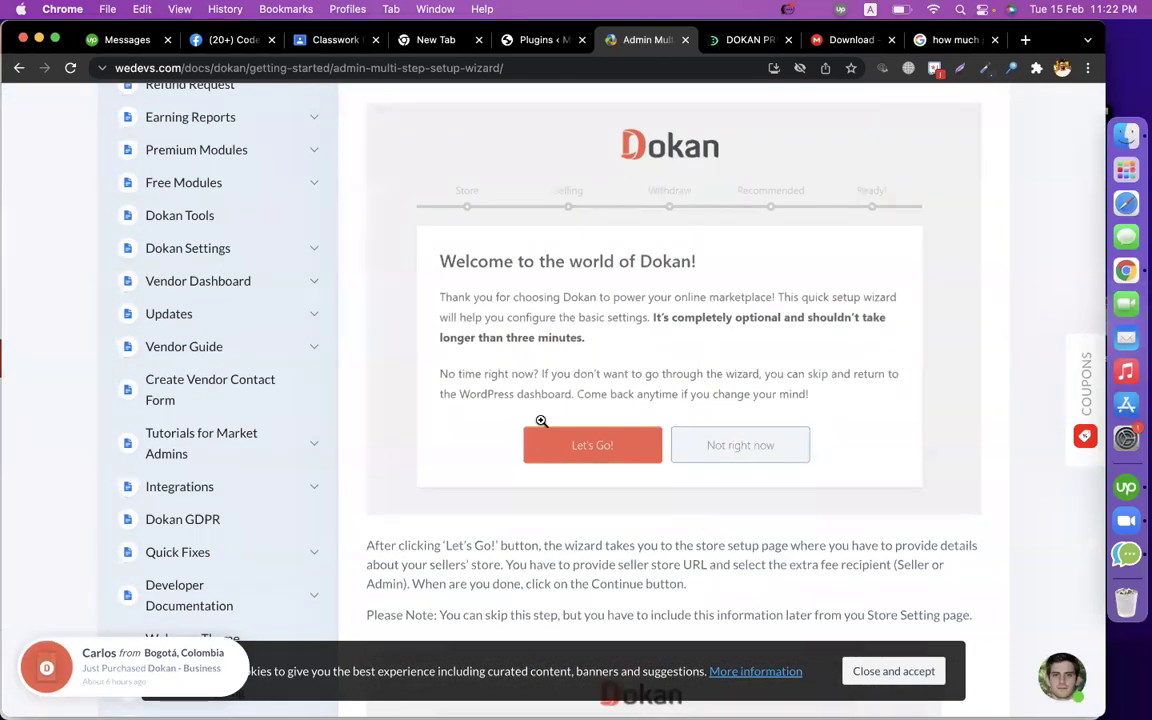
left_click(547, 41)
left_click(197, 247)
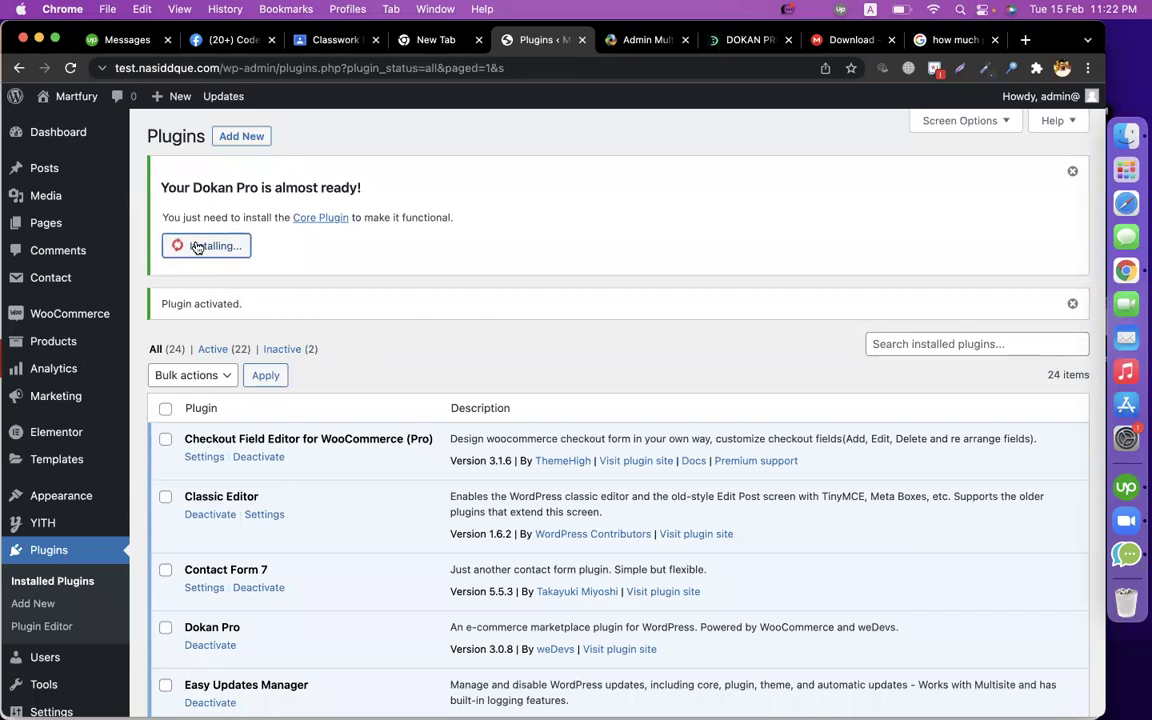
After the Dokan core plugin installs, start its setup wizard with Let's Go, checking the guide.
left_click(640, 40)
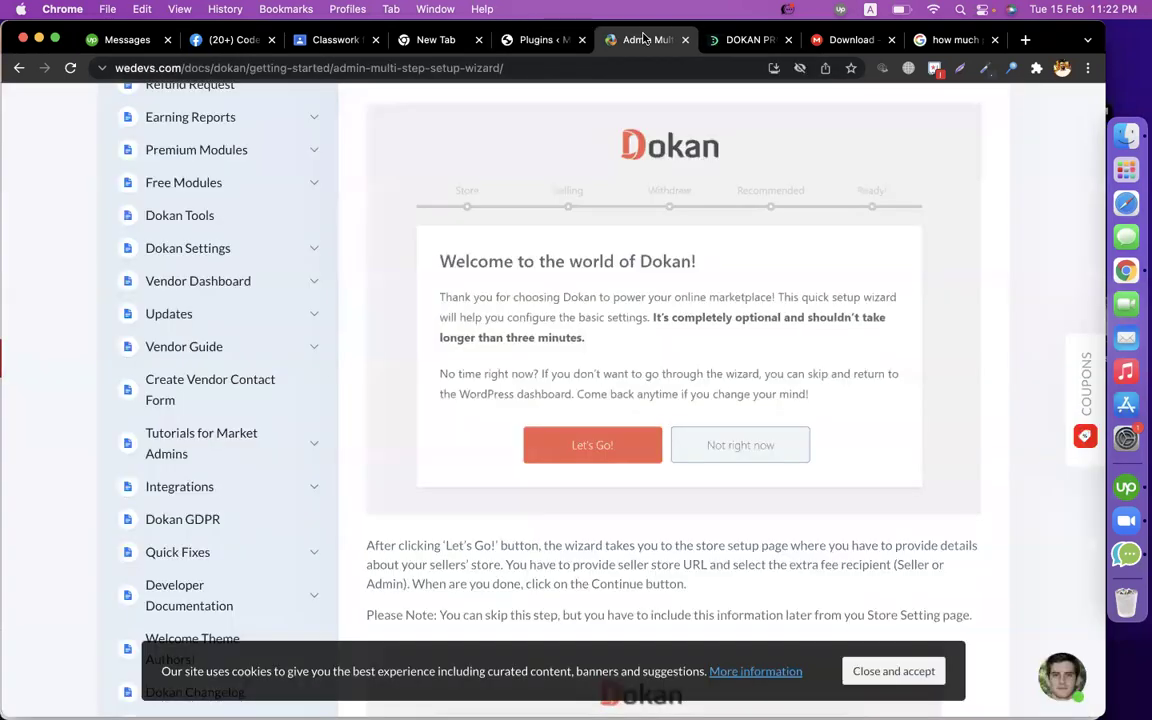
left_click(541, 42)
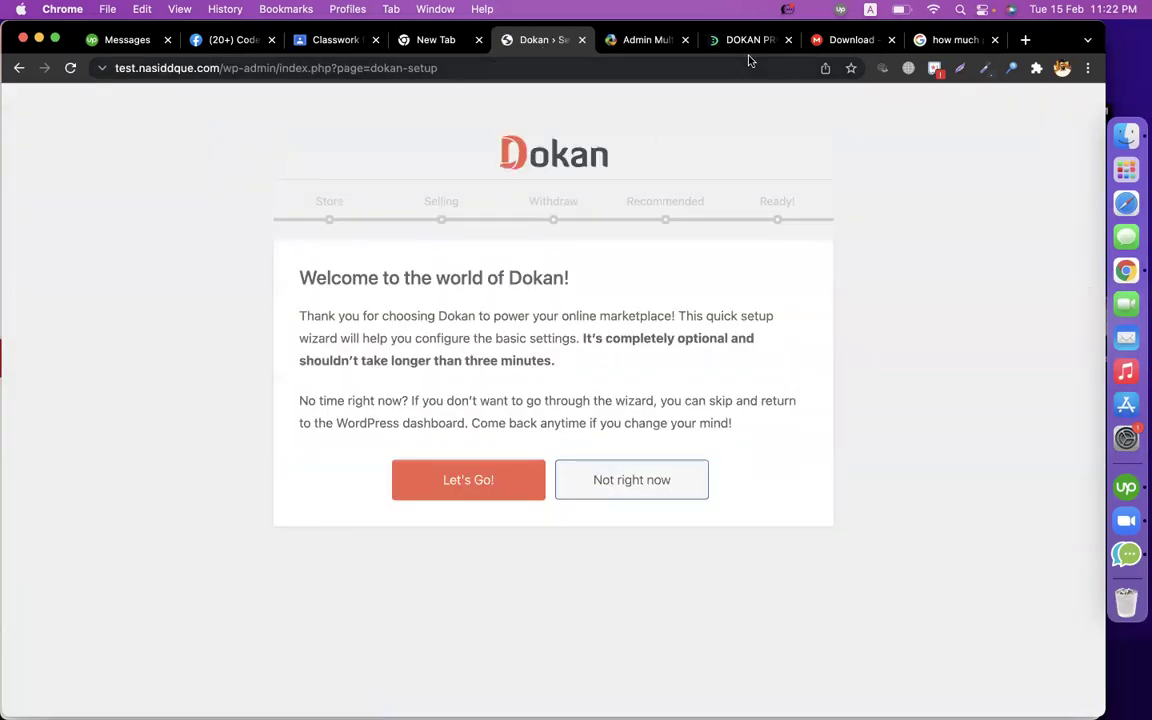
left_click(645, 40)
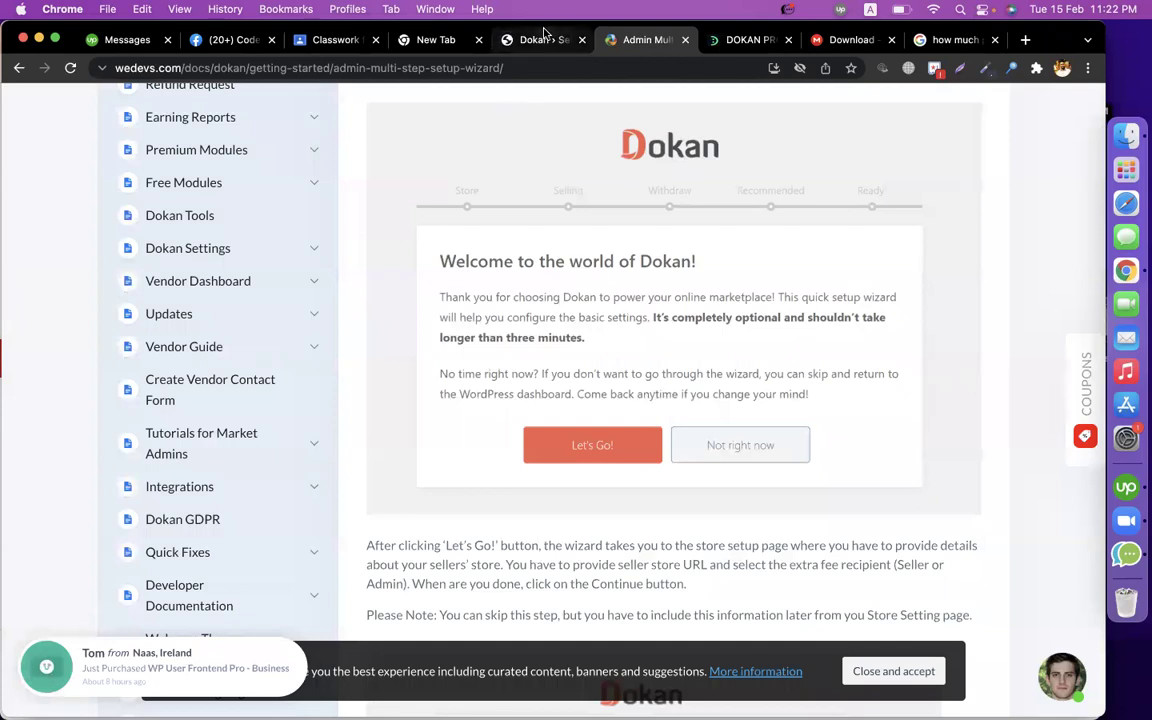
scroll(599, 368, "down", 10)
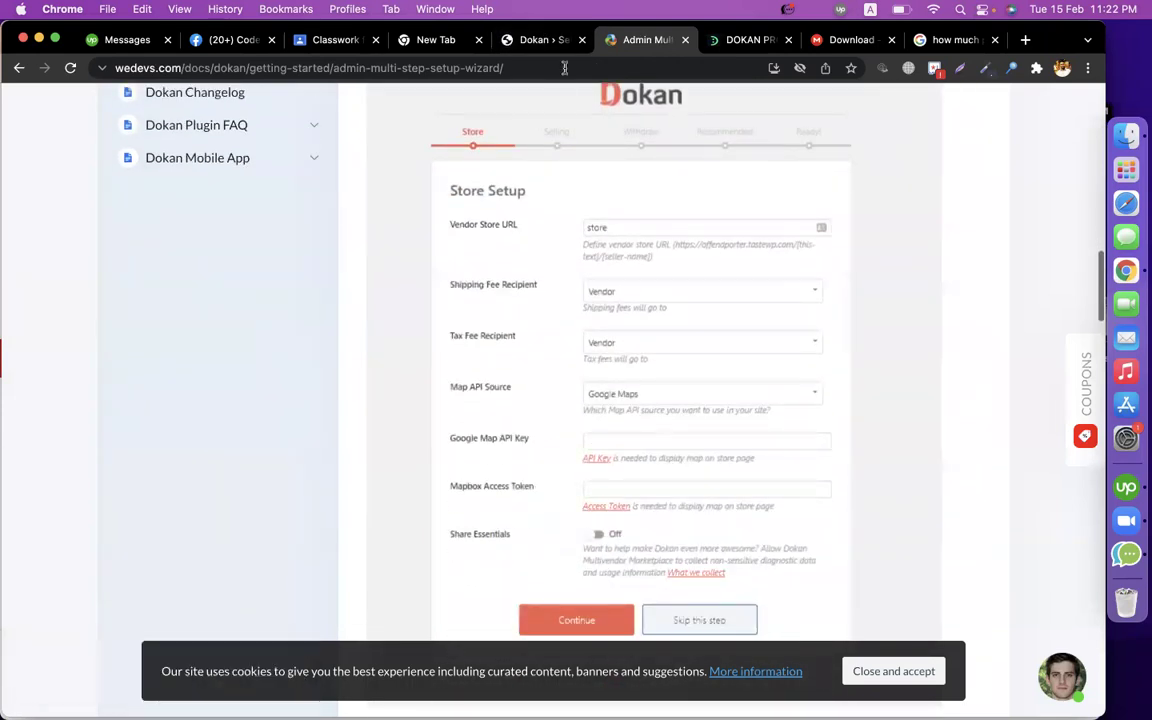
left_click(540, 40)
left_click(462, 480)
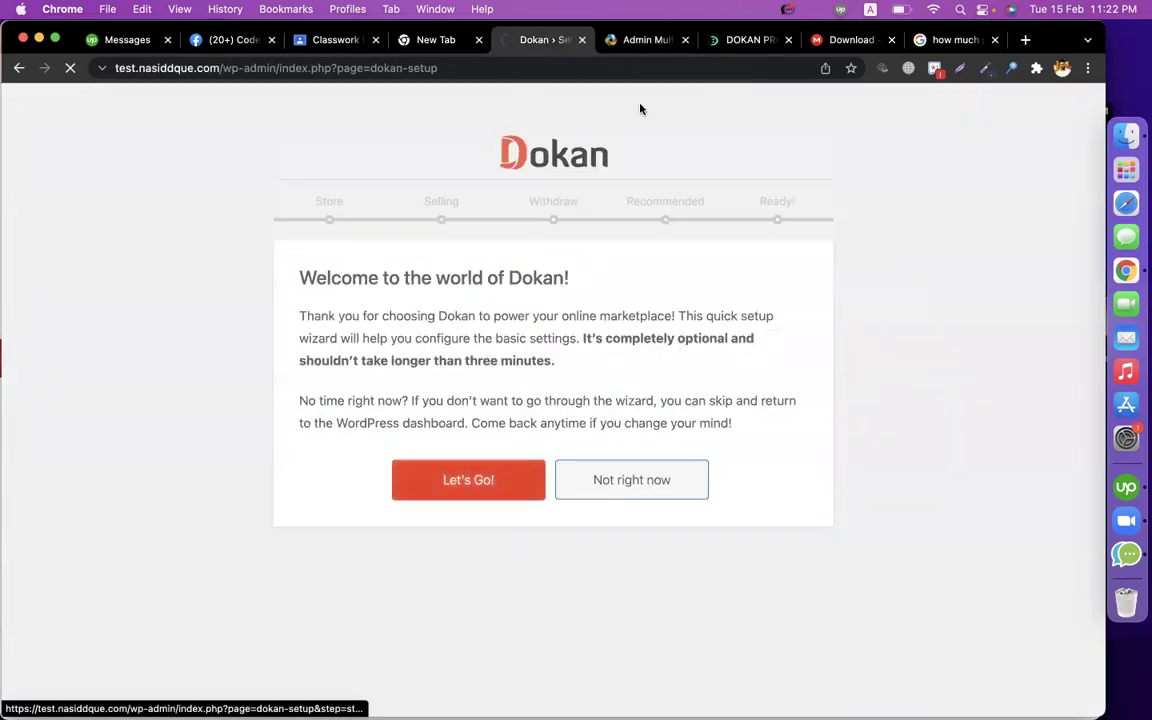
left_click(645, 40)
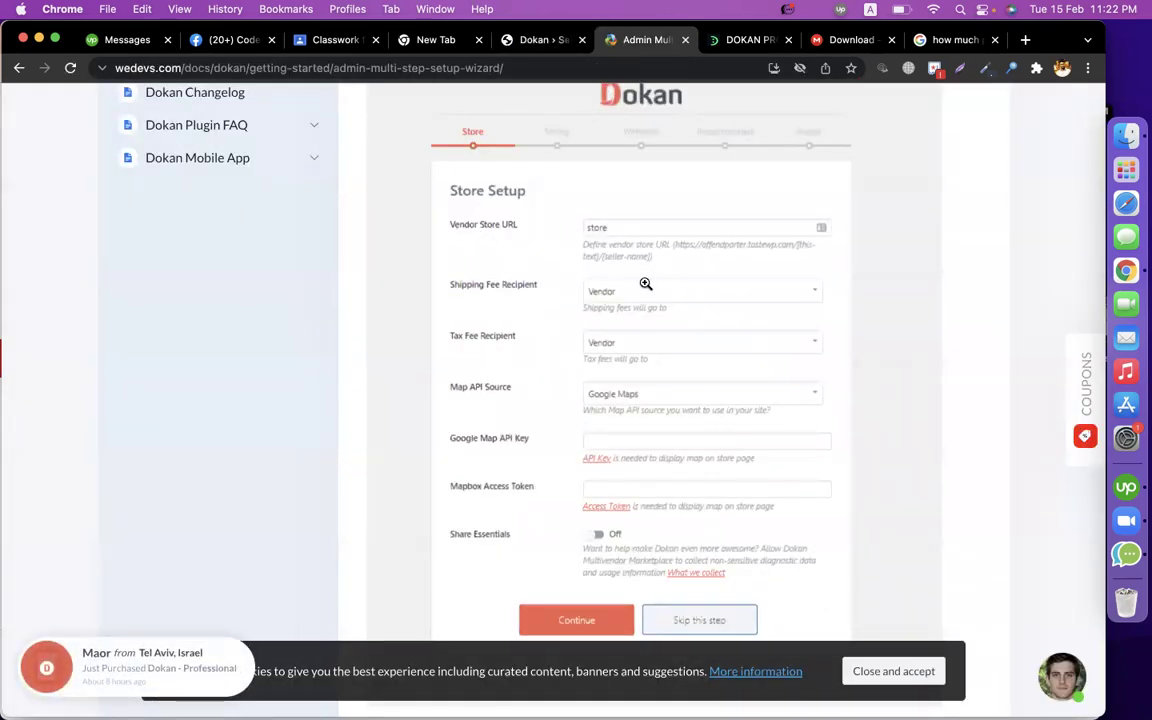
Inspect the Store Setup Vendor Store URL value 'store' and its help text.
left_click(520, 40)
scroll(515, 437, "down", 3)
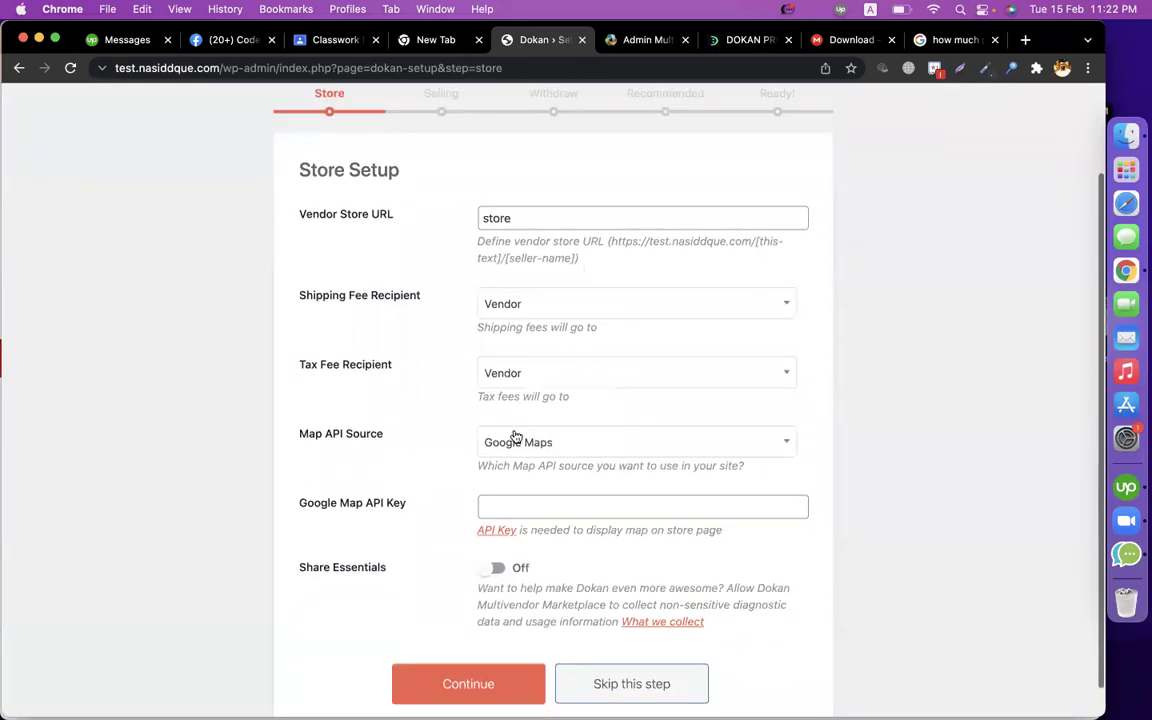
left_click(527, 218)
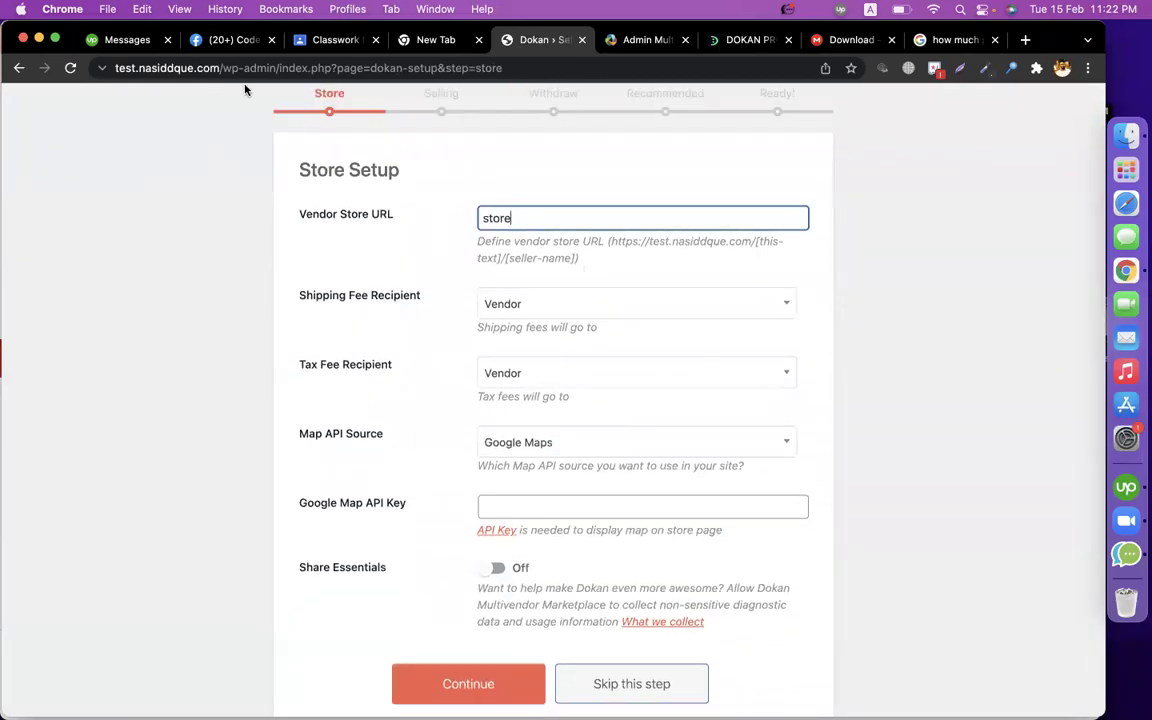
left_click_drag(224, 70, 153, 70)
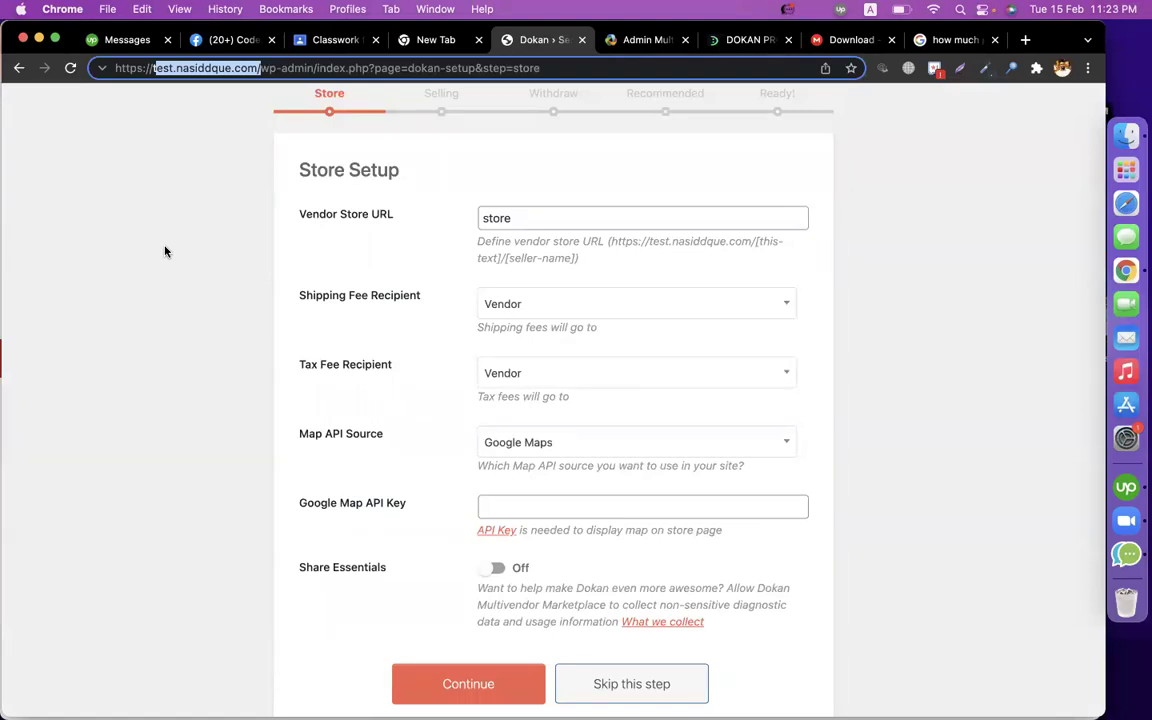
double_click(548, 219)
left_click_drag(611, 244, 508, 262)
left_click(513, 259)
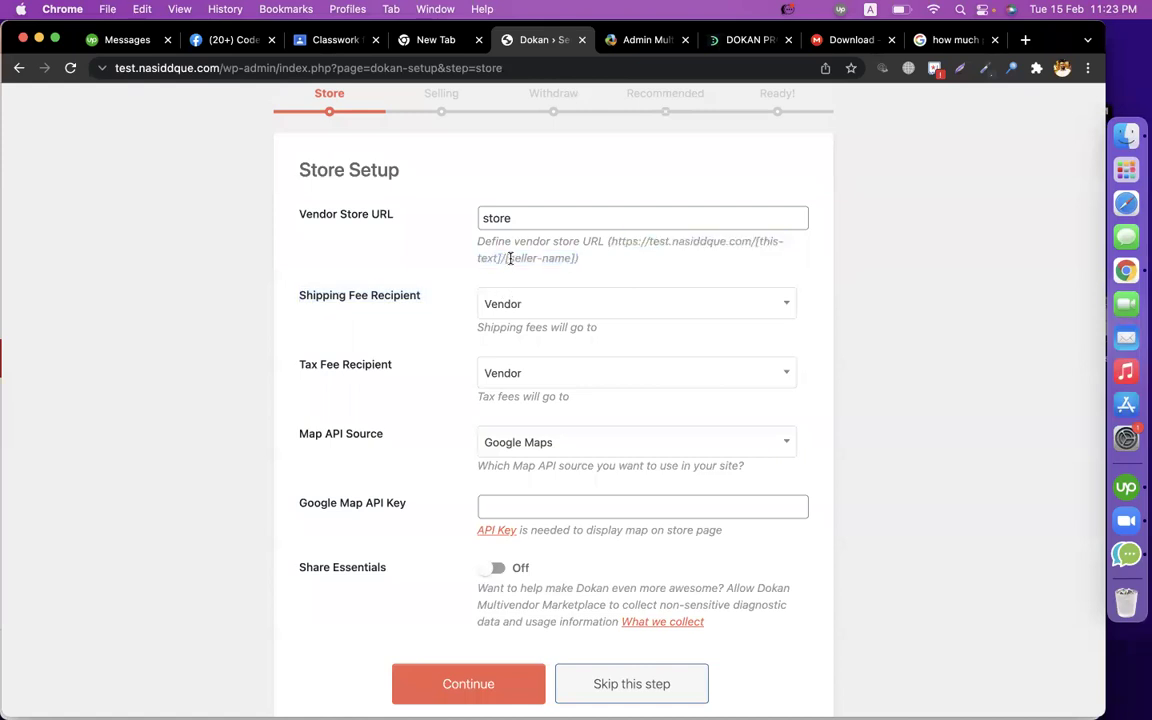
left_click_drag(510, 258, 572, 259)
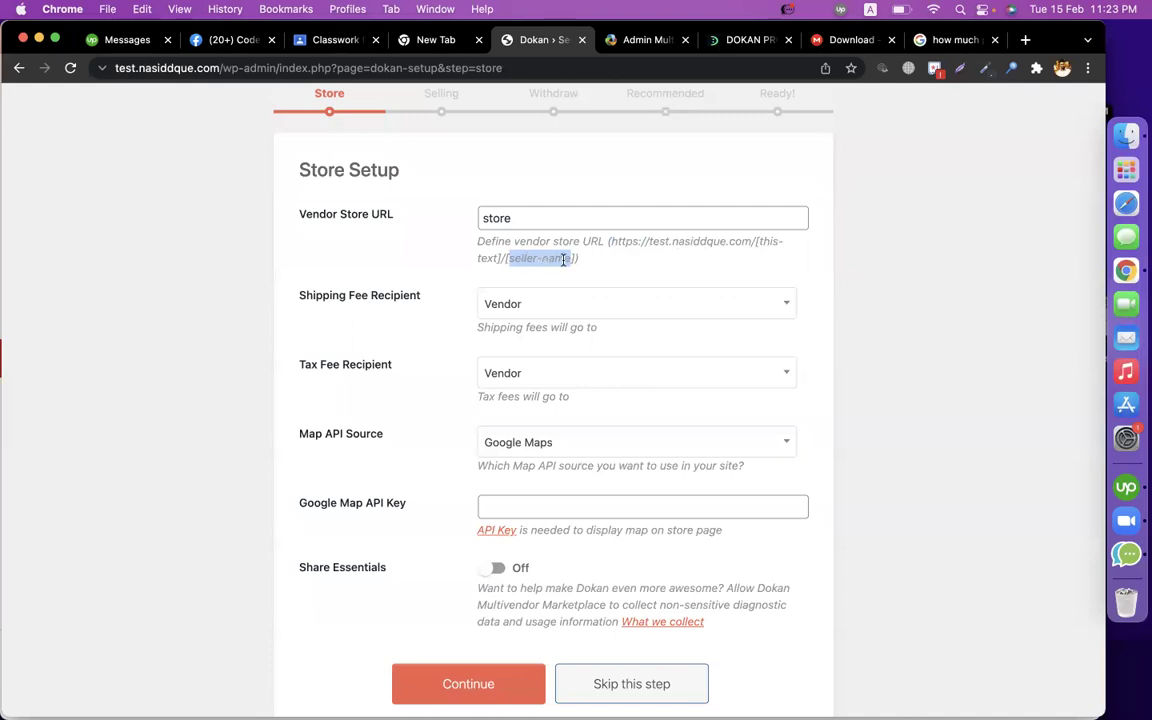
left_click(955, 270)
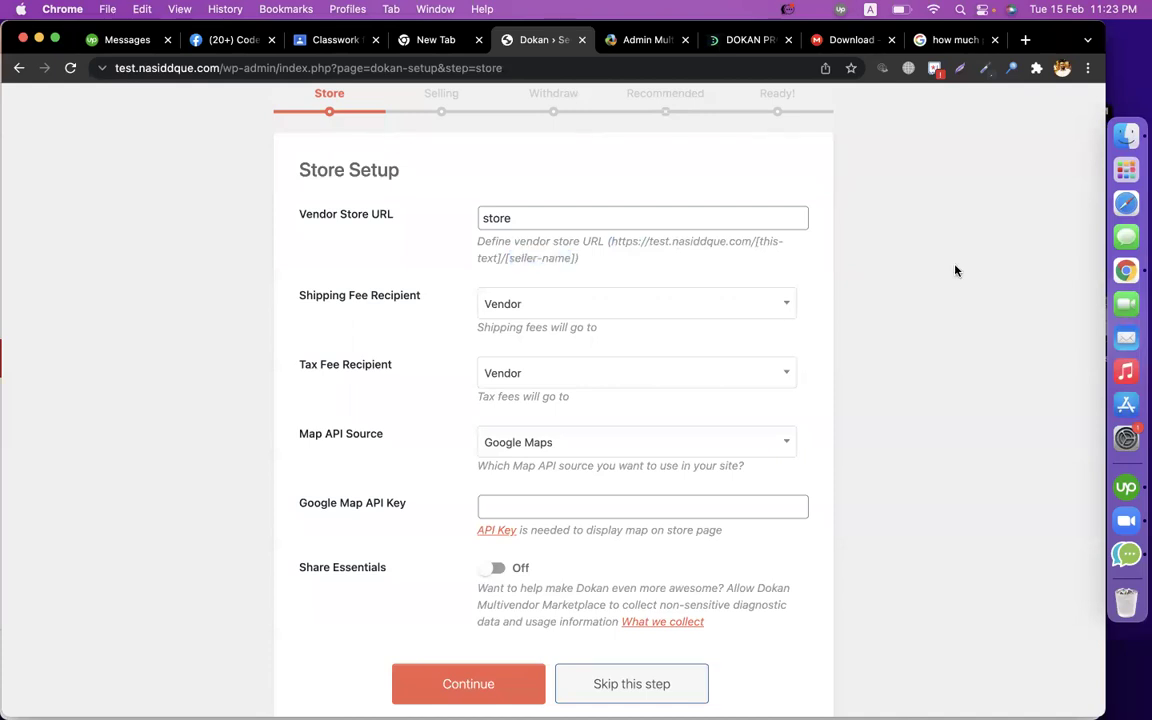
Compare Store Setup against the wizard documentation and submit it with store URL 'store'.
left_click(645, 40)
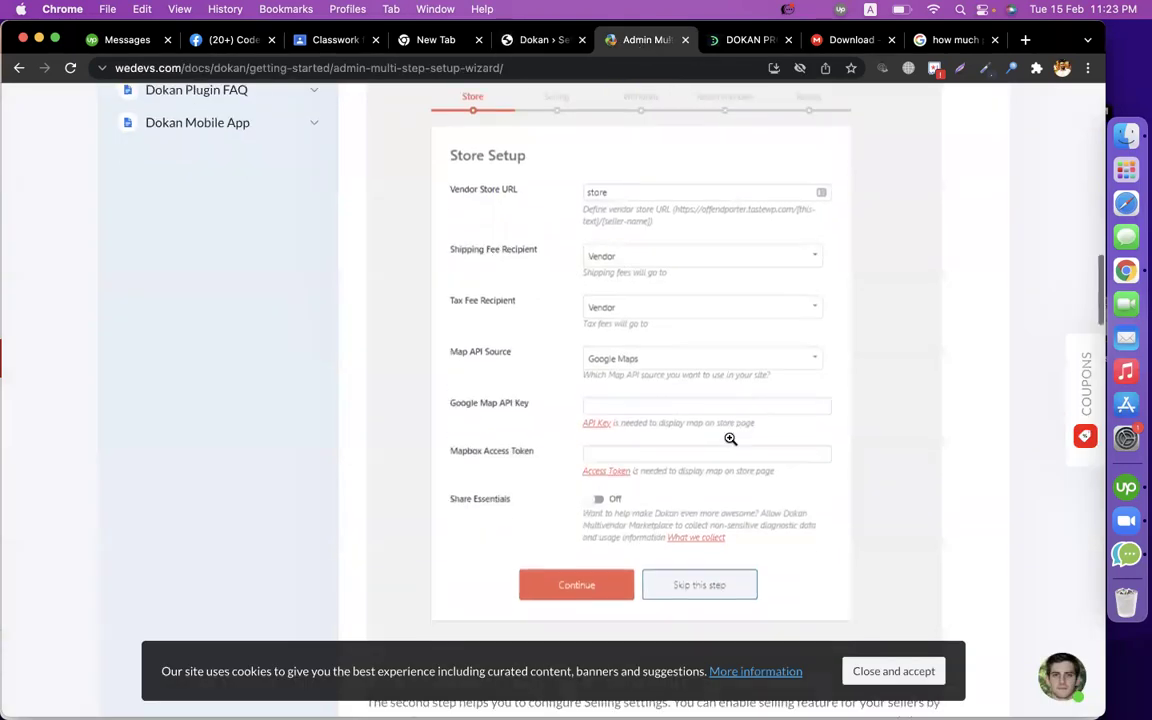
scroll(640, 330, "down", 5)
scroll(663, 460, "up", 5)
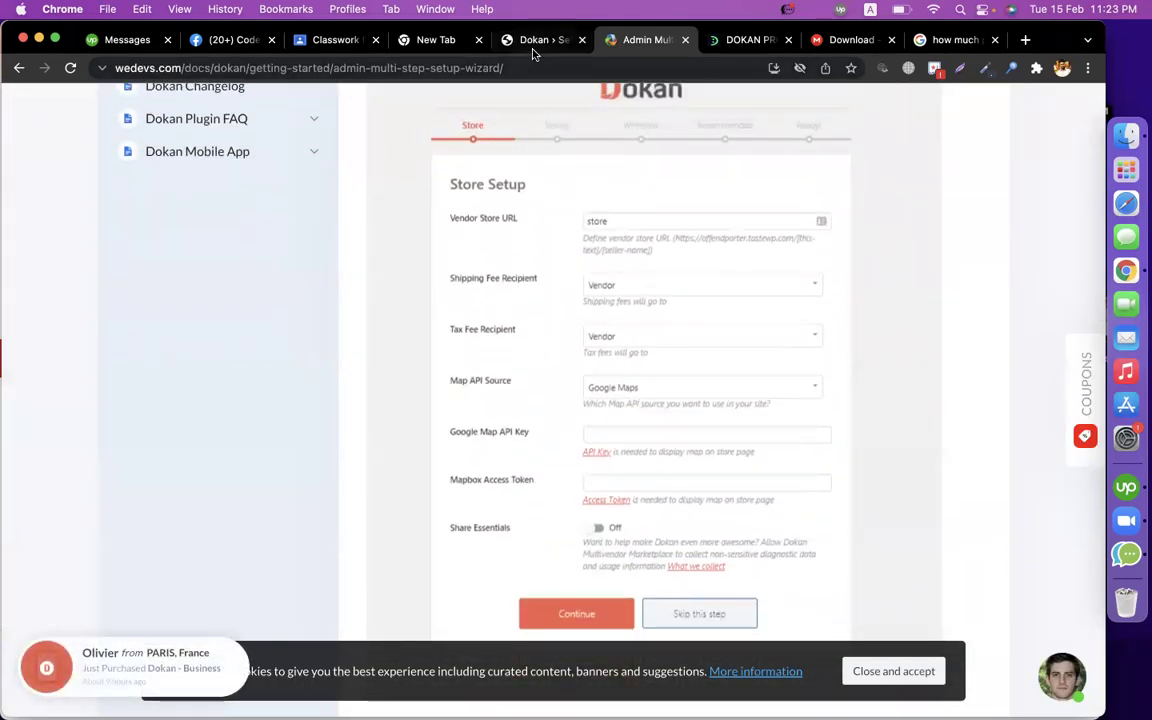
left_click(527, 42)
scroll(594, 411, "down", 2)
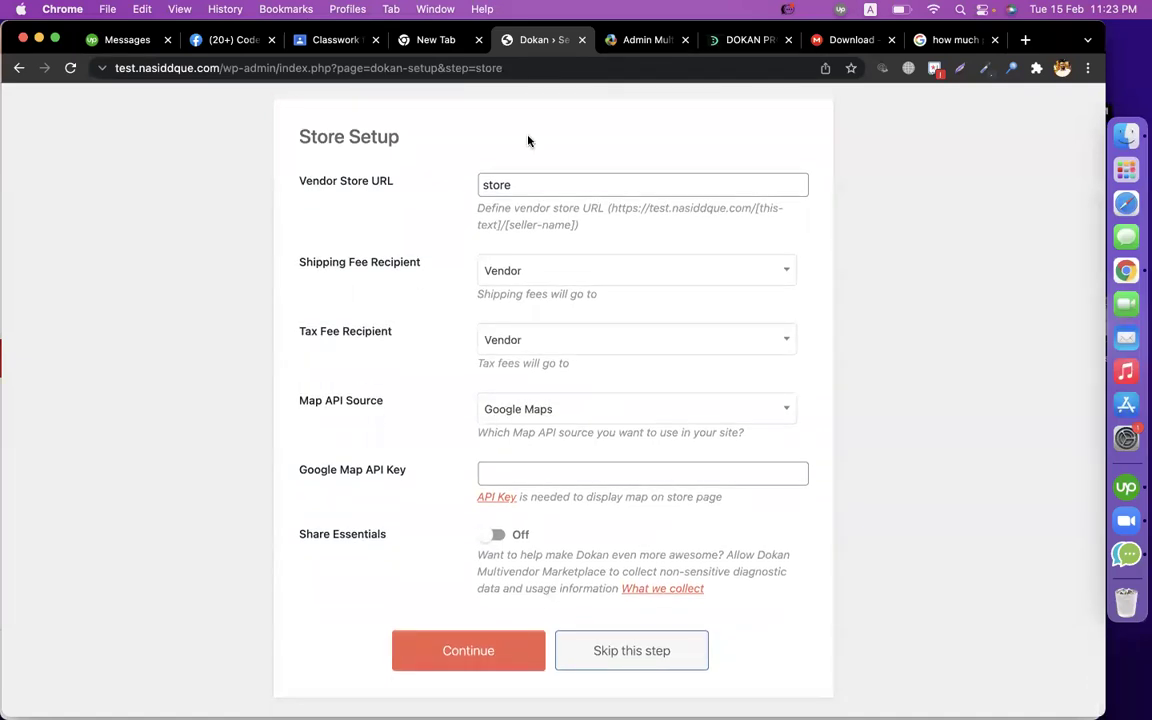
left_click(632, 38)
scroll(653, 420, "down", 5)
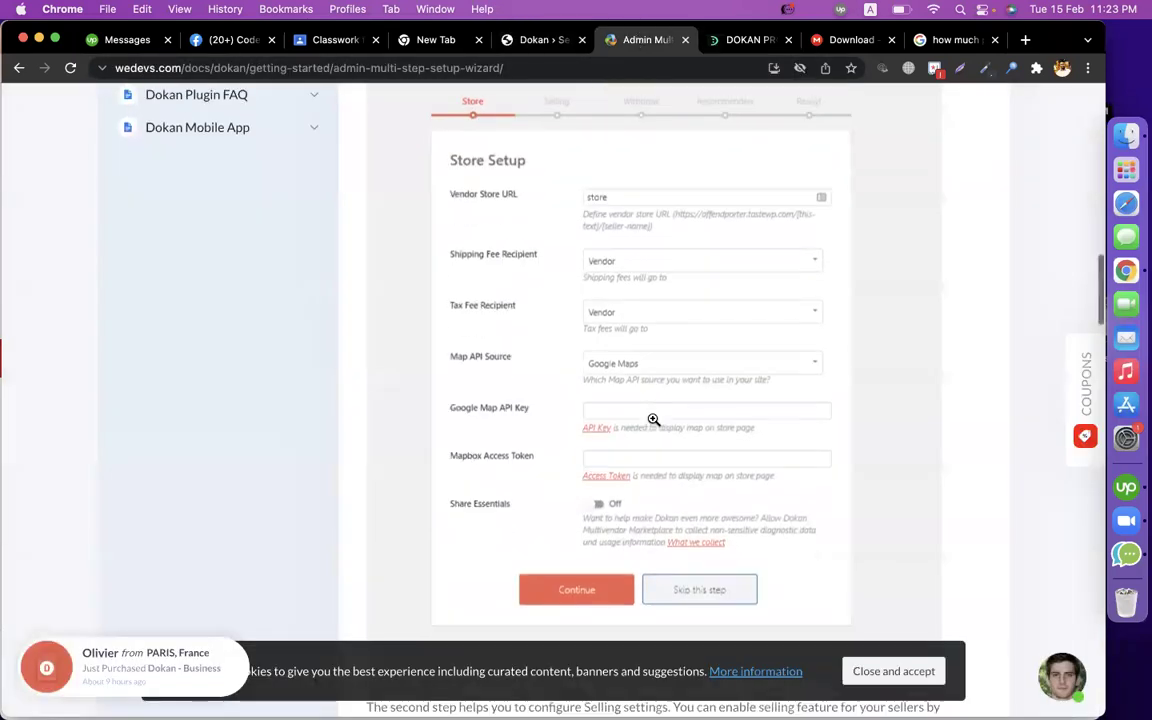
scroll(653, 420, "down", 5)
left_click(527, 40)
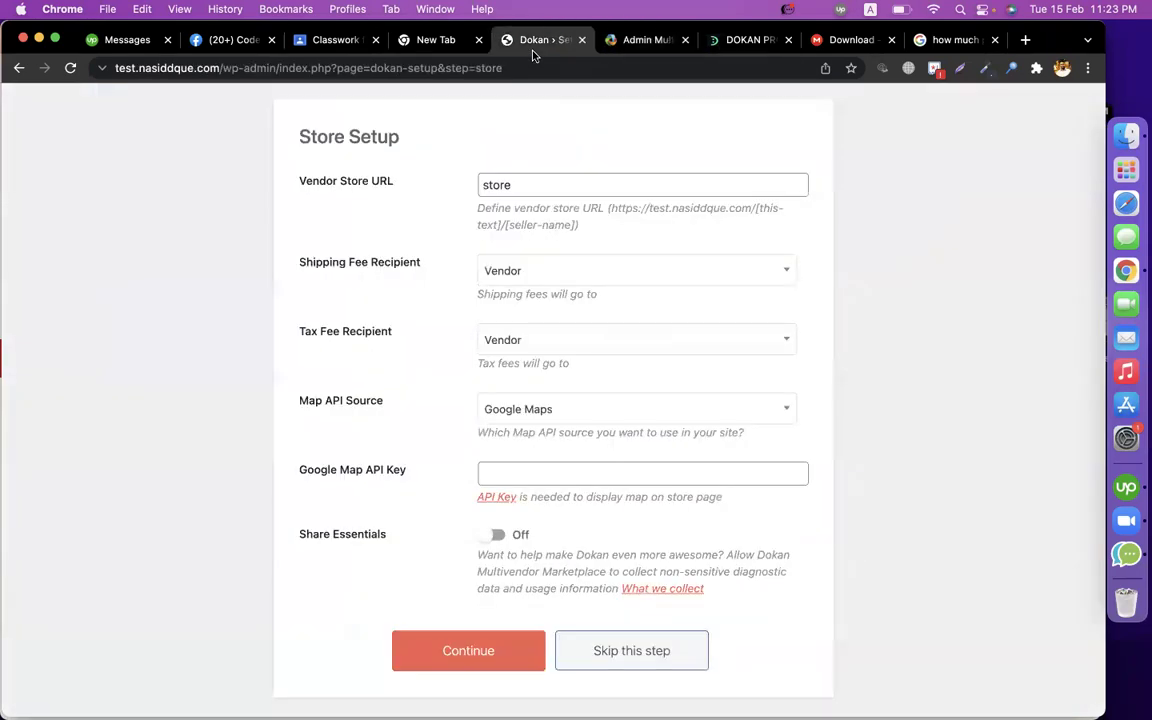
left_click(453, 660)
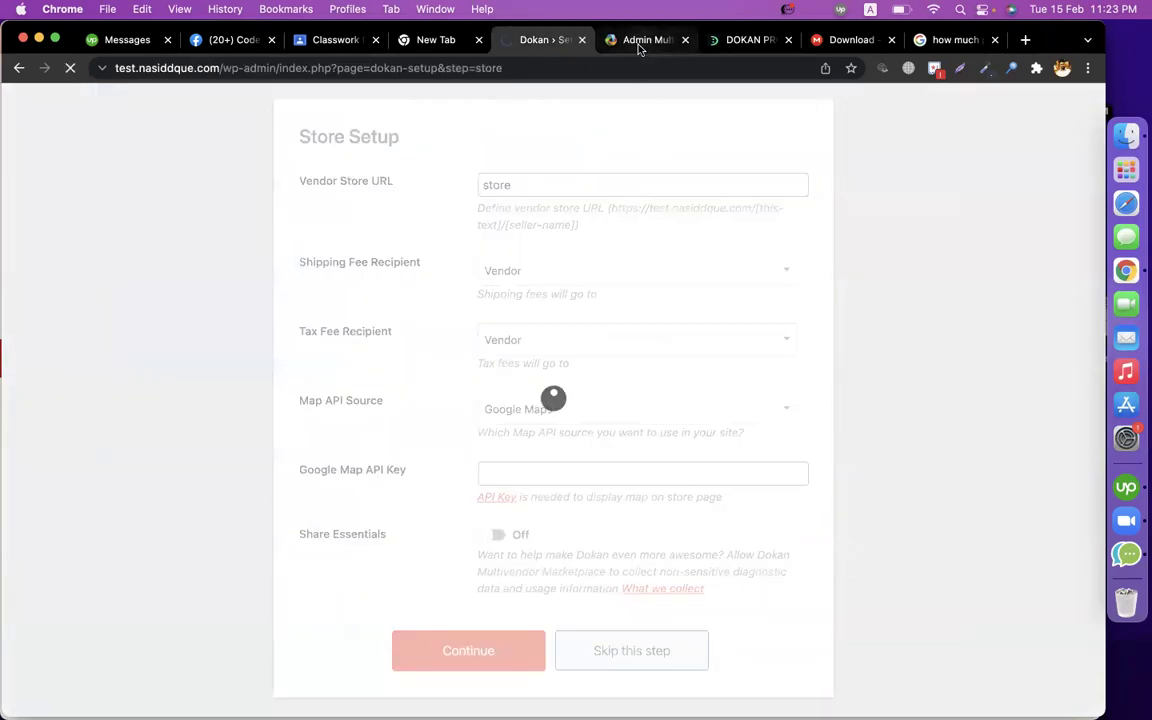
left_click(638, 40)
scroll(557, 495, "down", 1)
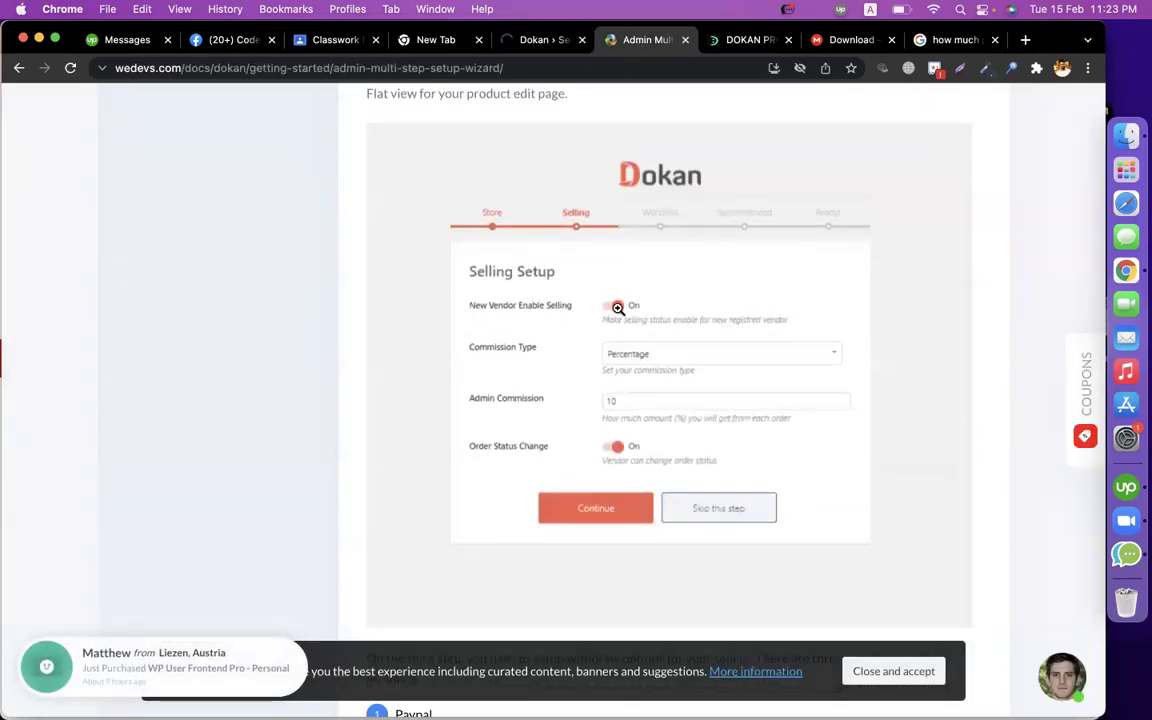
left_click(540, 40)
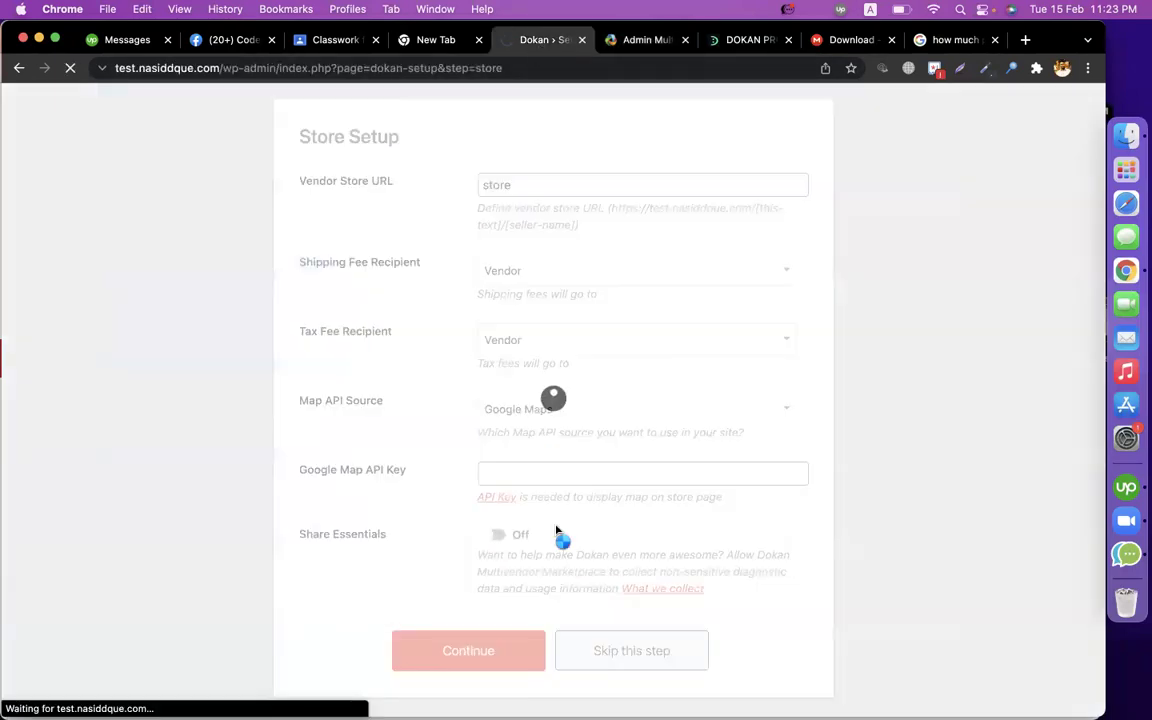
Enable new-vendor selling, keep Percentage with admin commission 15, allow vendor order status changes, and continue.
left_click(500, 323)
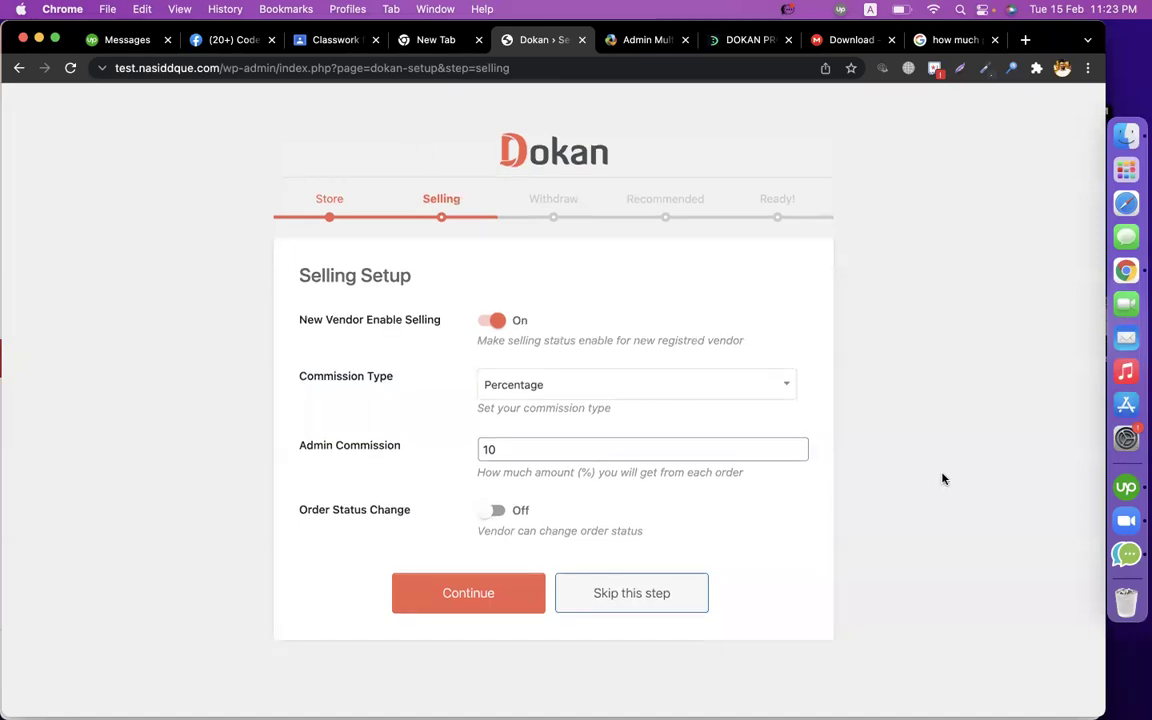
left_click(523, 398)
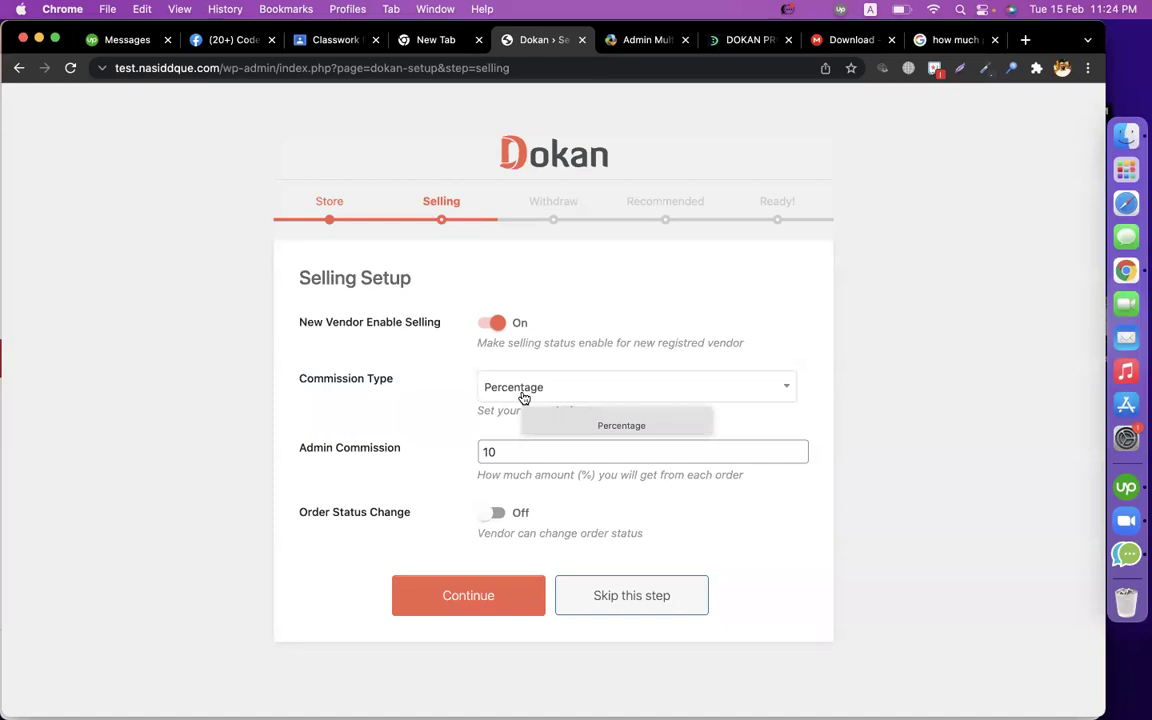
left_click(498, 624)
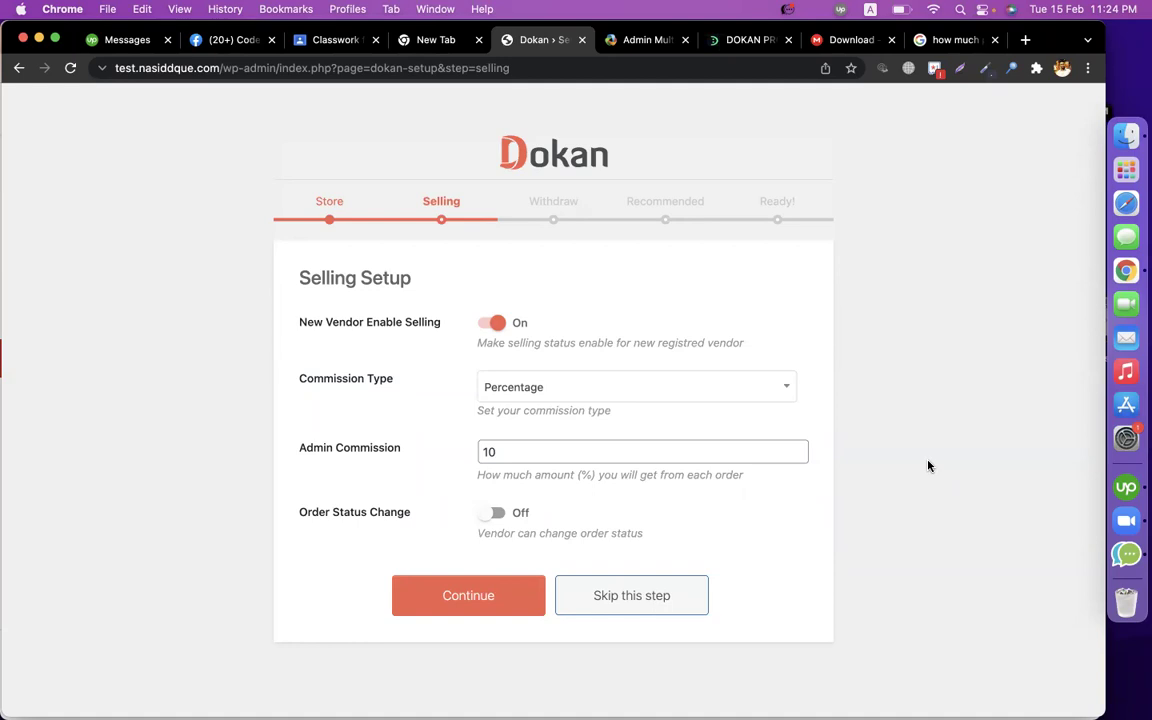
double_click(737, 456)
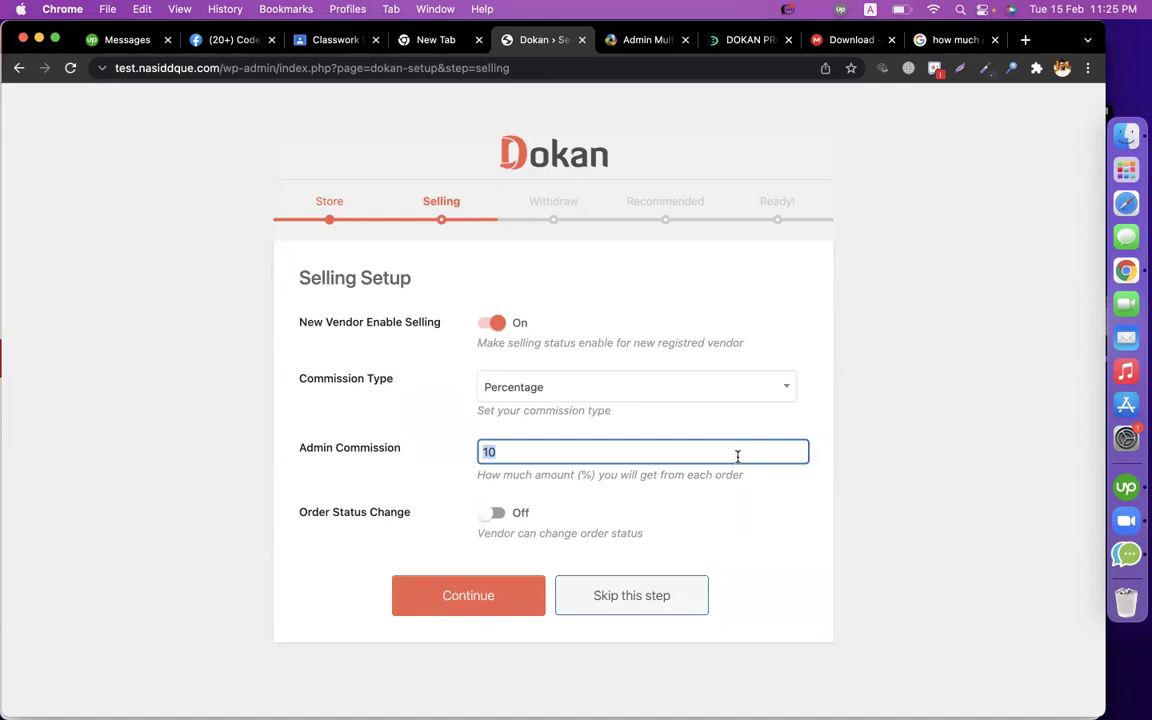
type("15")
left_click(628, 41)
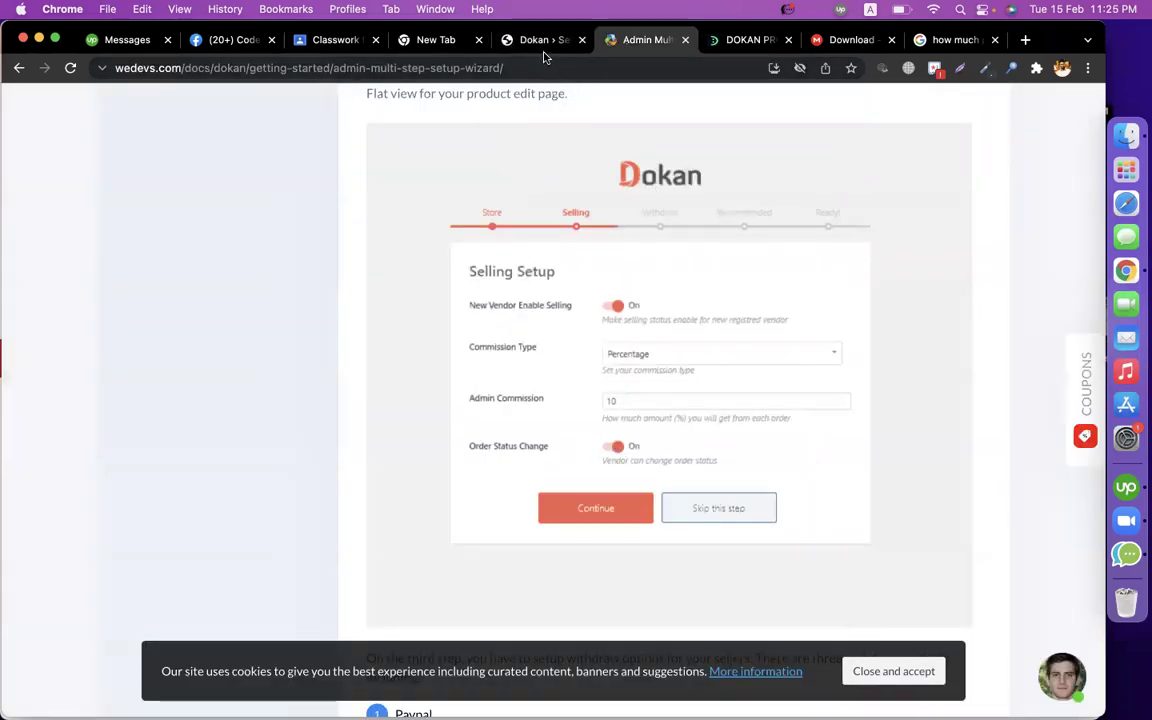
left_click(510, 42)
left_click(496, 512)
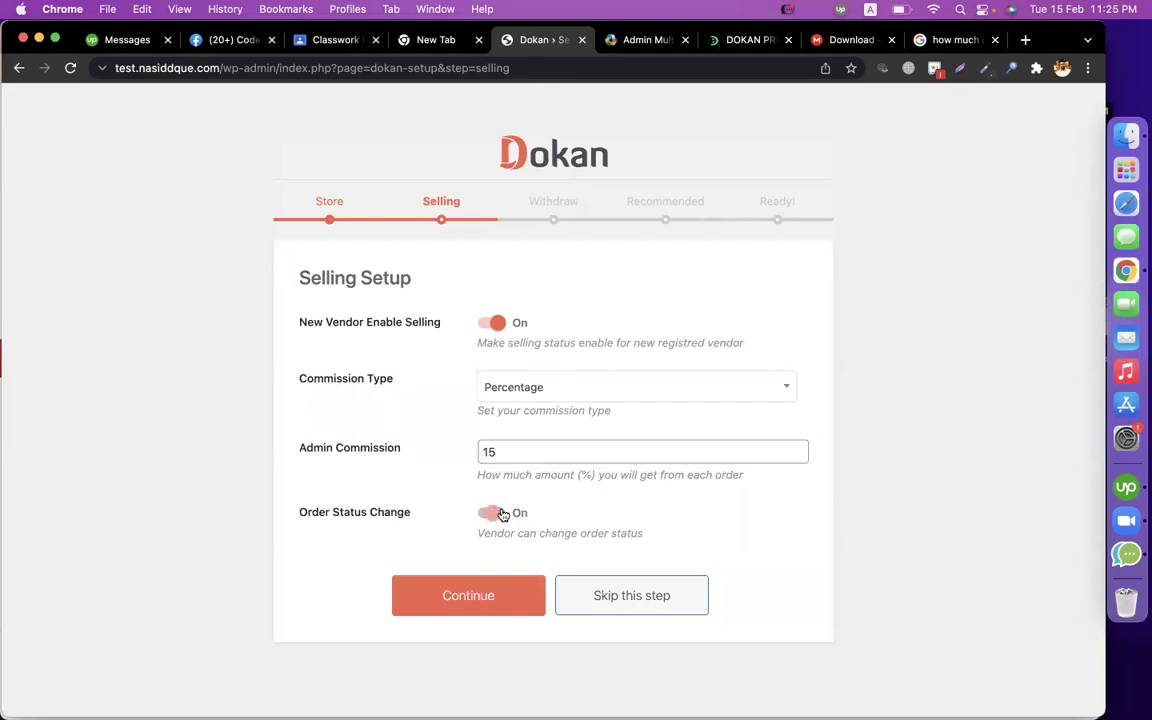
left_click(490, 595)
left_click(630, 40)
Set the Minimum Withdraw Limit to 1000.
scroll(663, 465, "down", 10)
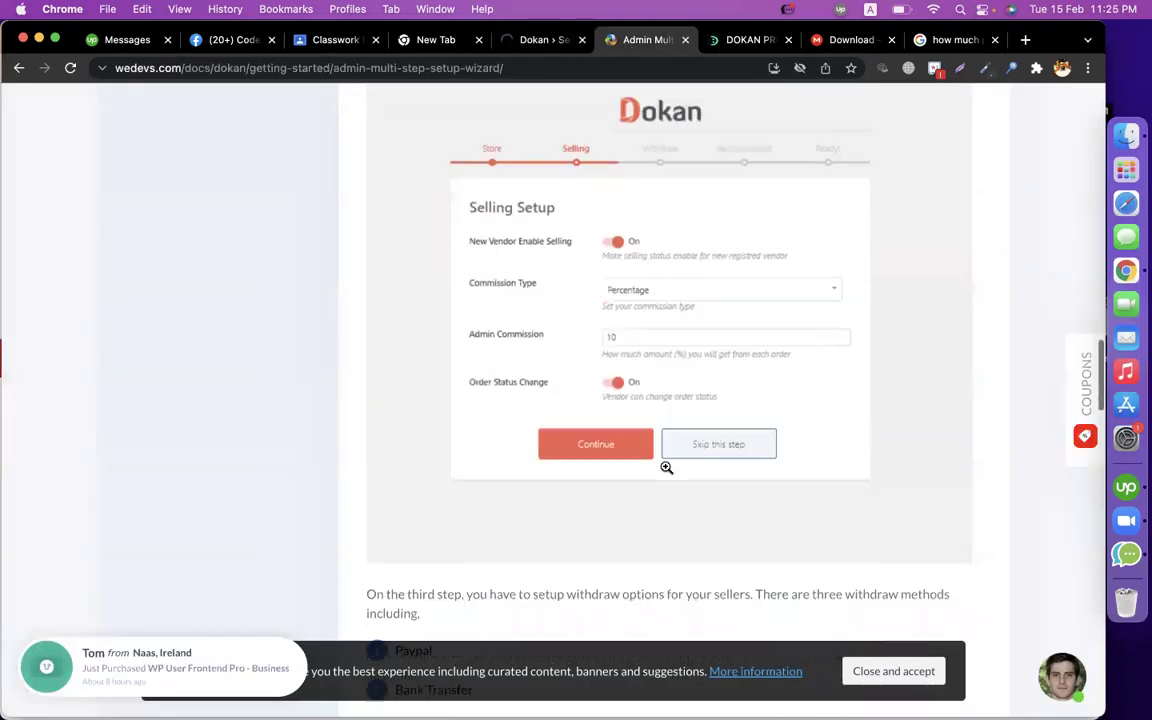
scroll(665, 468, "down", 4)
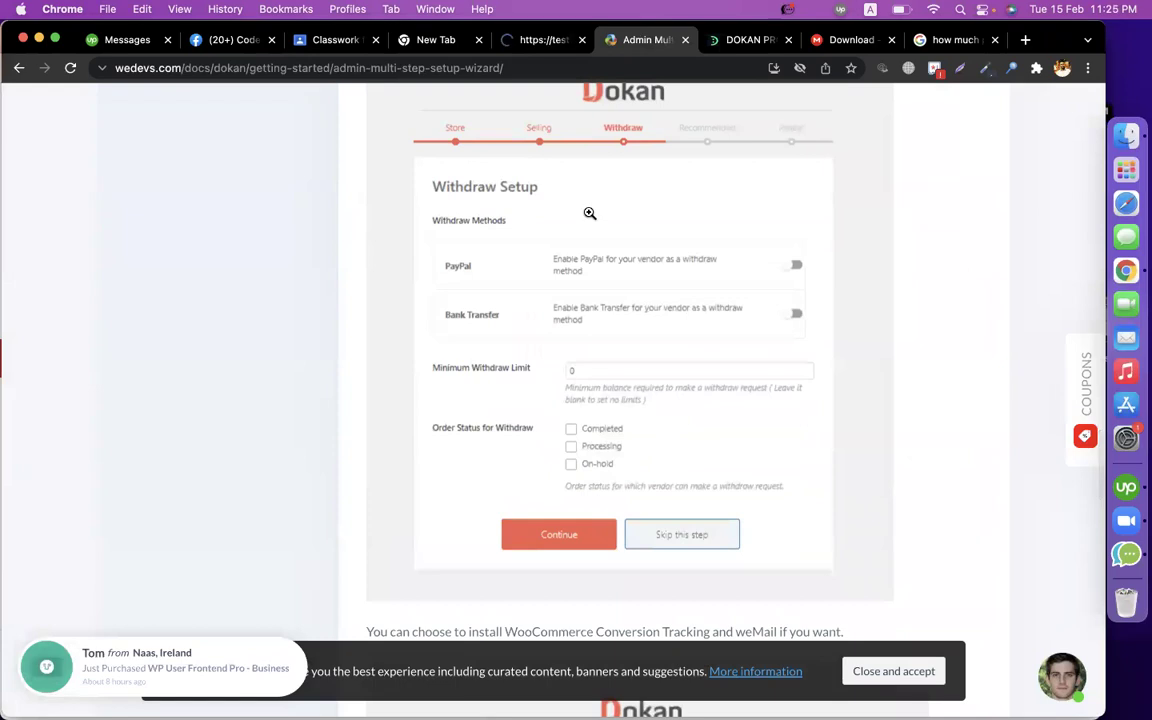
left_click(530, 40)
scroll(539, 315, "down", 1)
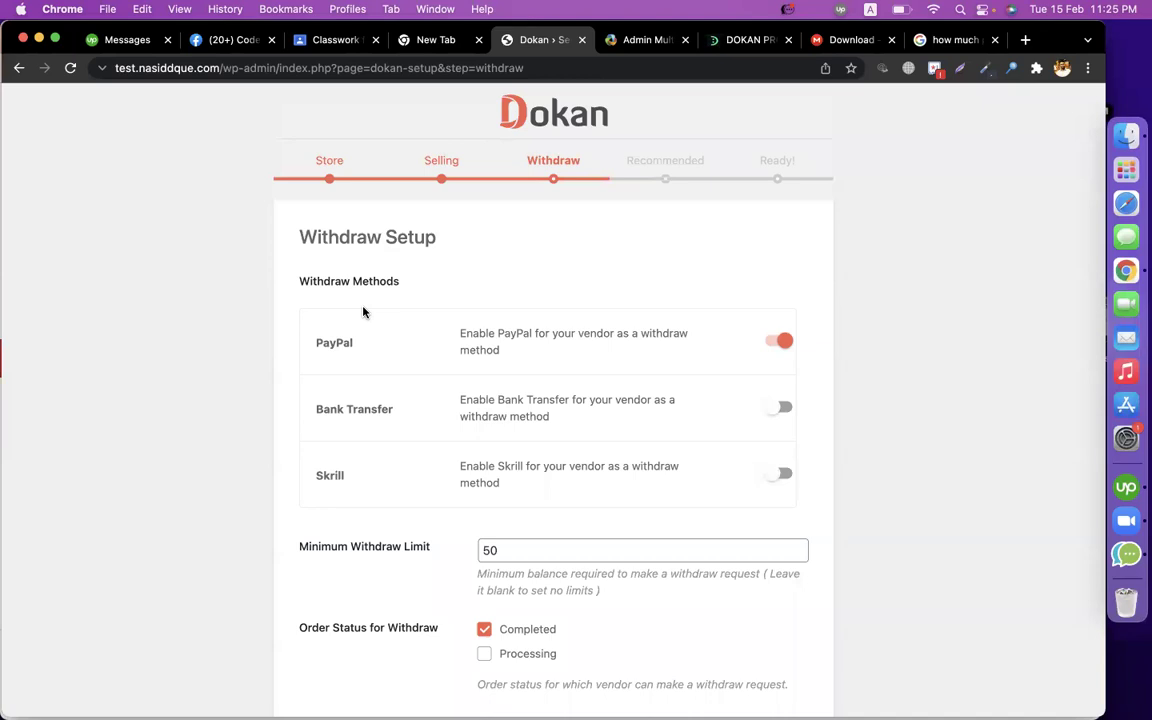
scroll(450, 420, "down", 1)
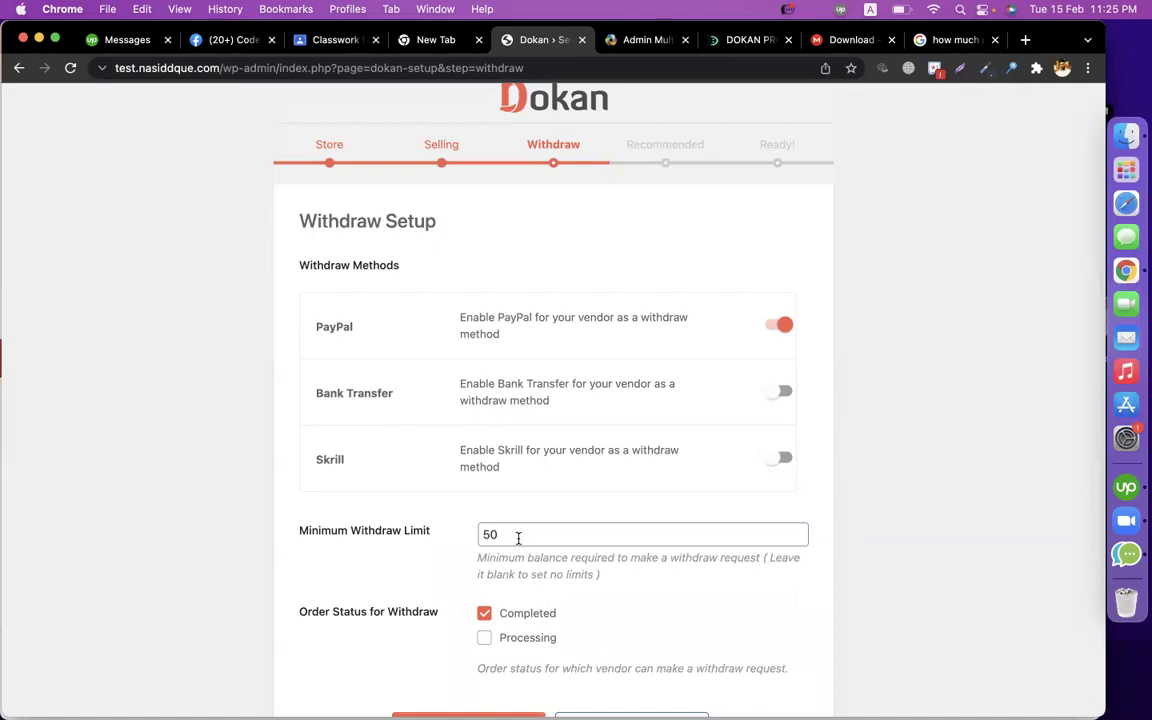
double_click(518, 538)
type("1000")
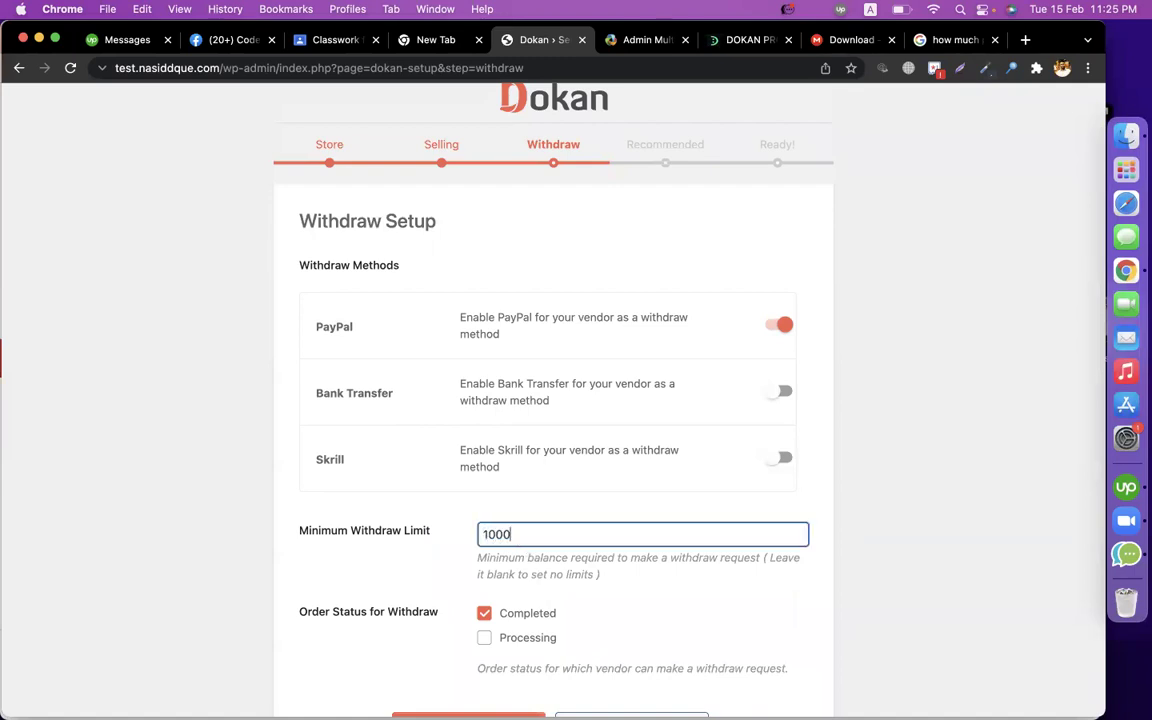
left_click(203, 530)
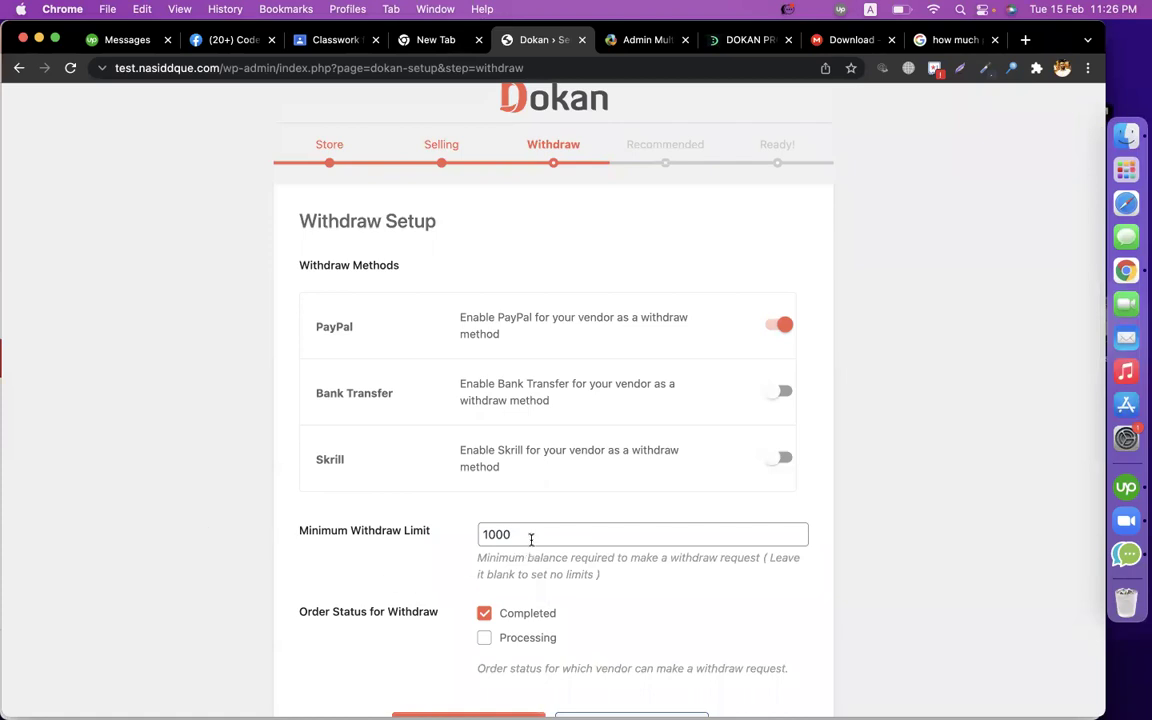
double_click(602, 535)
left_click(350, 552)
left_click(545, 535)
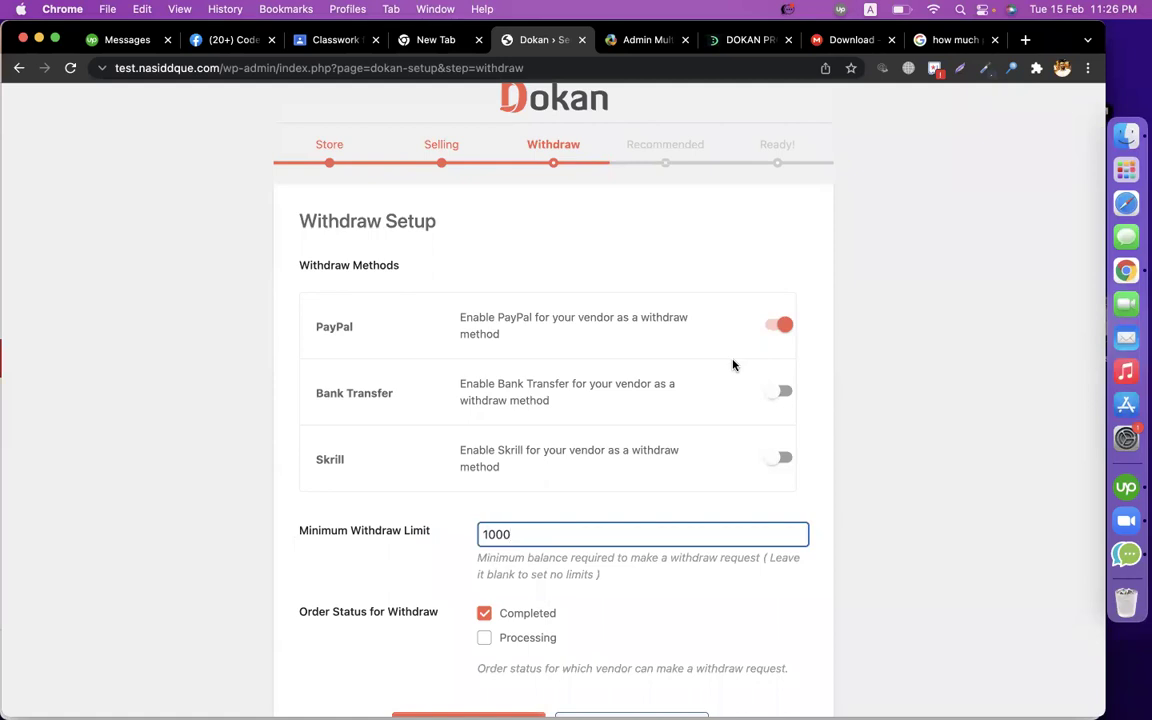
Enable Bank Transfer and disable PayPal as withdraw methods.
left_click(779, 395)
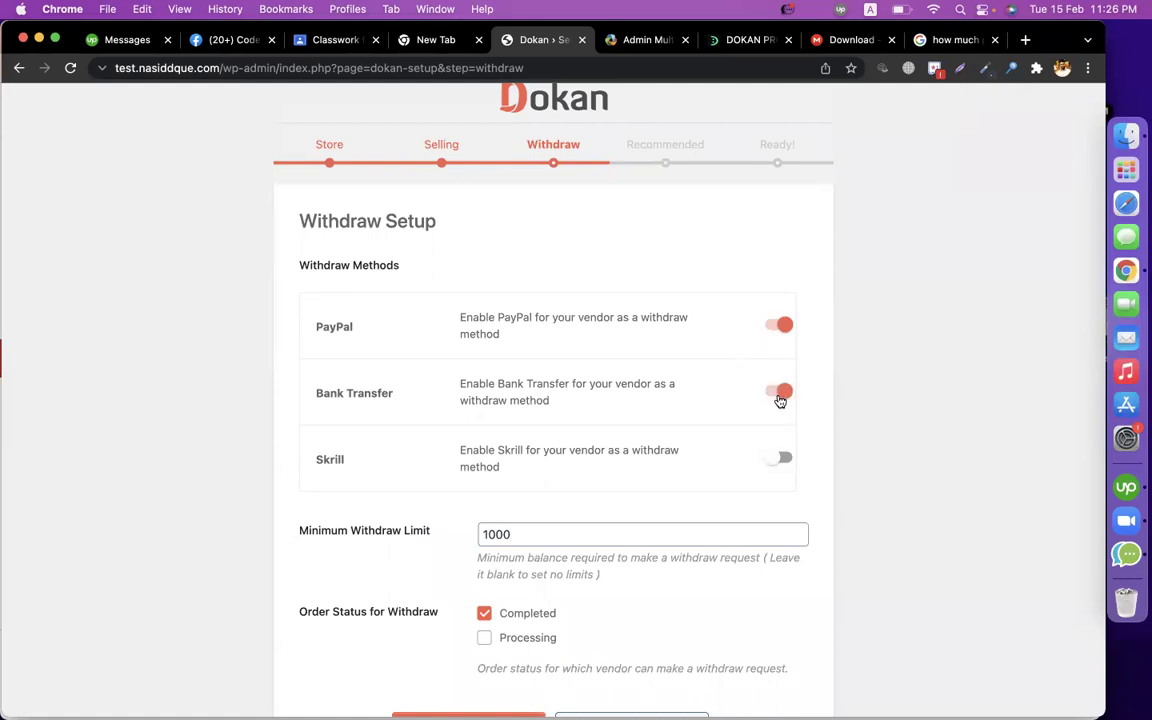
left_click(779, 326)
scroll(912, 447, "down", 1)
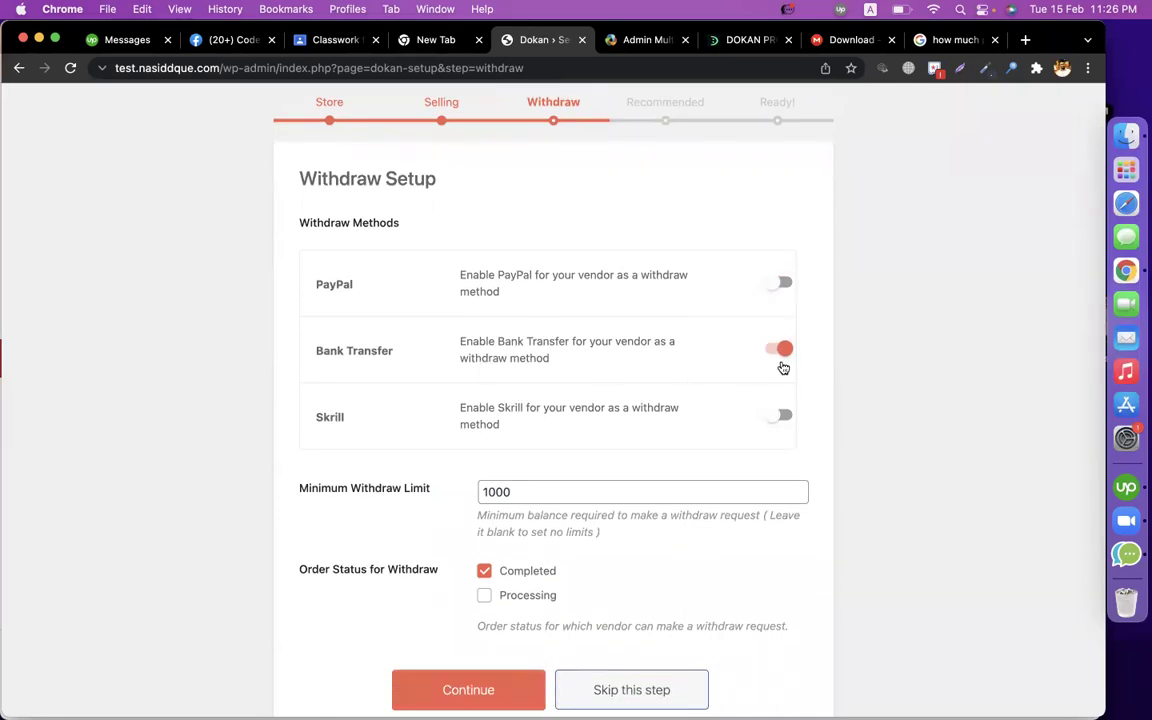
scroll(877, 410, "down", 1)
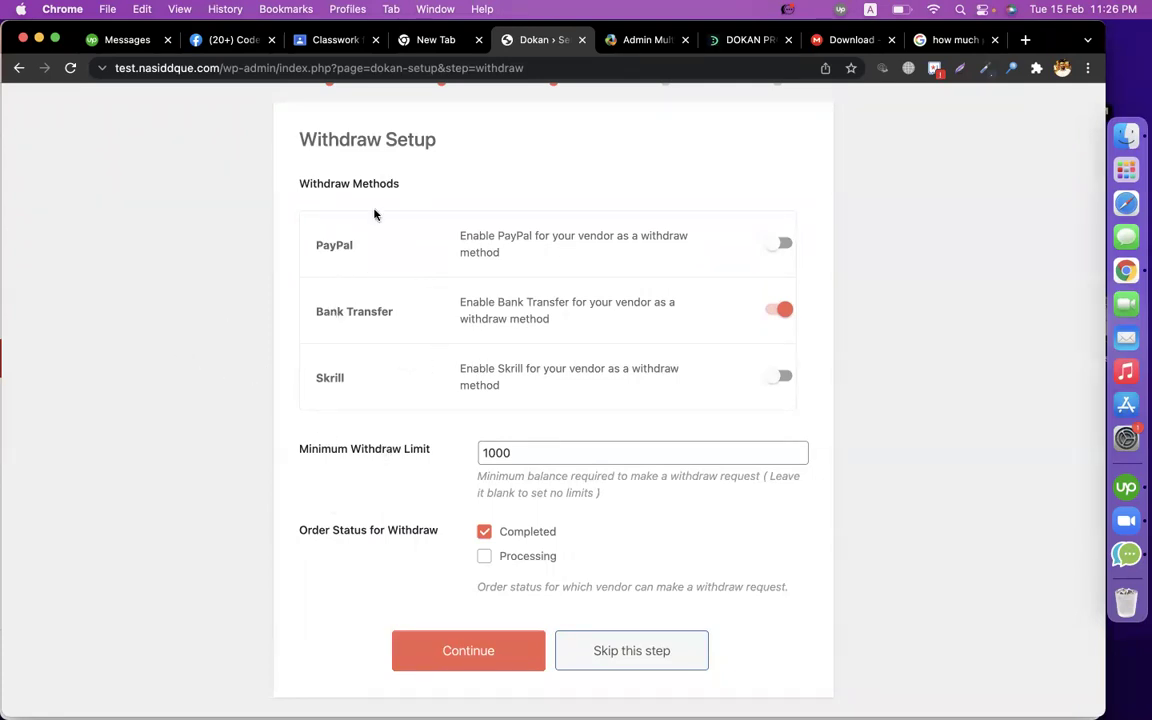
Select text in the Bank Transfer label, then submit the Withdraw Setup step.
left_click_drag(315, 311, 394, 309)
double_click(370, 308)
double_click(324, 311)
double_click(358, 311)
double_click(321, 310)
double_click(360, 310)
double_click(330, 310)
left_click(364, 309)
double_click(364, 309)
double_click(324, 312)
left_click(378, 312)
double_click(364, 312)
double_click(326, 311)
left_click(360, 313)
double_click(362, 312)
left_click(326, 311)
double_click(326, 311)
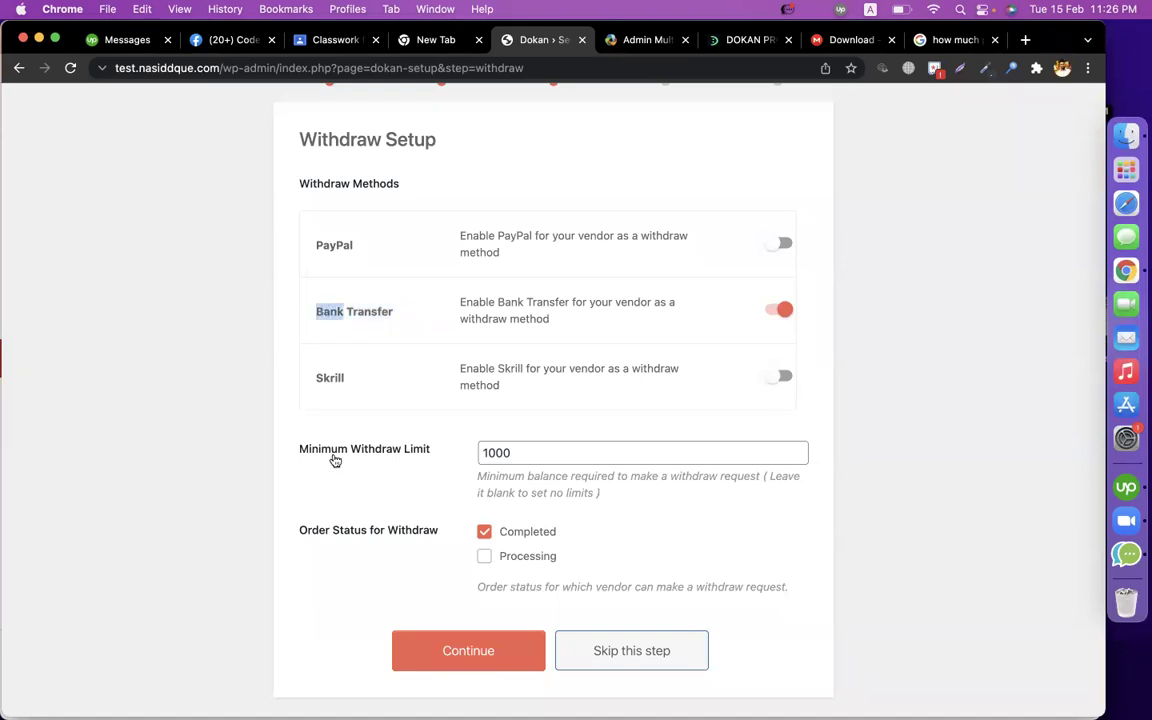
left_click(408, 668)
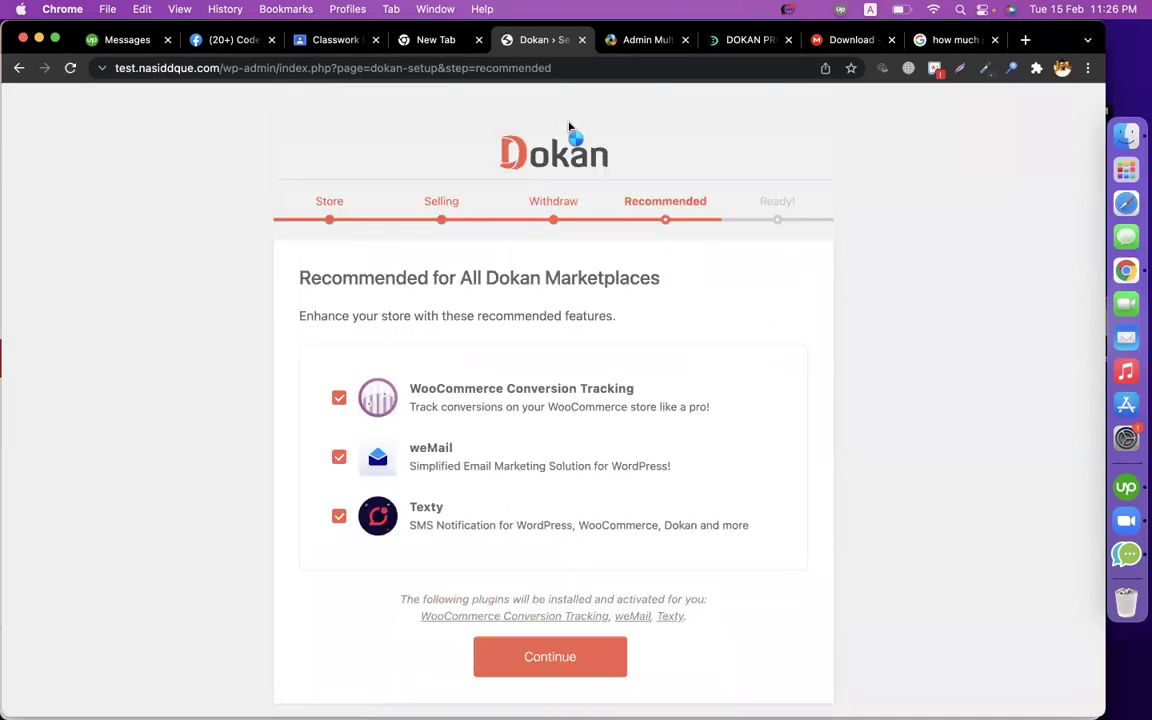
Uncheck WooCommerce Conversion Tracking, weMail and Texty, then continue past the Recommended step.
scroll(270, 392, "down", 1)
left_click(338, 392)
left_click(338, 451)
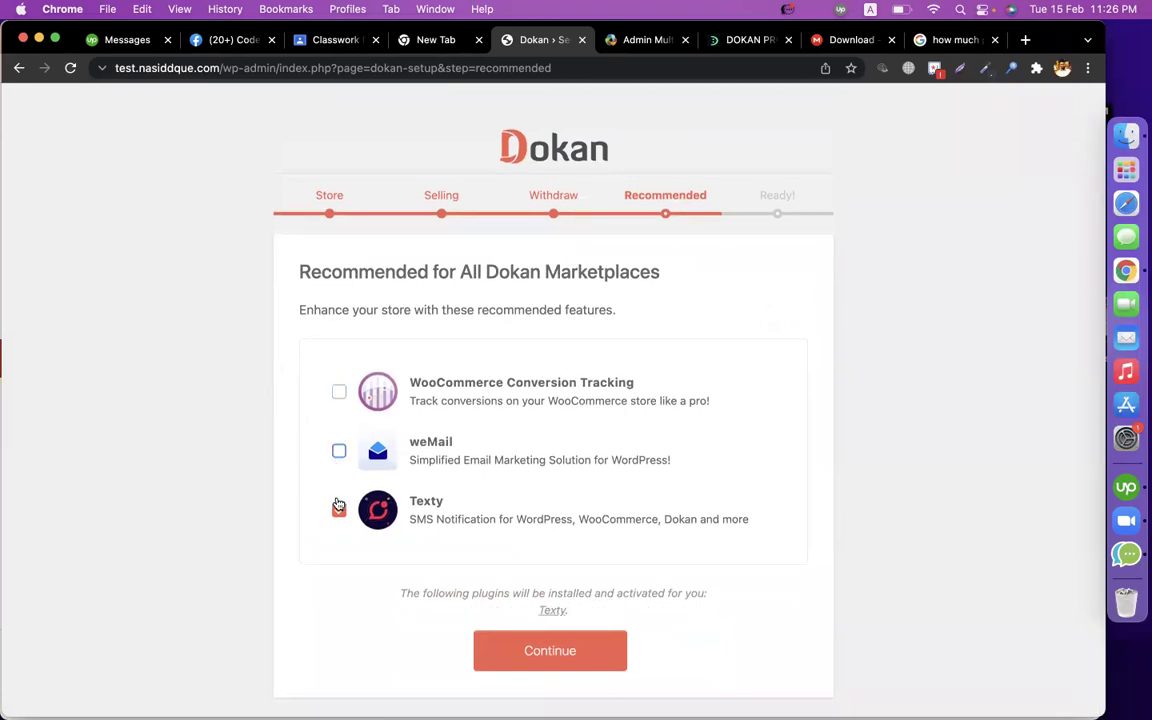
left_click(338, 507)
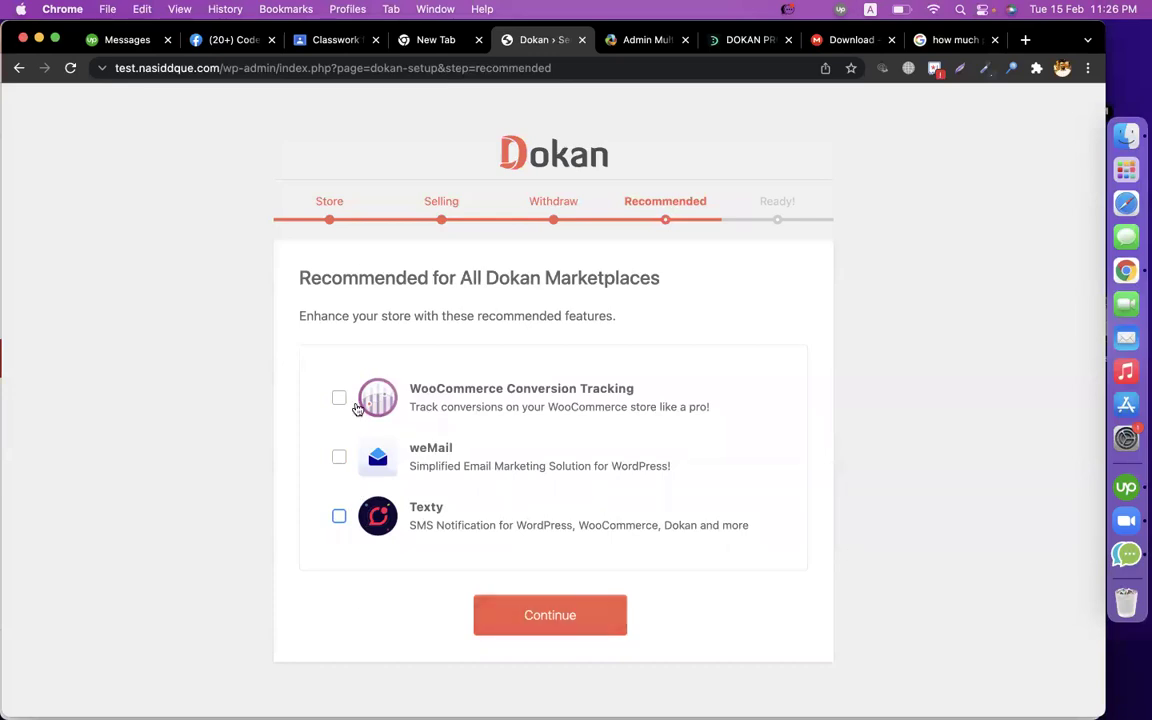
left_click(527, 617)
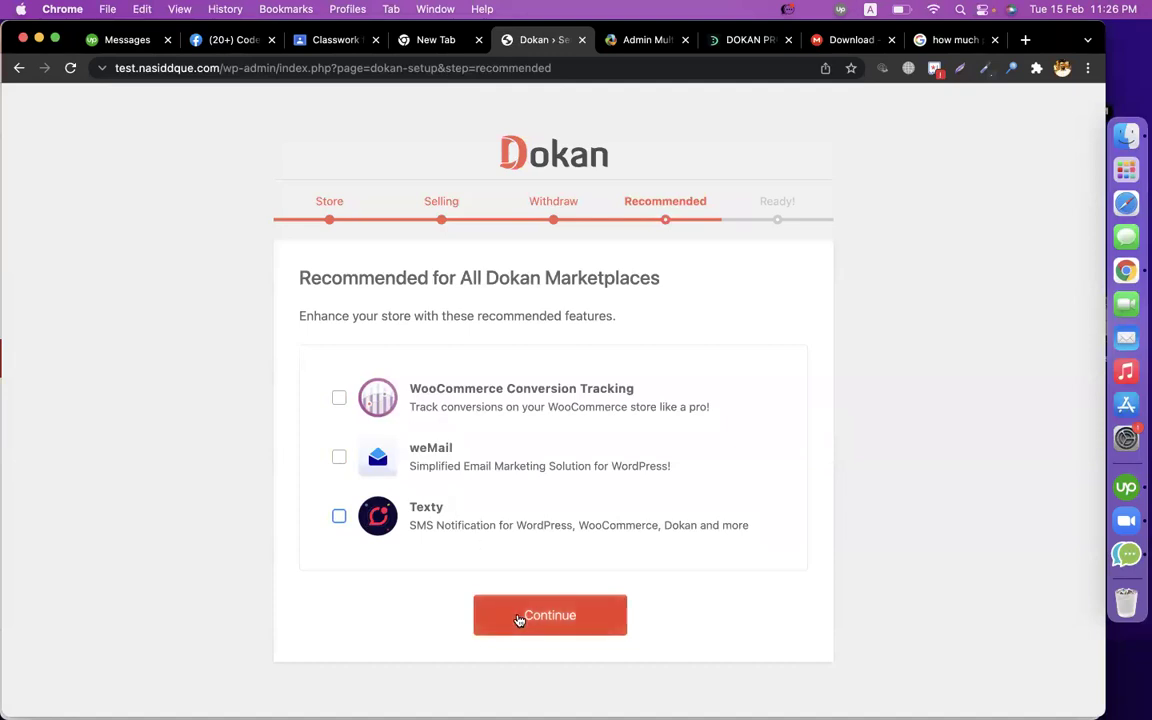
left_click(640, 40)
Compare the setup wizard guide with the live 'Your Marketplace is Ready!' page.
scroll(640, 280, "down", 10)
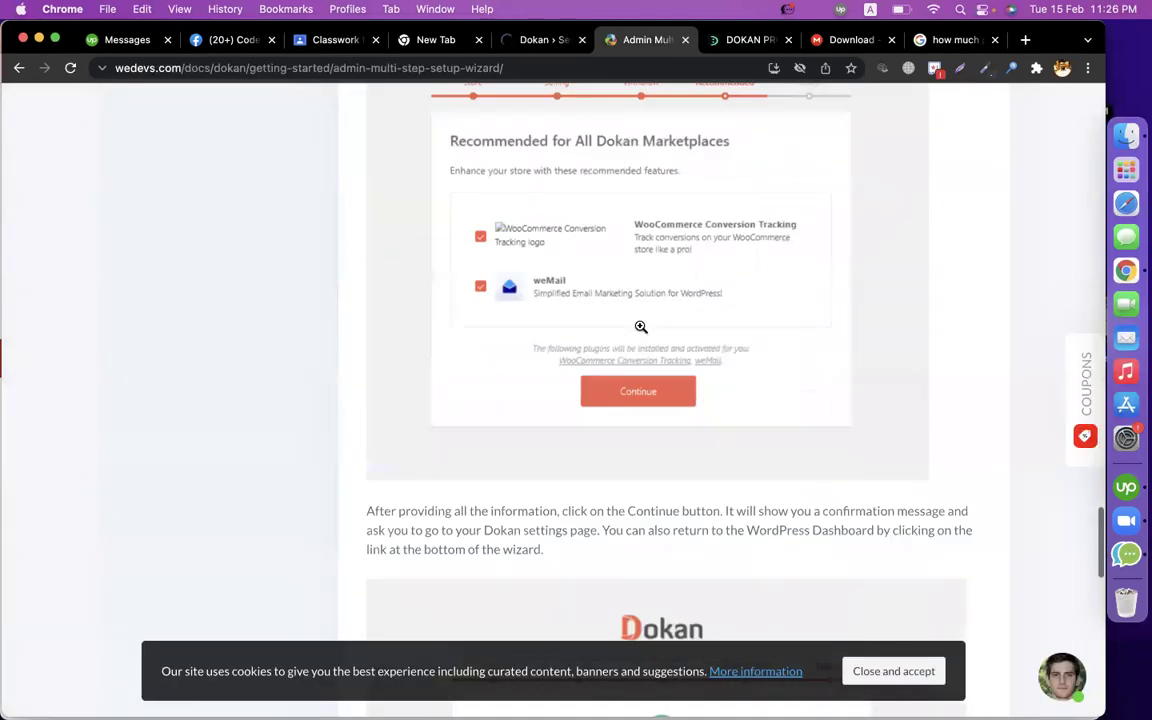
scroll(640, 327, "up", 1)
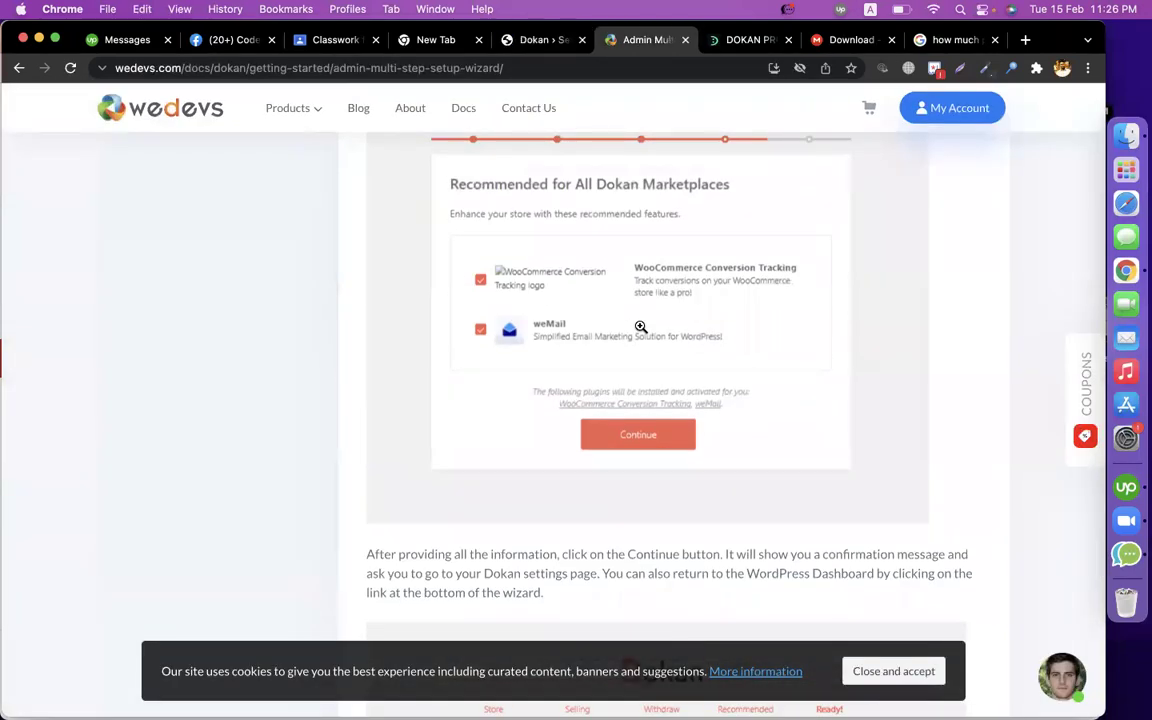
scroll(640, 327, "down", 2)
scroll(640, 327, "down", 5)
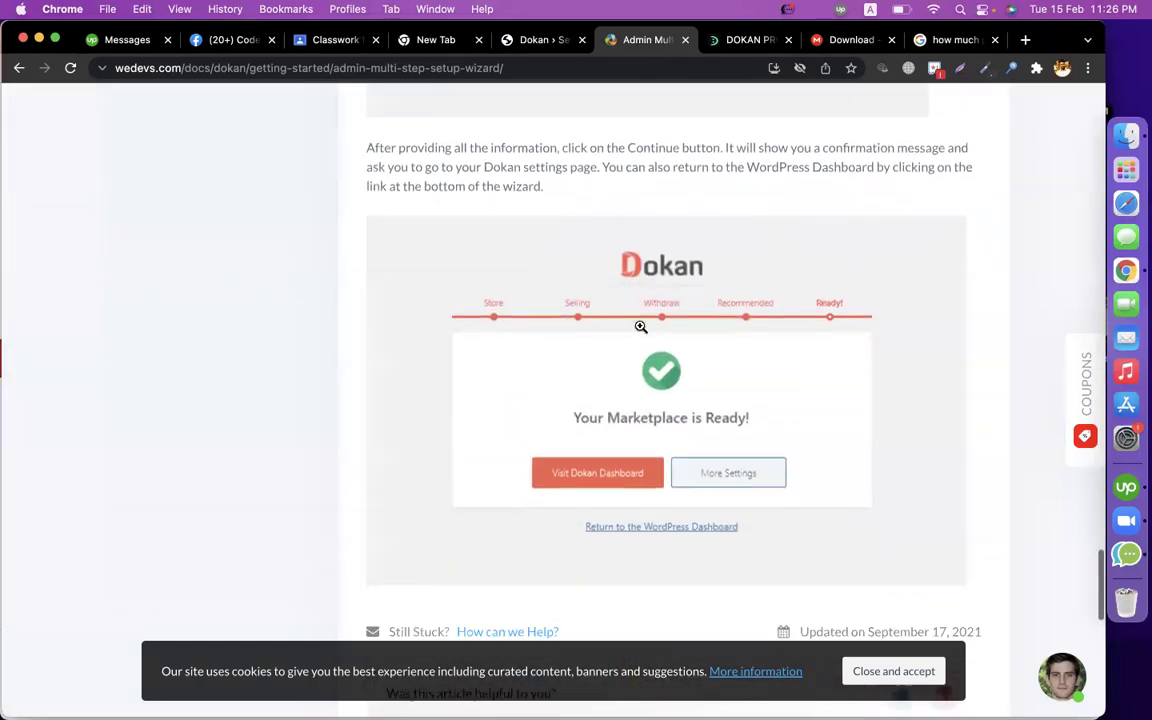
left_click(537, 40)
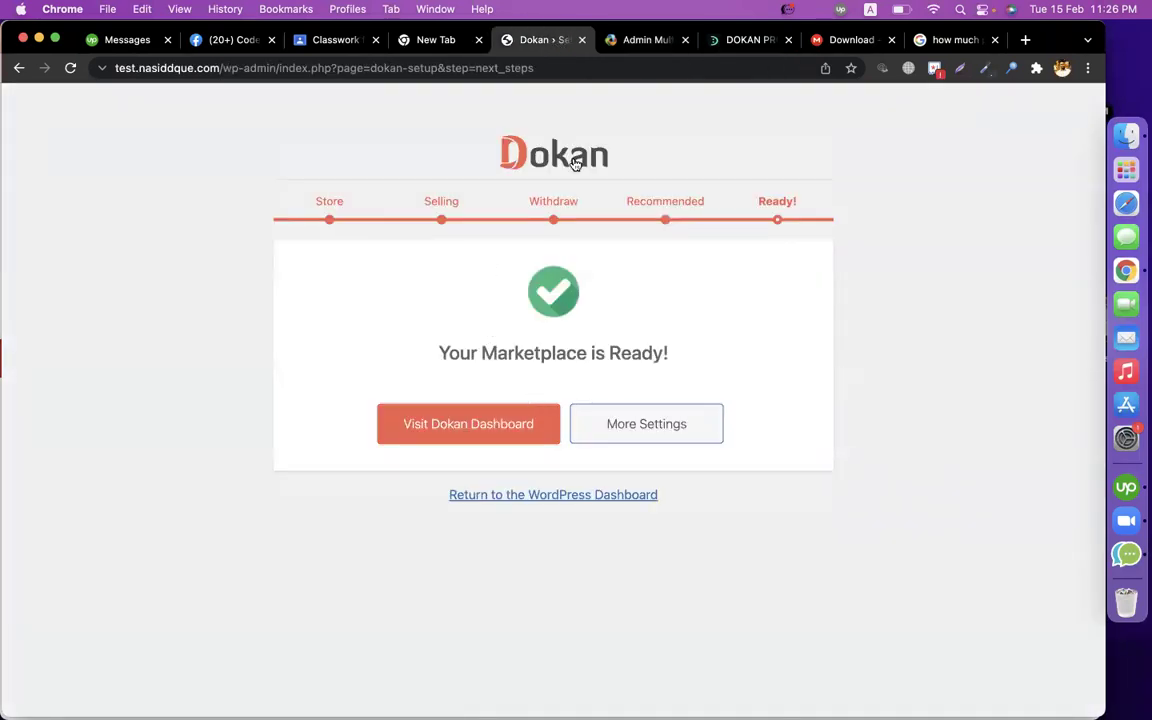
left_click(653, 40)
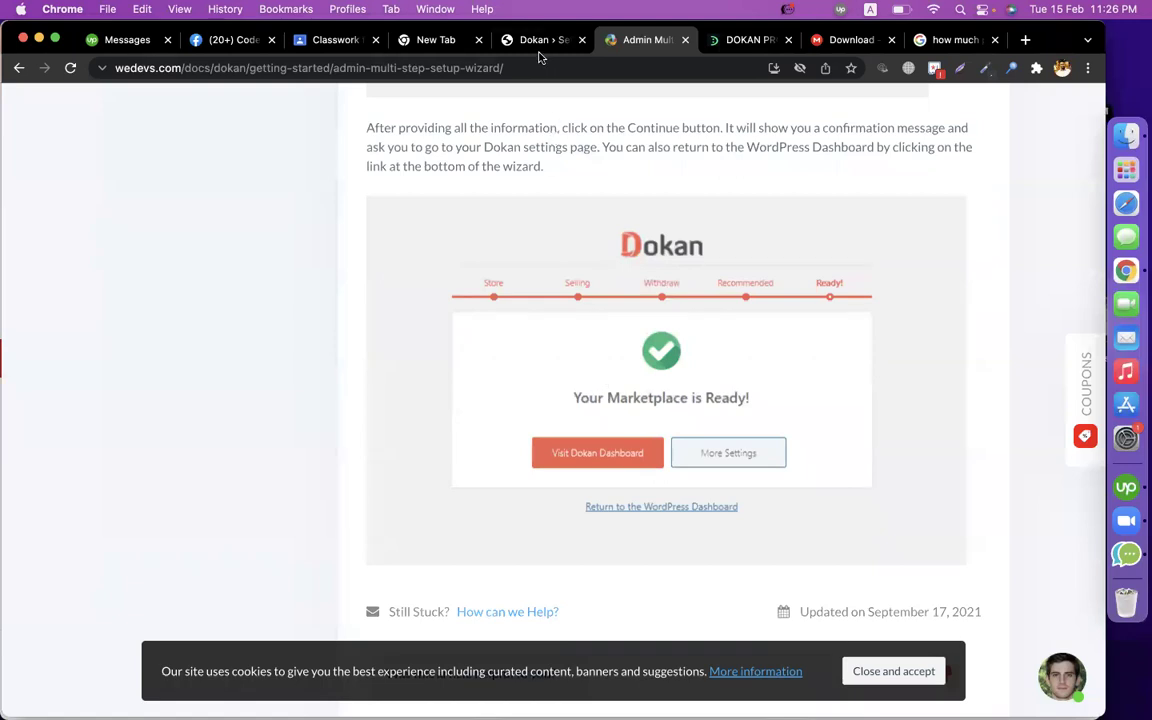
left_click(537, 42)
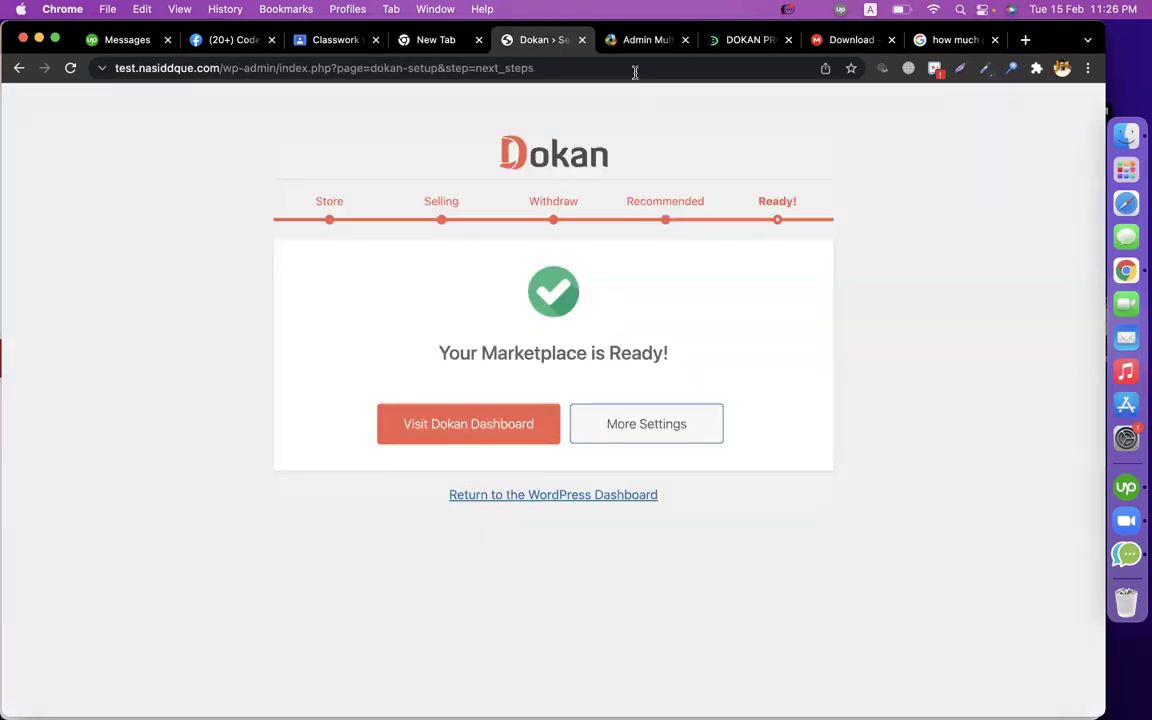
left_click(630, 42)
Open the Basic Configuration guide in the docs, then launch the Dokan dashboard.
scroll(589, 378, "down", 5)
scroll(589, 378, "up", 15)
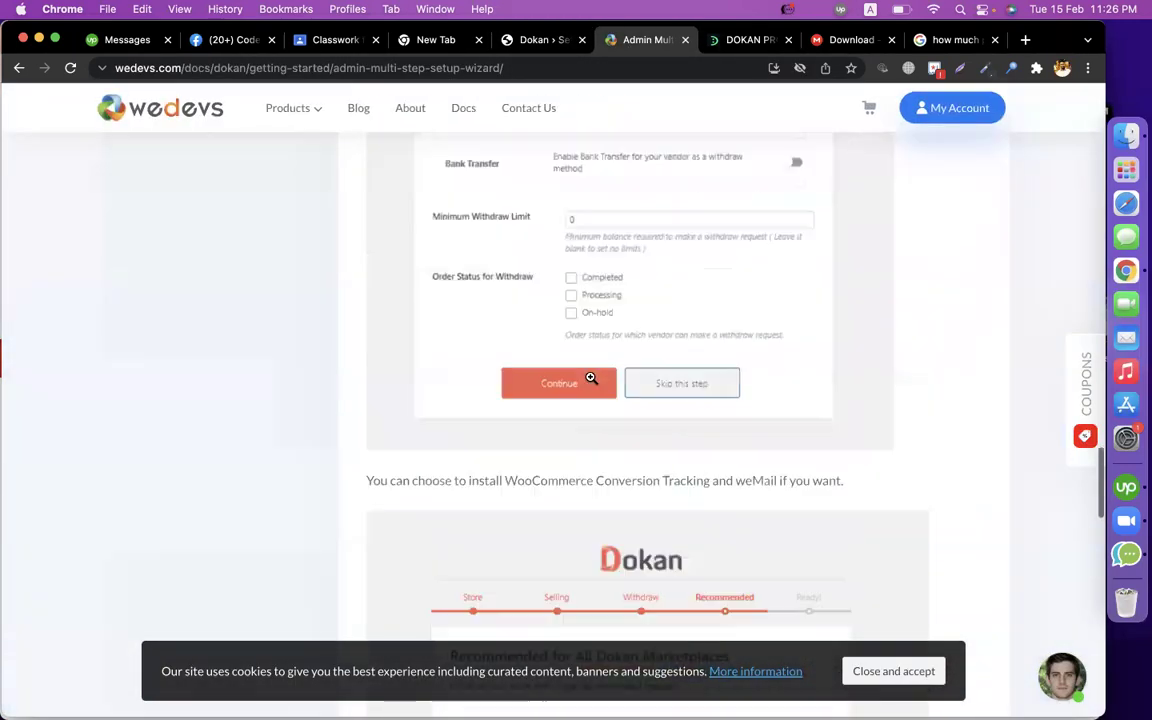
scroll(591, 378, "up", 15)
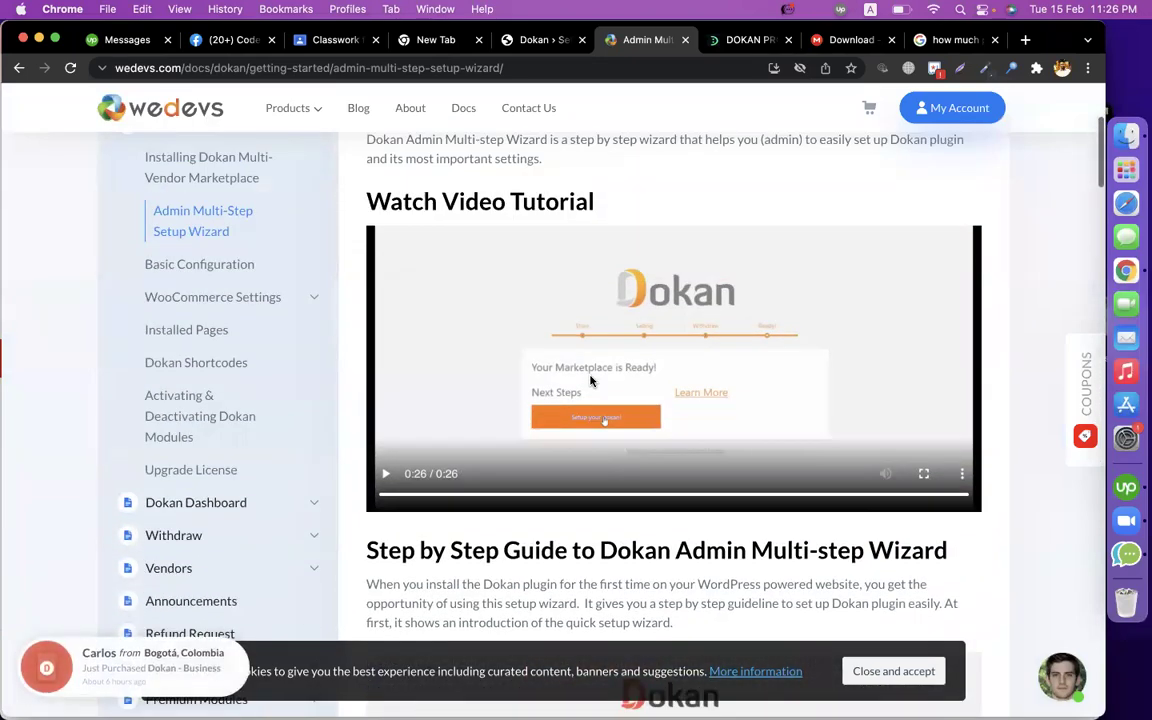
left_click(232, 265)
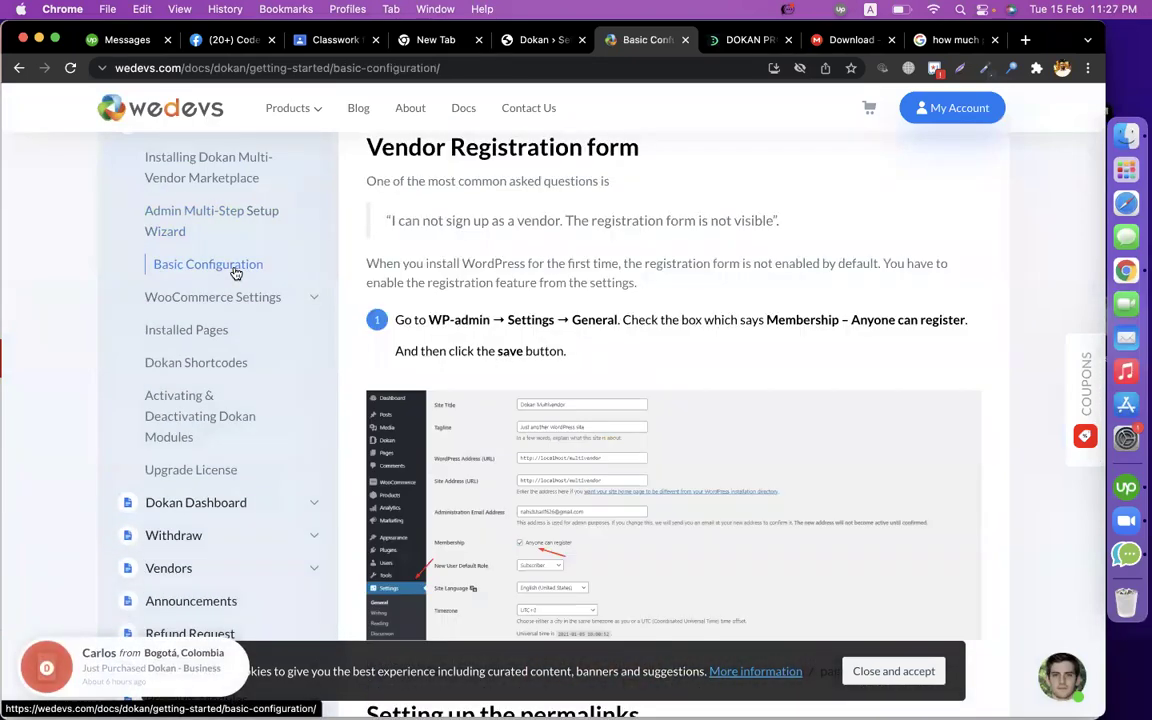
left_click(500, 38)
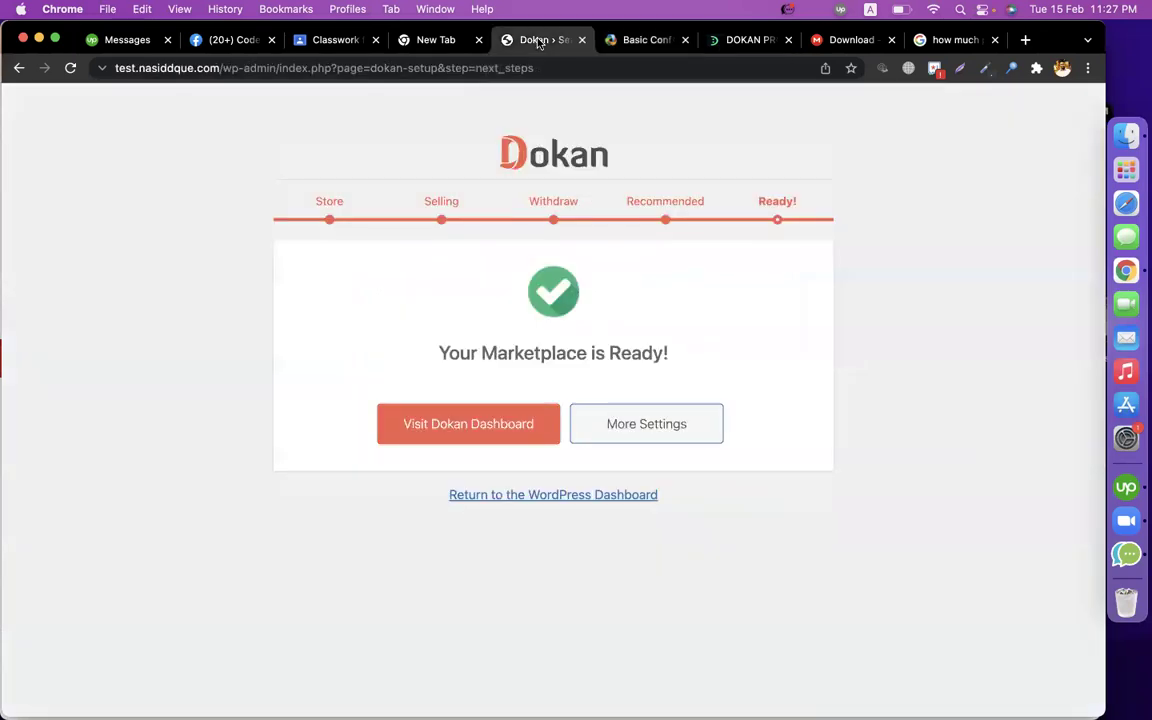
left_click(463, 441)
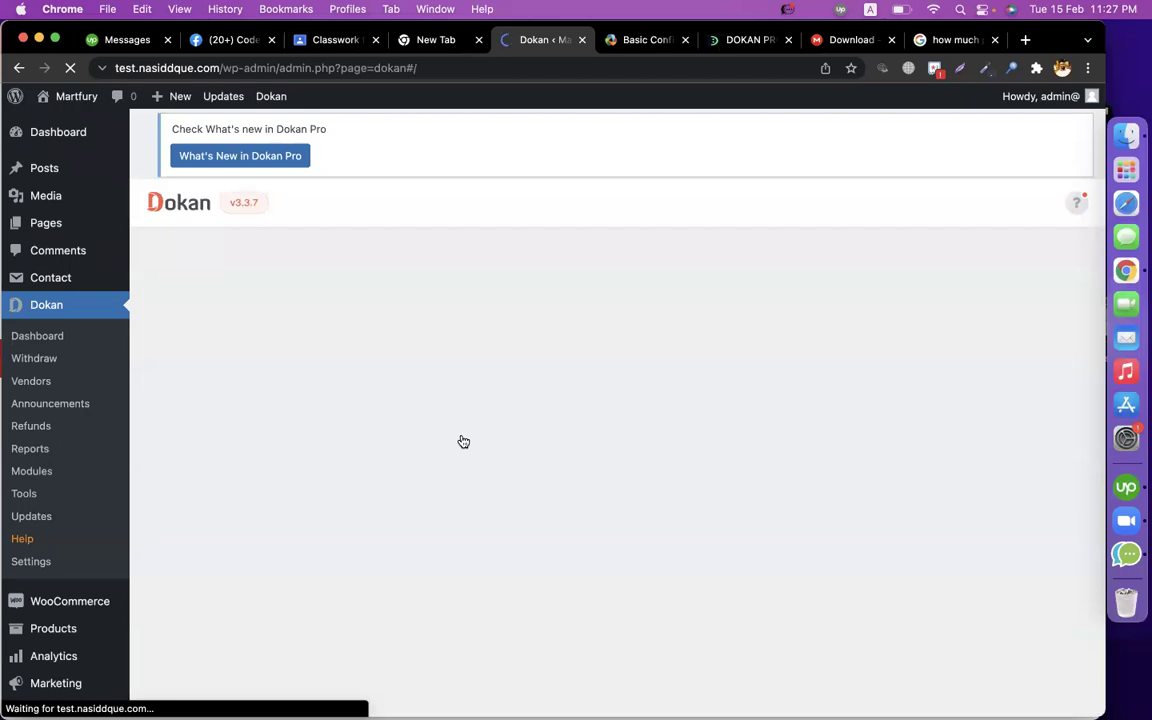
Review the Dokan At a Glance widgets: 0.00$ sales, 0 vendors, 0 products, 0 withdrawals.
scroll(734, 419, "down", 4)
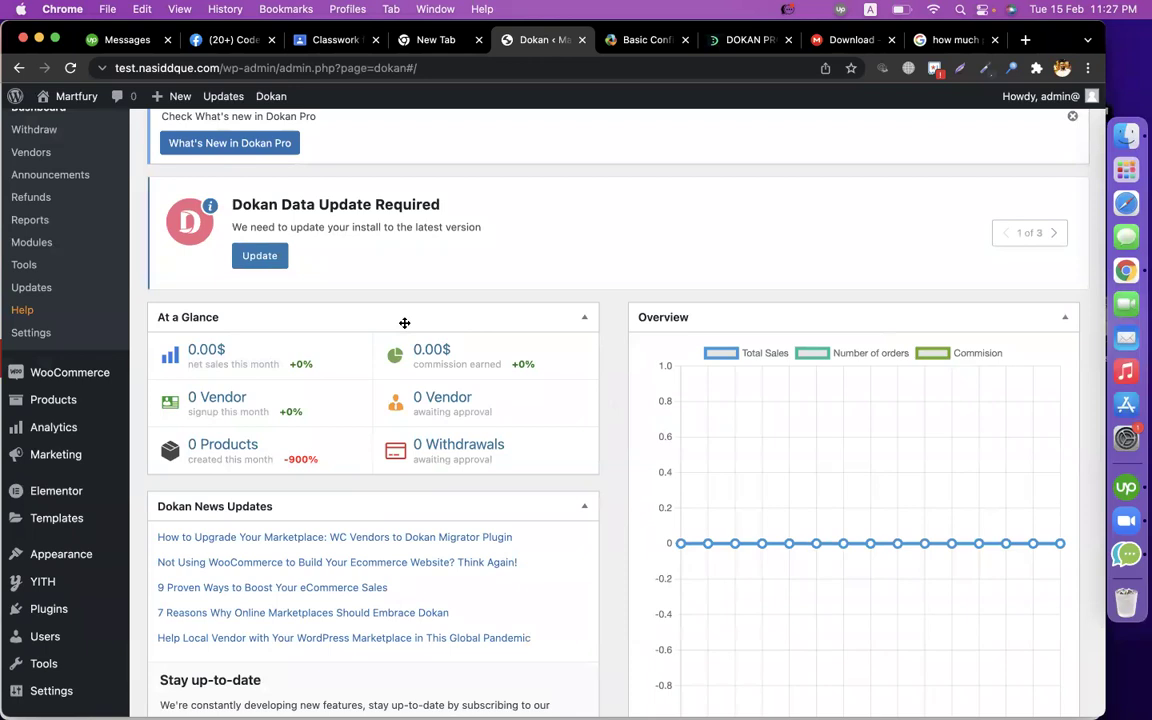
scroll(404, 322, "up", 3)
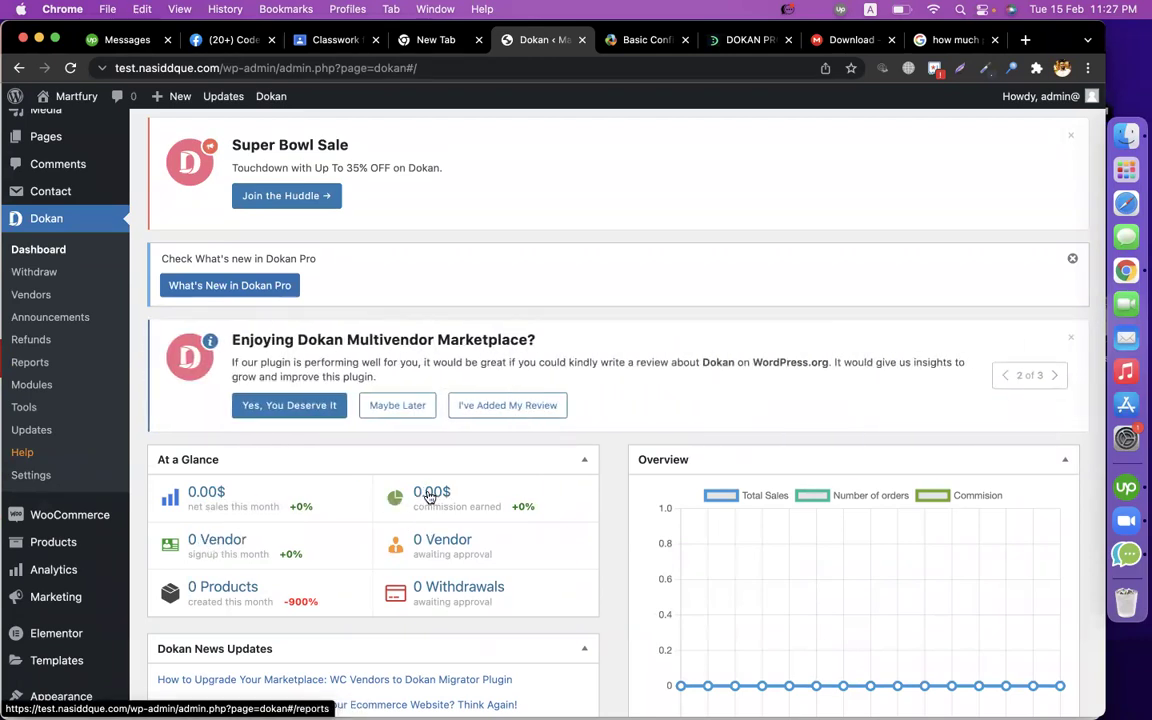
scroll(430, 497, "down", 3)
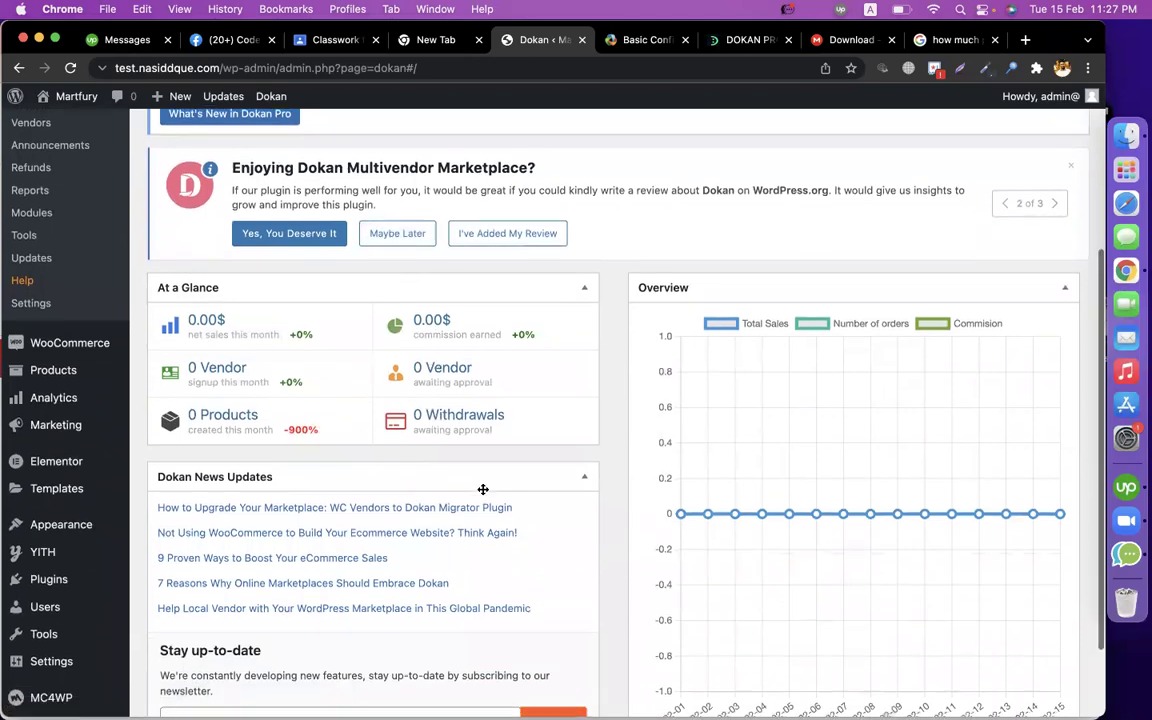
scroll(481, 489, "down", 2)
scroll(483, 494, "up", 6)
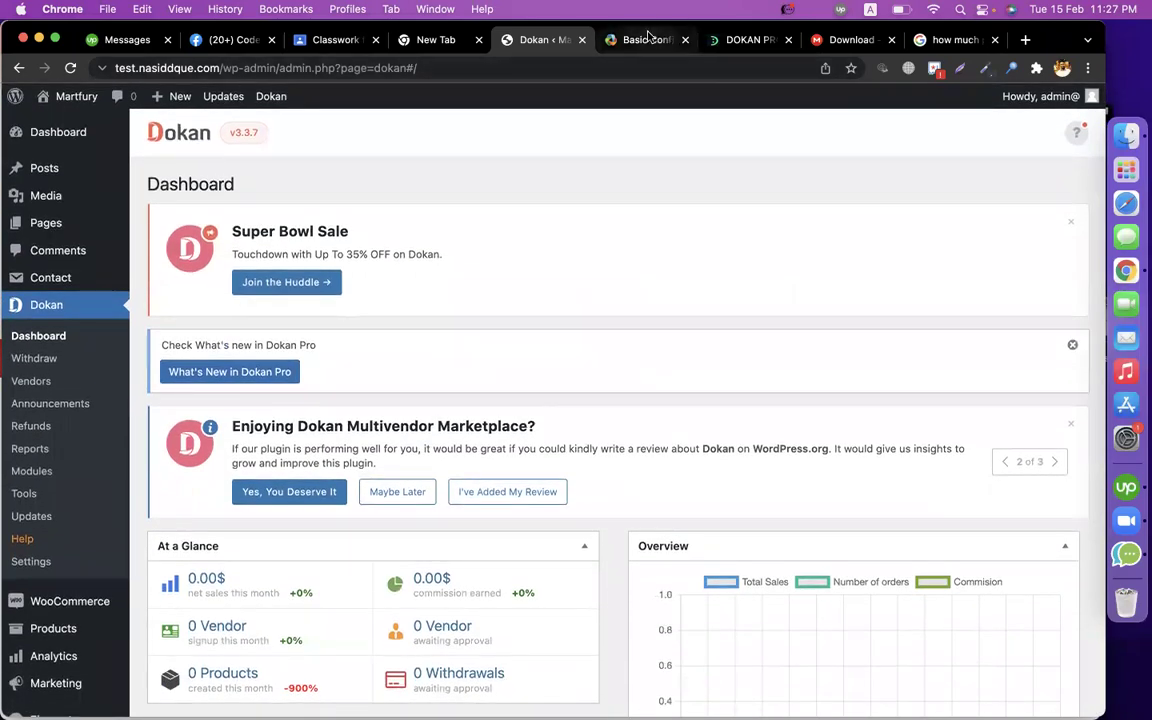
left_click(640, 40)
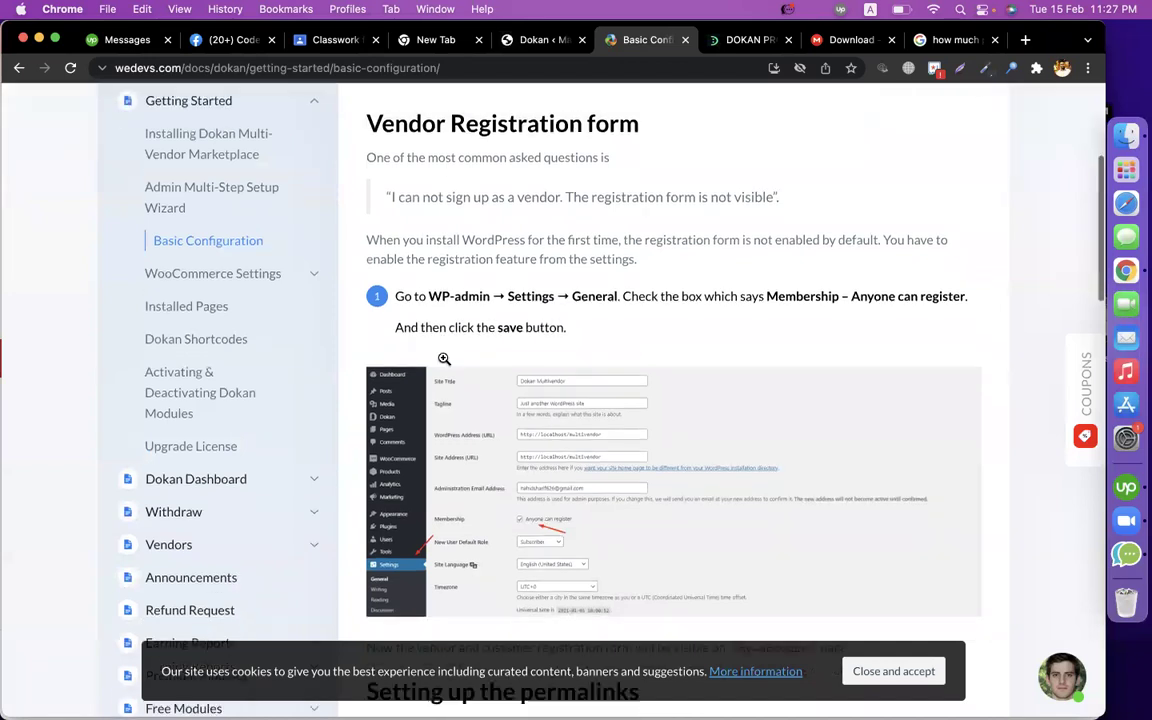
Follow the guide's Vendor Registration path to WP-admin Settings > General.
scroll(445, 363, "down", 1)
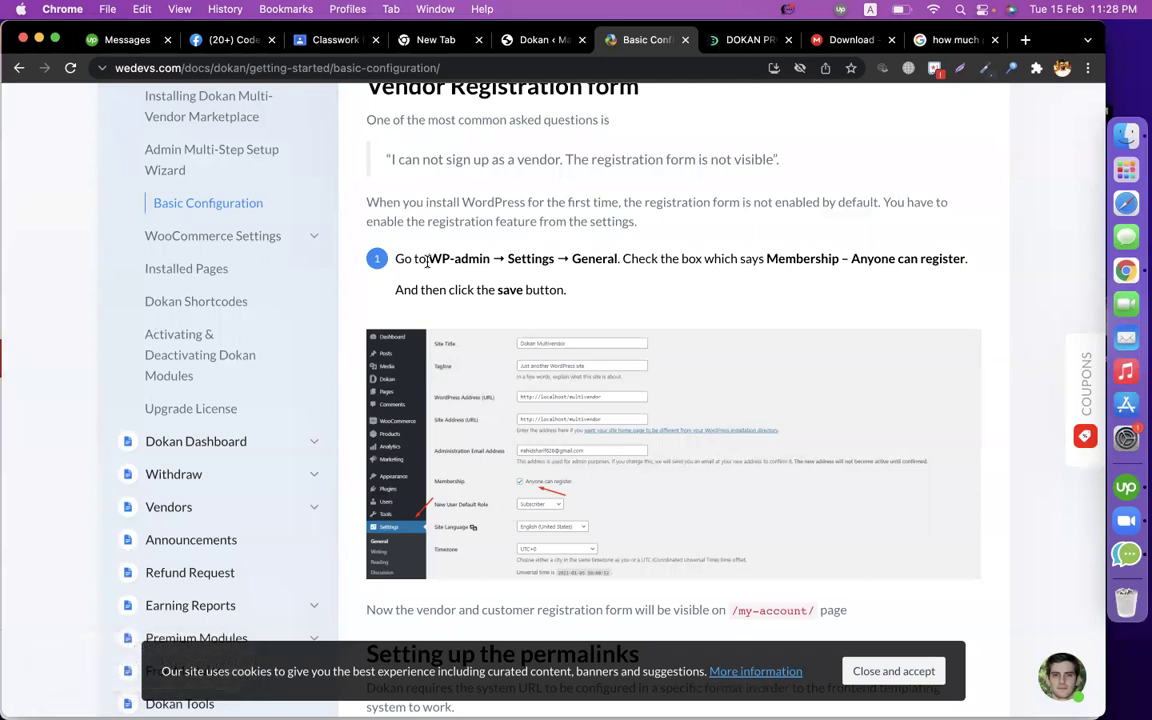
left_click_drag(435, 261, 622, 259)
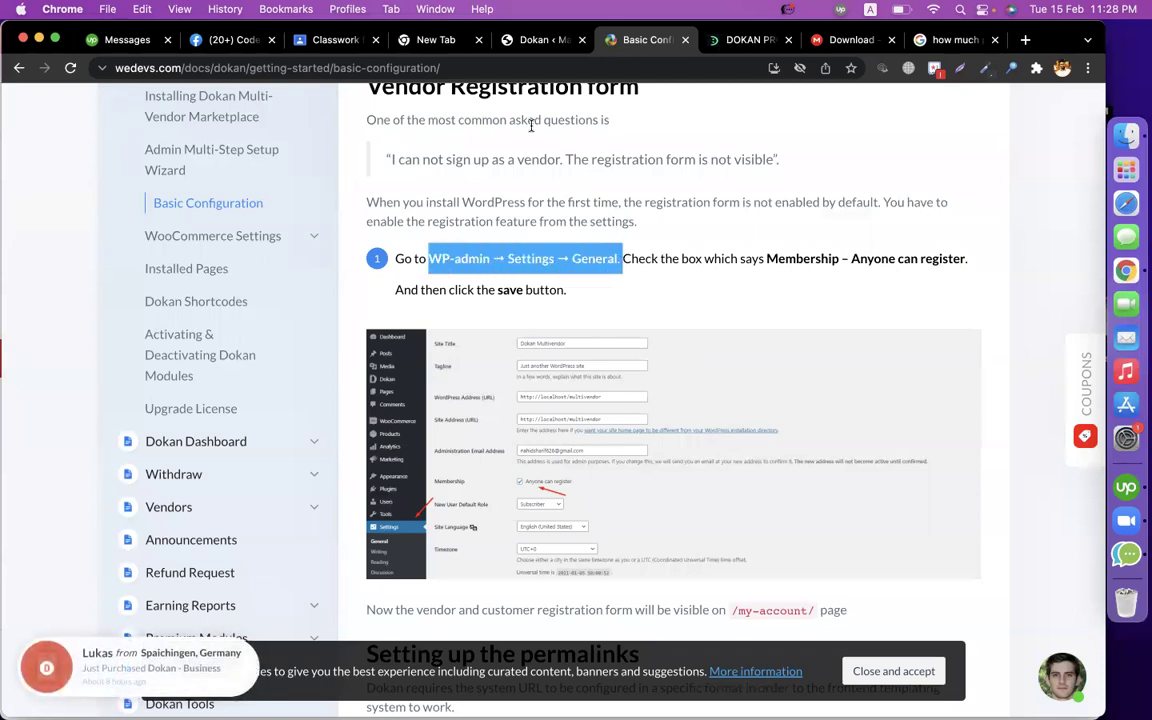
left_click(538, 40)
scroll(100, 480, "down", 5)
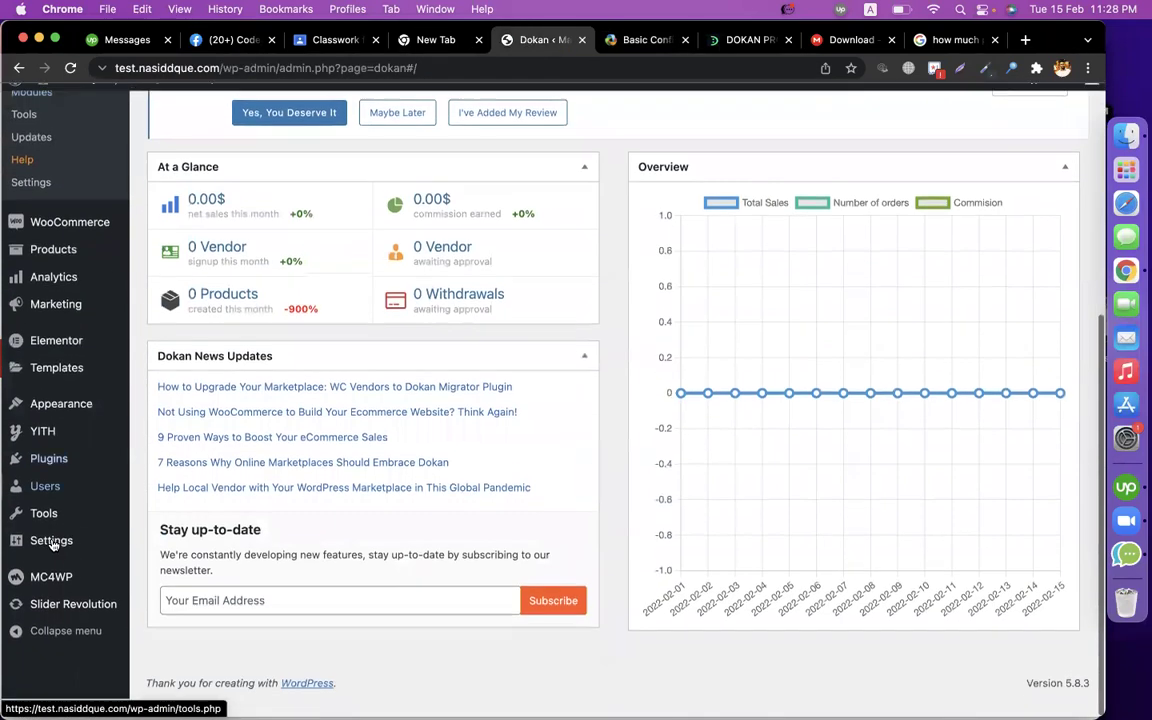
mouse_move(52, 556)
left_click(175, 500)
Mark the Membership instruction in the Basic Configuration guide.
left_click(640, 40)
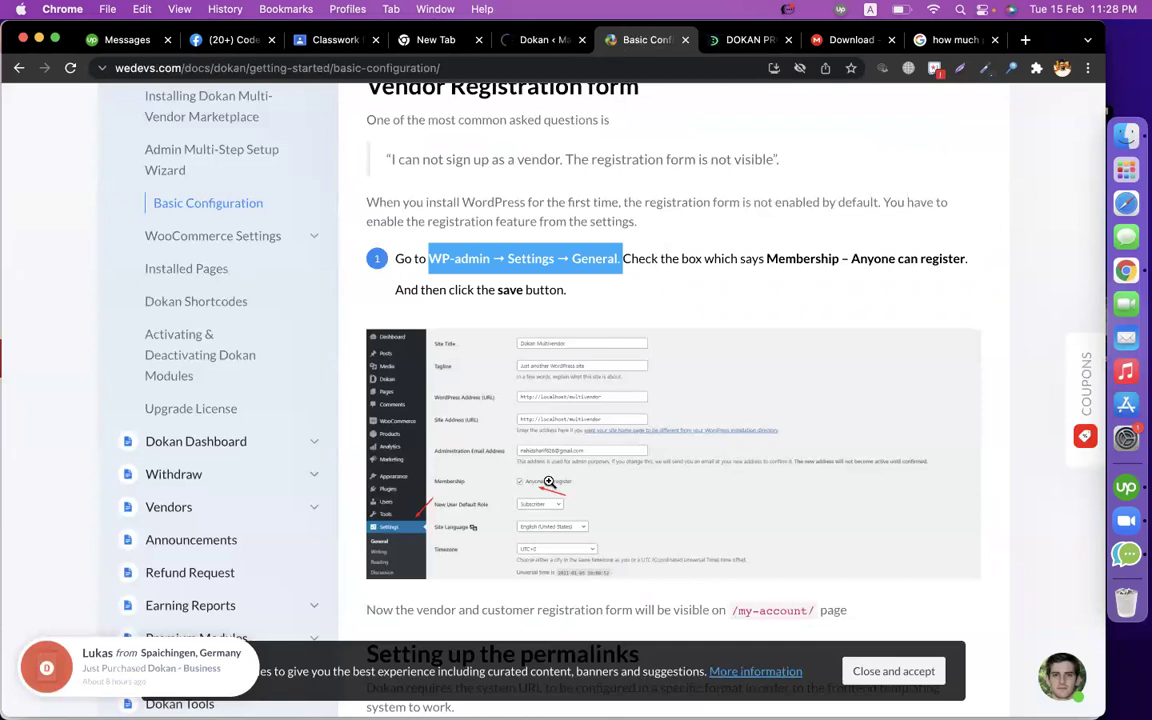
left_click(655, 263)
left_click_drag(767, 256, 779, 262)
Save General Settings with Membership 'Anyone can register' enabled.
left_click(543, 40)
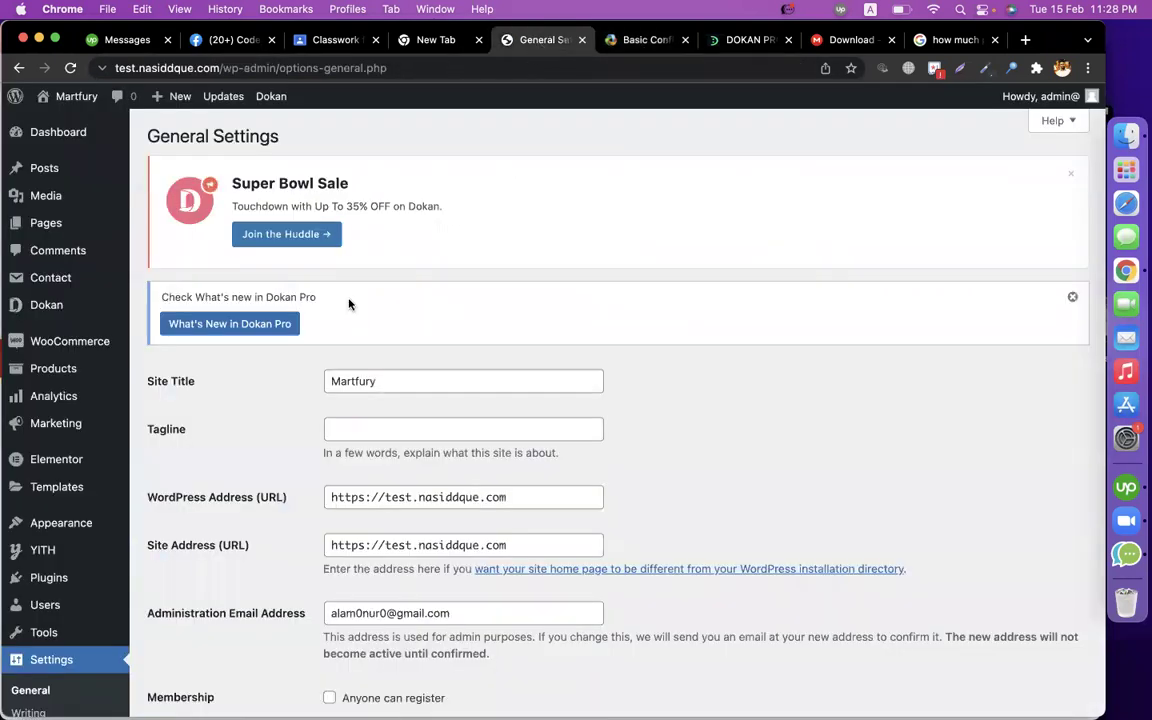
scroll(340, 370, "down", 6)
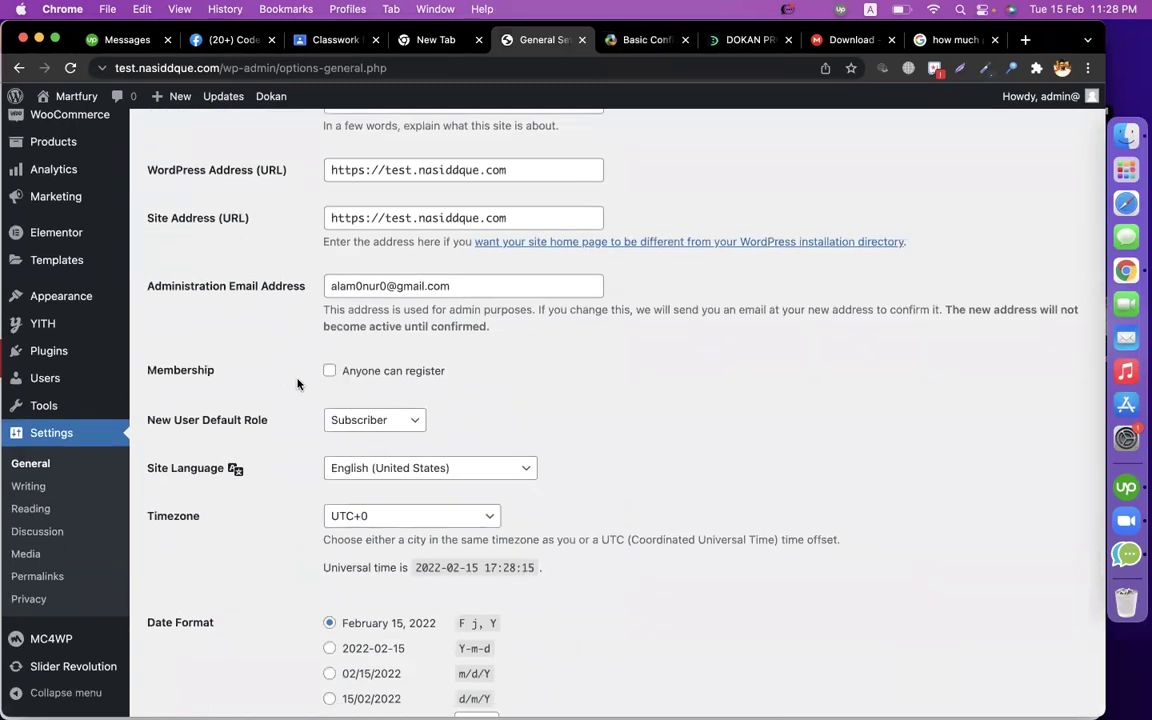
scroll(570, 440, "down", 8)
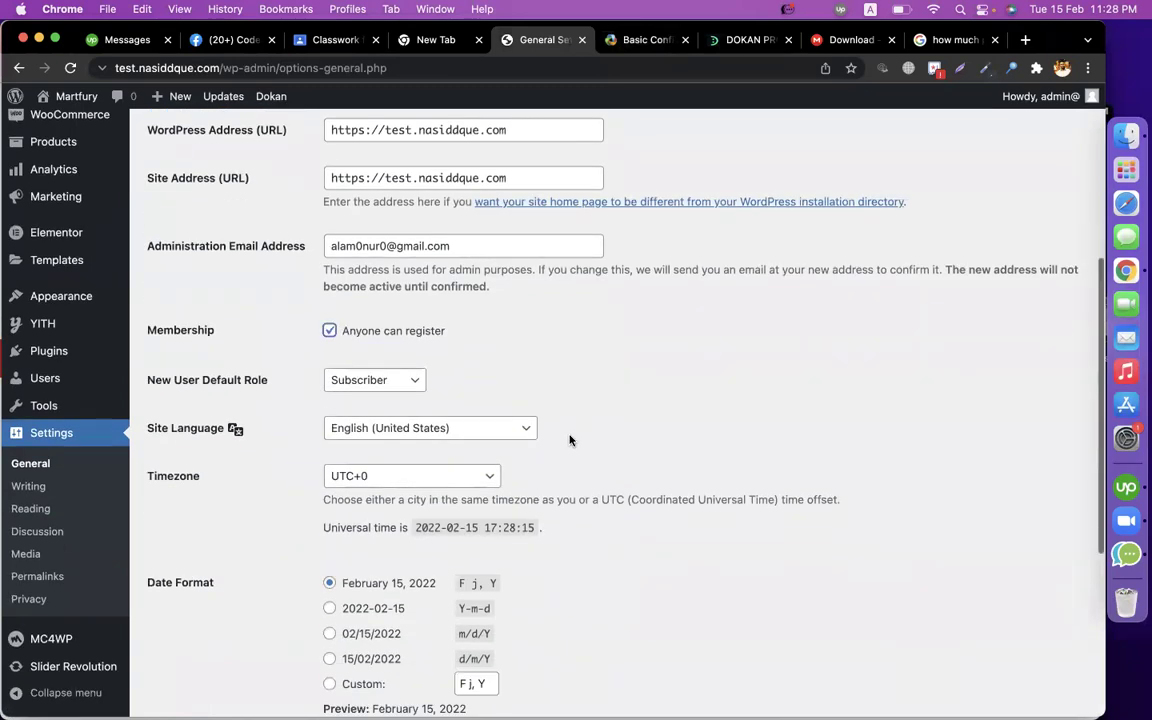
key("Return")
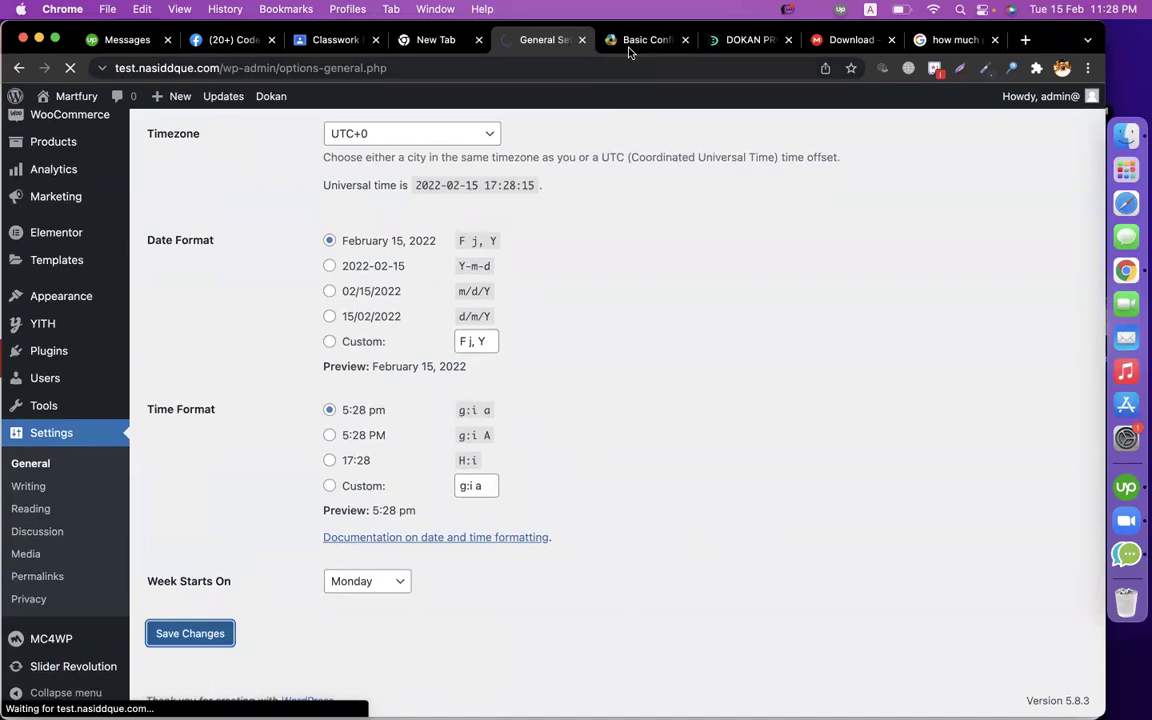
left_click(630, 44)
scroll(542, 390, "down", 5)
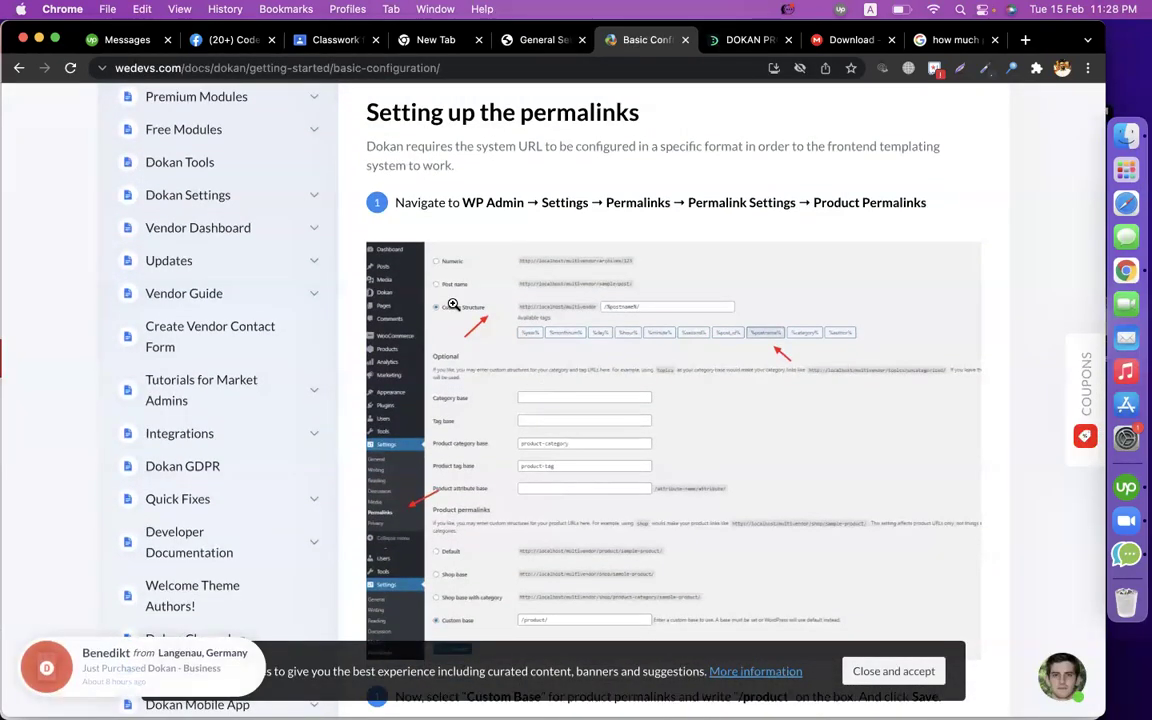
scroll(453, 304, "down", 1)
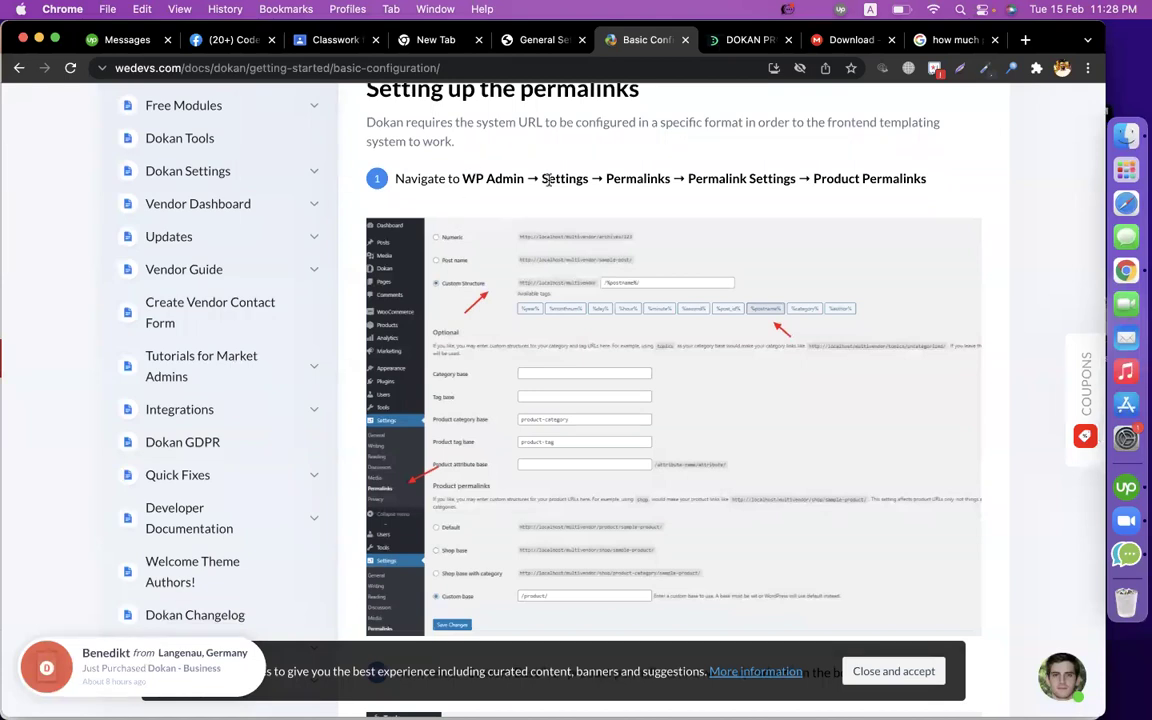
left_click(545, 40)
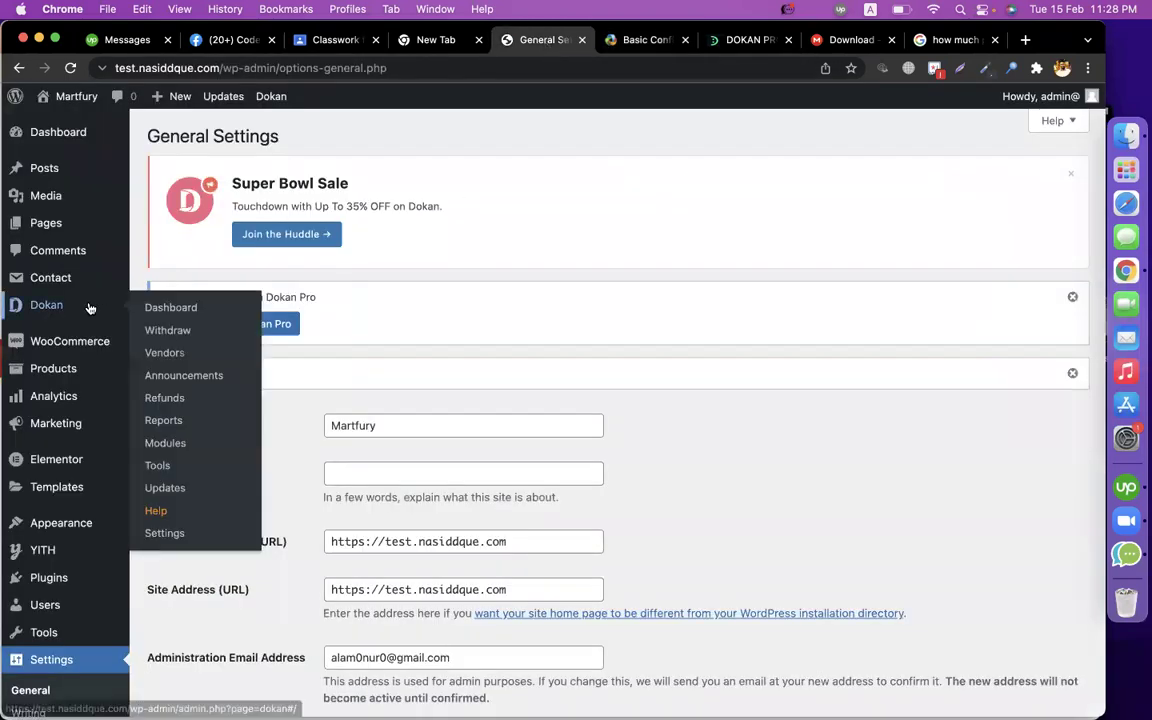
scroll(57, 600, "down", 5)
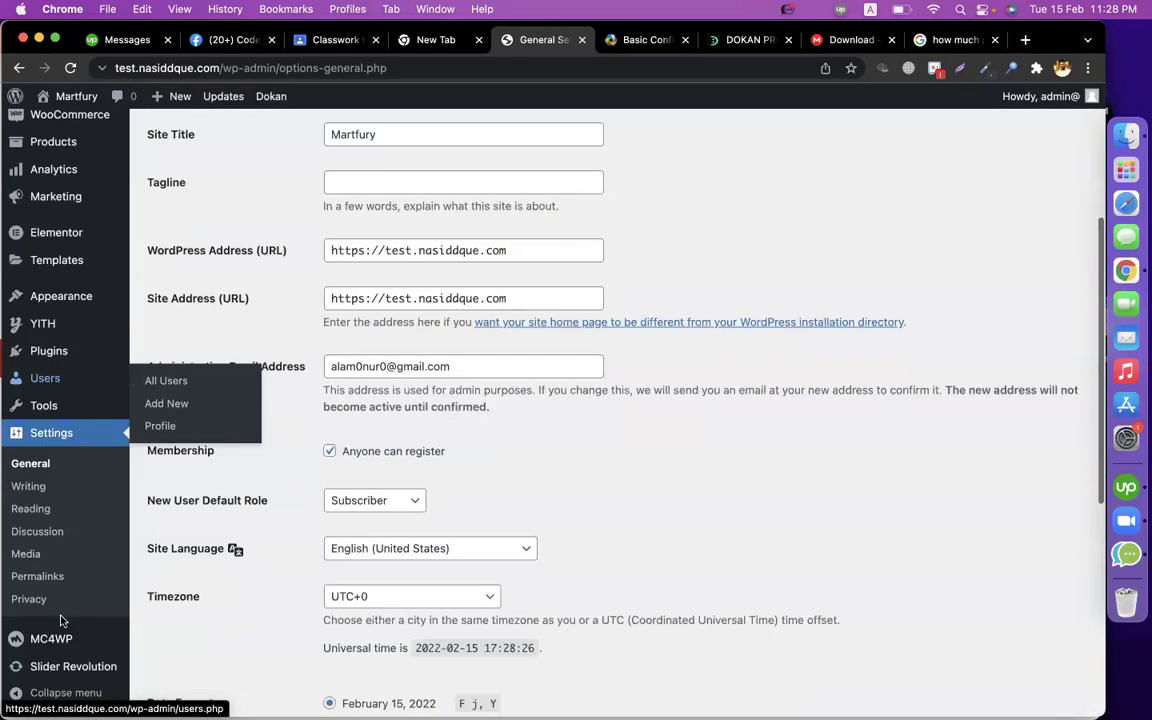
Compare the Permalink Settings page with the guide's permalink instructions.
left_click(54, 581)
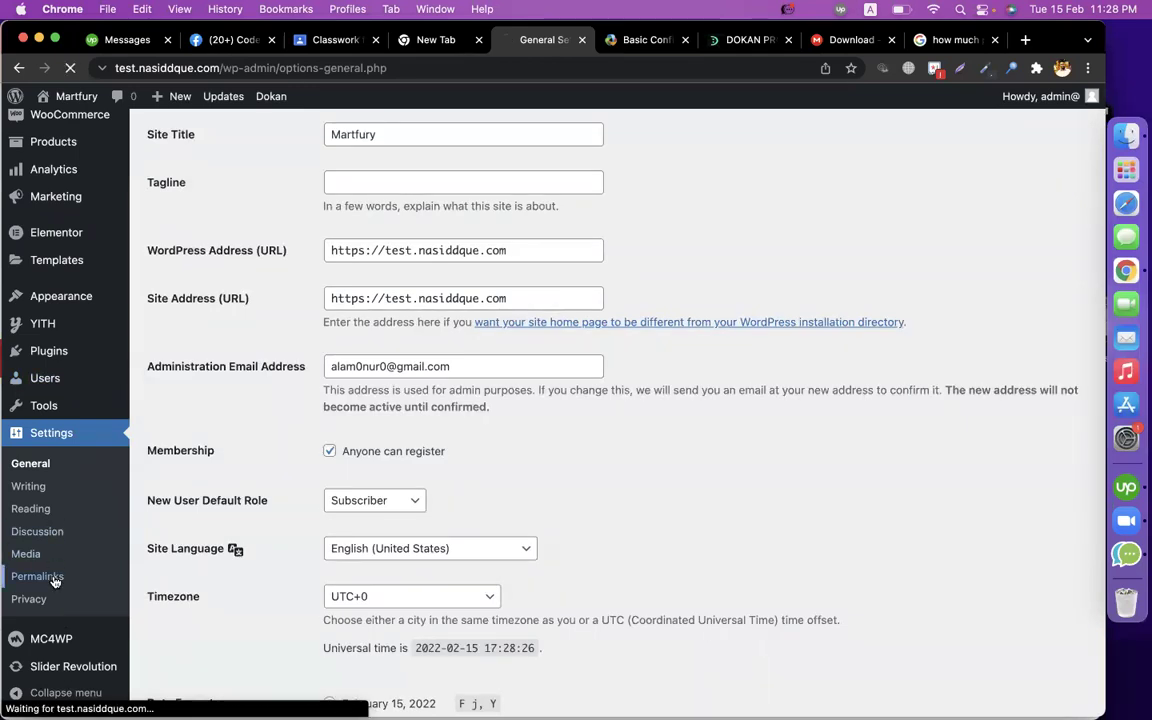
left_click(626, 42)
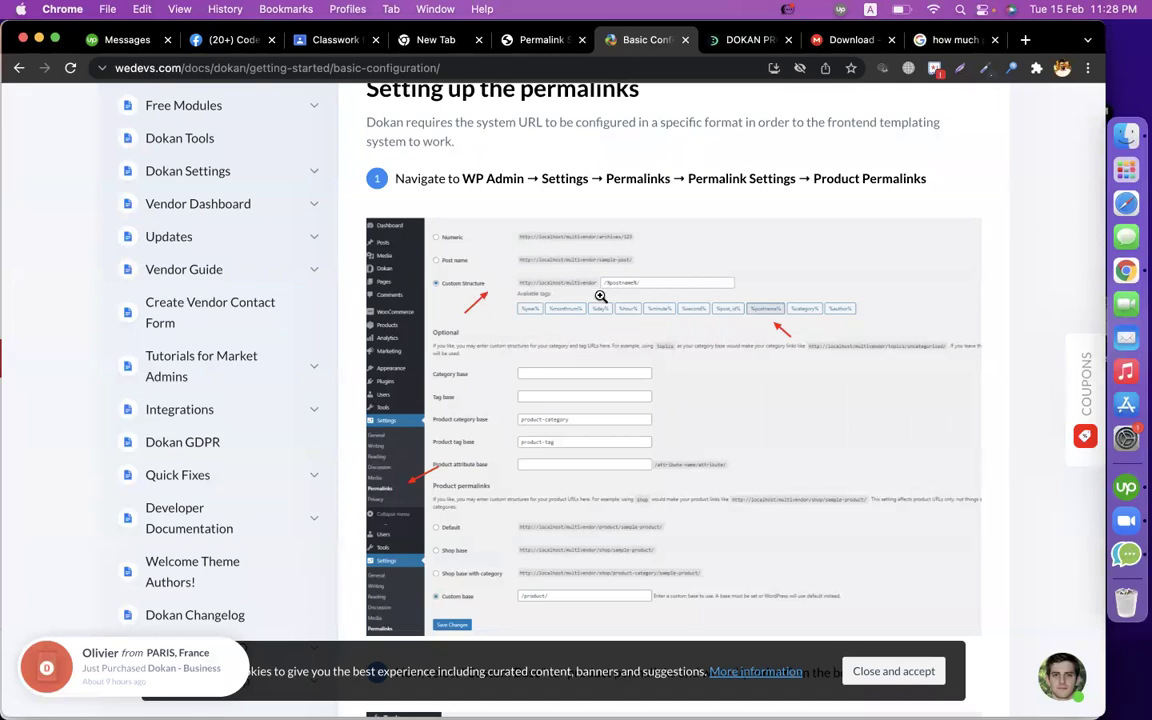
left_click(541, 42)
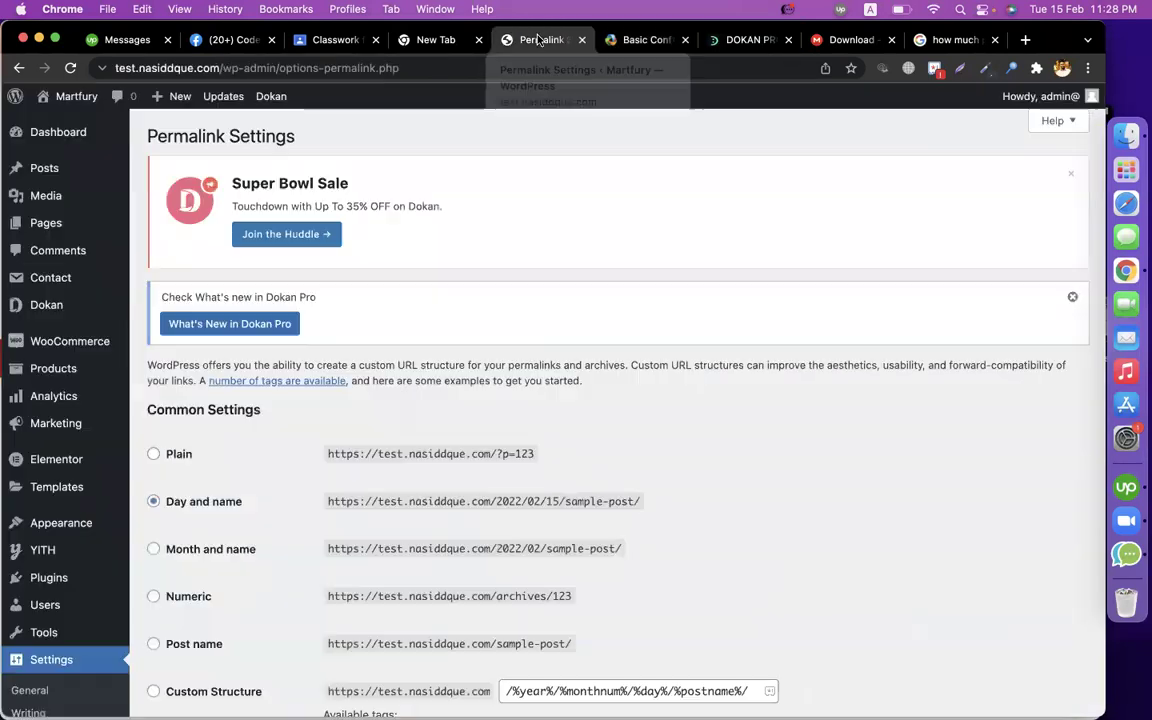
scroll(370, 328, "down", 3)
scroll(370, 325, "down", 1)
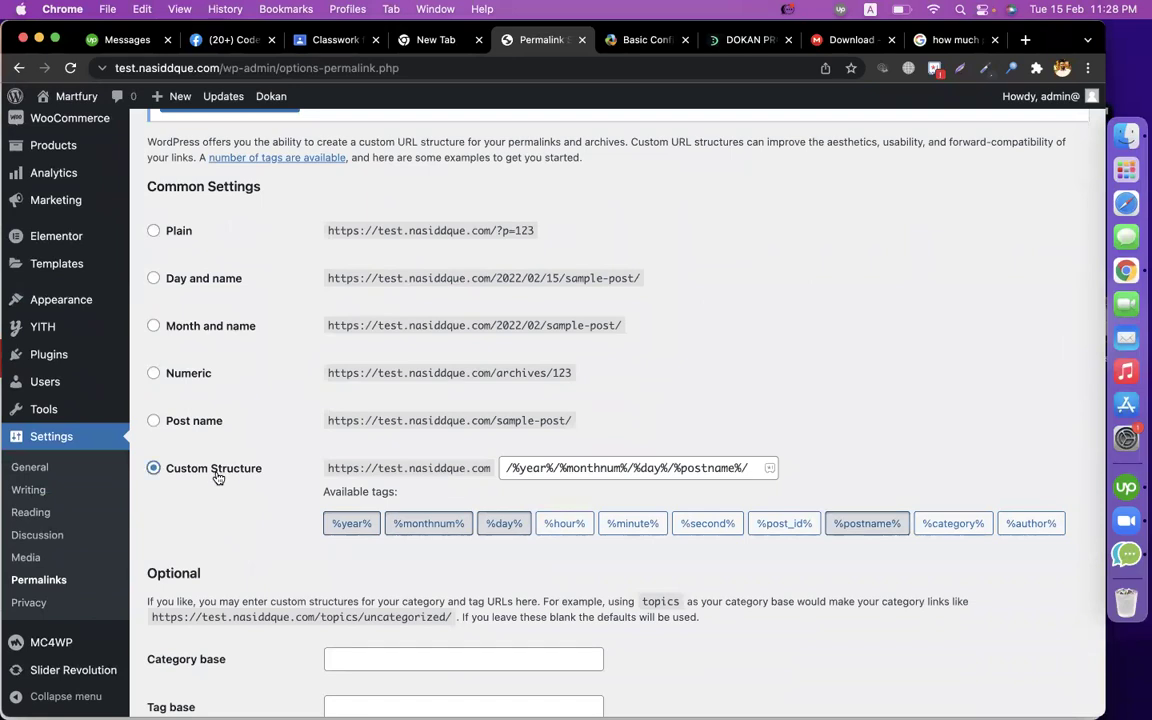
left_click(640, 40)
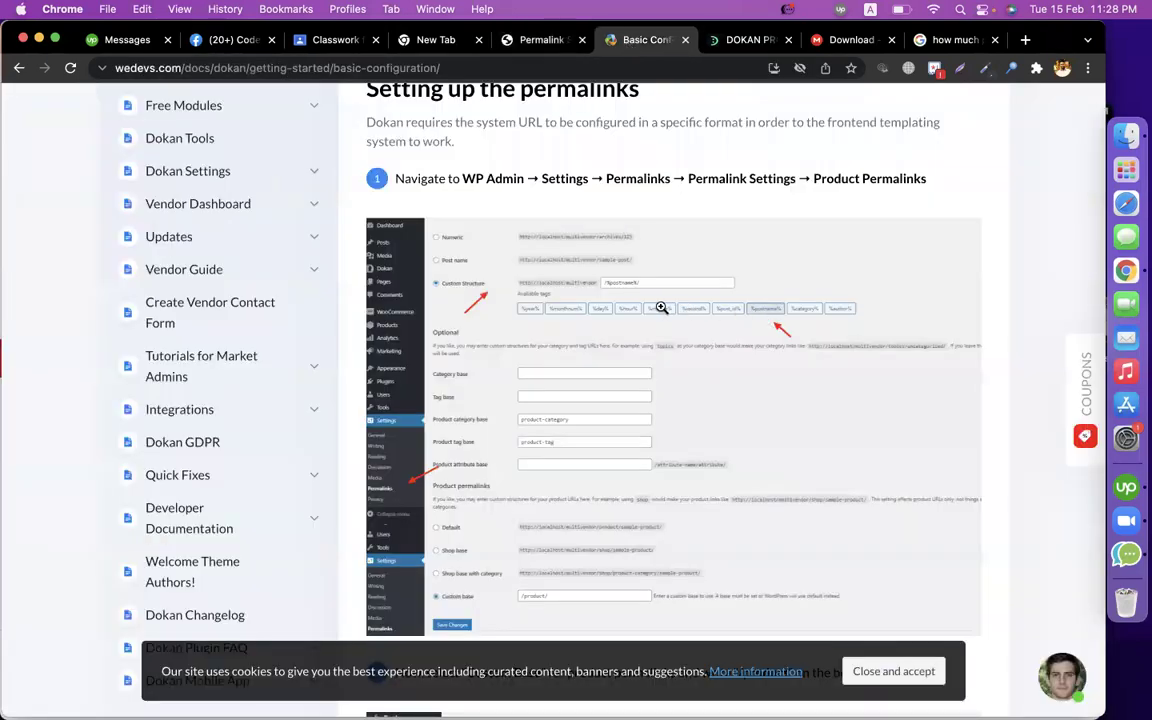
left_click(526, 42)
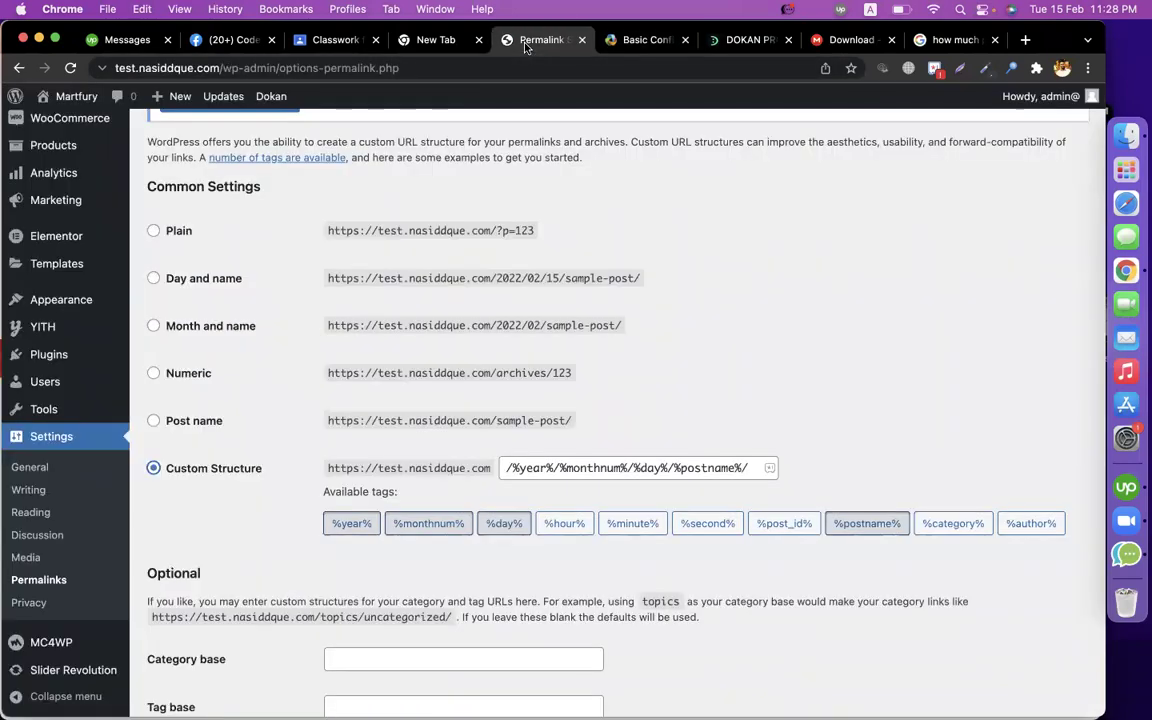
Replace the Custom Structure with /%postname%/ and review the guide's permalink section.
left_click_drag(521, 471, 731, 462)
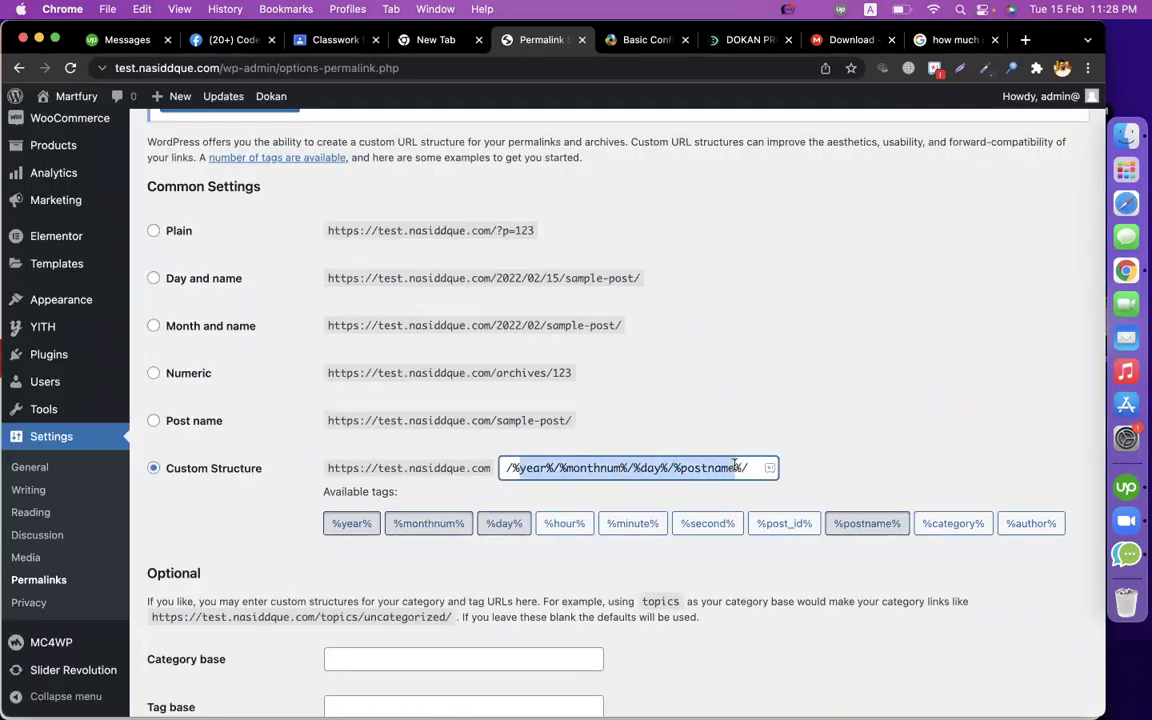
type("p")
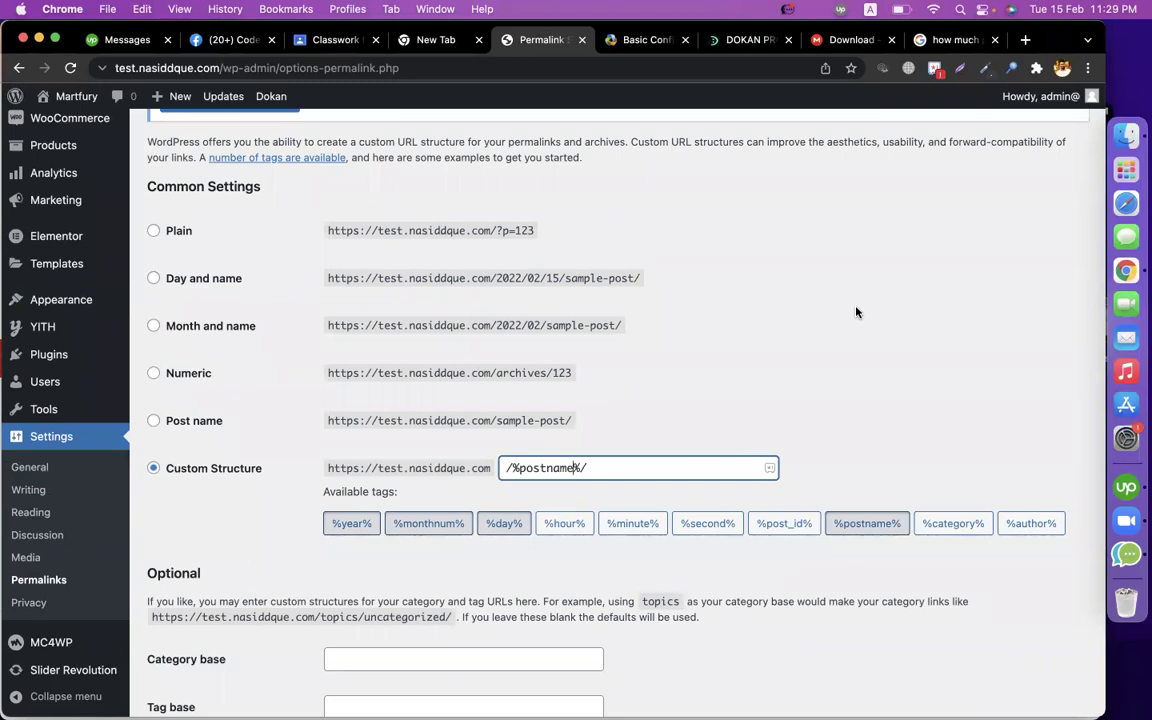
left_click(645, 42)
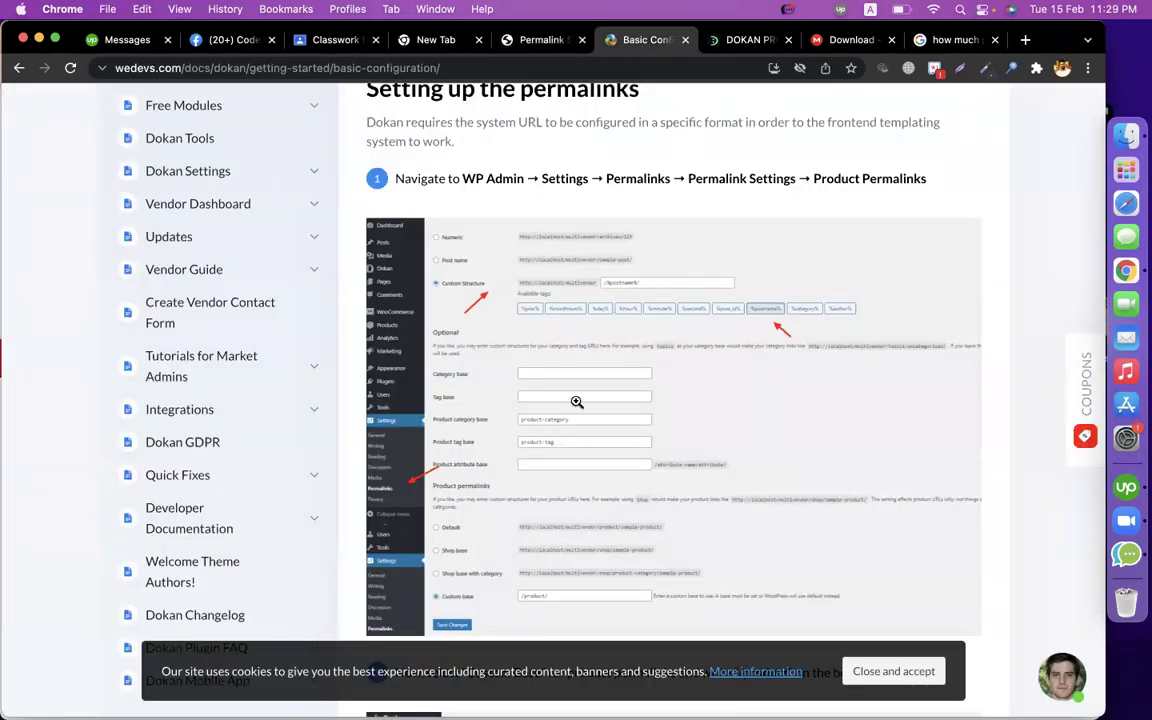
scroll(576, 401, "down", 3)
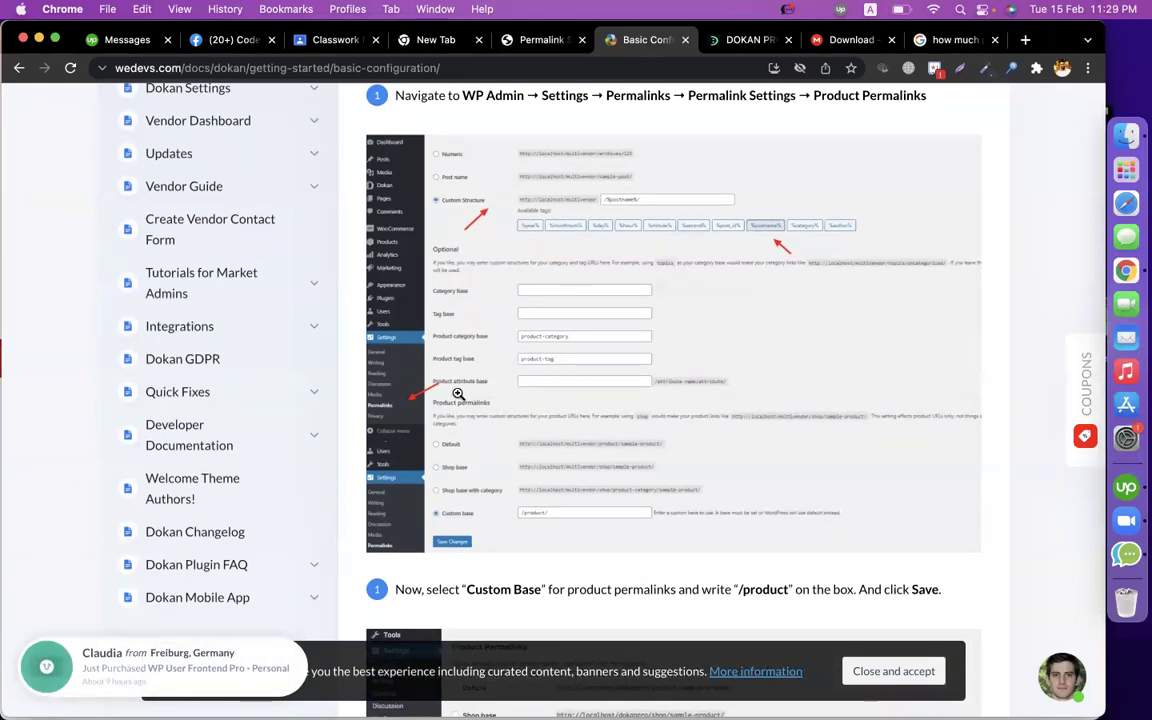
Set Product permalinks to Custom base 'product/' as the Dokan guide shows.
left_click(505, 40)
scroll(540, 380, "down", 4)
scroll(568, 398, "down", 5)
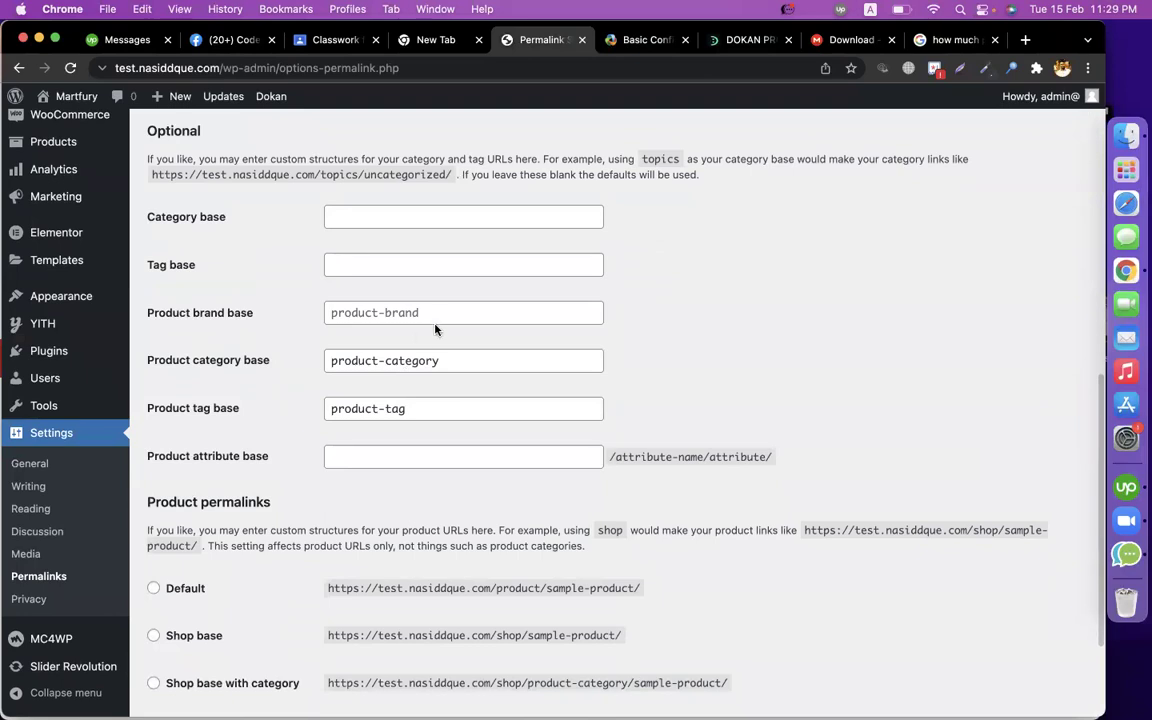
left_click(614, 42)
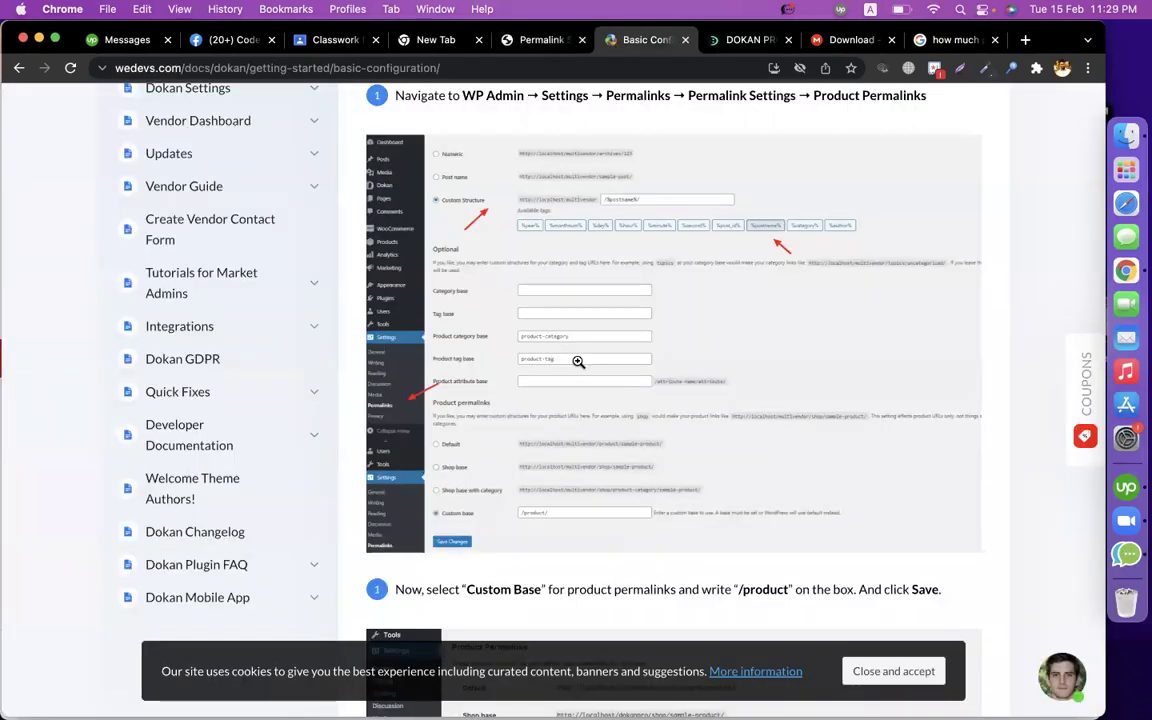
scroll(604, 361, "down", 4)
scroll(604, 361, "down", 3)
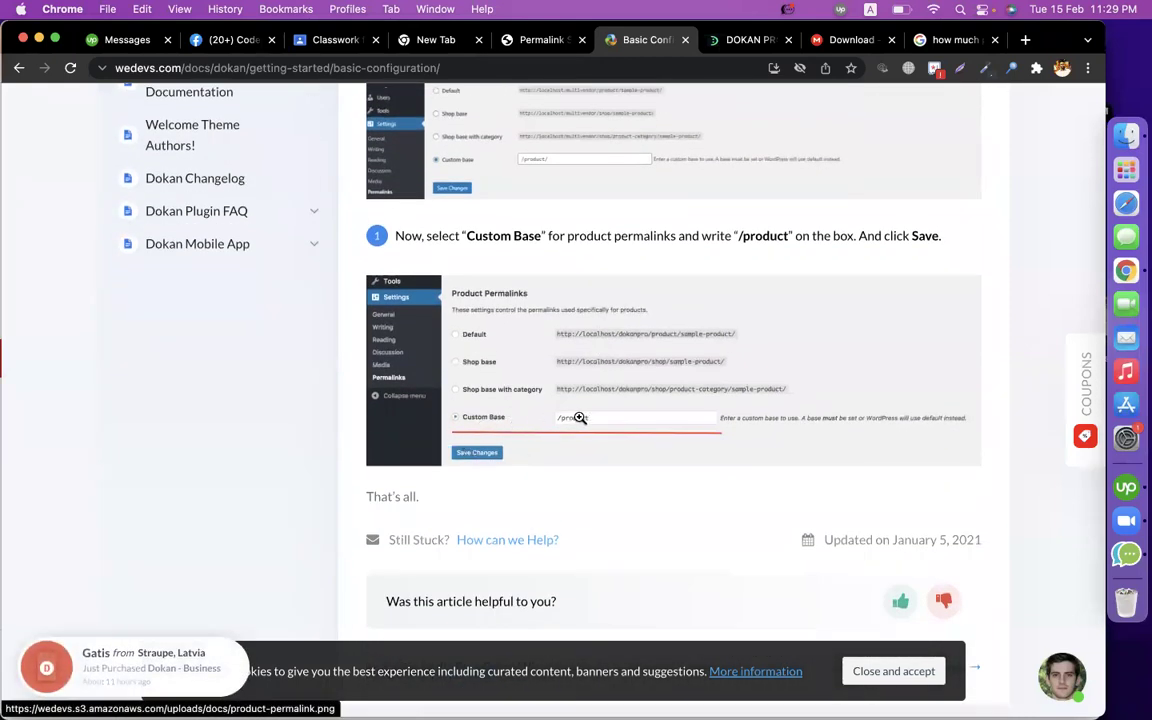
left_click(536, 40)
scroll(480, 350, "down", 4)
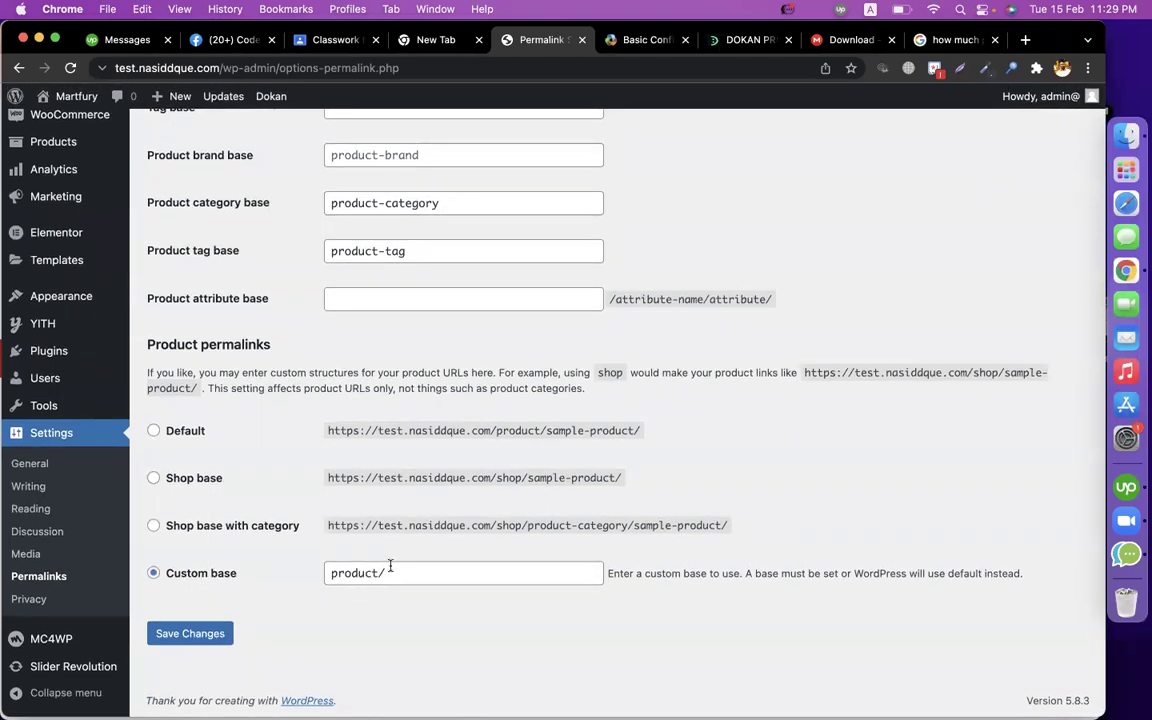
left_click_drag(390, 567, 263, 568)
Save the permalink settings and read the docs' WooCommerce Settings guide.
left_click(170, 634)
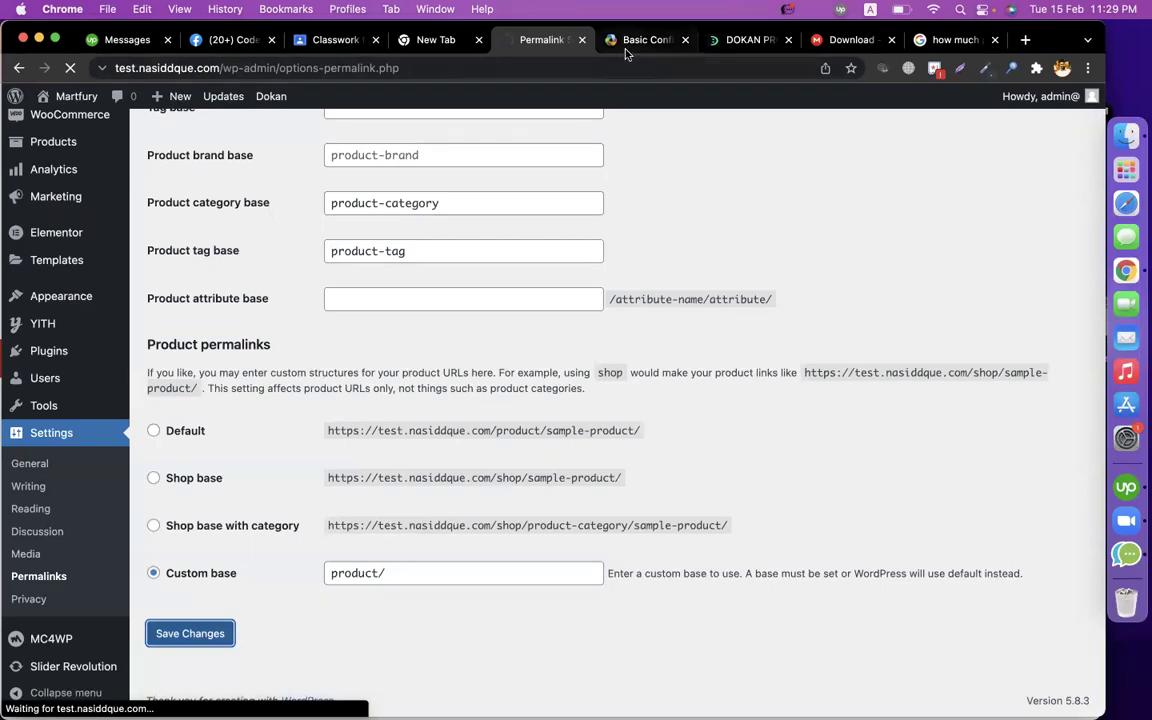
left_click(625, 42)
scroll(535, 436, "down", 3)
scroll(535, 436, "up", 20)
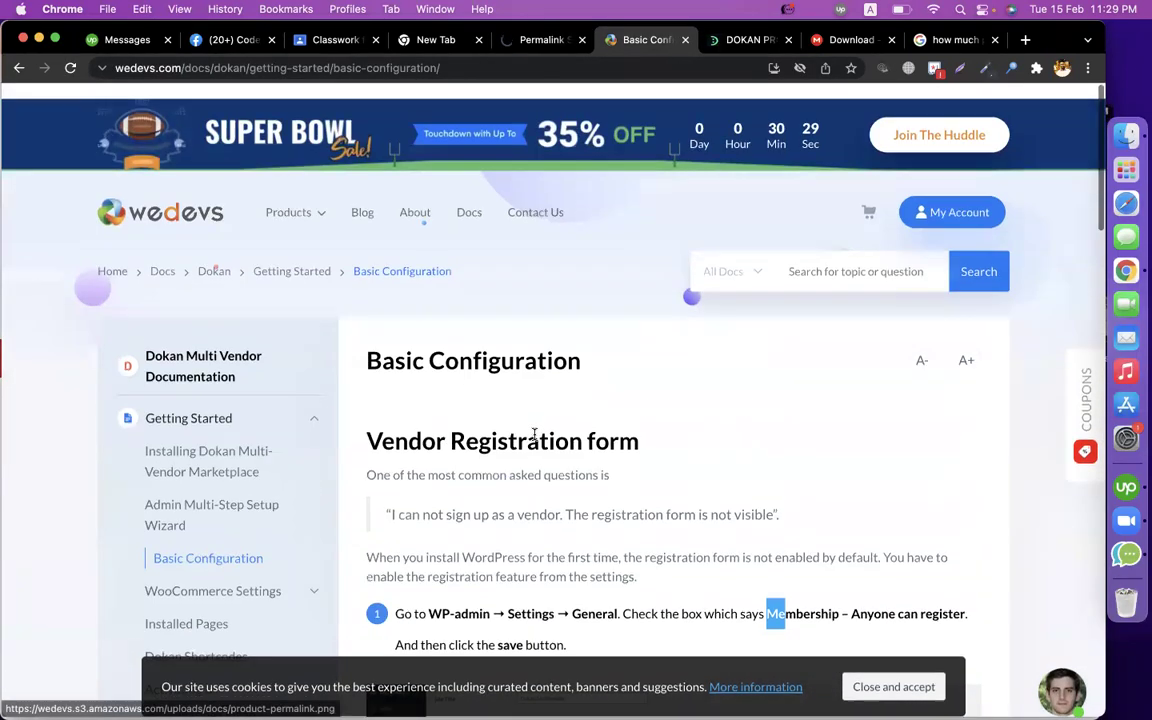
scroll(300, 380, "down", 4)
left_click(180, 285)
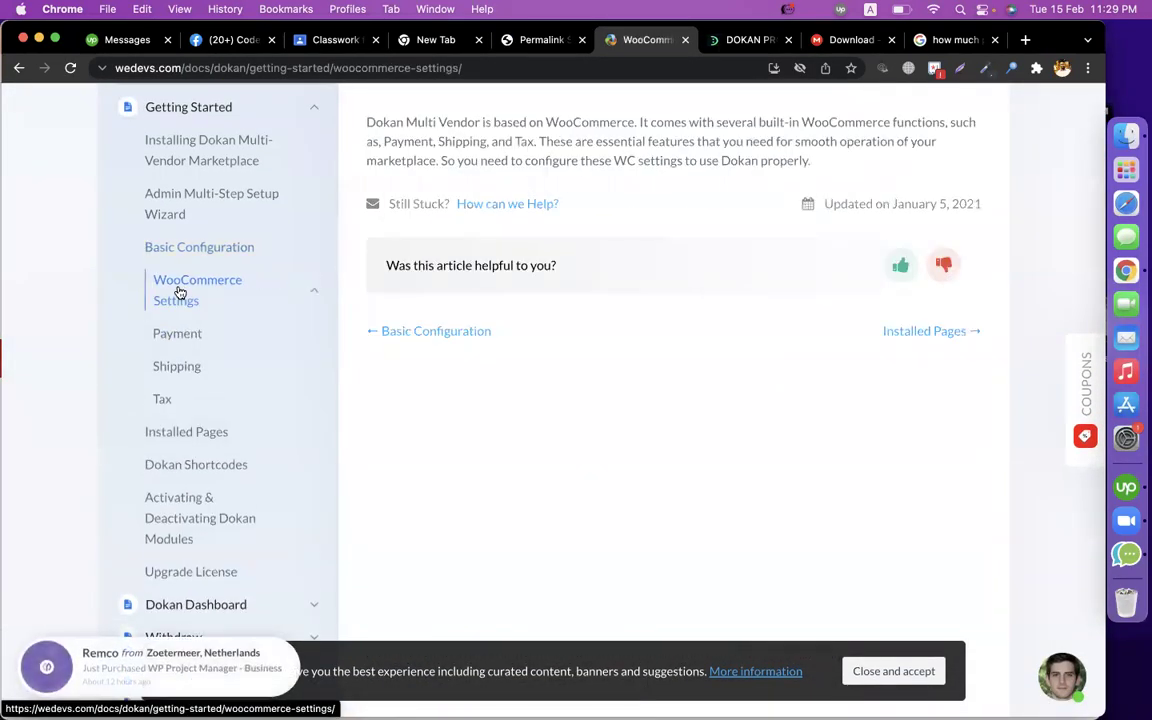
scroll(510, 342, "up", 3)
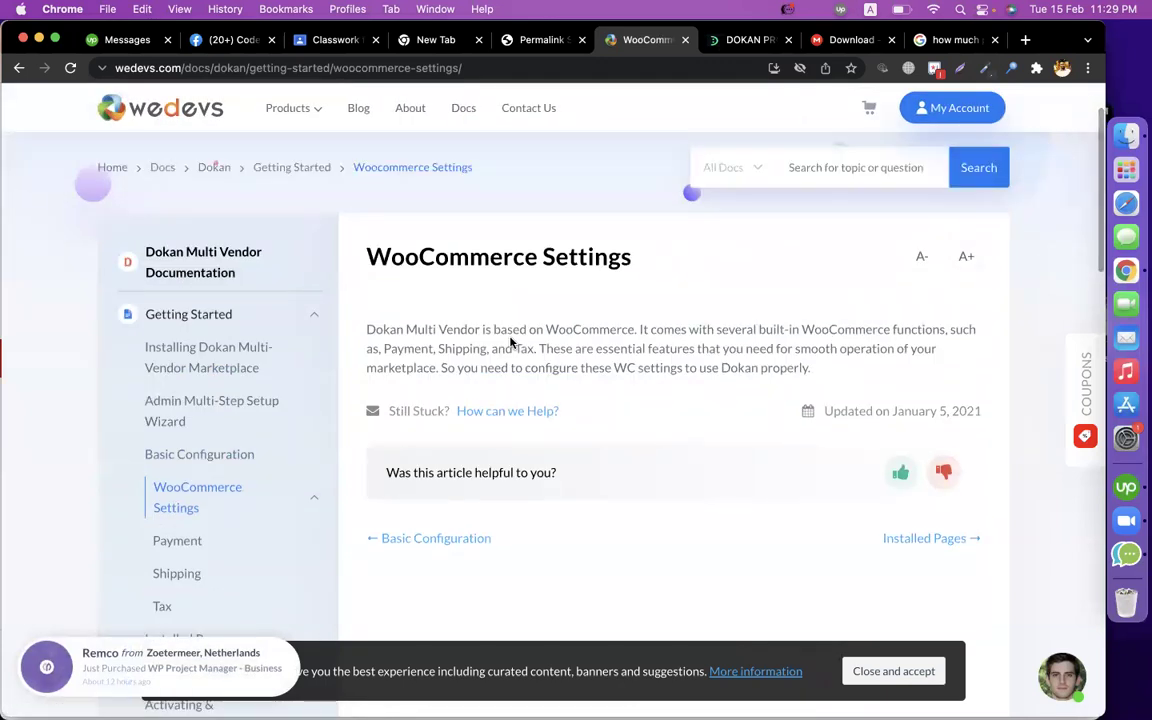
scroll(210, 430, "down", 3)
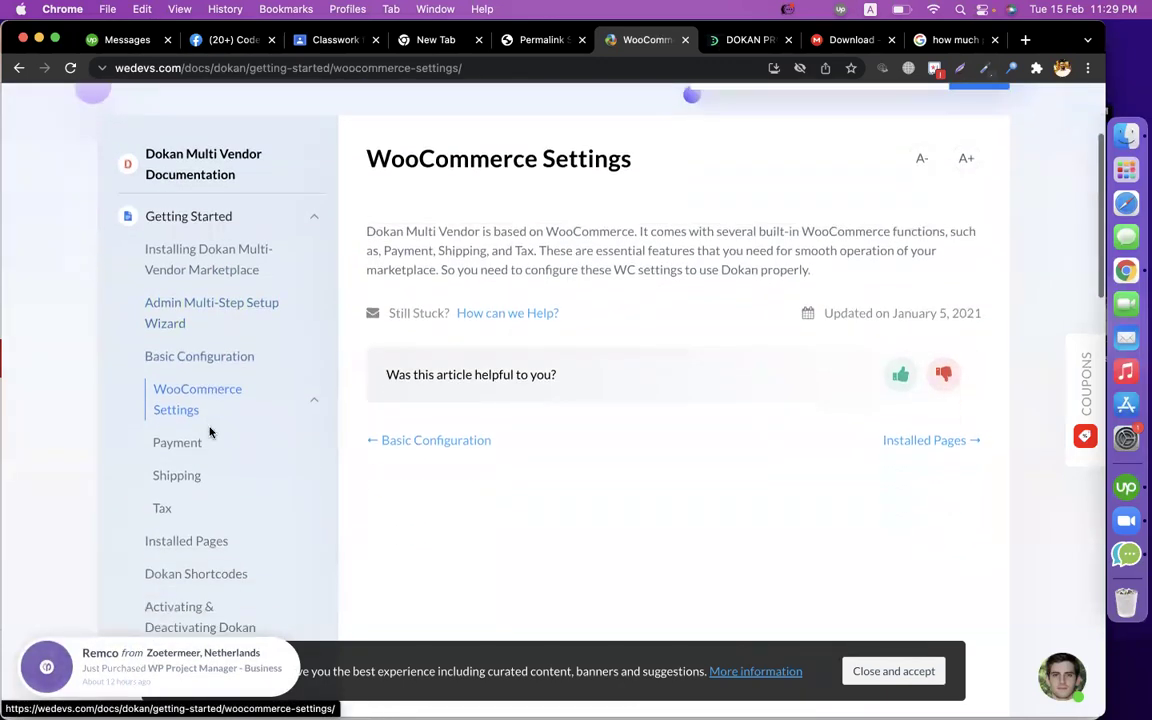
Read the docs' Payment, Shipping and Tax guides.
left_click(165, 402)
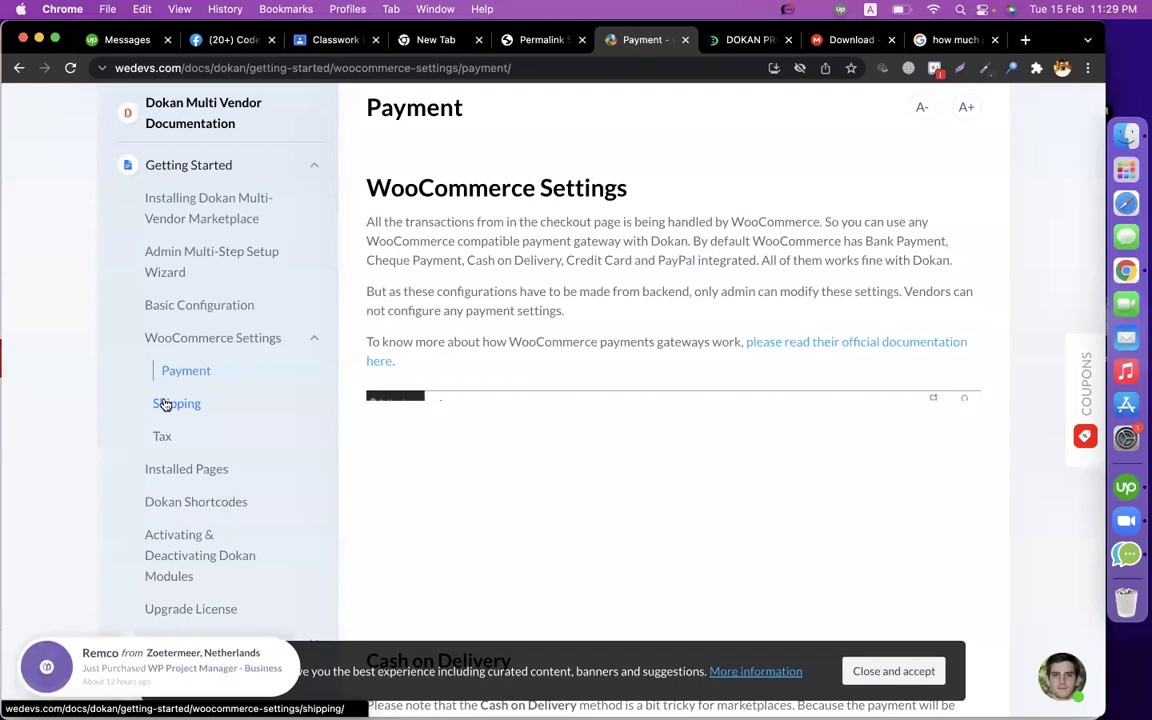
scroll(560, 378, "down", 3)
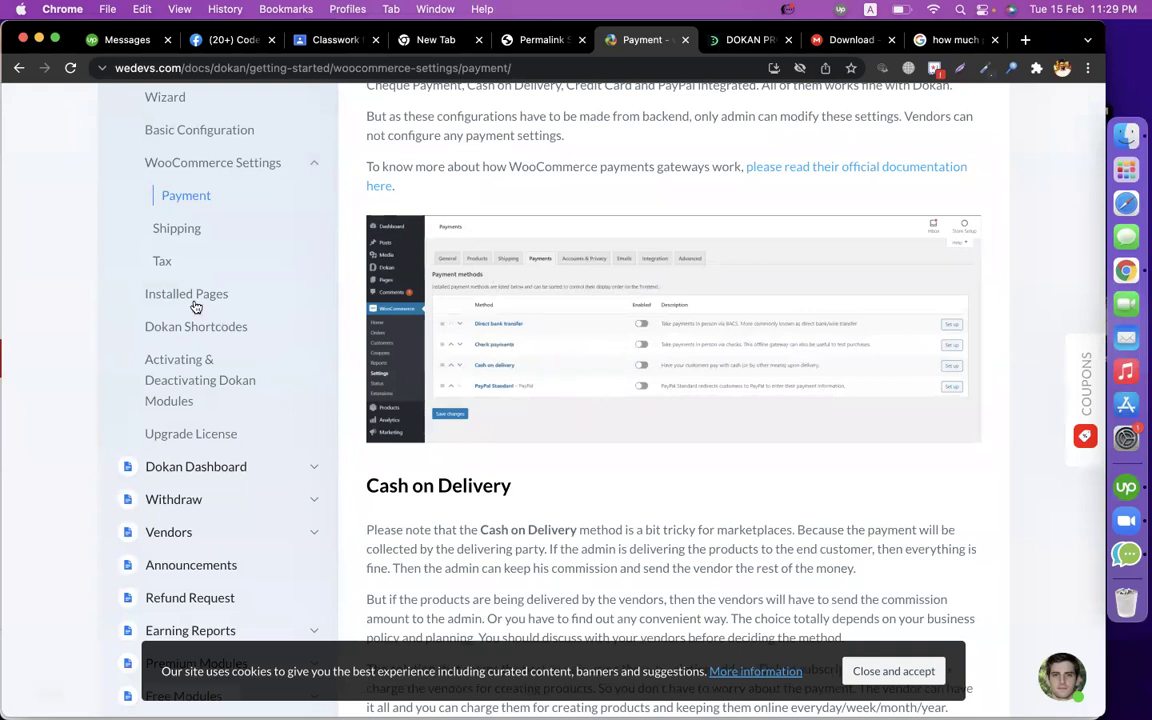
left_click(168, 238)
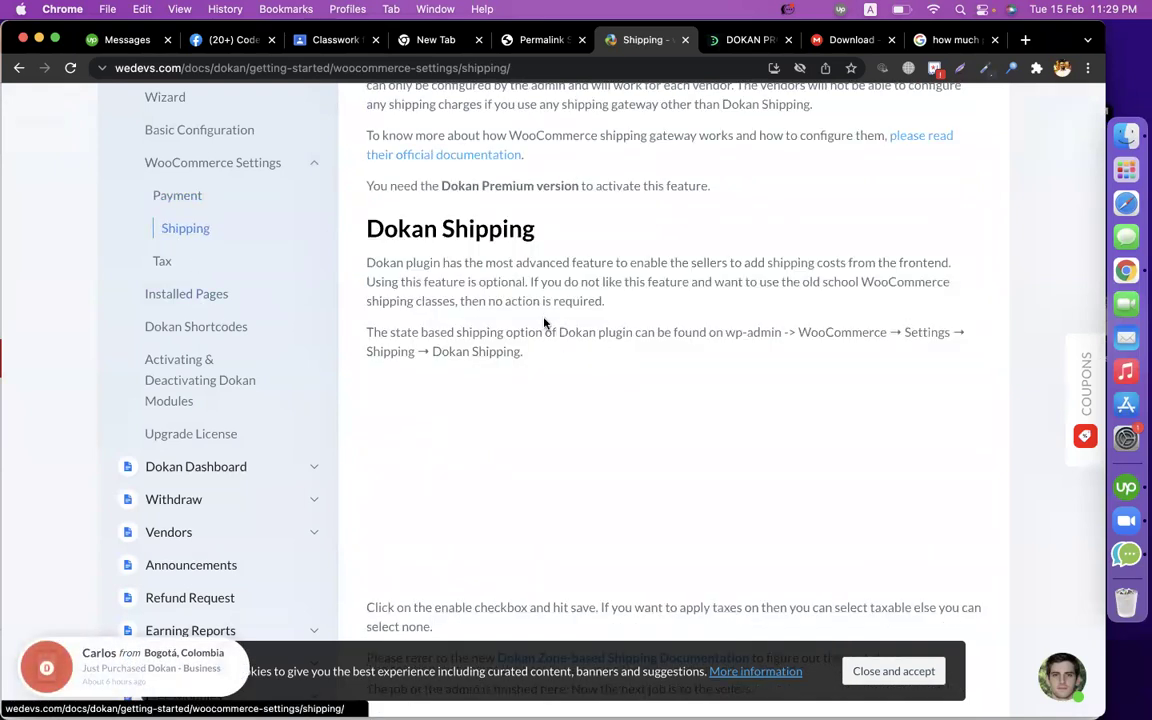
scroll(545, 322, "down", 4)
scroll(250, 255, "up", 1)
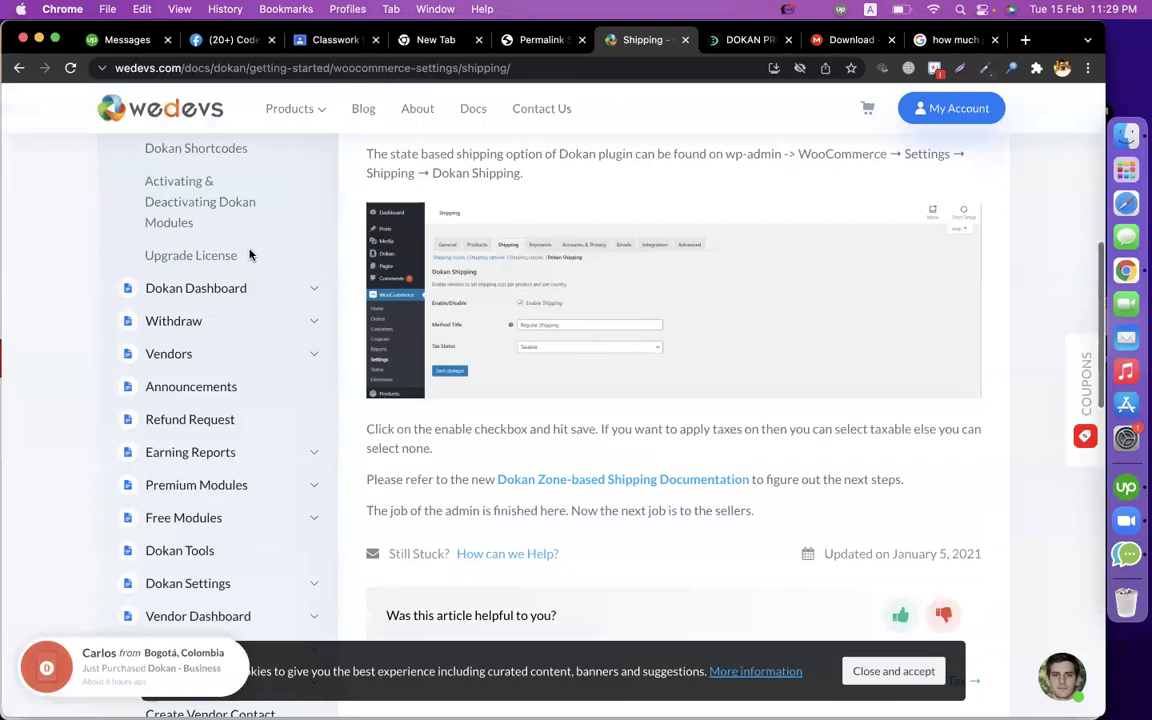
scroll(250, 255, "up", 3)
left_click(168, 250)
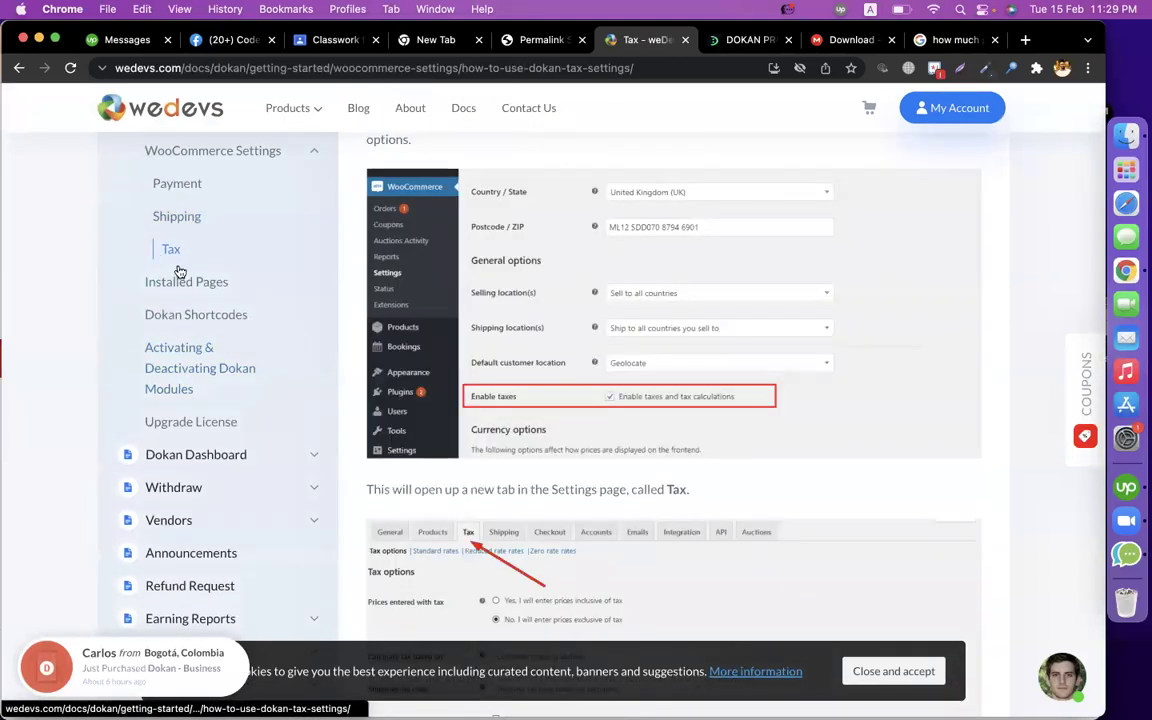
scroll(633, 347, "down", 4)
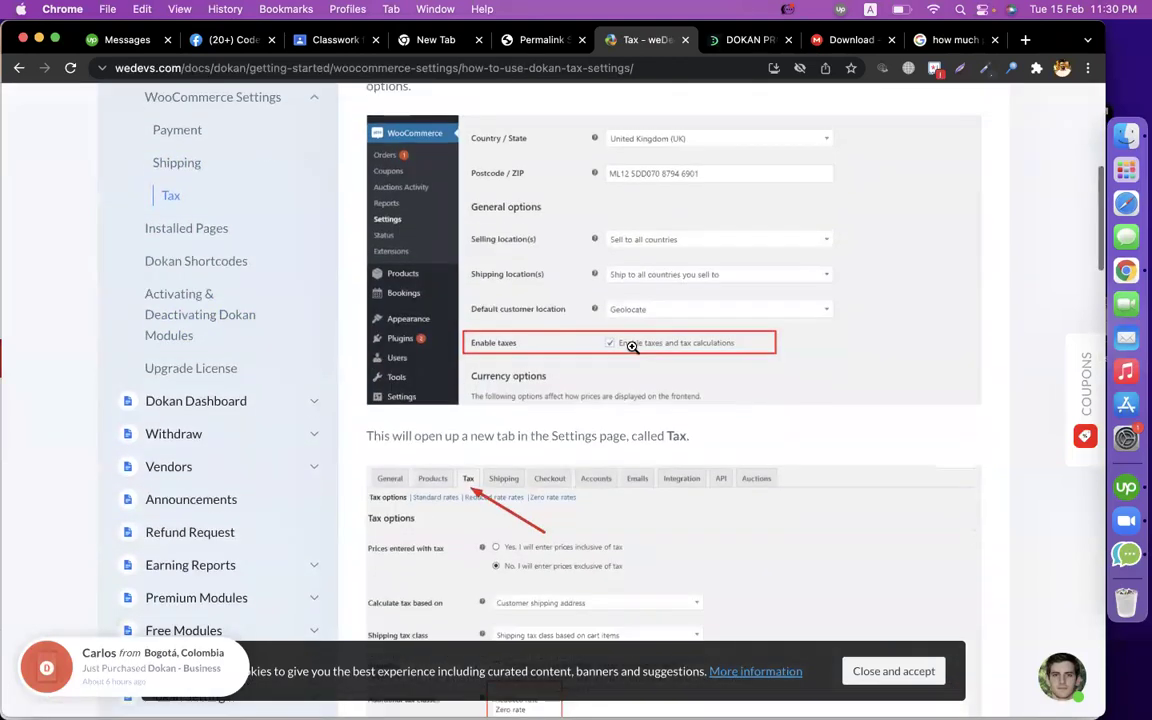
left_click(530, 40)
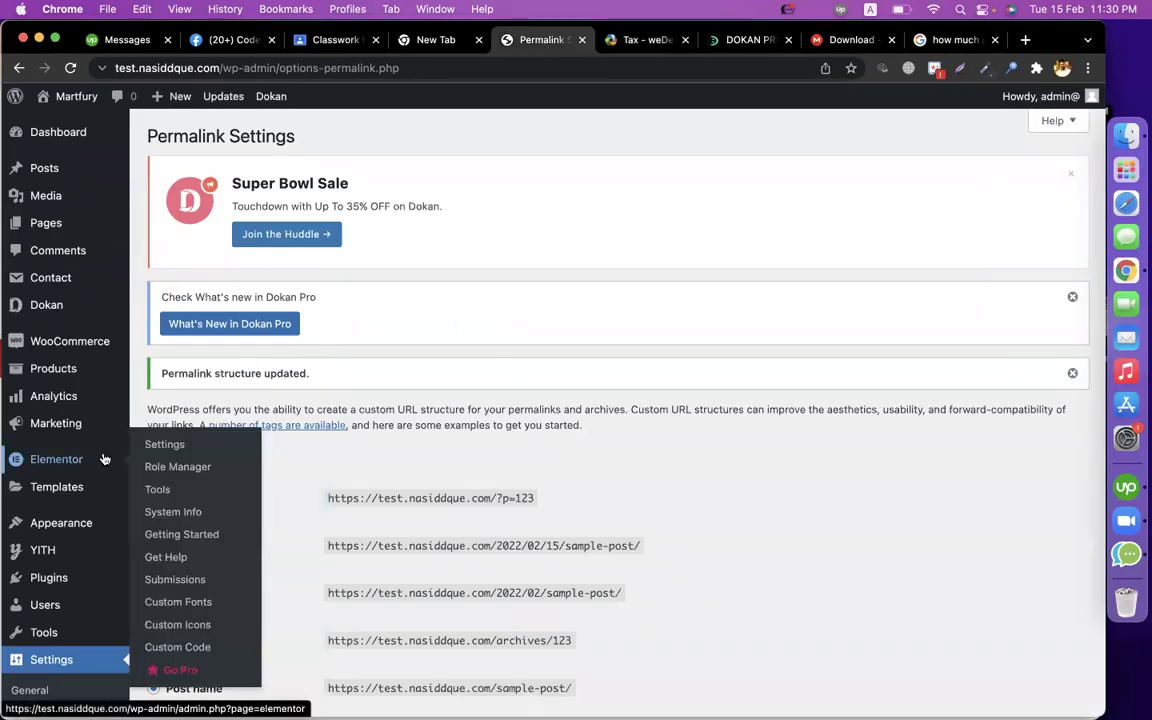
Review WooCommerce payment methods and the Canada, Dhaka Outside and inside shipping zones.
mouse_move(63, 346)
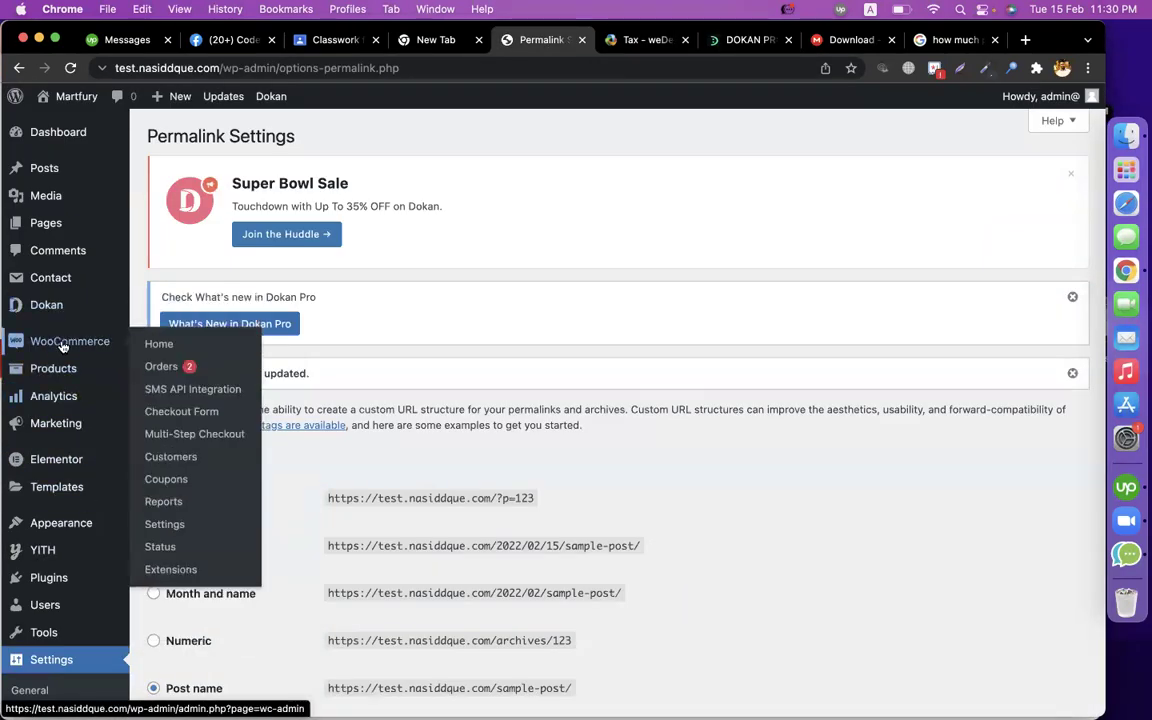
left_click(181, 525)
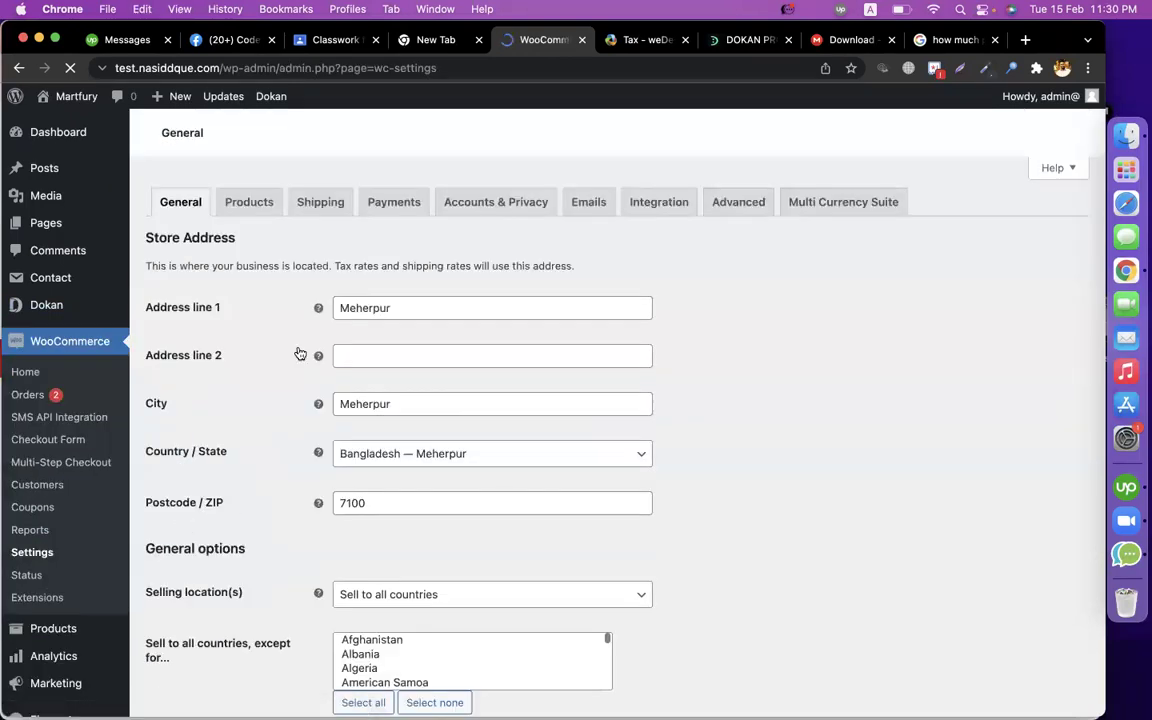
left_click(410, 202)
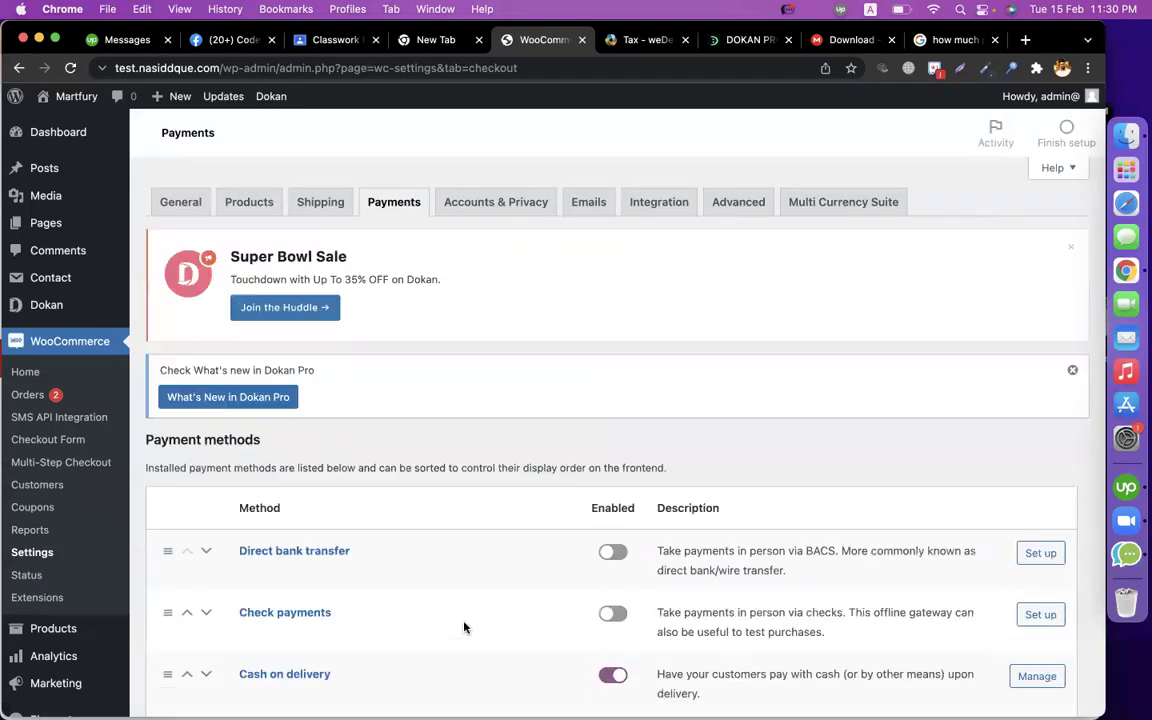
scroll(530, 501, "down", 3)
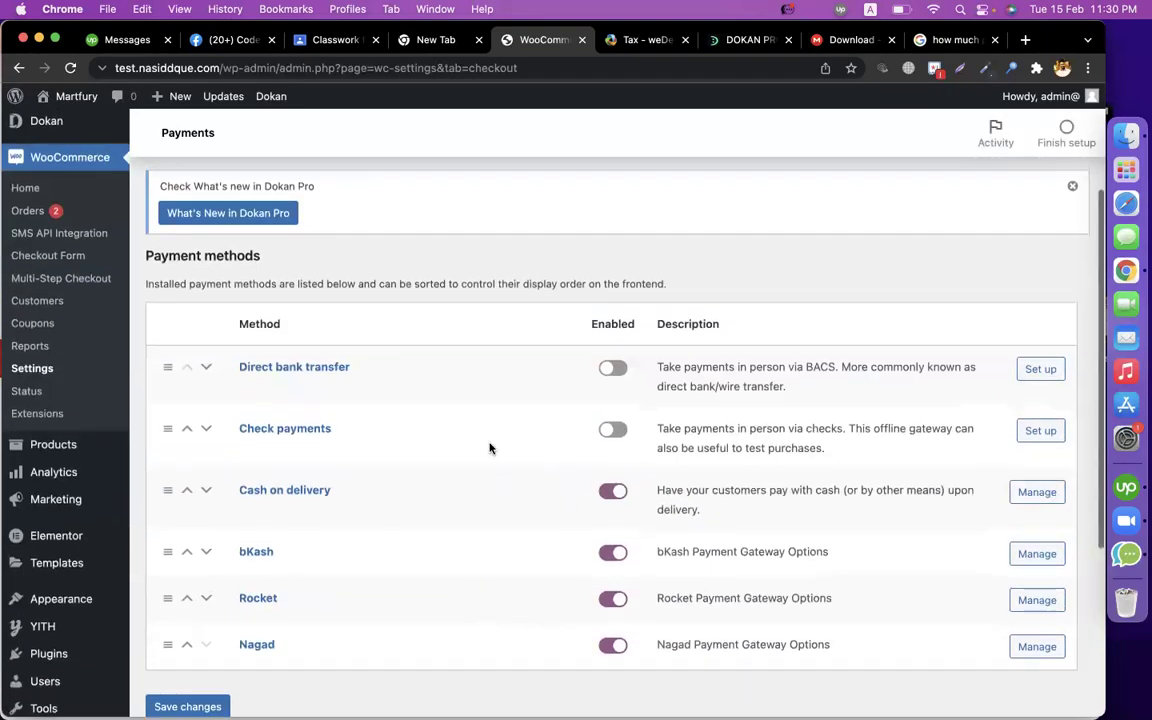
scroll(489, 447, "up", 4)
left_click(318, 201)
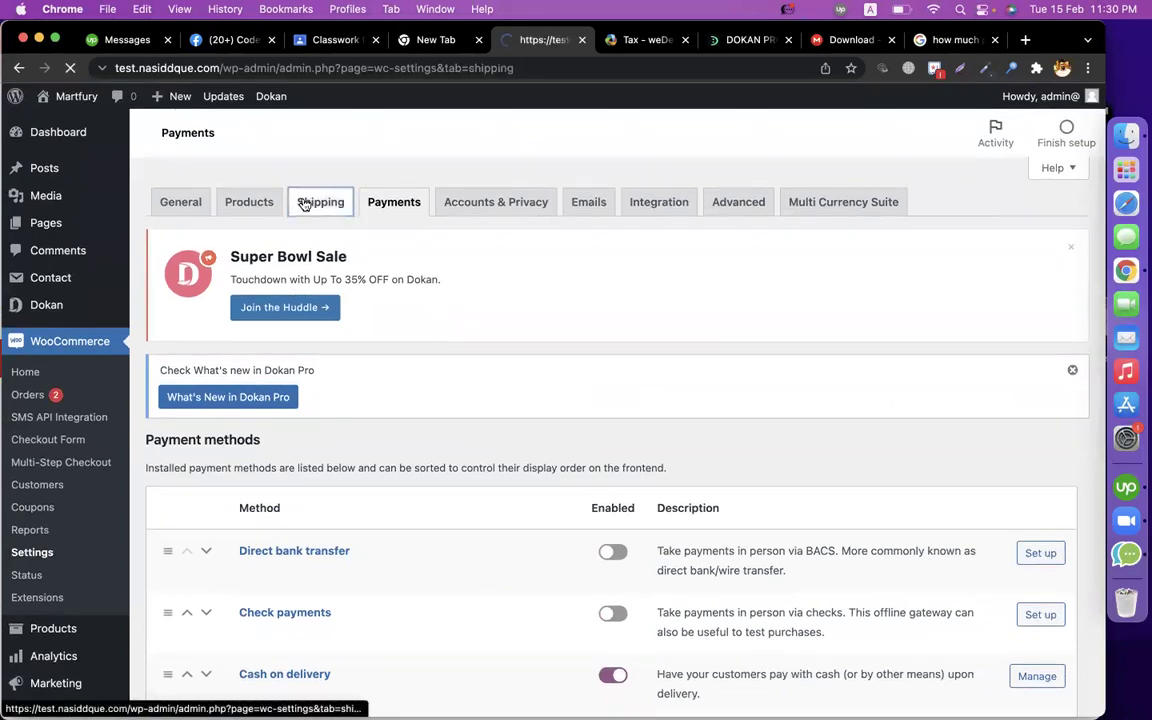
scroll(420, 426, "down", 2)
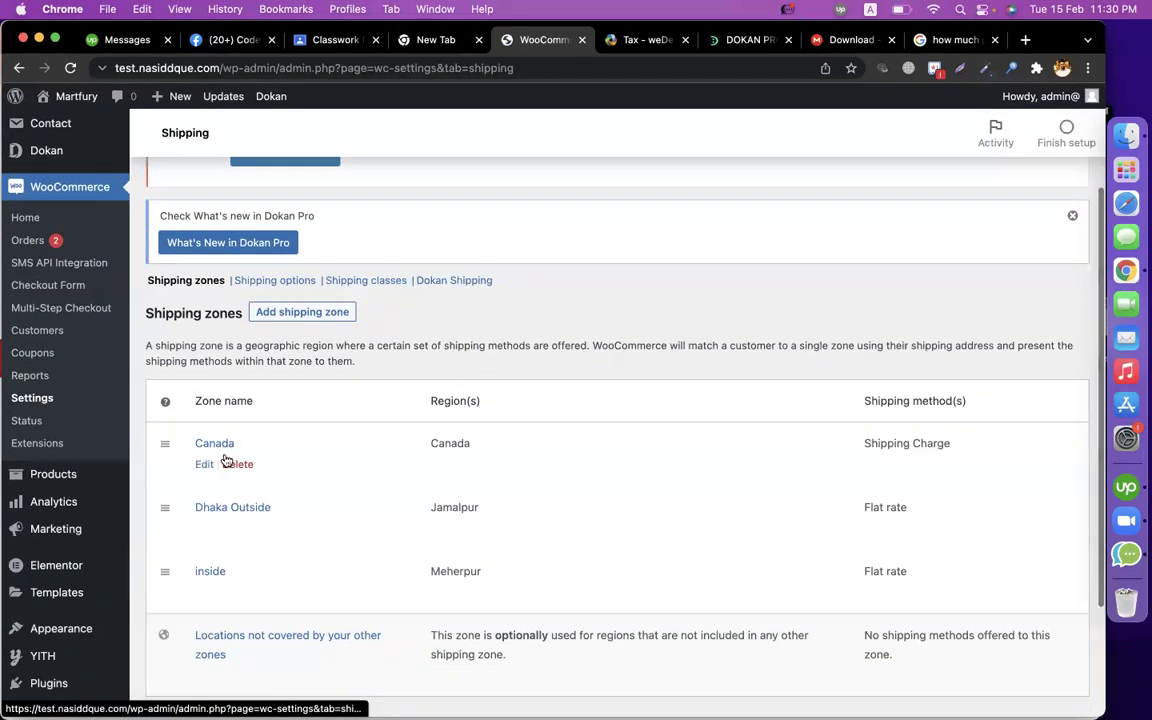
scroll(435, 415, "up", 3)
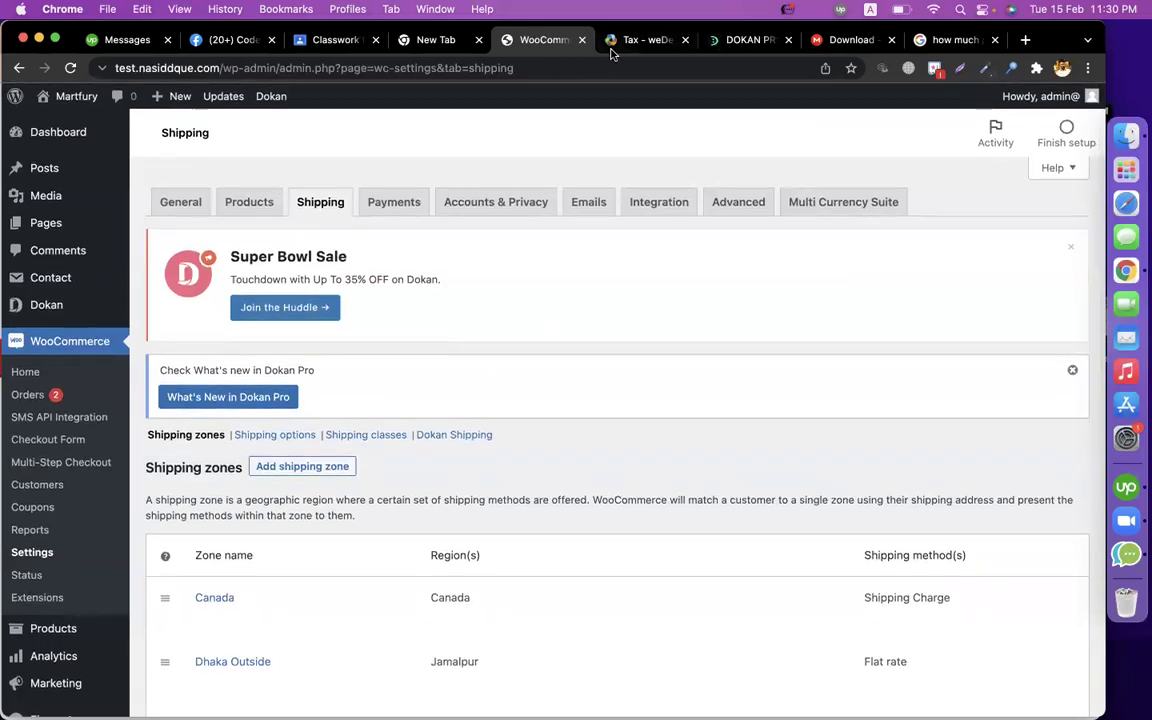
left_click(645, 40)
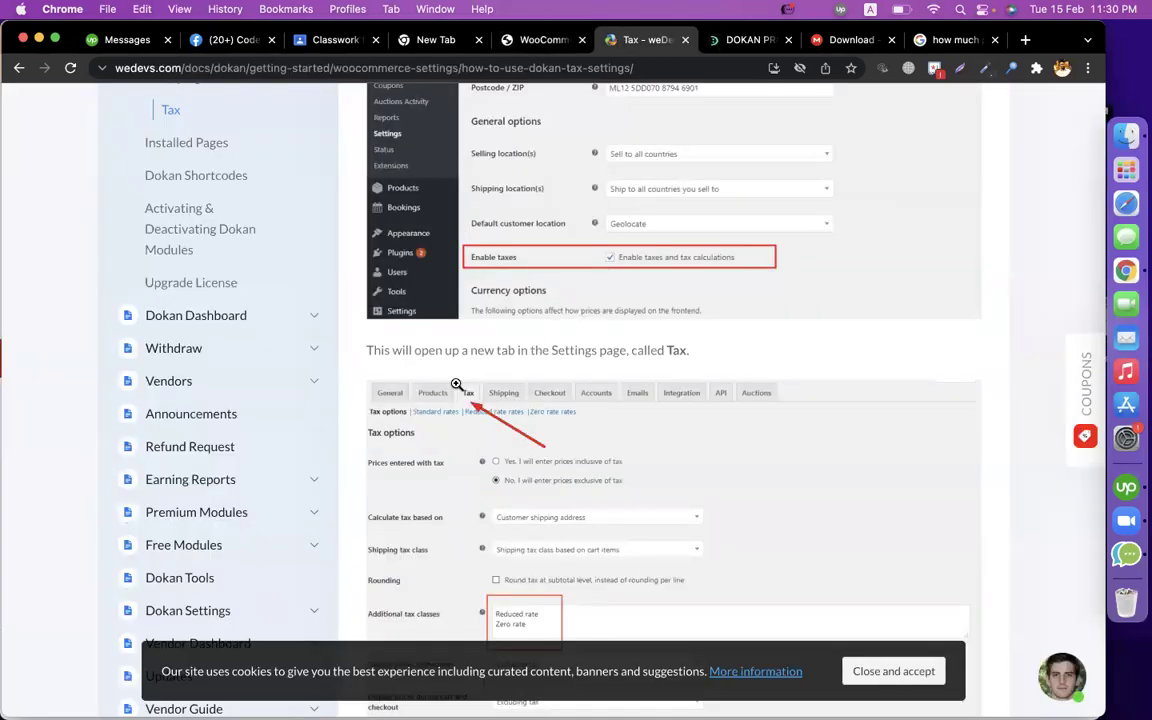
Locate the Enable taxes option in WooCommerce General settings.
scroll(424, 370, "up", 5)
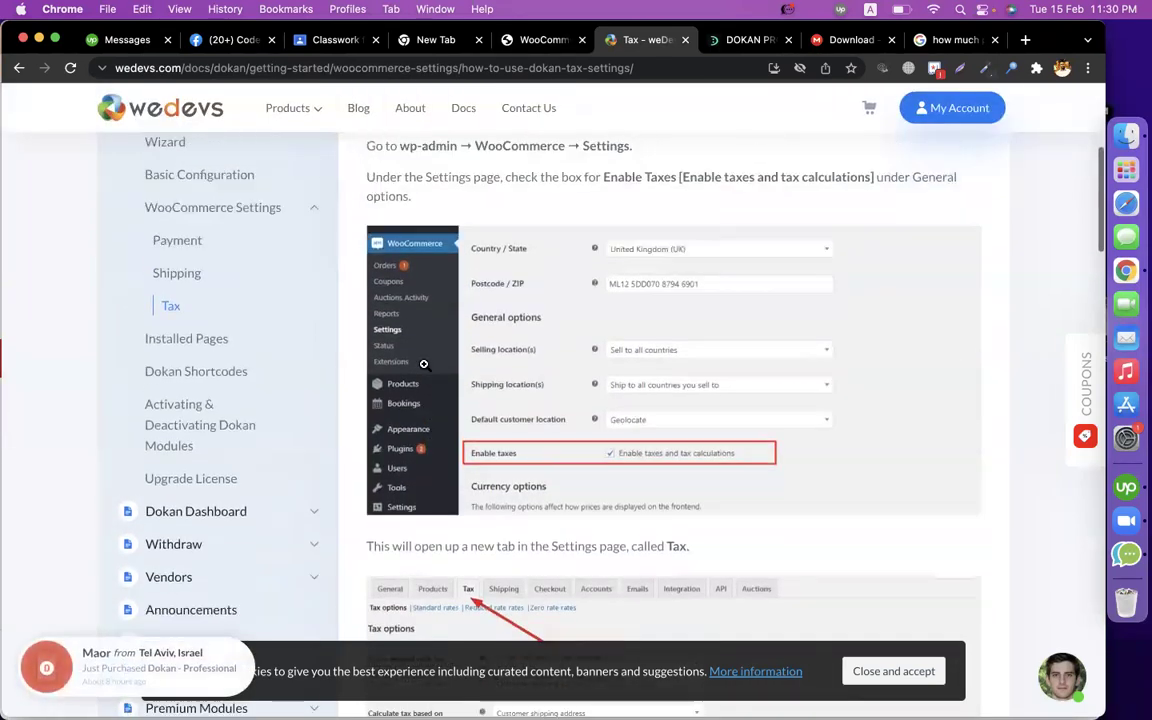
left_click_drag(400, 249, 646, 250)
left_click(520, 40)
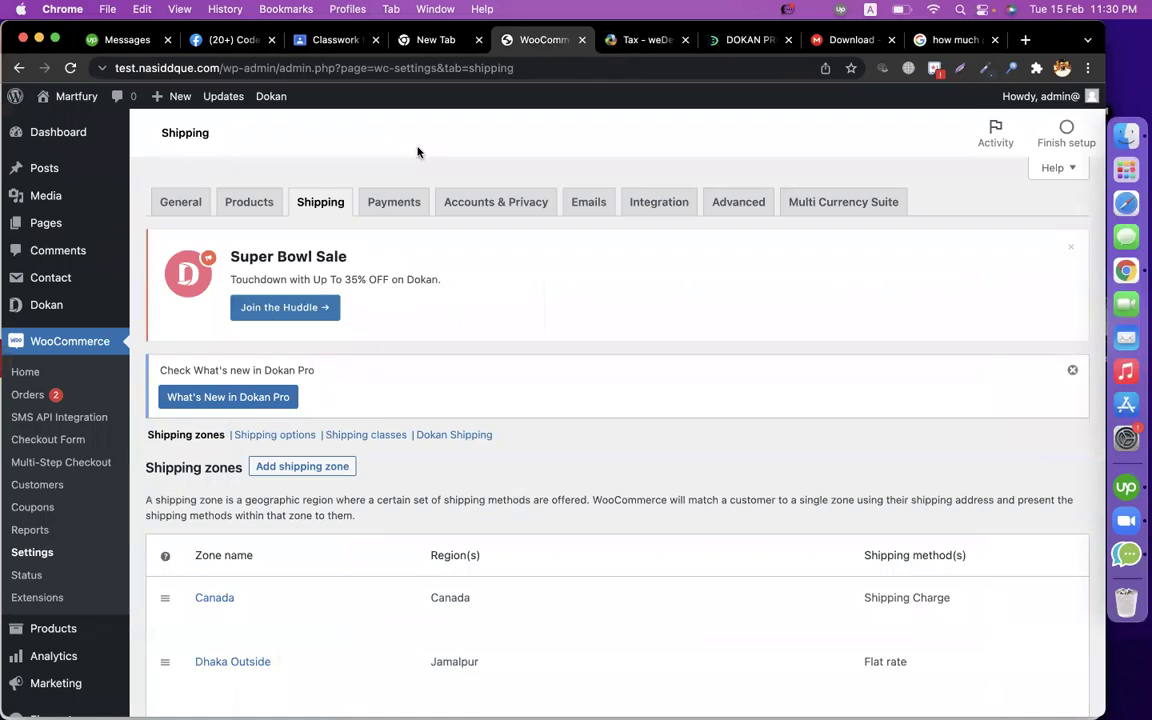
left_click(35, 560)
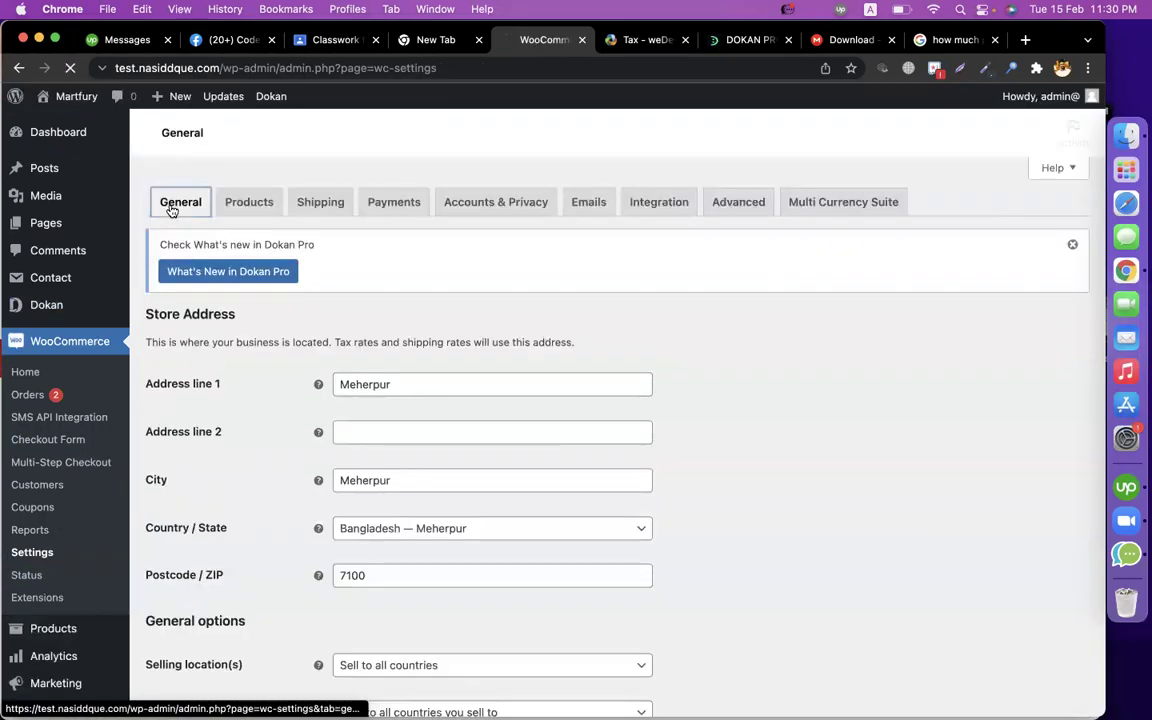
left_click(170, 207)
scroll(592, 442, "down", 5)
scroll(593, 440, "up", 3)
scroll(560, 435, "down", 5)
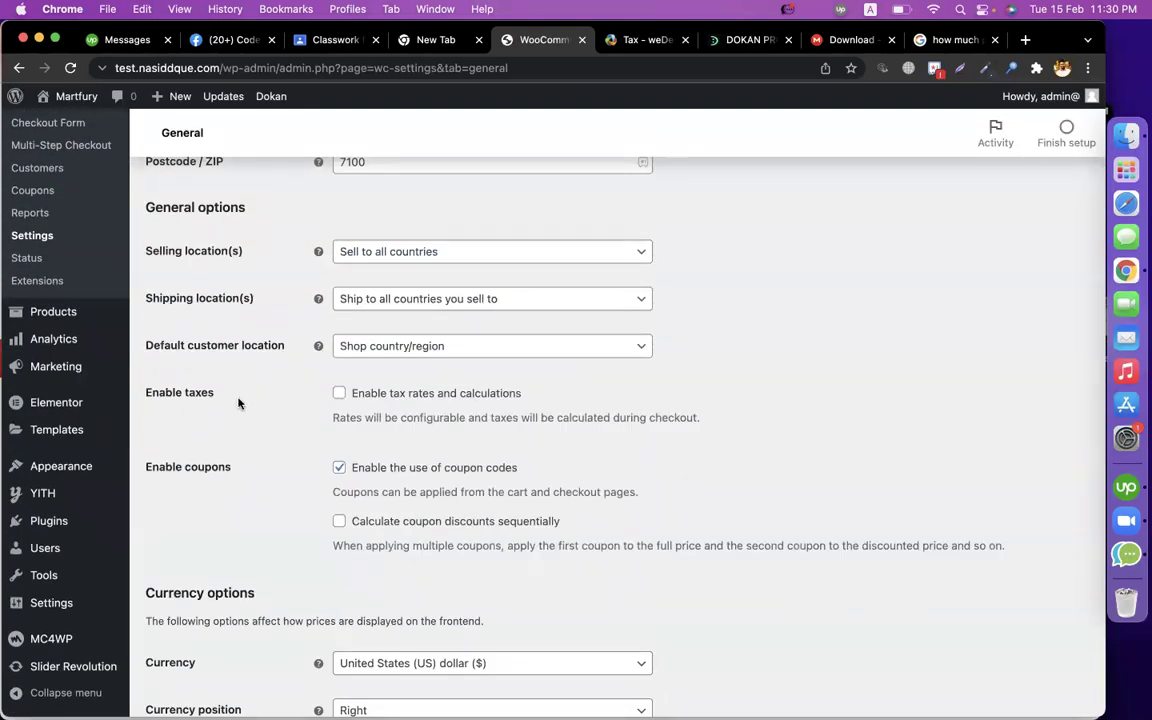
left_click_drag(148, 395, 314, 400)
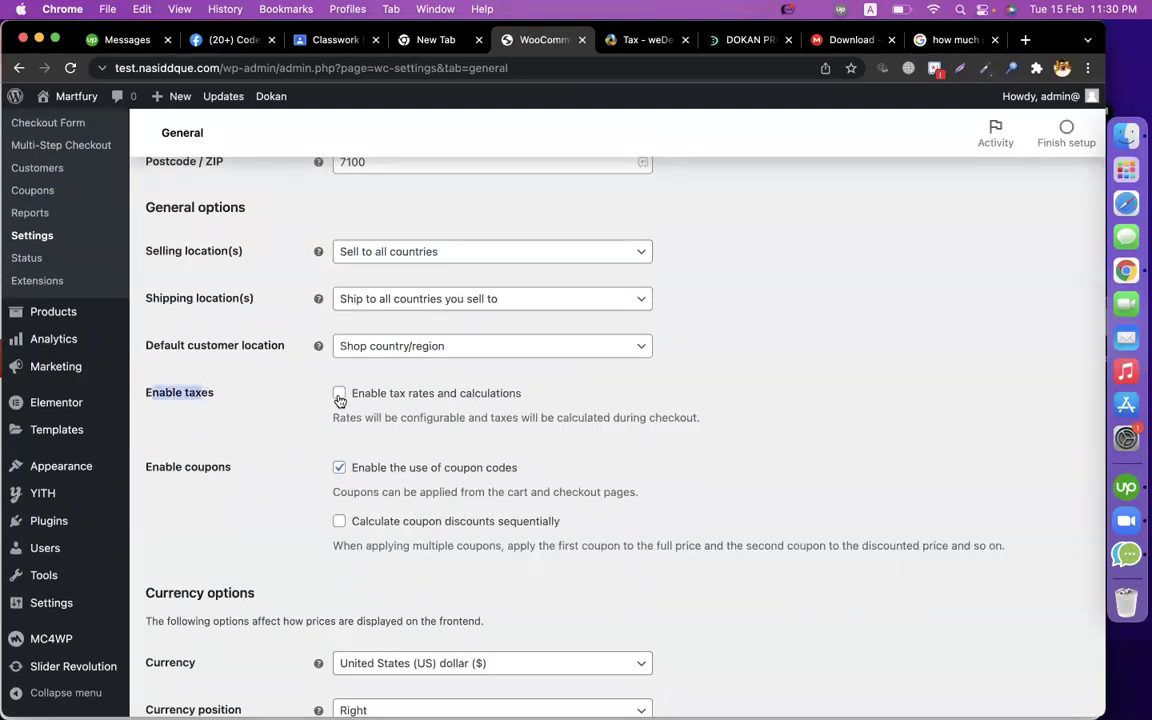
scroll(613, 459, "down", 5)
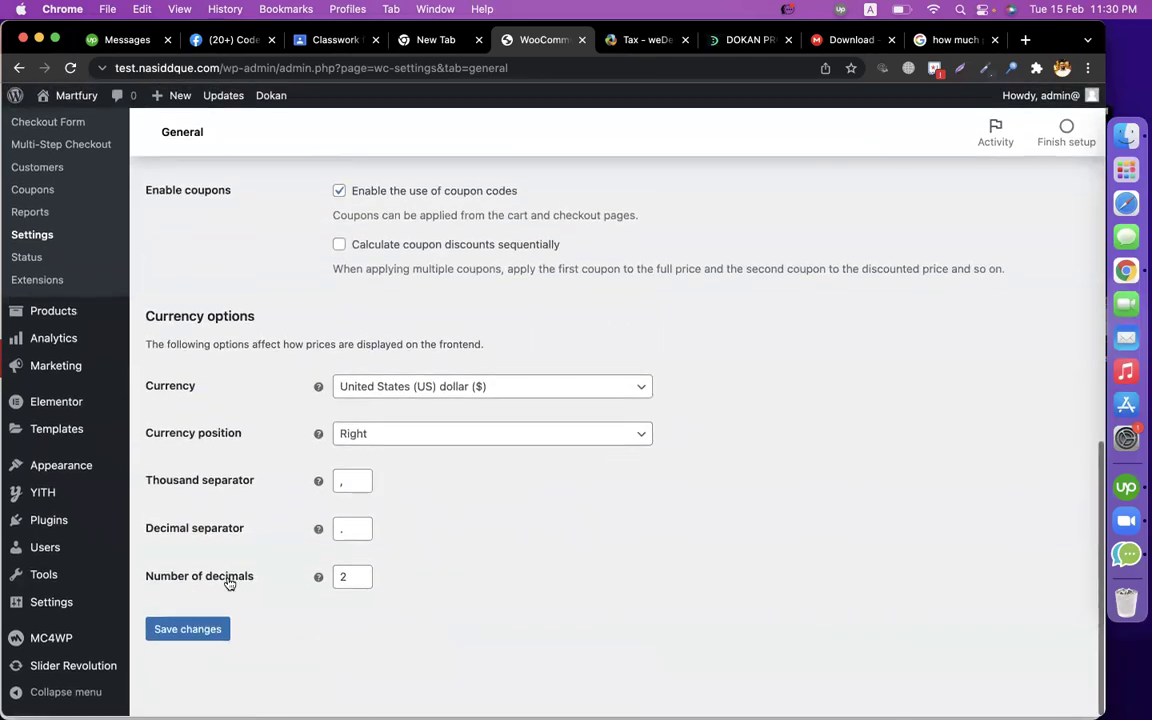
Save WooCommerce General settings with tax rates and calculations enabled.
left_click(641, 41)
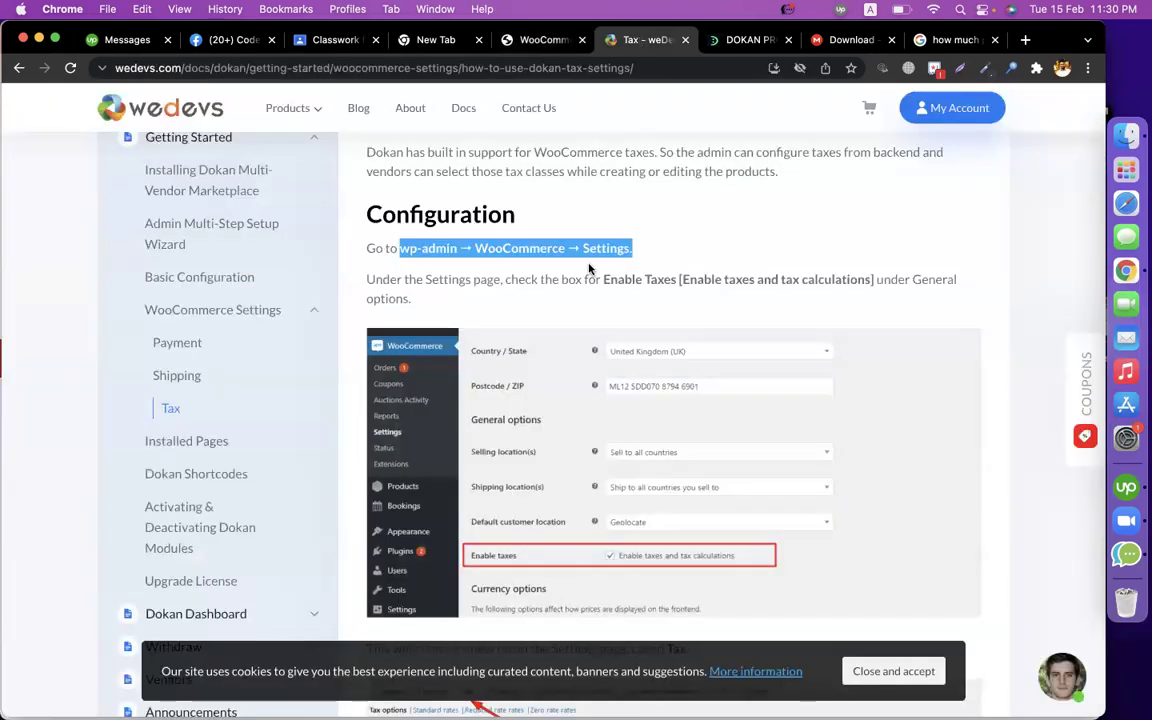
left_click_drag(603, 281, 677, 281)
scroll(624, 471, "down", 4)
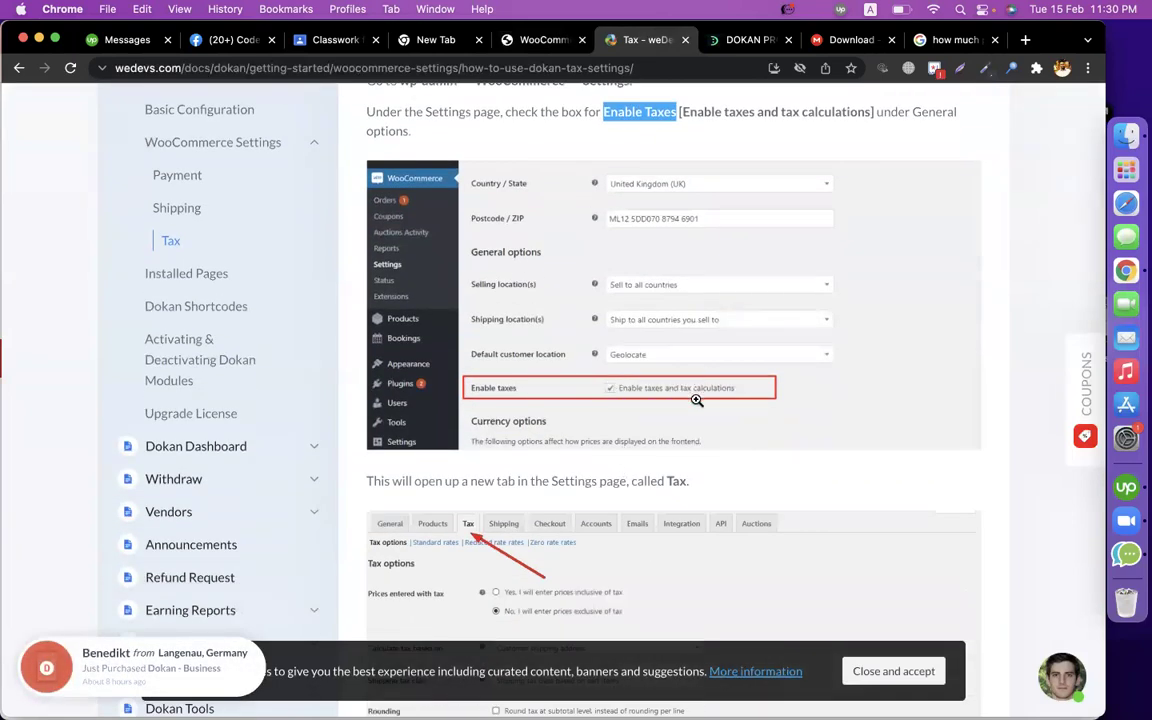
scroll(677, 398, "down", 5)
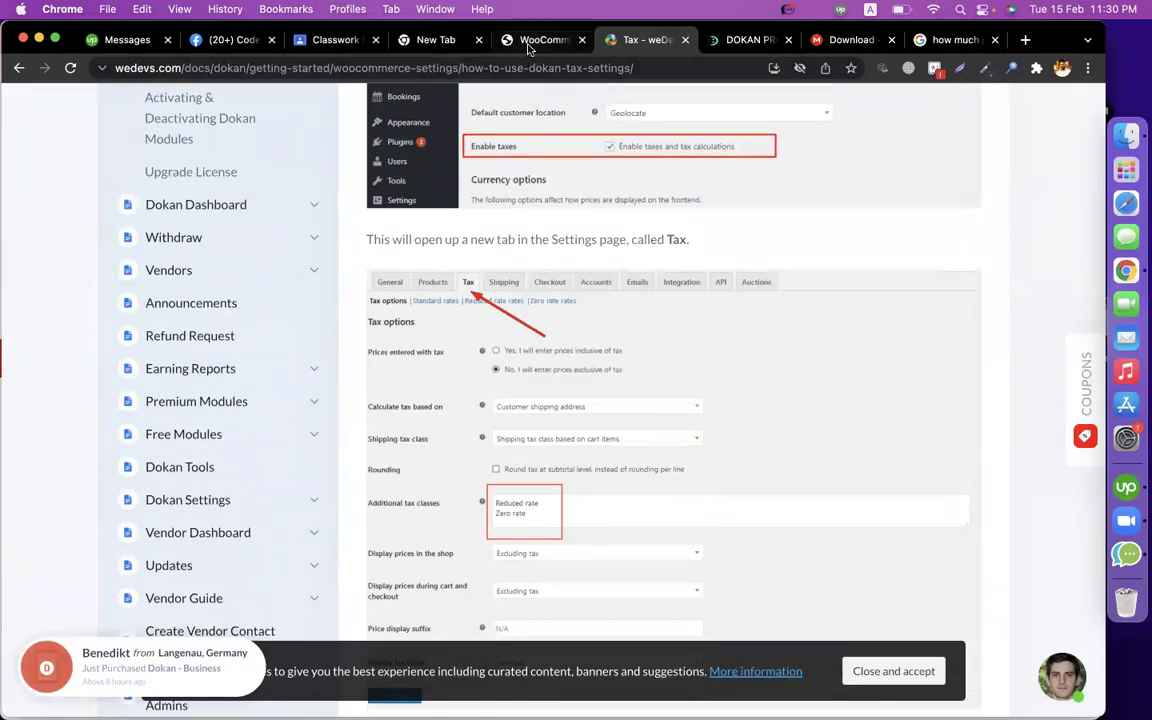
left_click(528, 42)
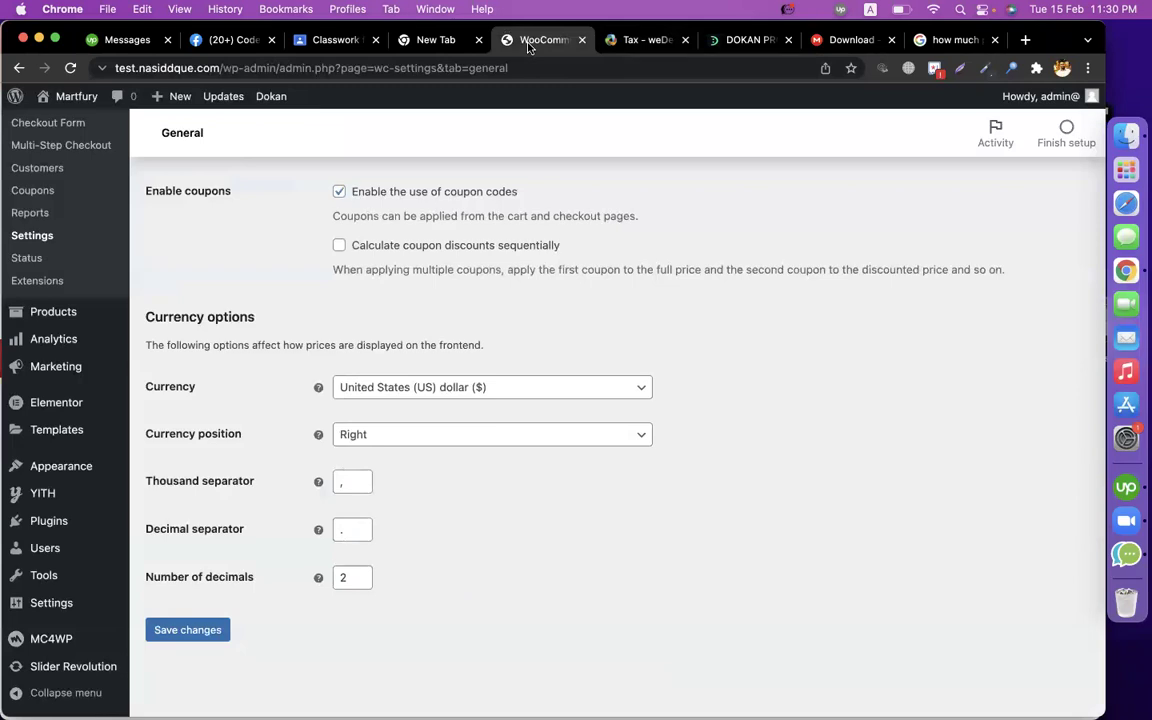
left_click(221, 629)
left_click(625, 40)
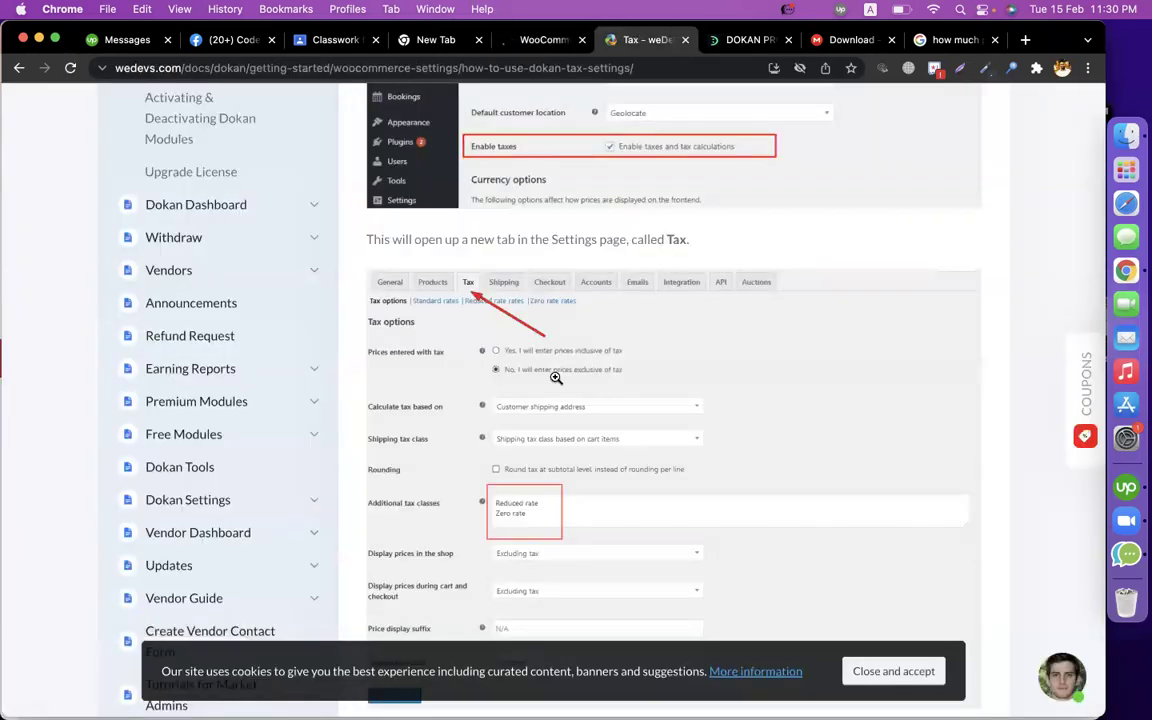
left_click(538, 33)
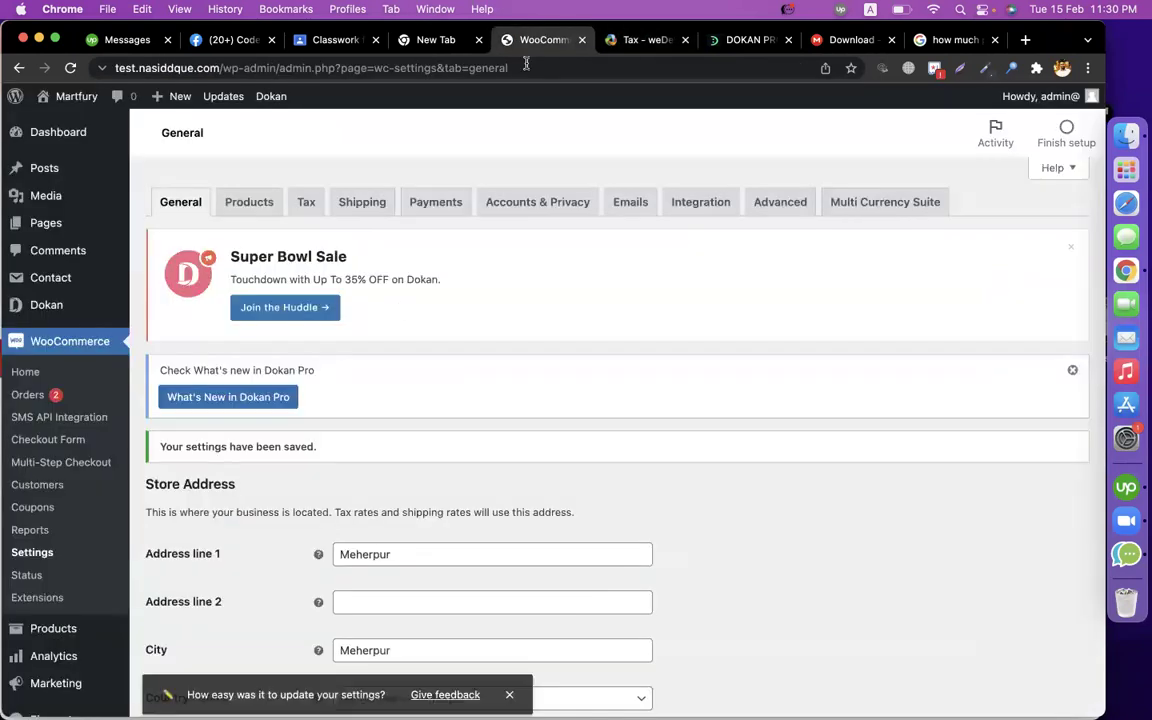
left_click(305, 210)
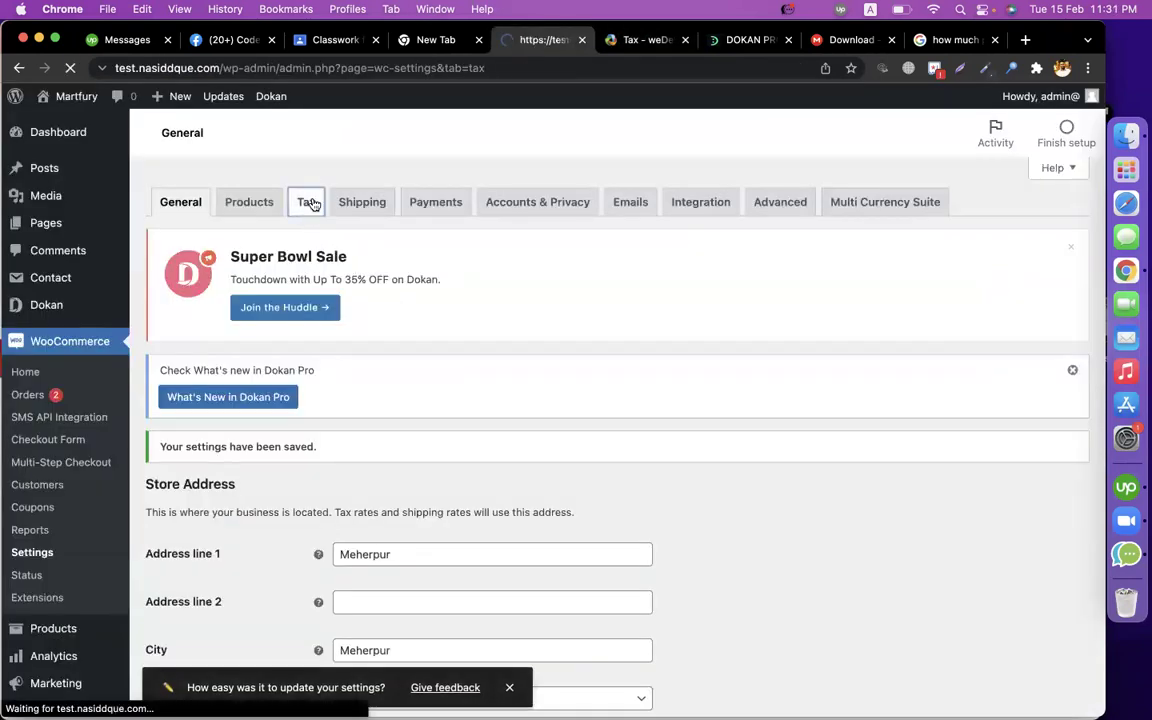
Compare the WooCommerce Tax options and Additional tax classes with the tax documentation.
key("ctrl+Tab")
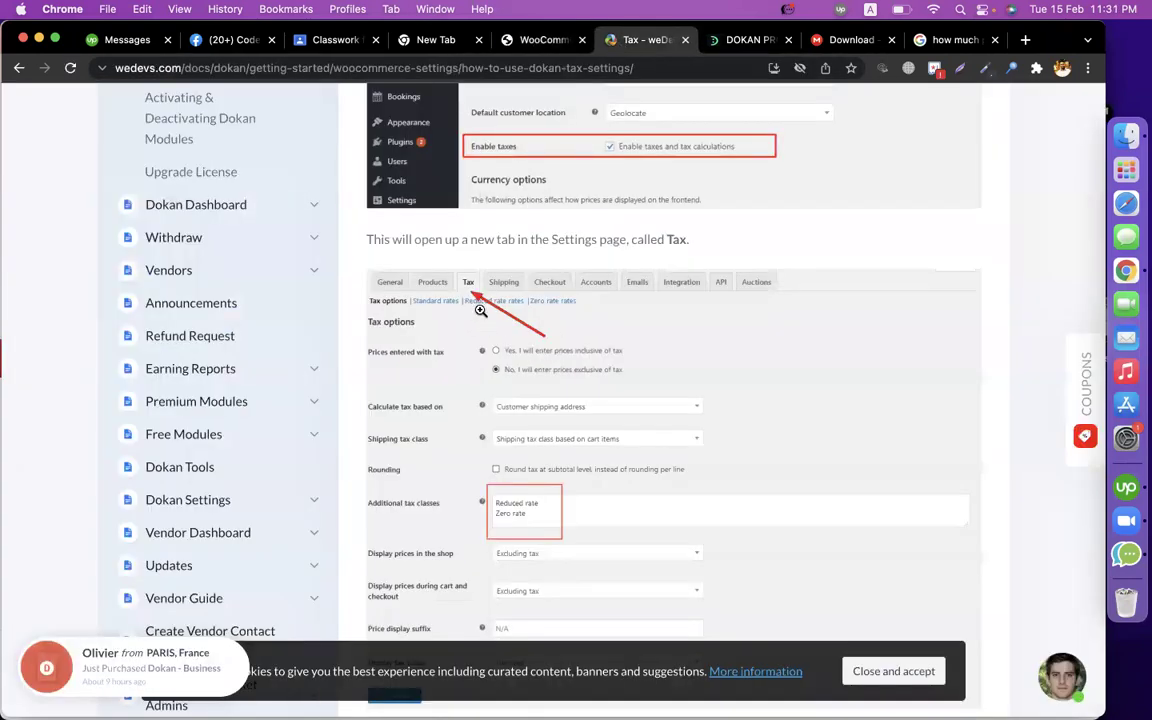
scroll(481, 311, "down", 3)
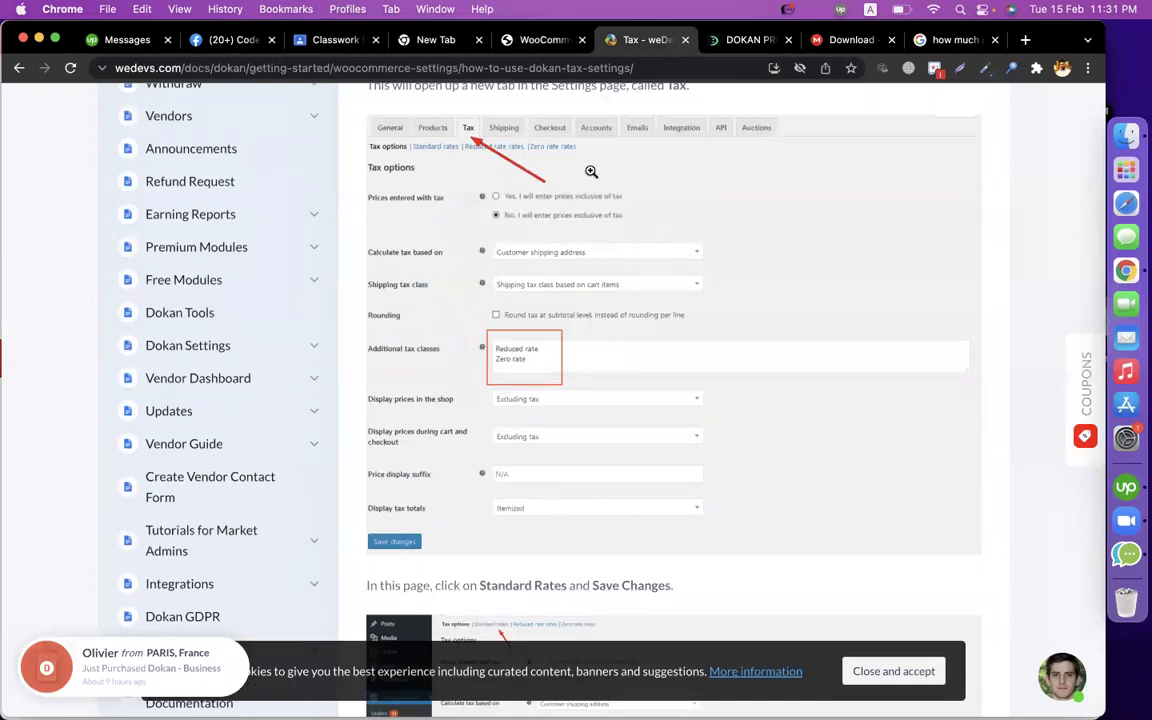
key("ctrl+shift+Tab")
scroll(440, 405, "down", 5)
left_click(420, 402)
left_click(620, 40)
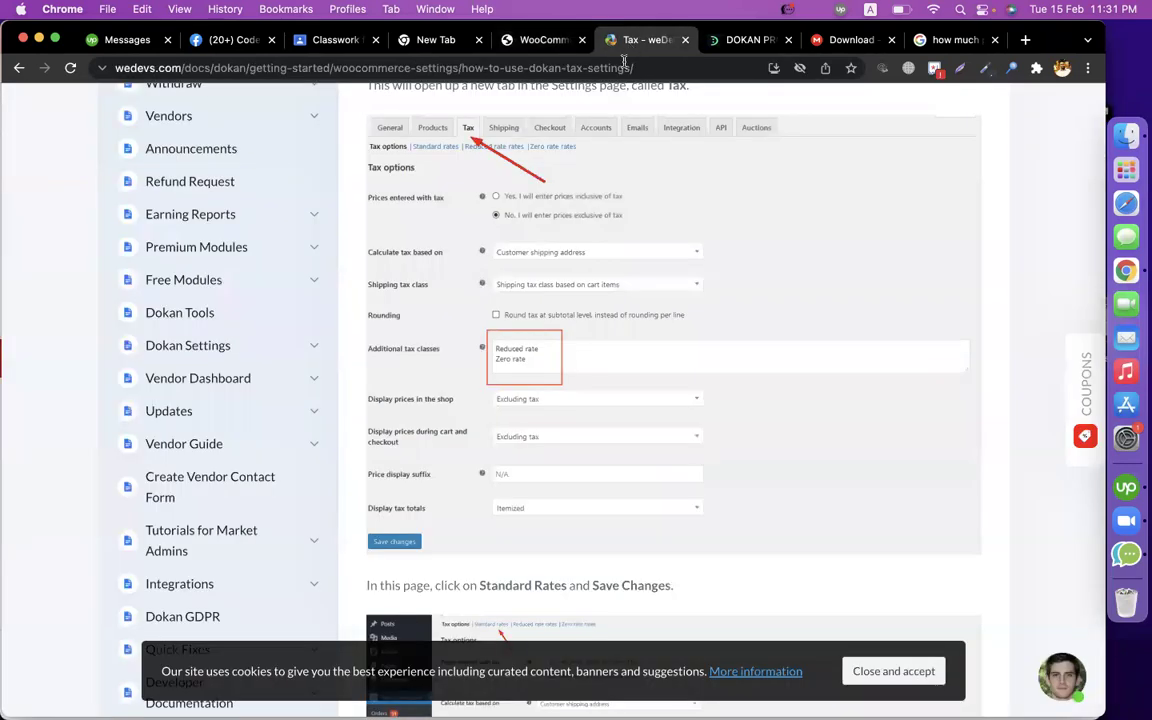
scroll(548, 365, "down", 6)
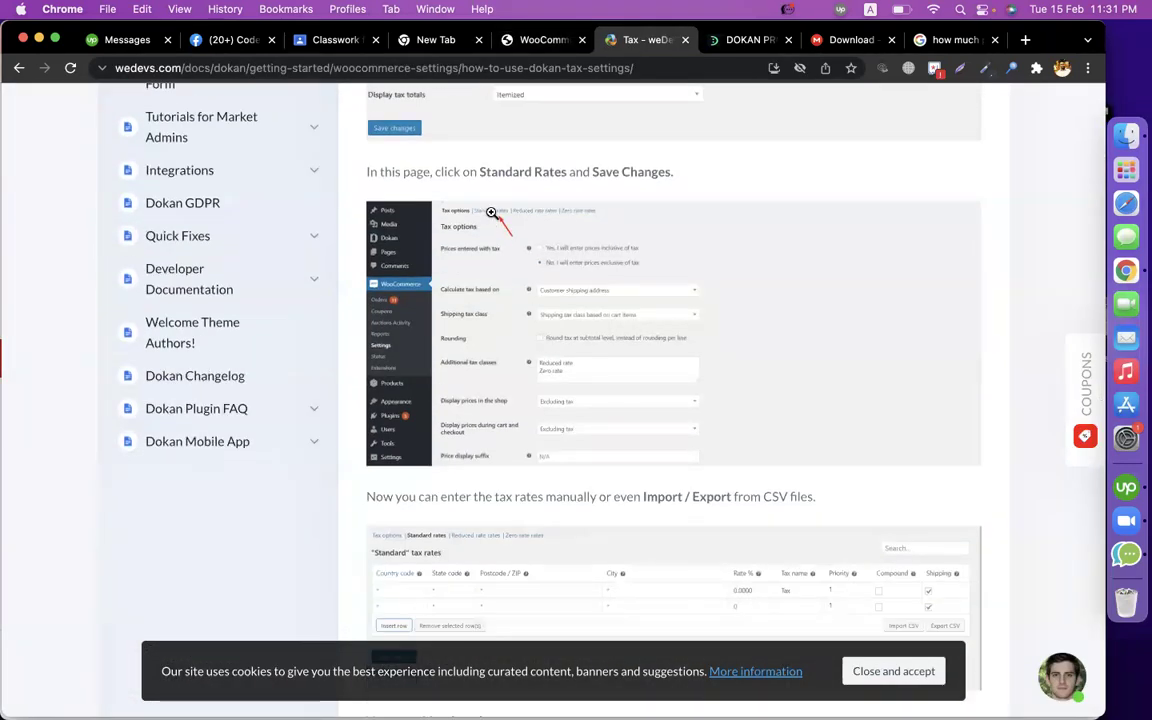
scroll(548, 205, "down", 1)
left_click(549, 44)
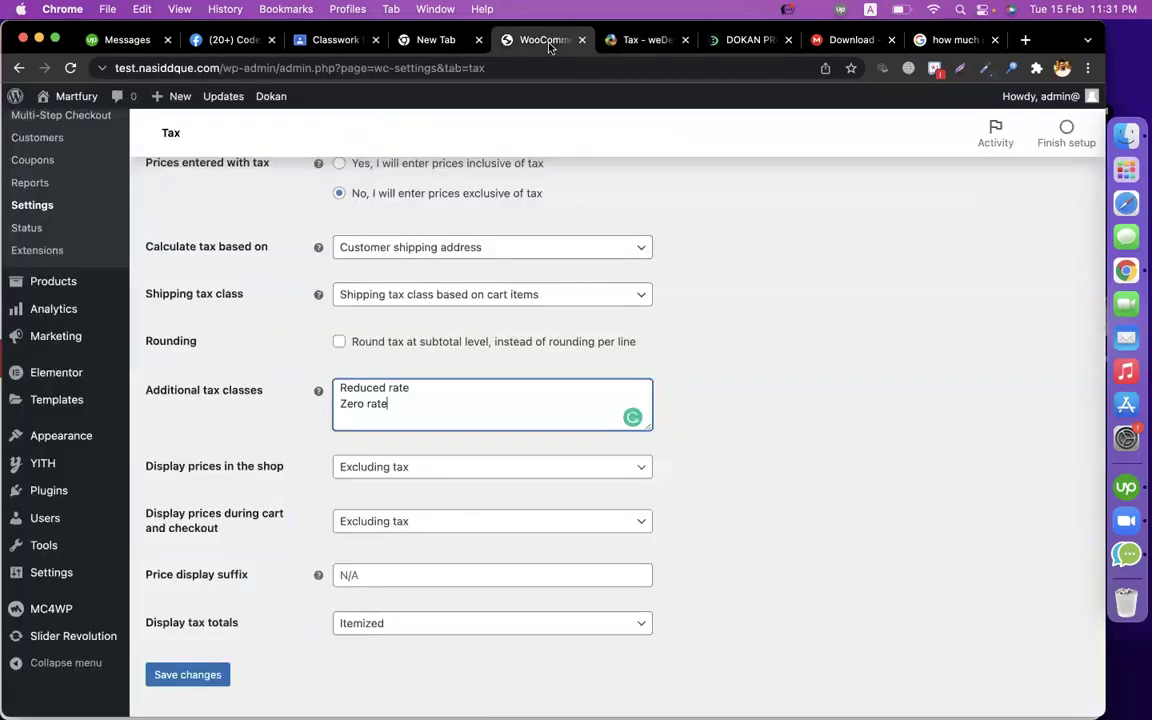
scroll(448, 338, "up", 5)
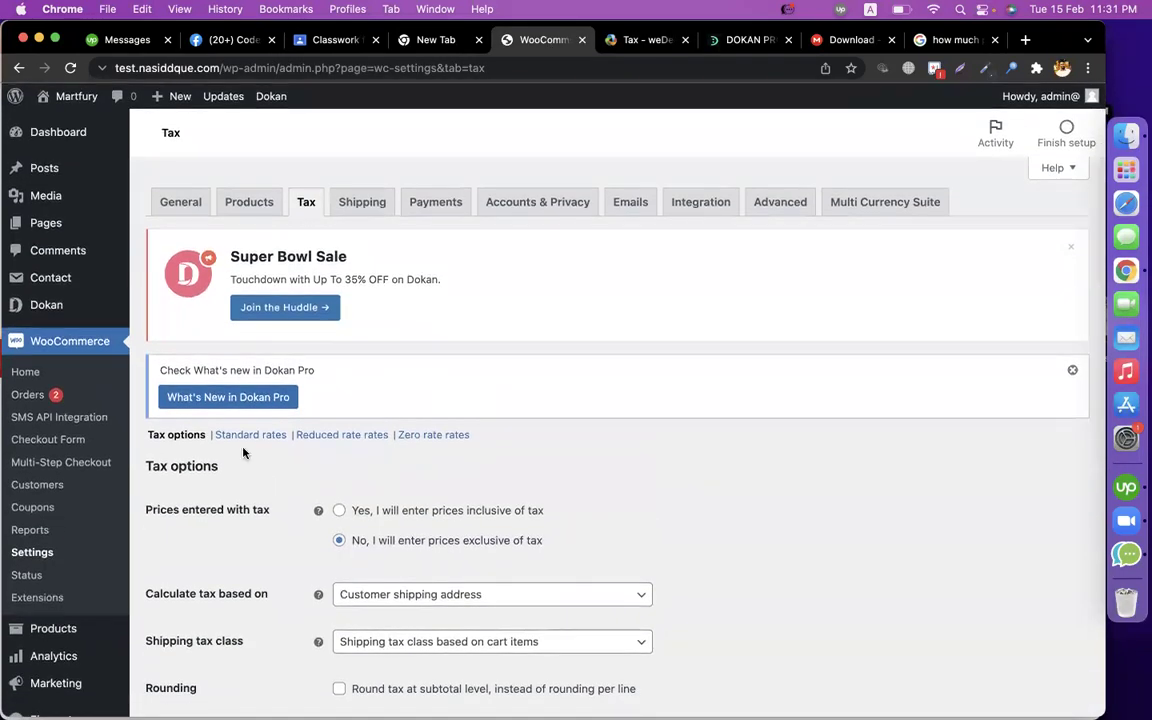
Insert a blank row in the Standard rates table, ready for a country code.
left_click(240, 436)
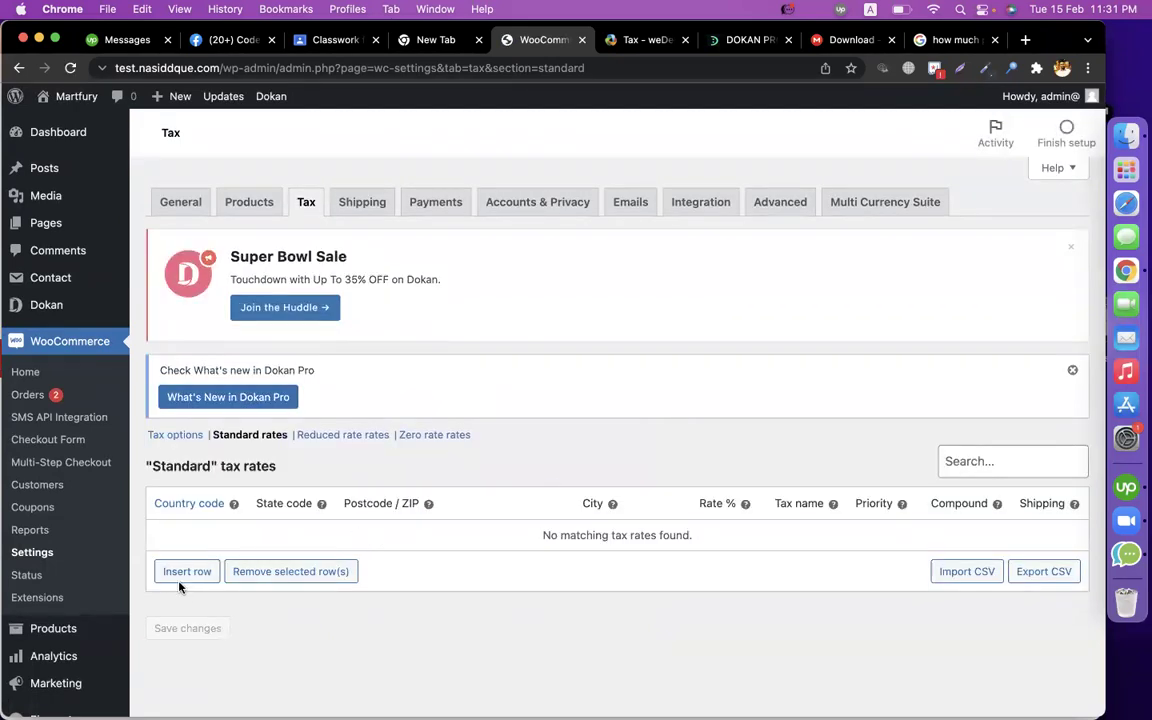
left_click(190, 575)
left_click(215, 549)
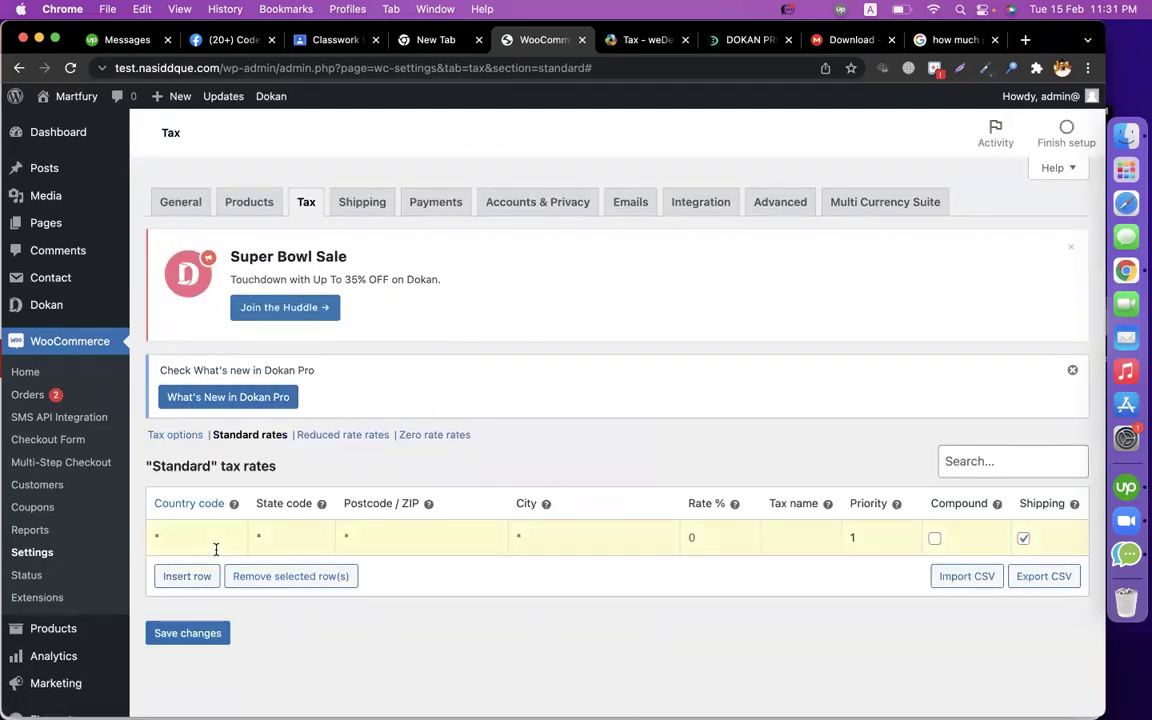
mouse_move(233, 503)
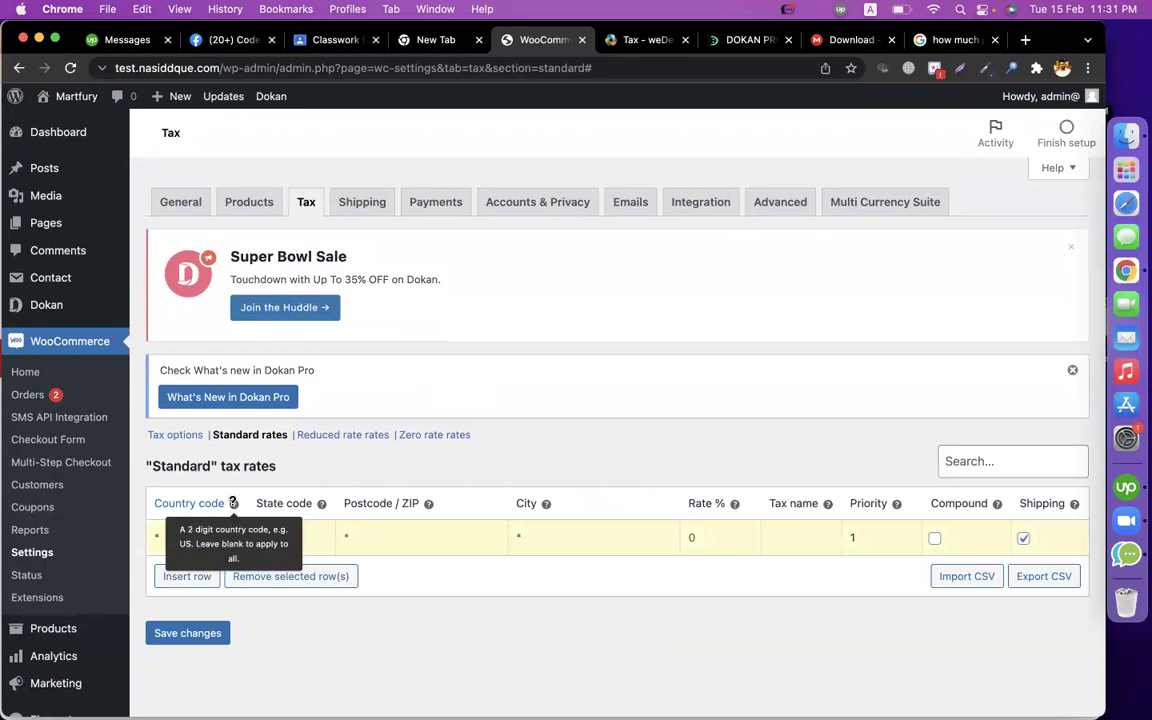
Replace the Google query with '2 digit county code of bd for woocommerce' and run the search.
left_click(955, 38)
triple_click(343, 121)
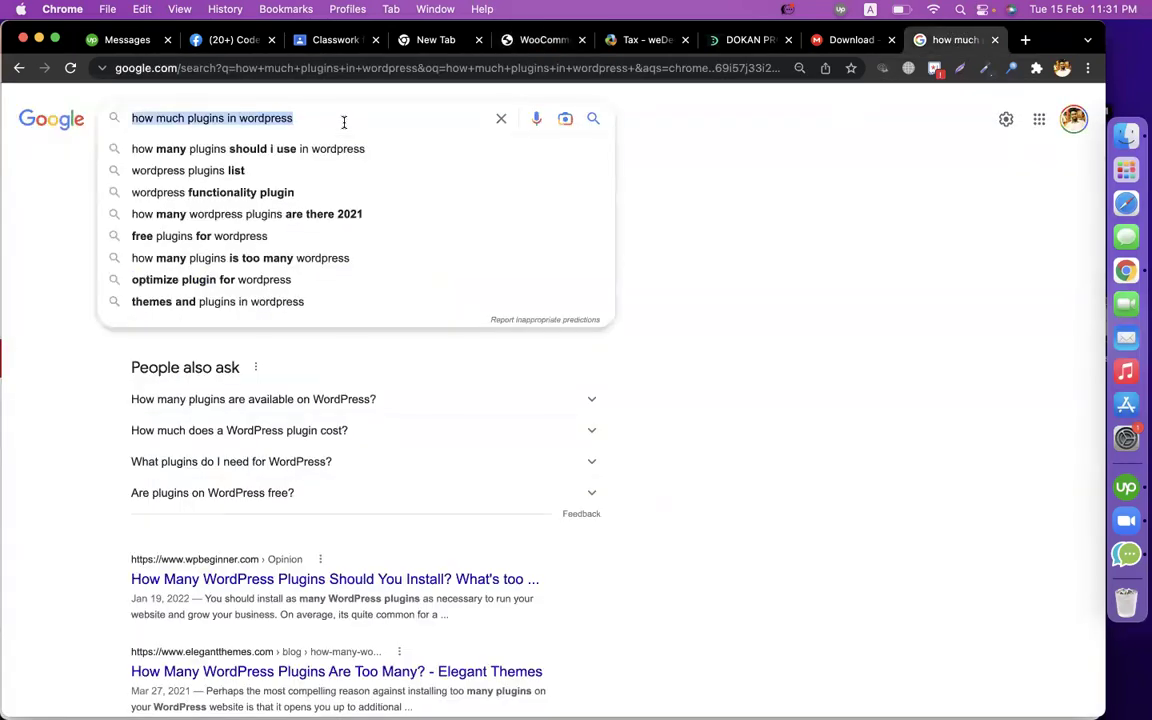
type("2")
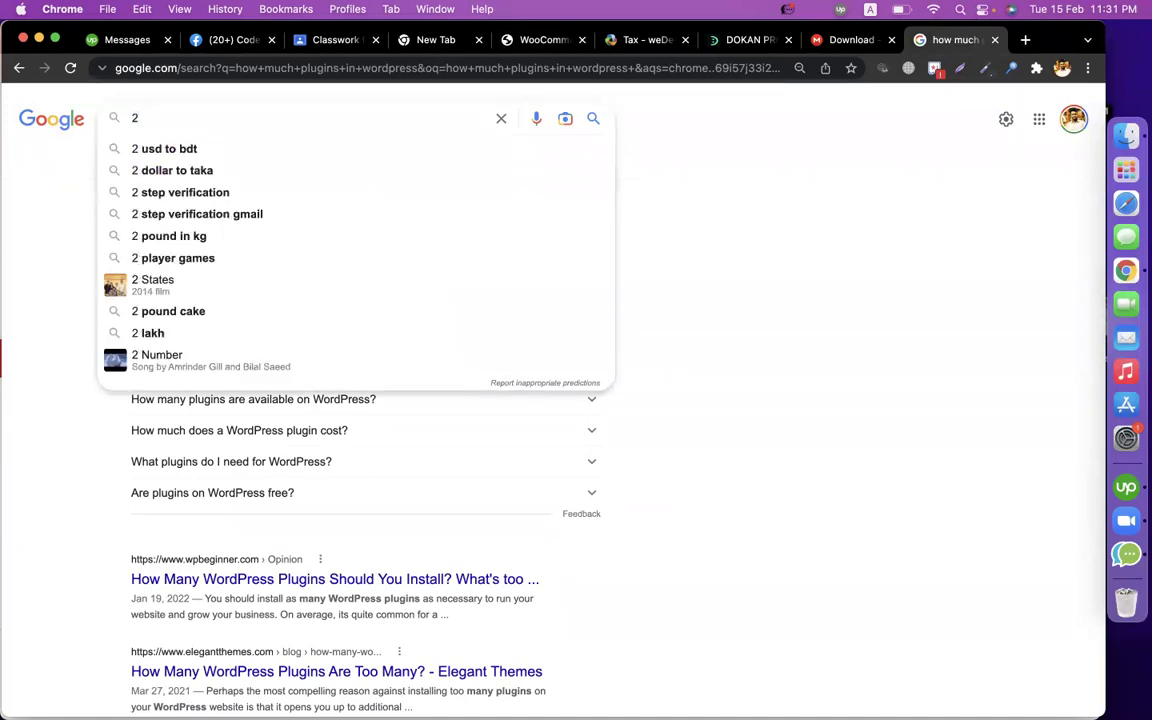
type(" digit countr")
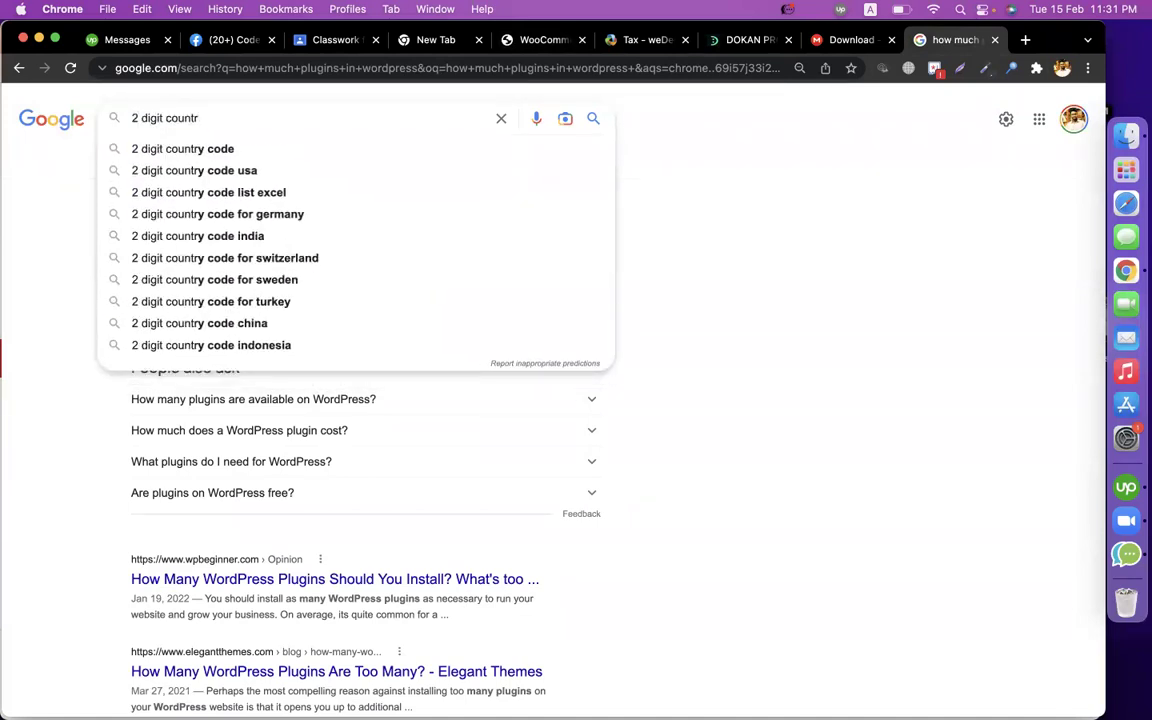
key("BackSpace")
type("y code ")
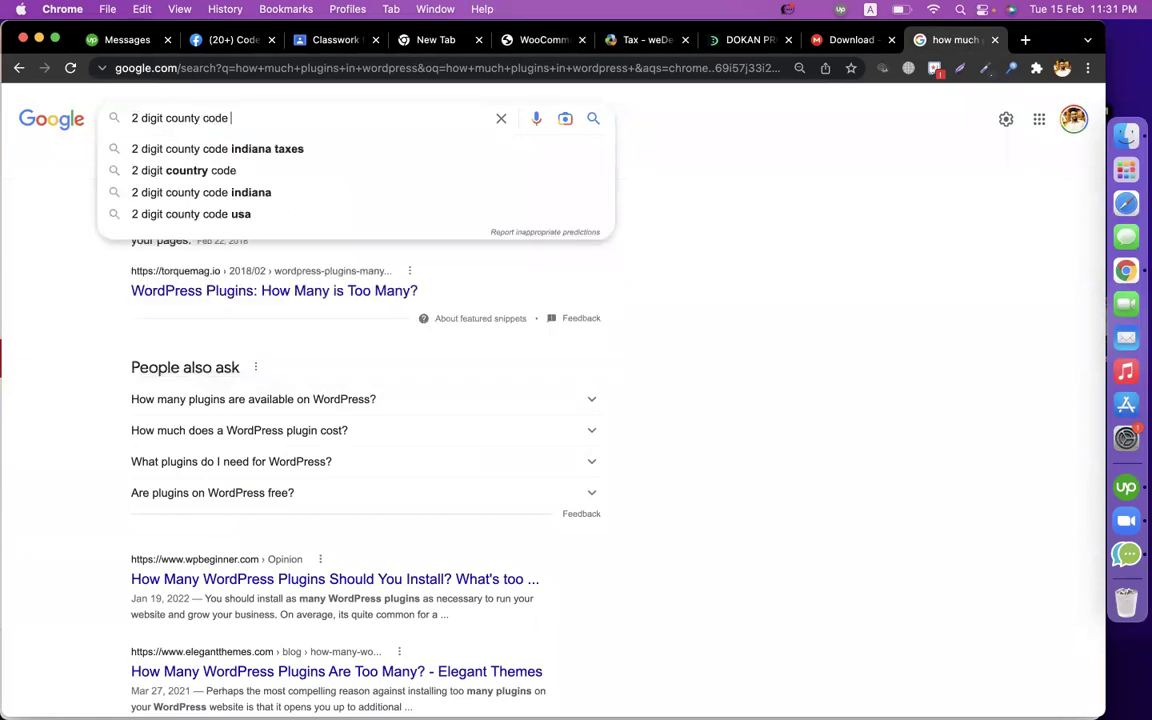
type("of bd for wooxoc")
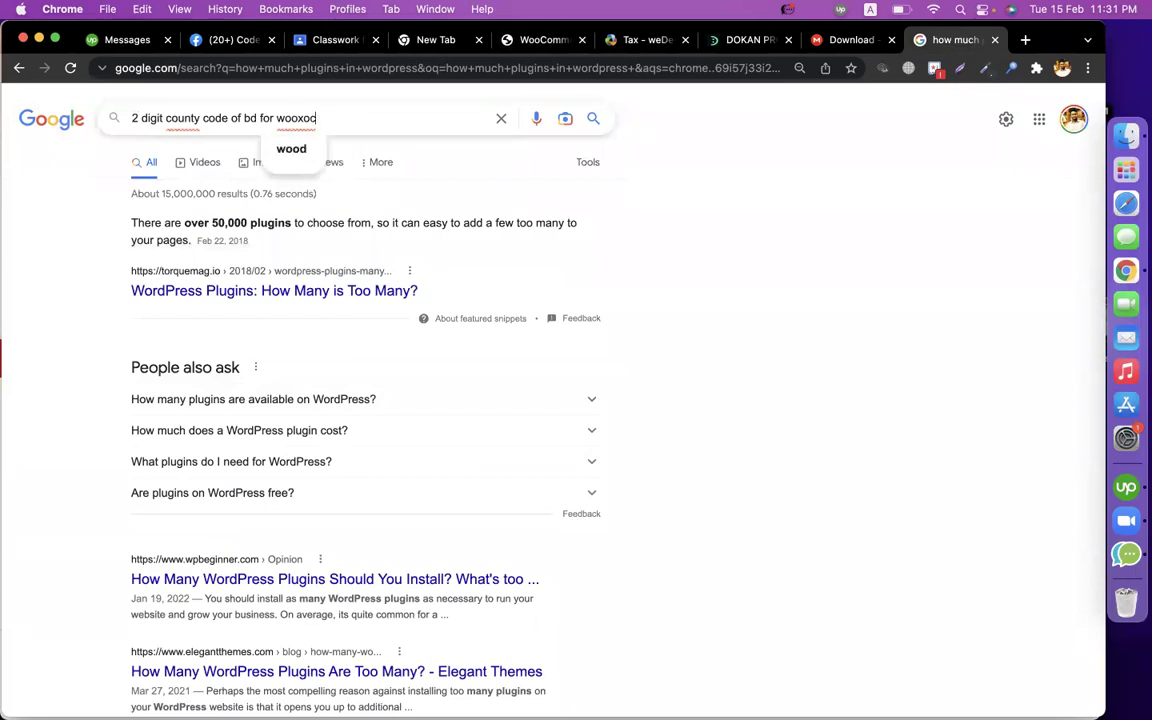
key("BackSpace")
key("BackSpace")
key("BackSpace")
key("Tab")
key("Return")
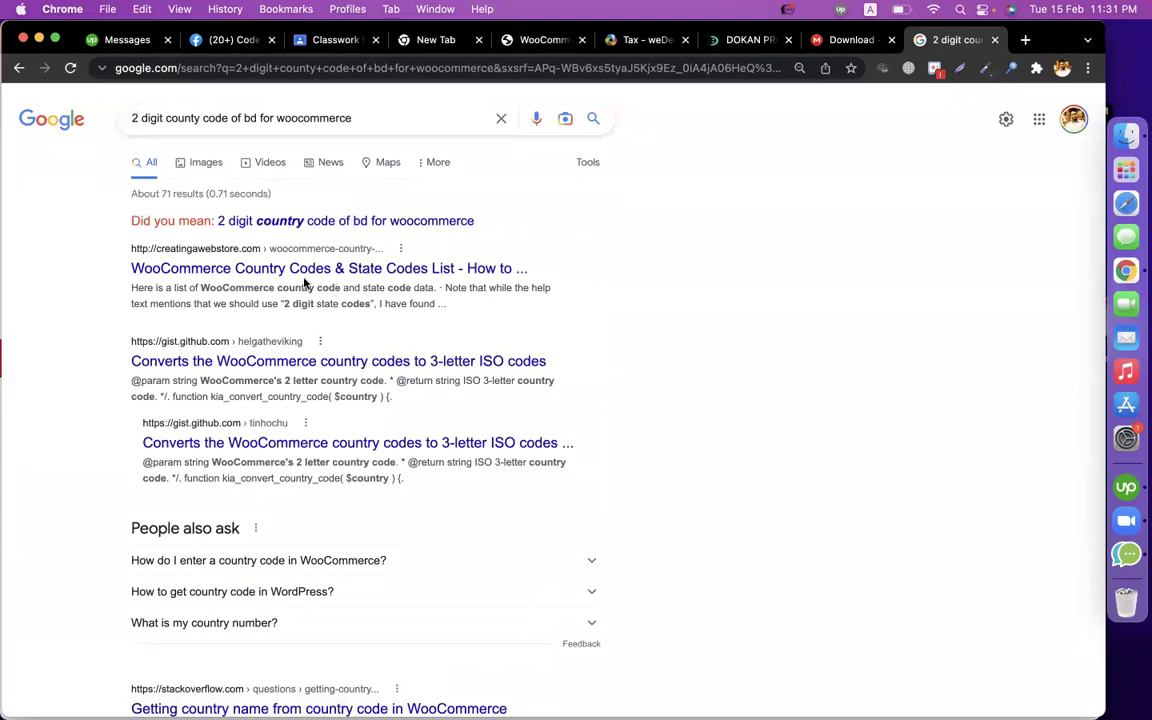
Open the creatingawebstore.com country codes list and select Bangladesh's code BD in the table.
left_click(297, 272)
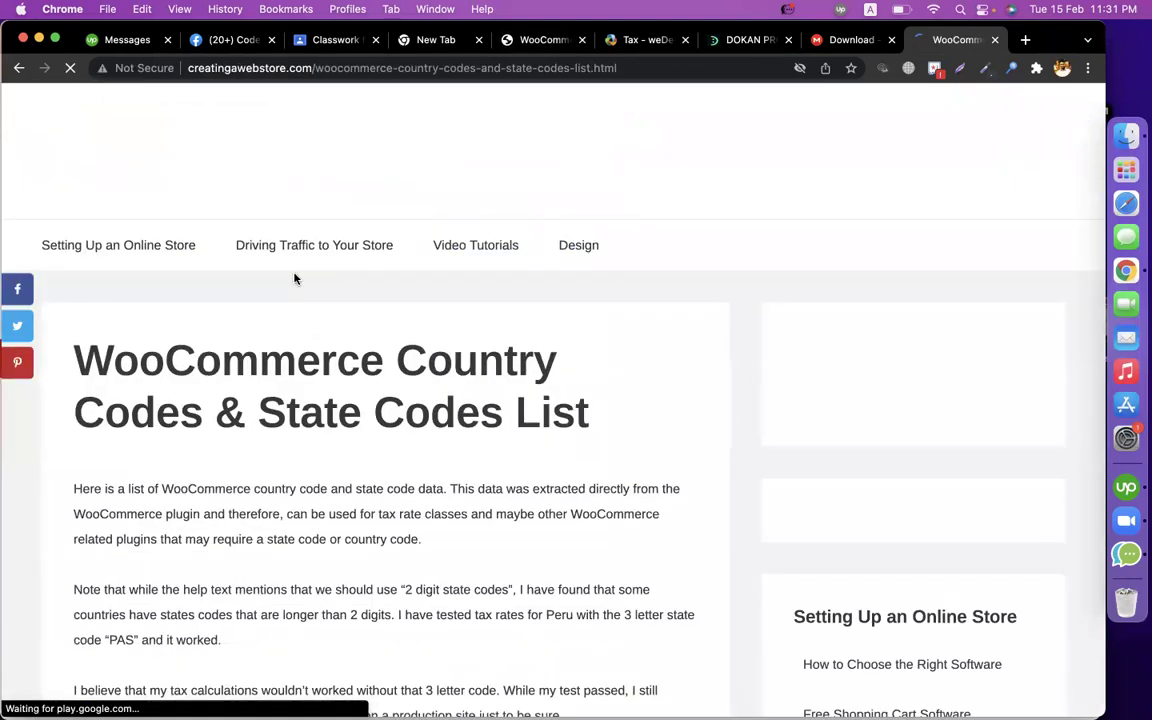
scroll(295, 278, "down", 6)
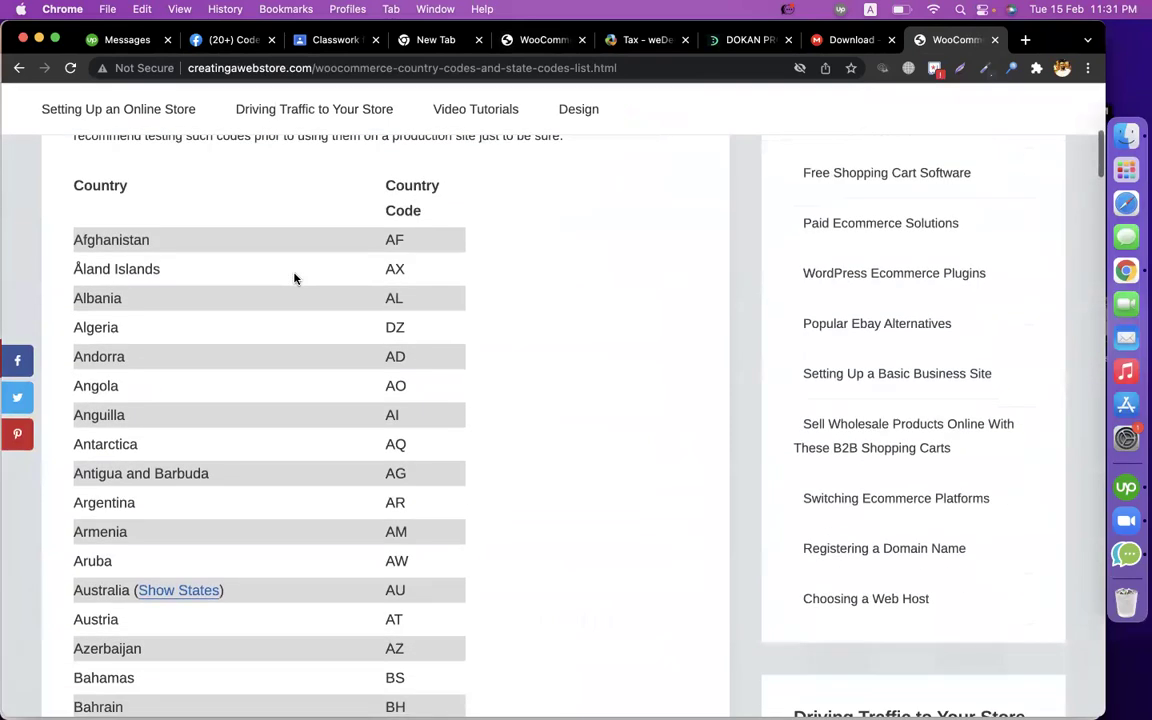
scroll(295, 278, "down", 5)
scroll(295, 278, "down", 1)
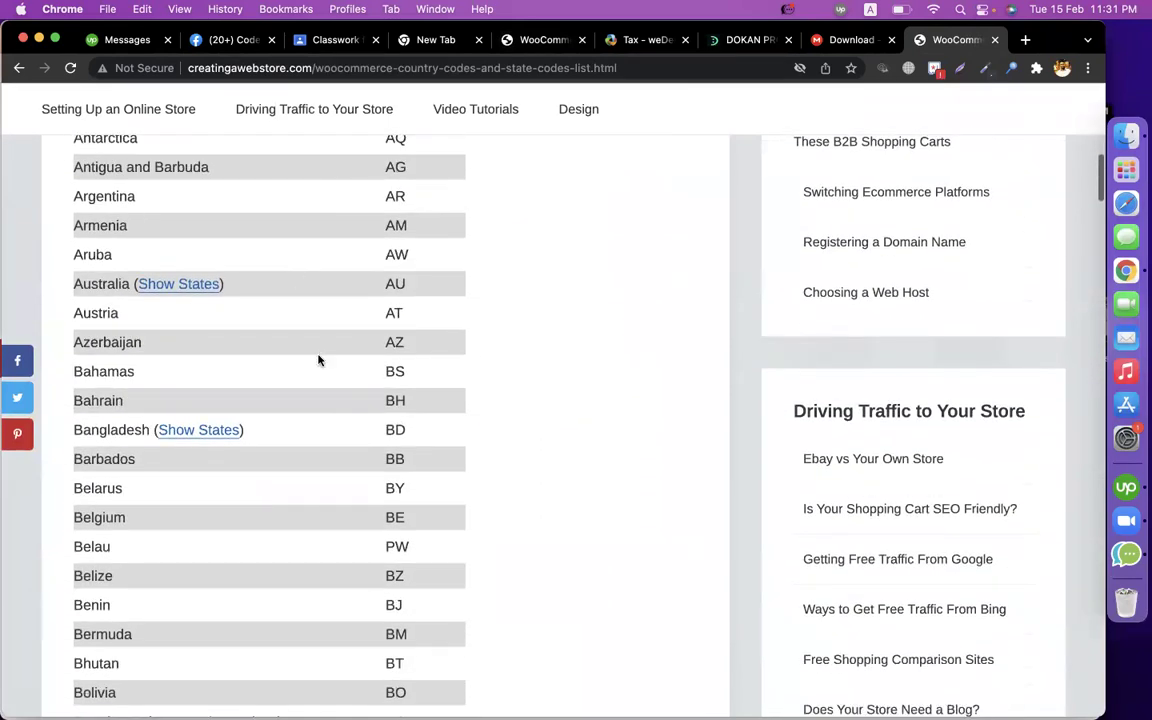
left_click_drag(386, 432, 410, 435)
scroll(463, 275, "up", 2)
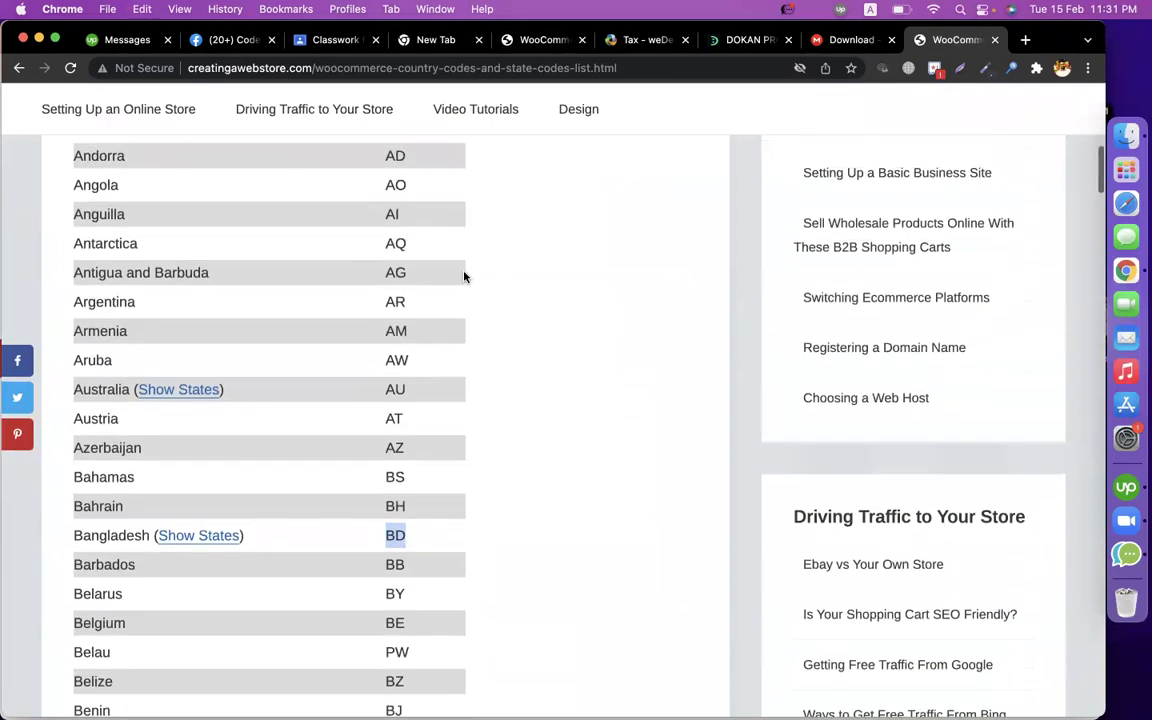
scroll(536, 291, "down", 3)
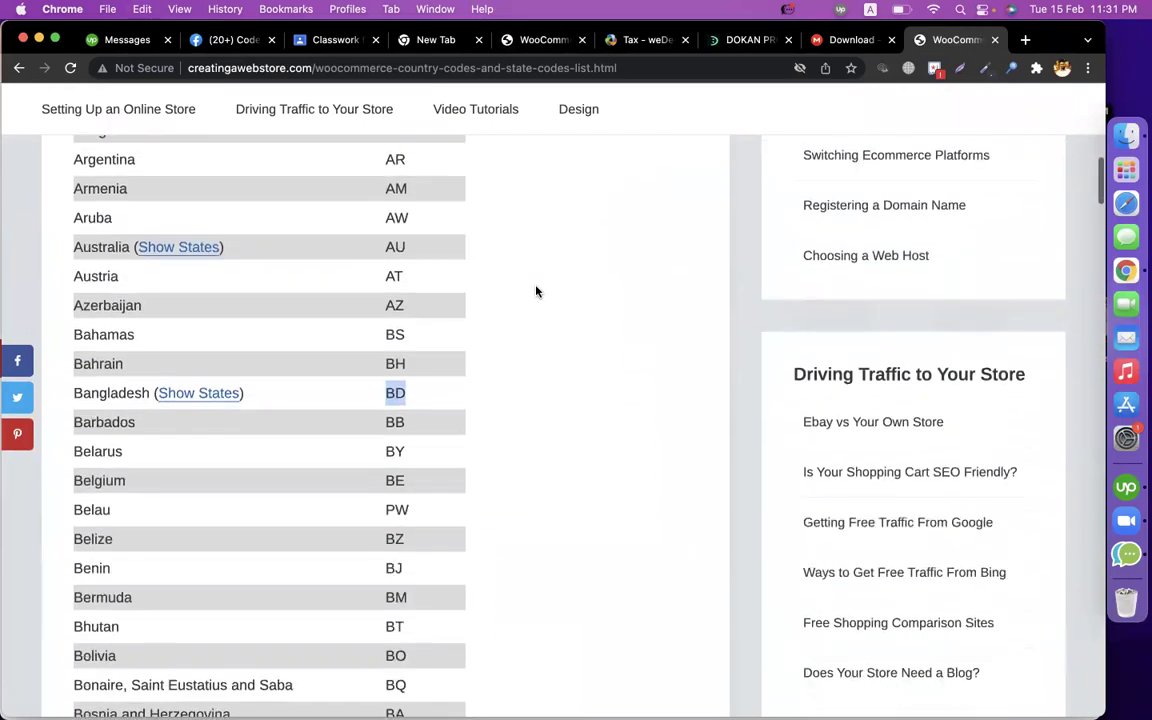
Go back to the WooCommerce Tax settings.
right_click(536, 286)
left_click(527, 38)
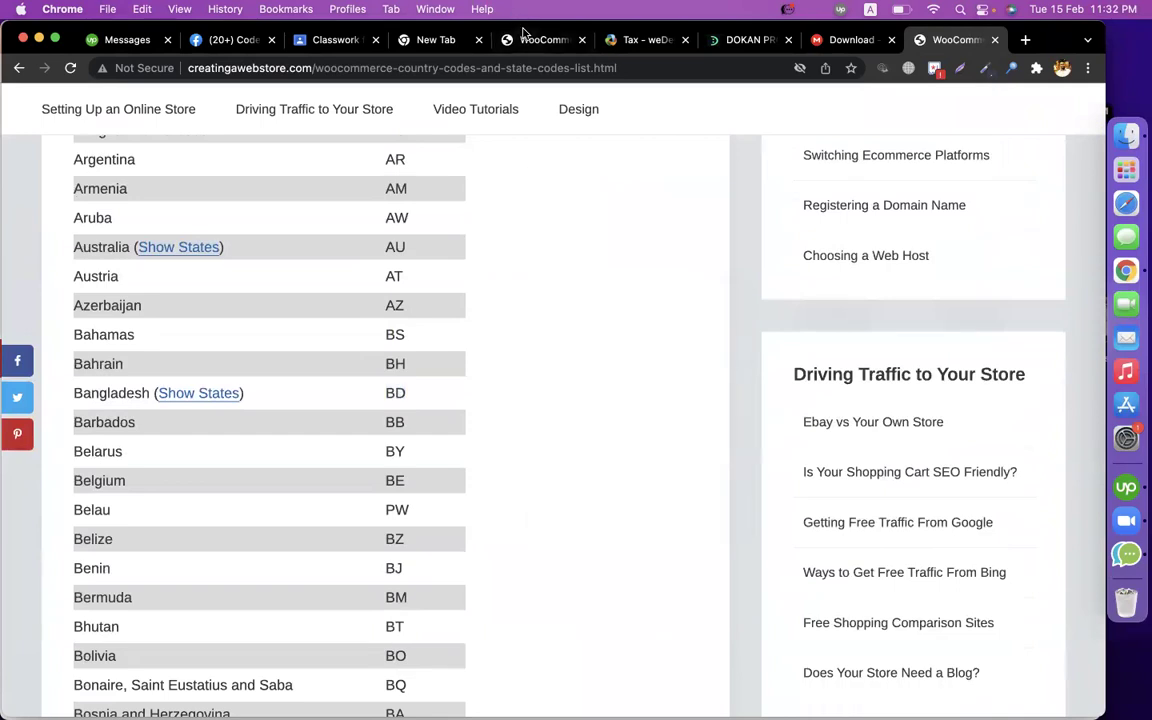
left_click(527, 38)
scroll(450, 270, "down", 1)
Enter country BD with a 2% rate in the new standard tax row and save.
left_click(232, 485)
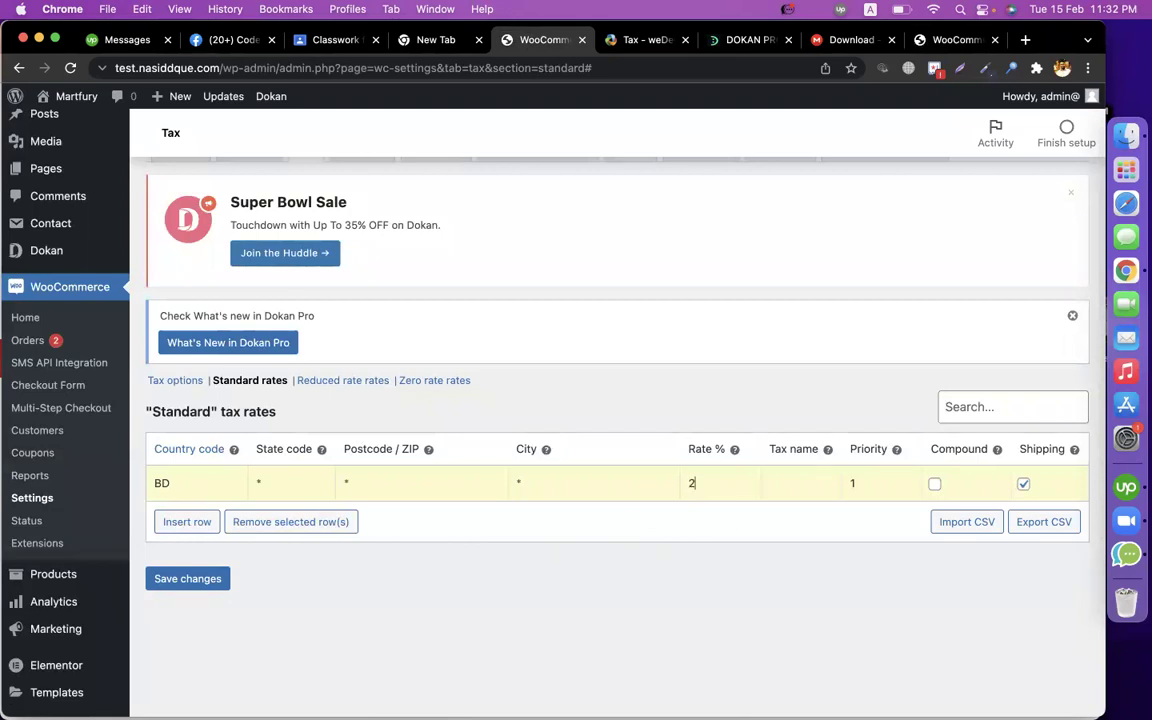
left_click(208, 580)
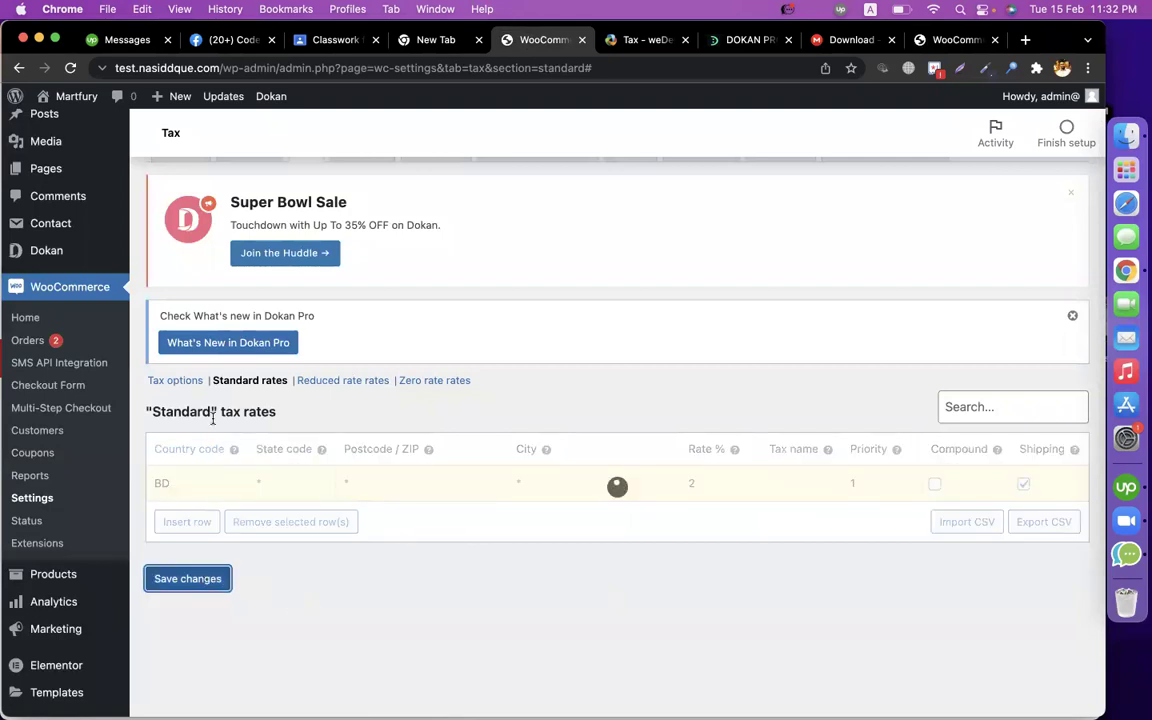
Find Canada's code CA in the country codes list and copy it.
left_click(946, 40)
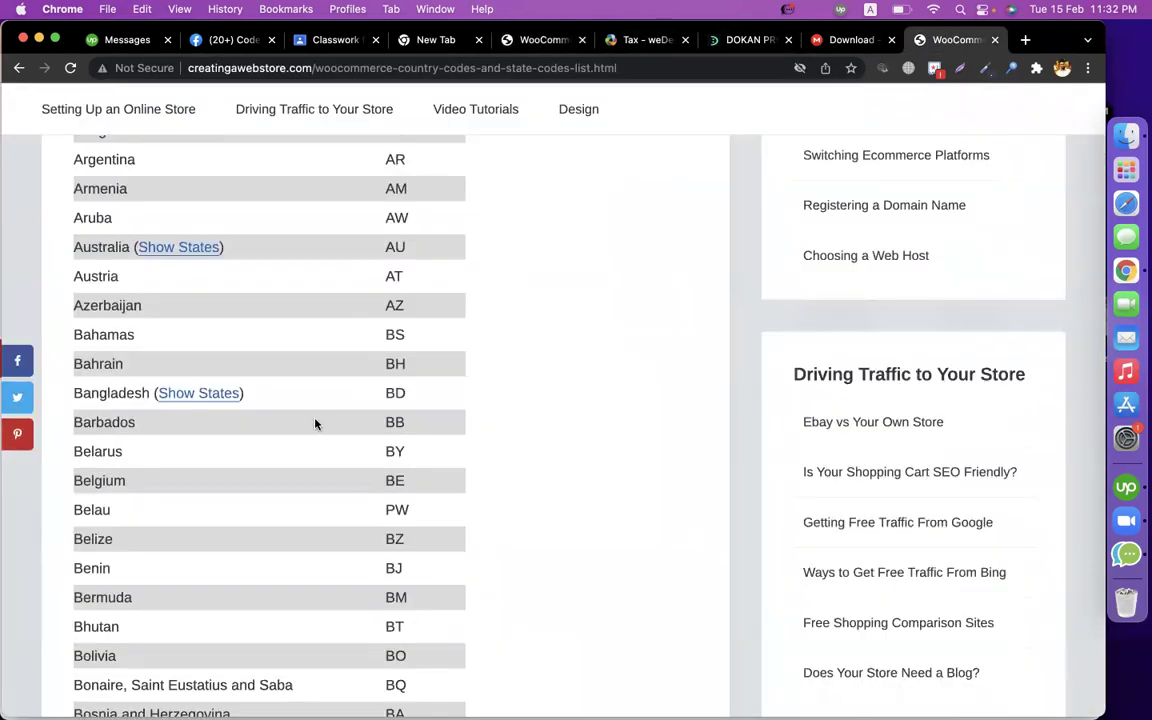
scroll(315, 424, "down", 5)
scroll(315, 424, "down", 3)
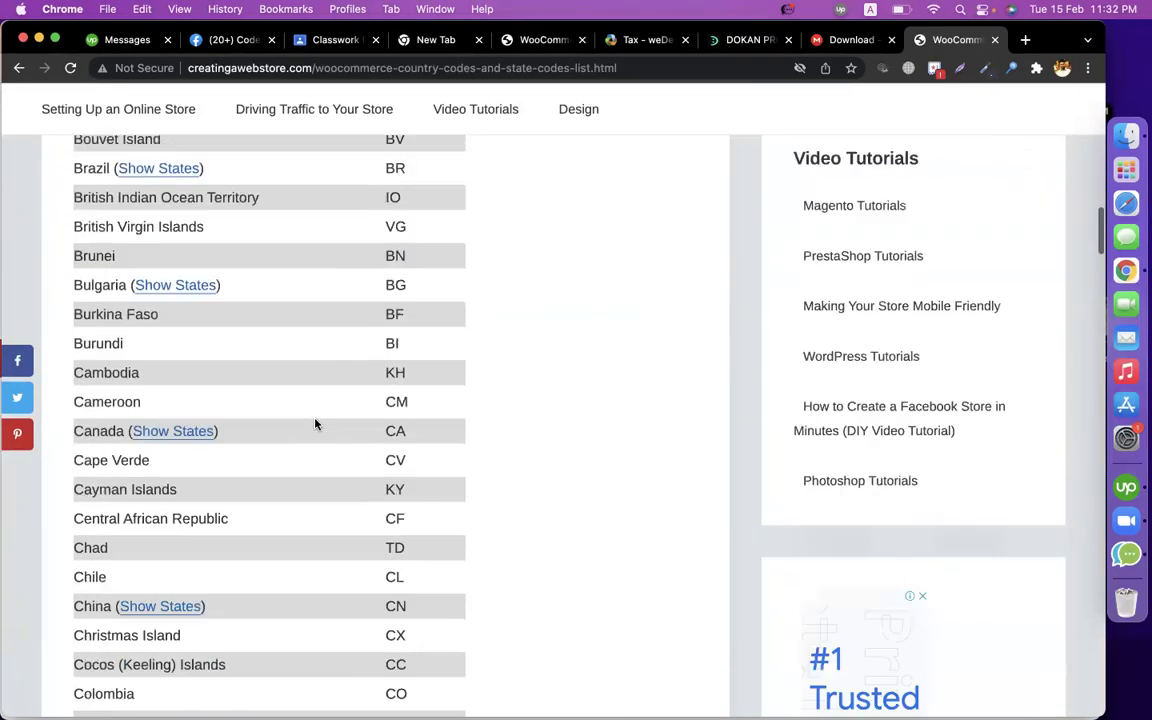
scroll(334, 476, "down", 1)
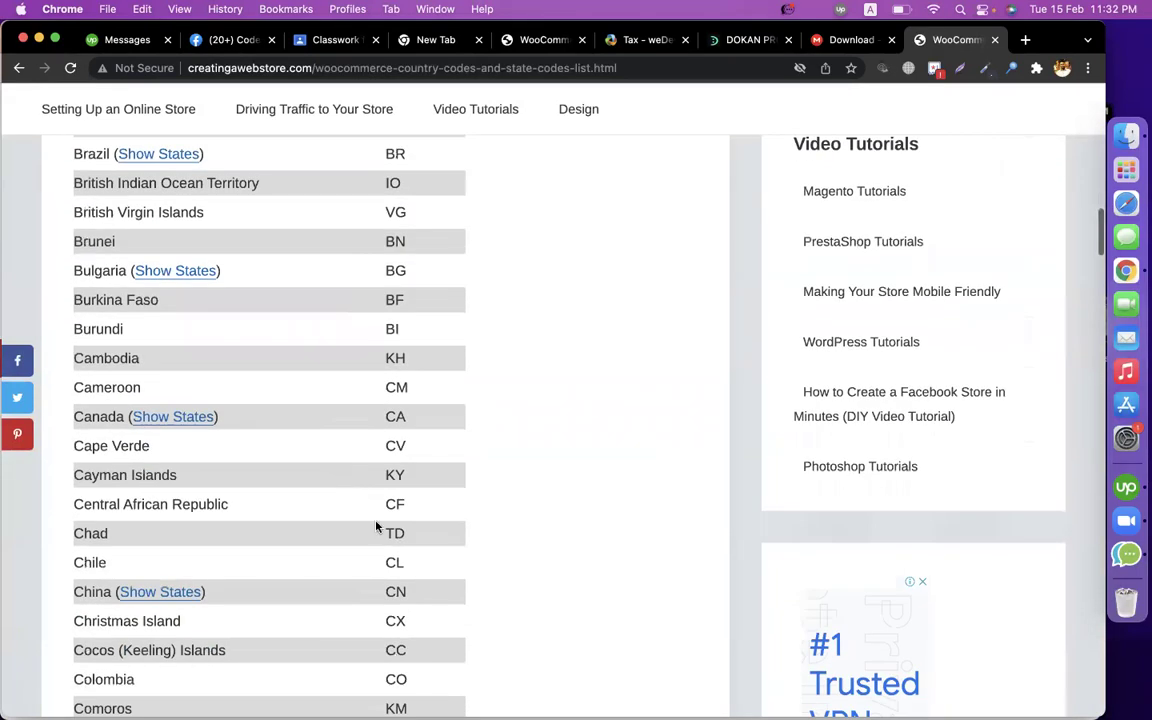
scroll(340, 500, "down", 2)
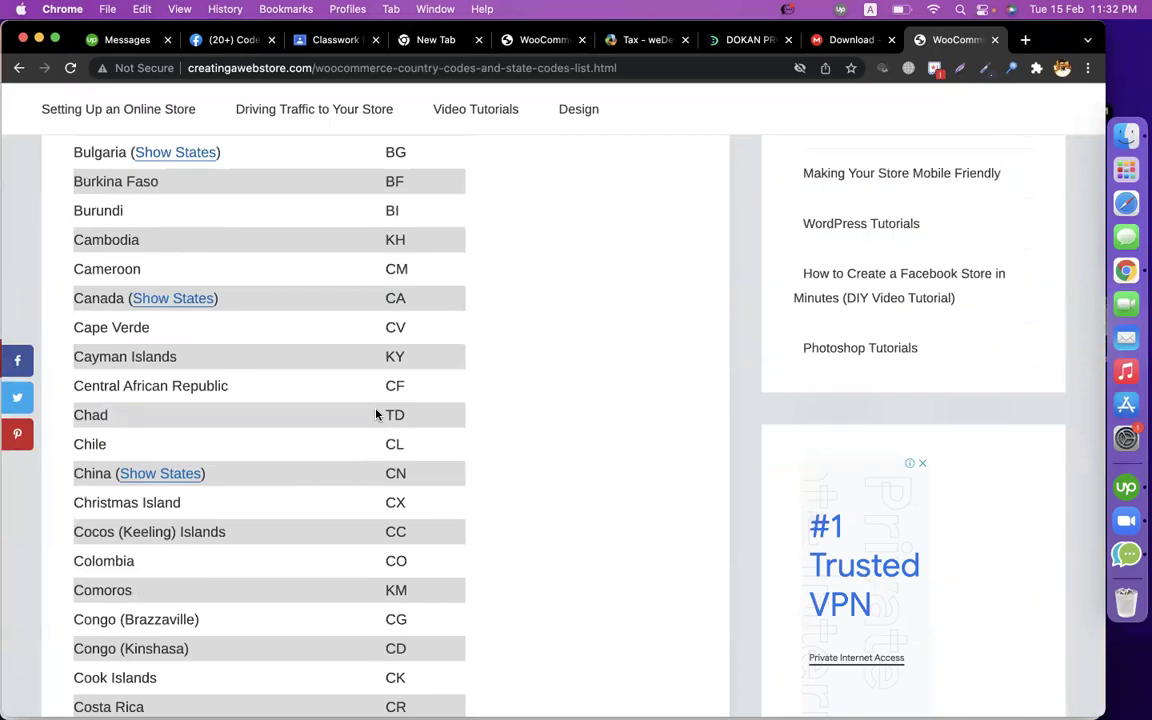
left_click_drag(383, 297, 421, 305)
key("super+c")
Insert a standard tax rate row for CA at a 10% rate and save it.
left_click(543, 40)
left_click(183, 518)
left_click(211, 568)
key("super+v")
left_click(858, 575)
left_click(733, 583)
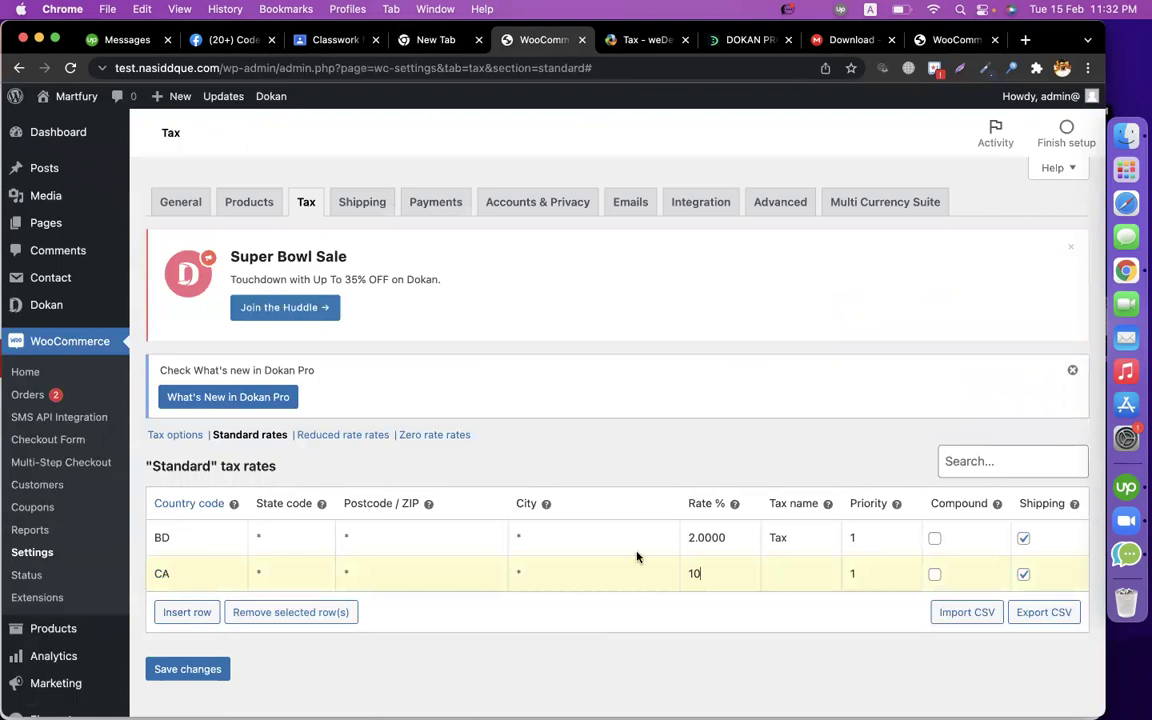
scroll(527, 537, "down", 6)
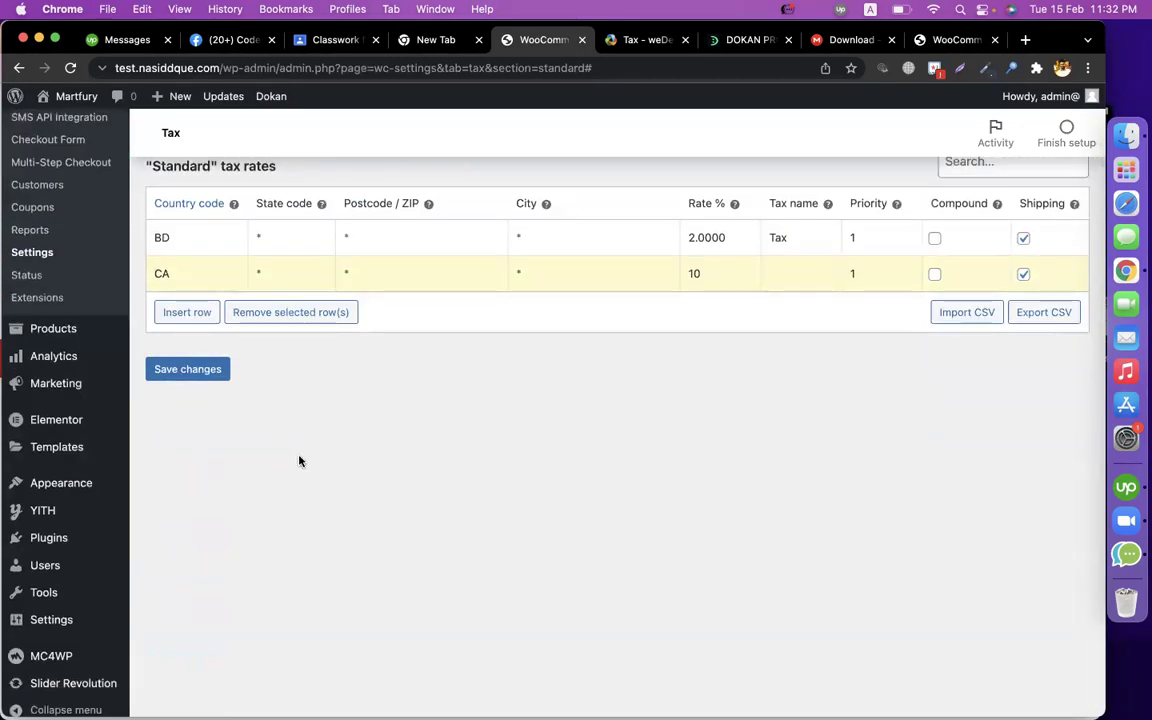
left_click(190, 369)
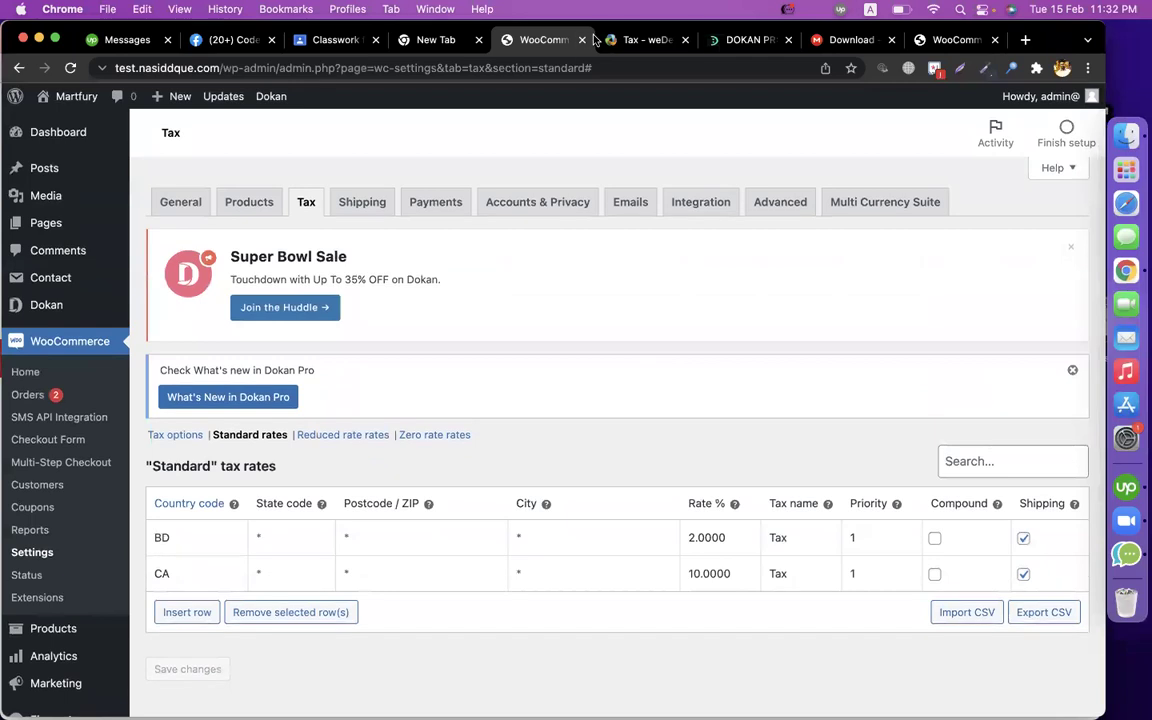
left_click(640, 39)
Read the Tax doc's Vendor Usage section on vendors choosing tax classes in the product editor.
scroll(424, 533, "down", 3)
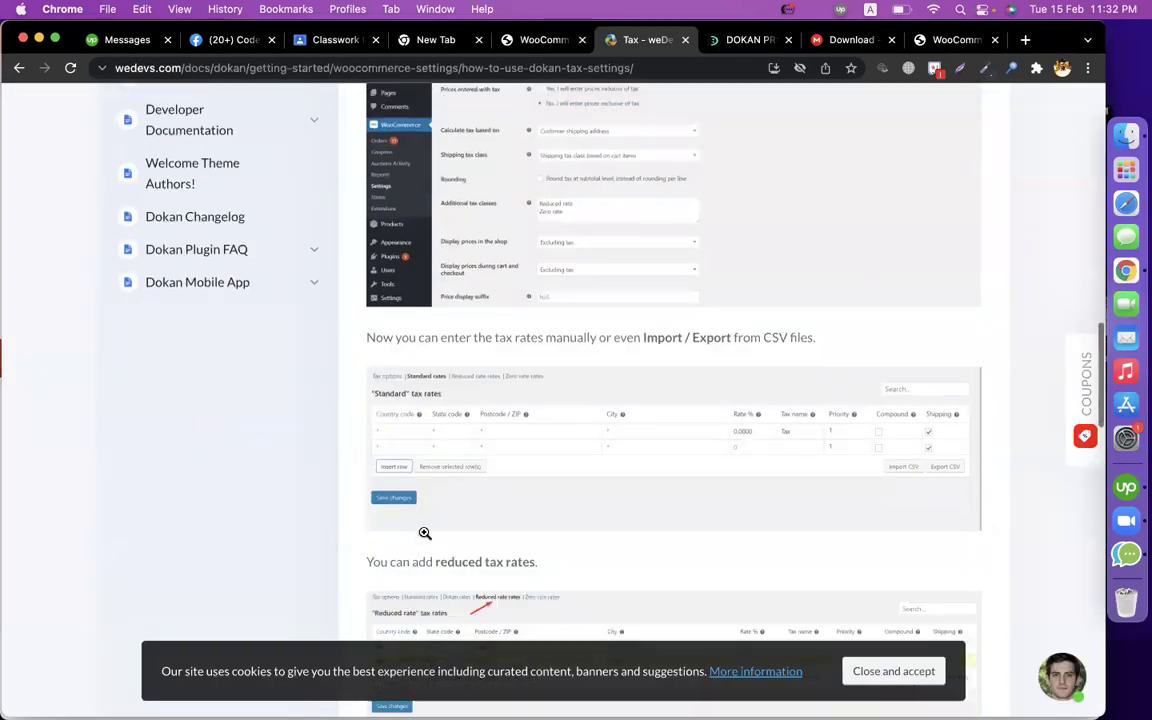
scroll(424, 533, "down", 10)
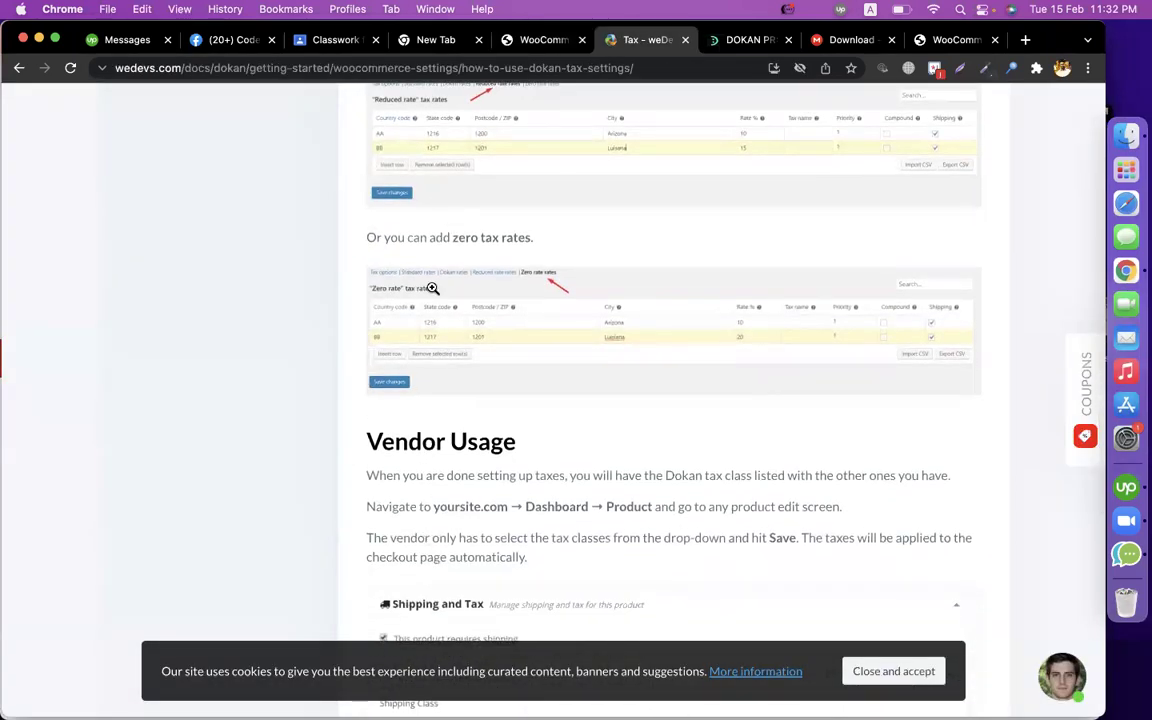
scroll(447, 334, "down", 5)
scroll(448, 336, "up", 2)
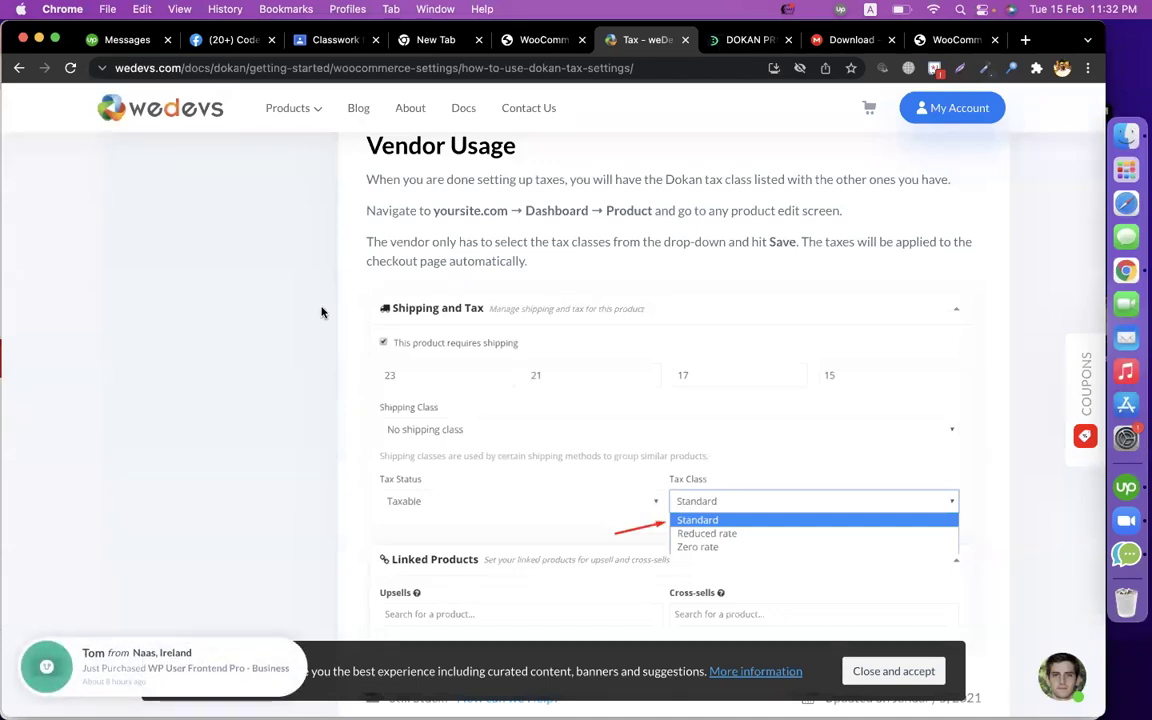
scroll(321, 312, "up", 2)
left_click_drag(681, 301, 843, 307)
left_click_drag(432, 341, 597, 339)
triple_click(672, 340)
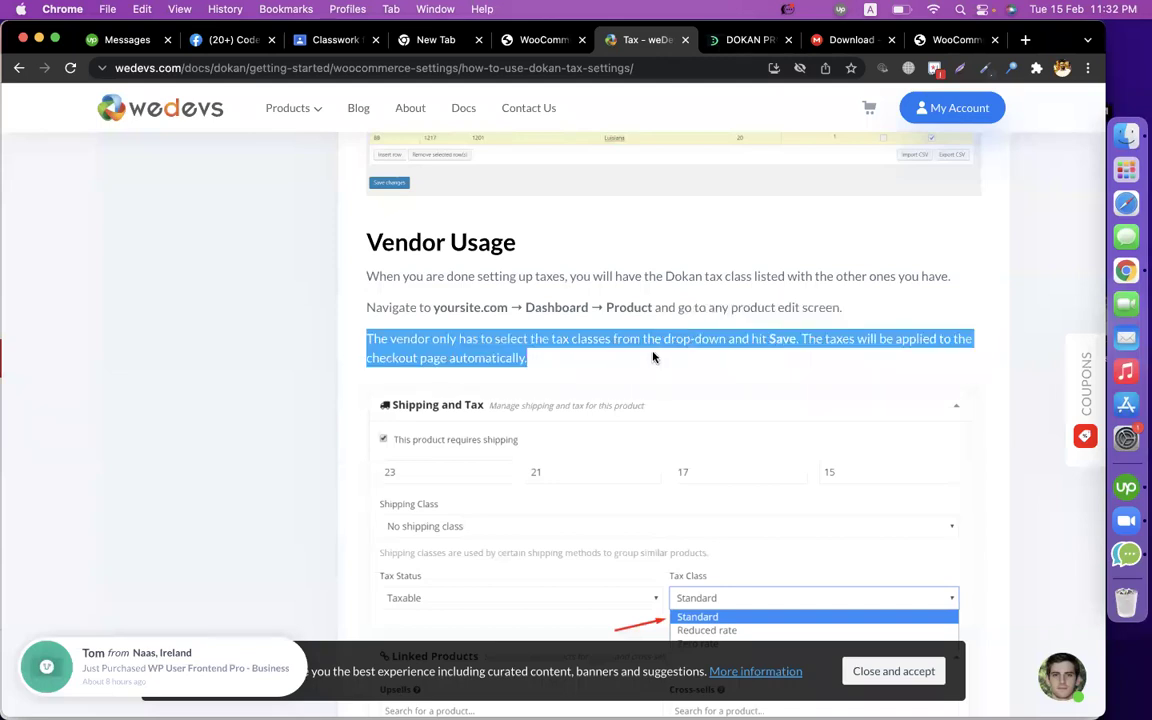
left_click(653, 357)
scroll(653, 352, "down", 5)
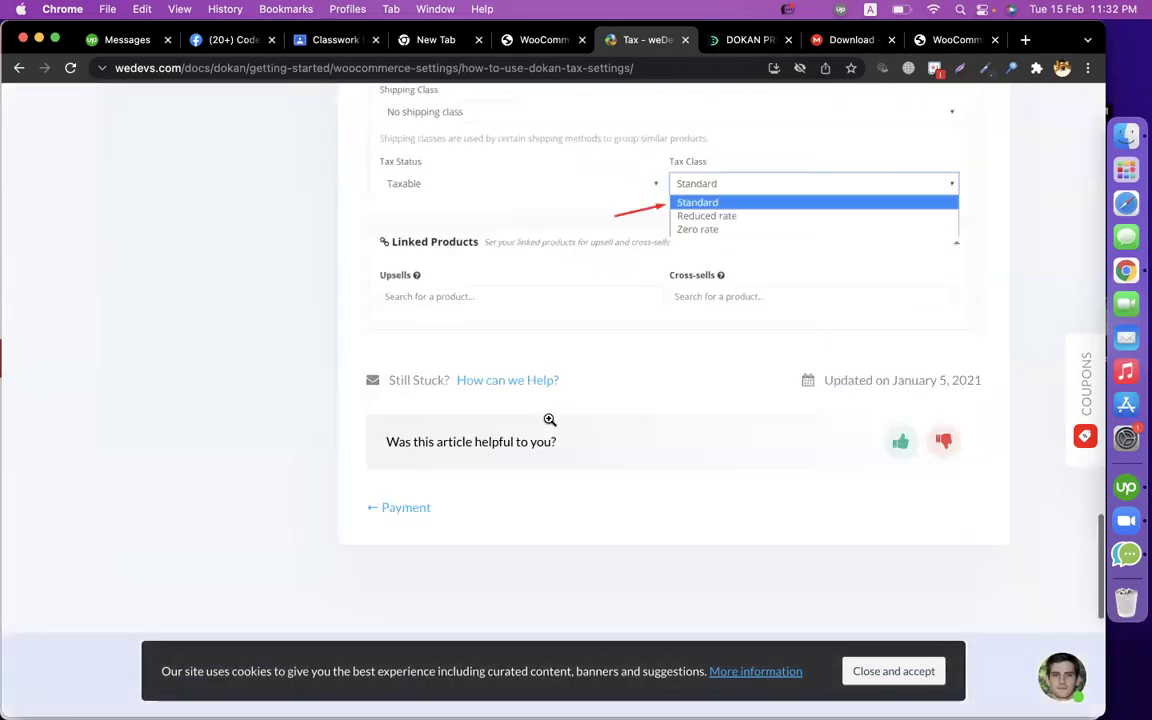
scroll(549, 420, "up", 15)
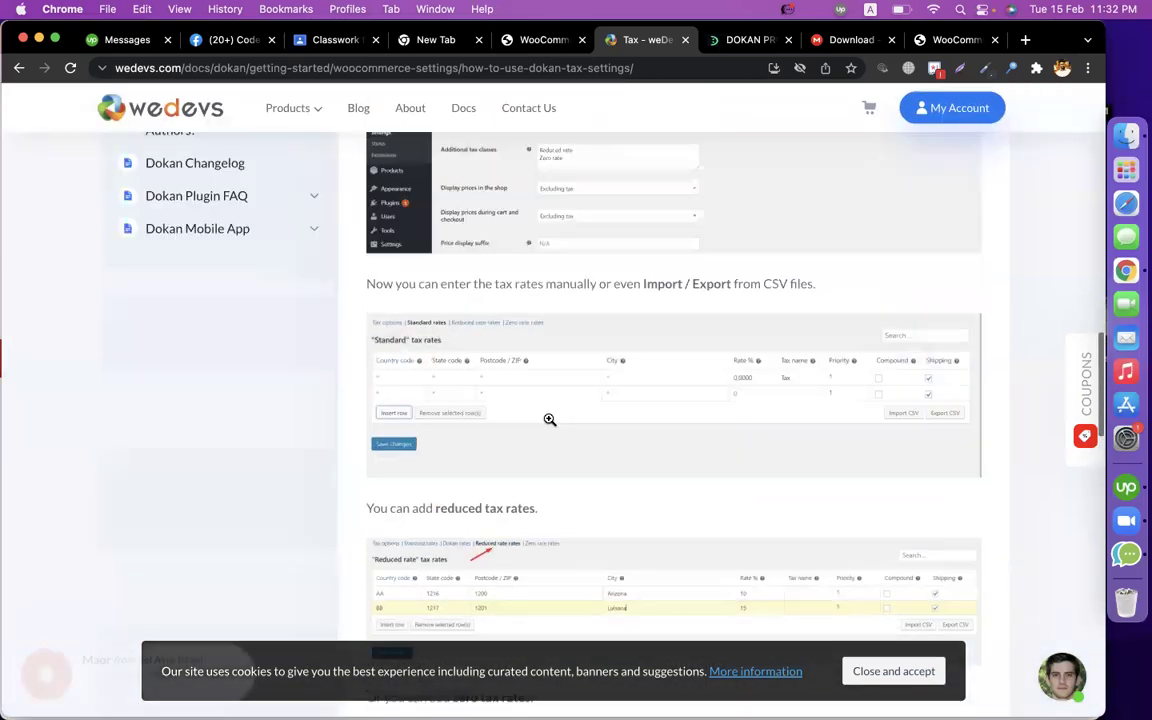
scroll(549, 420, "up", 10)
scroll(193, 393, "down", 4)
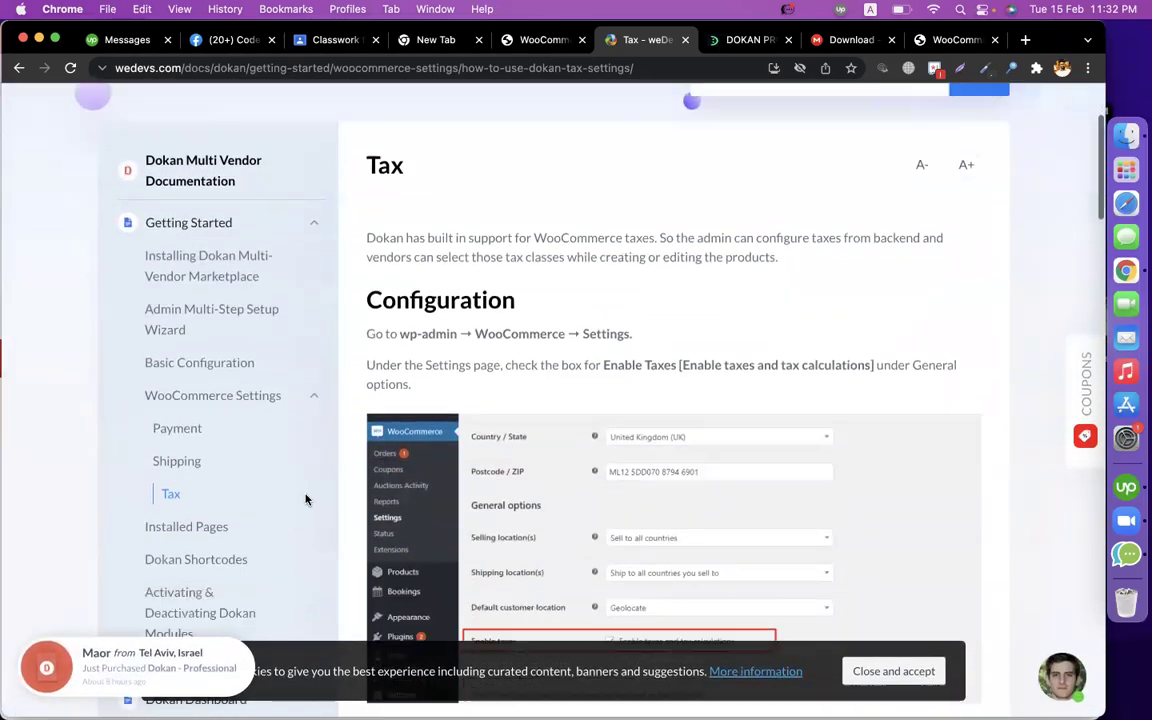
scroll(306, 500, "down", 3)
Open the Installed Pages article and highlight the Dashboard page's [dokan-dashboard] shortcode.
left_click(193, 406)
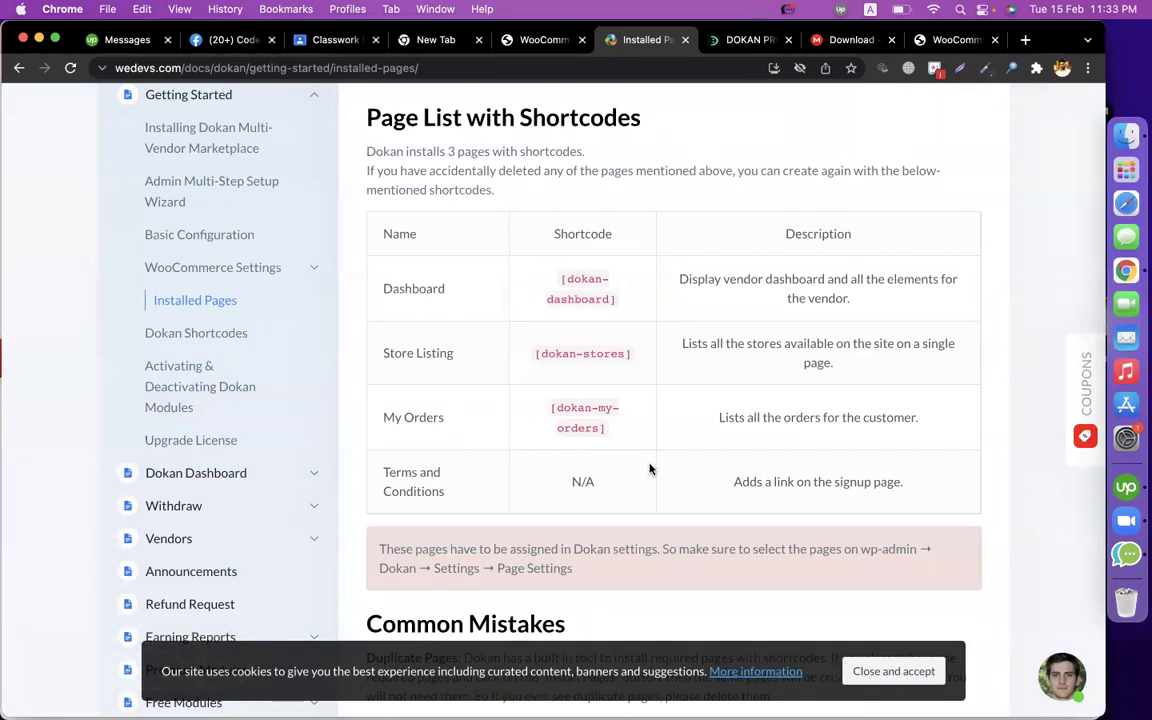
left_click_drag(617, 300, 554, 284)
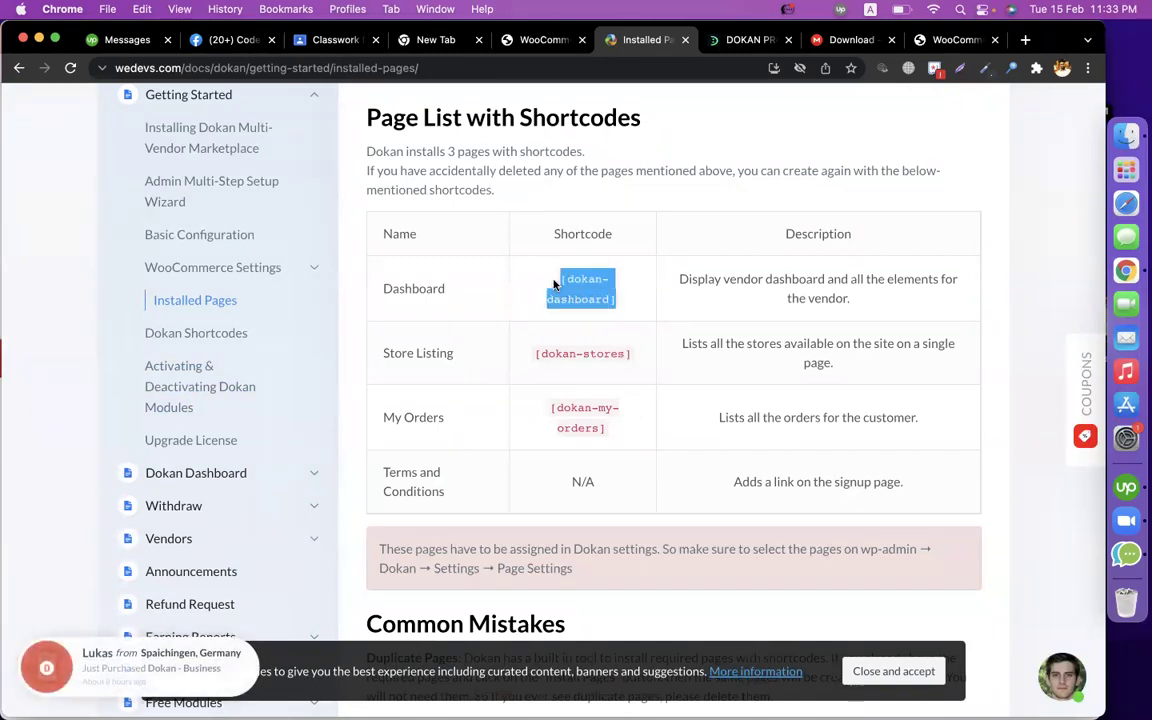
double_click(392, 282)
Show the All Pages list in WordPress Admin.
left_click(543, 40)
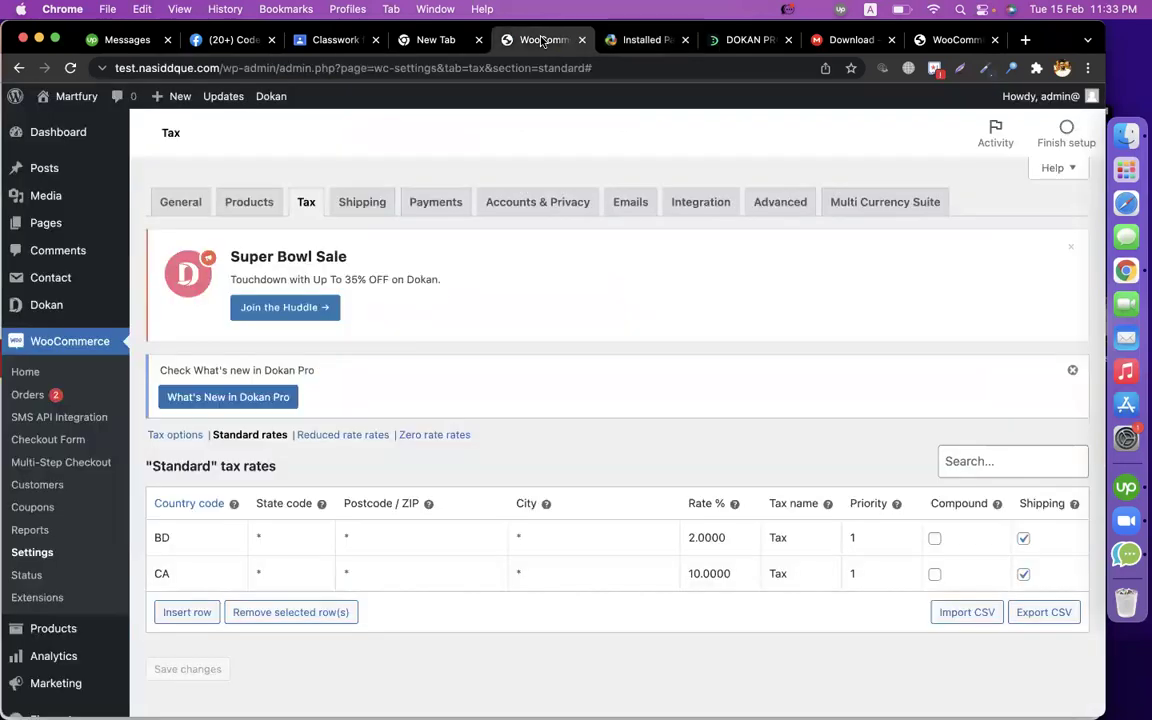
left_click(170, 234)
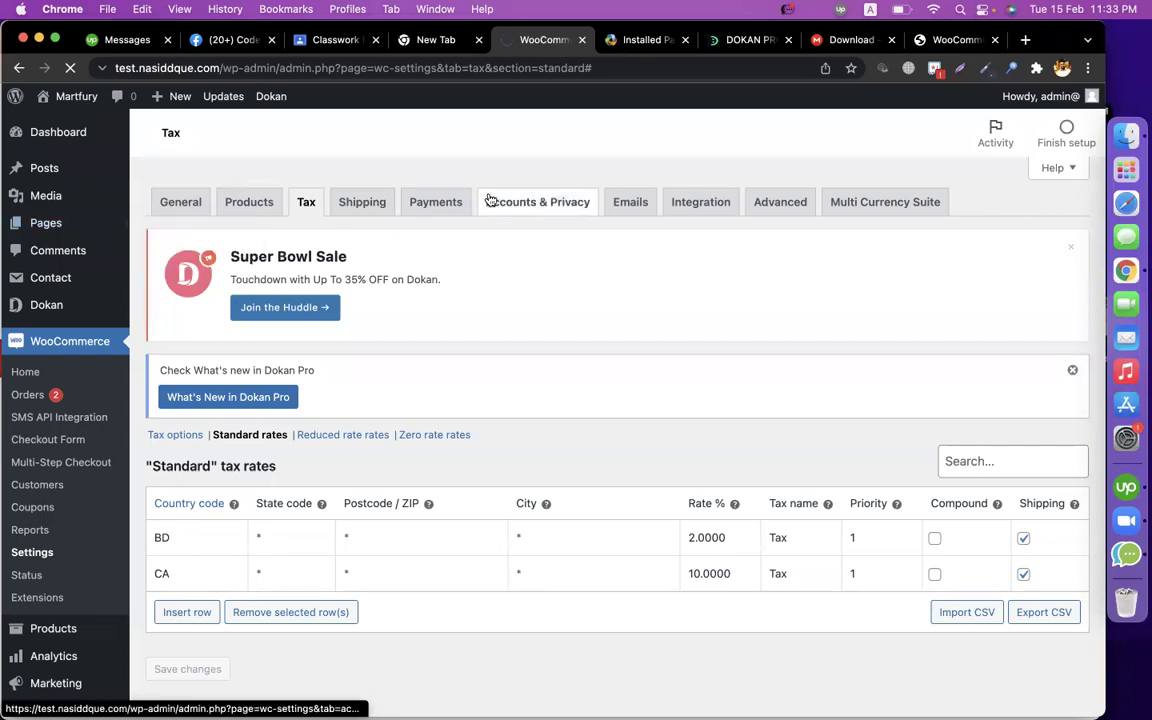
left_click(620, 40)
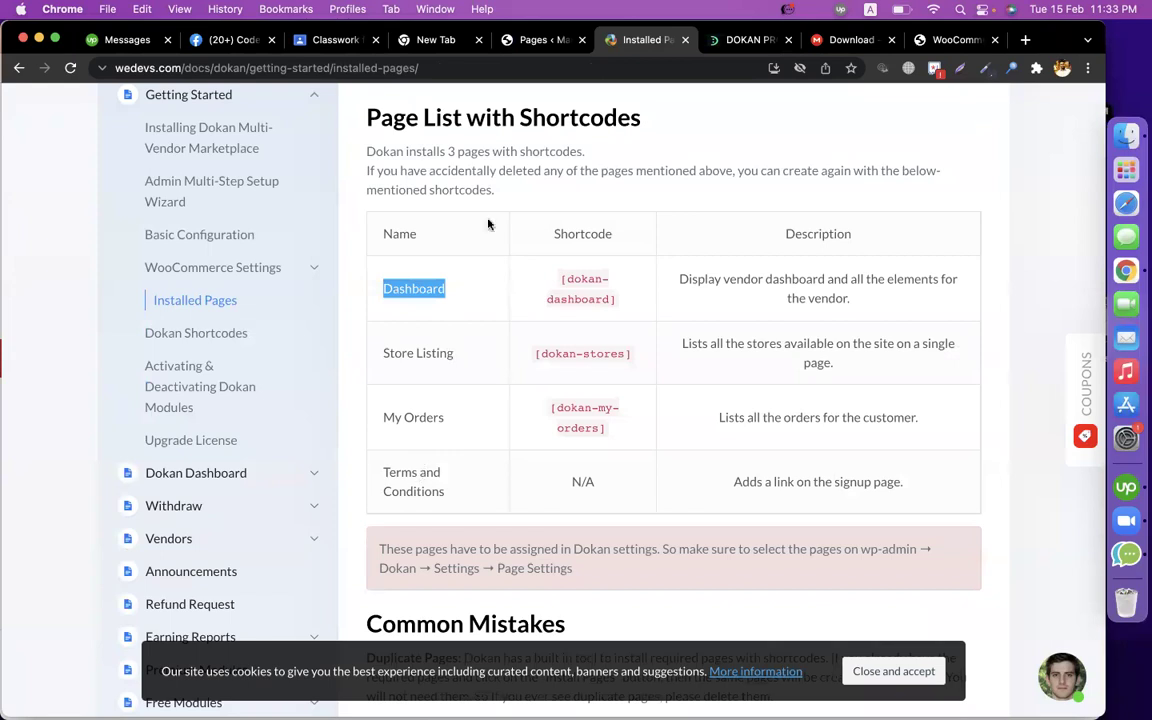
left_click(540, 40)
Open the published Dashboard page's View link in a new tab.
scroll(498, 243, "down", 1)
scroll(498, 243, "down", 5)
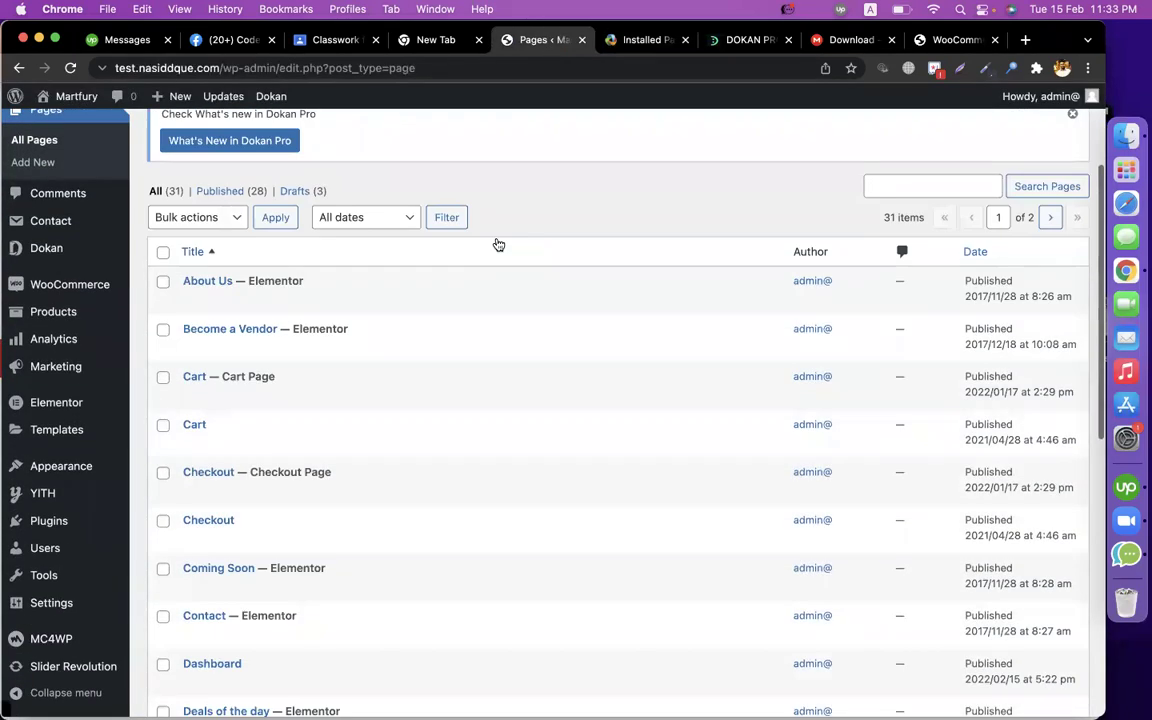
scroll(498, 243, "up", 2)
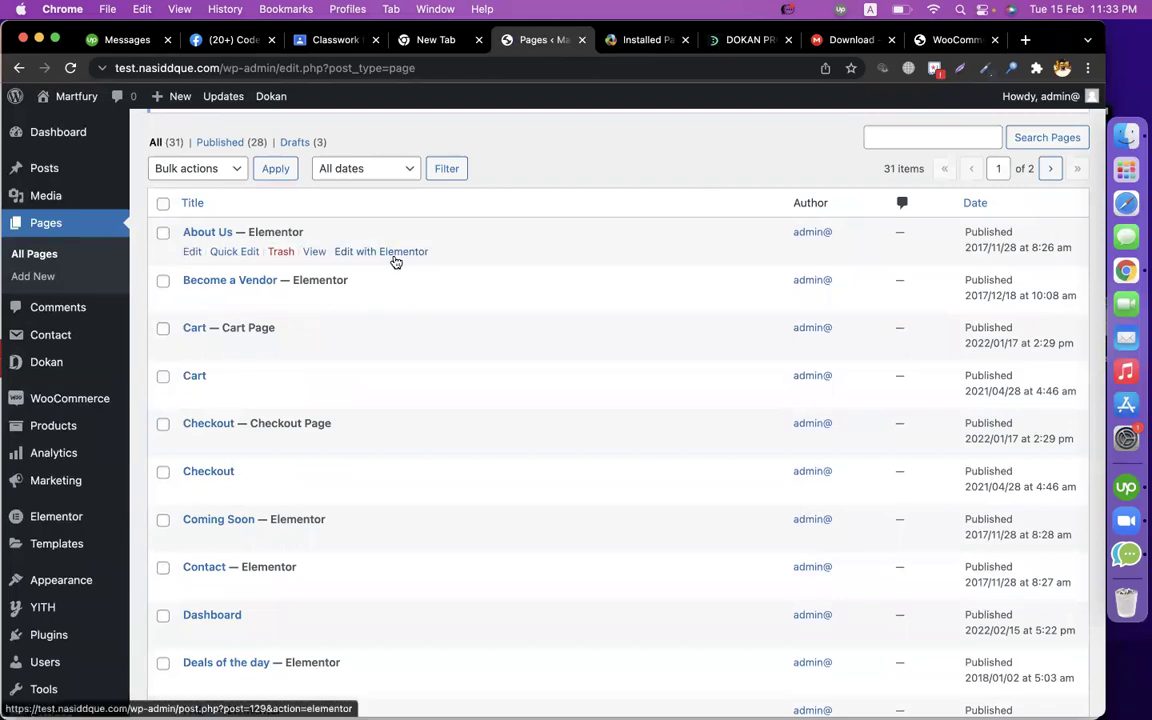
scroll(393, 260, "down", 2)
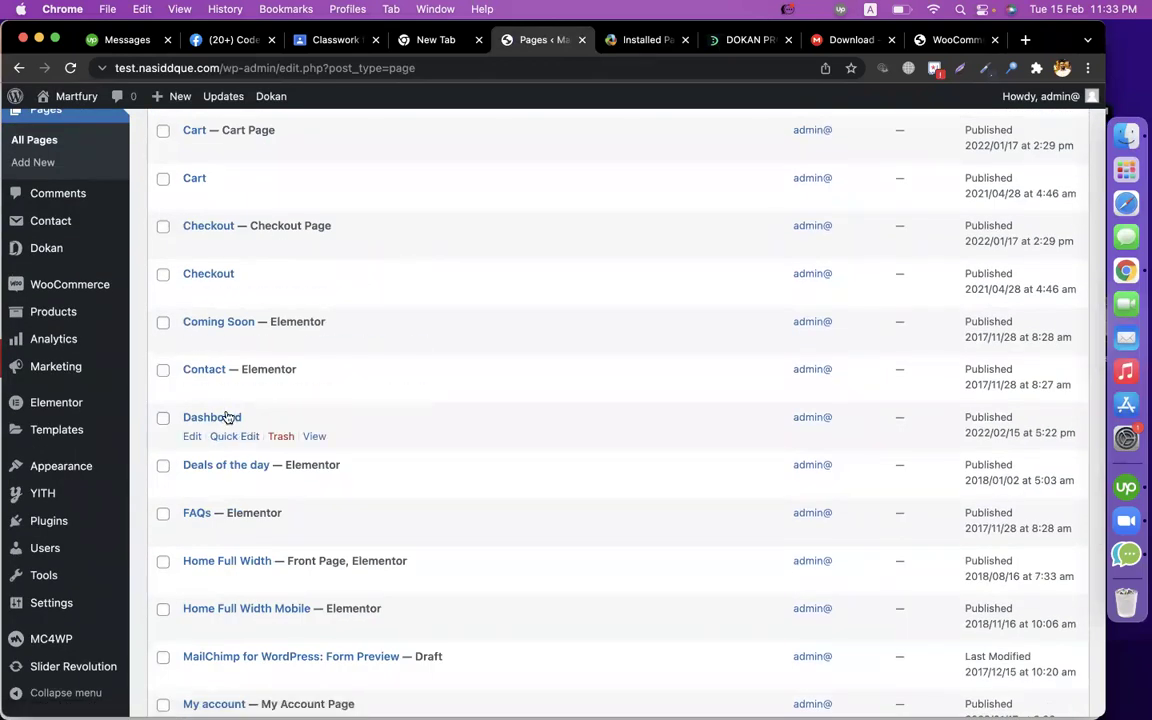
right_click(316, 437)
left_click(340, 431)
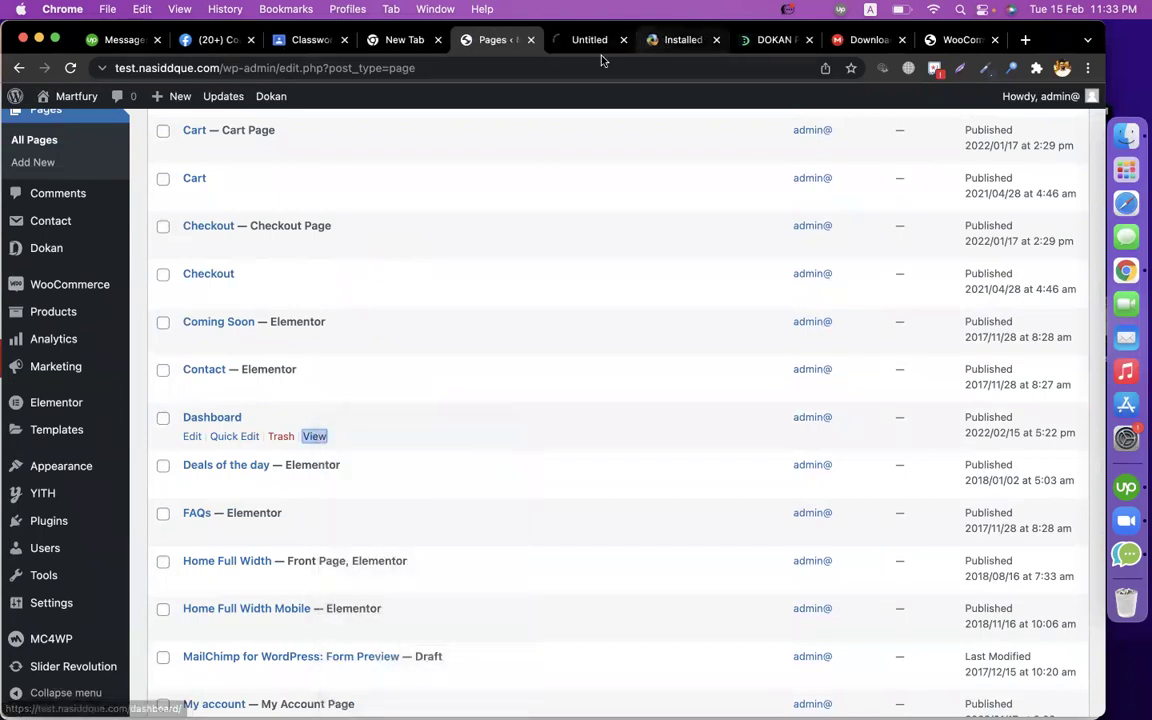
View the new Dashboard tab, closing the discount popup to see the Dokan vendor dashboard.
left_click(580, 48)
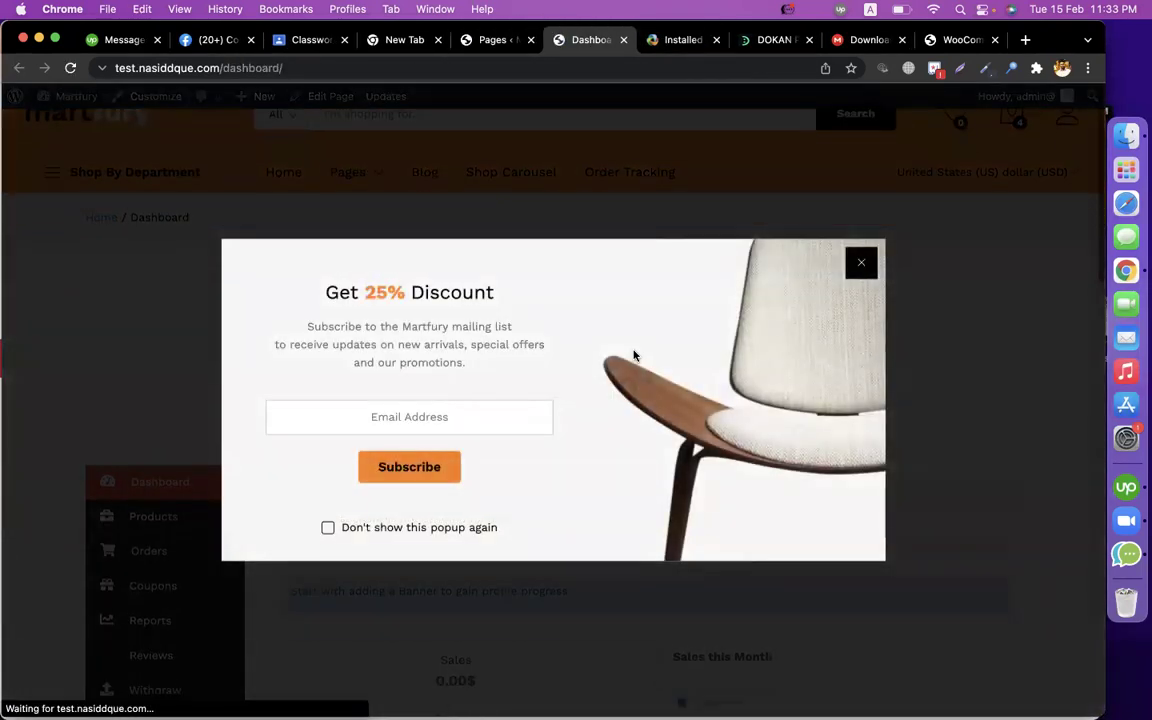
left_click(862, 263)
scroll(841, 411, "down", 5)
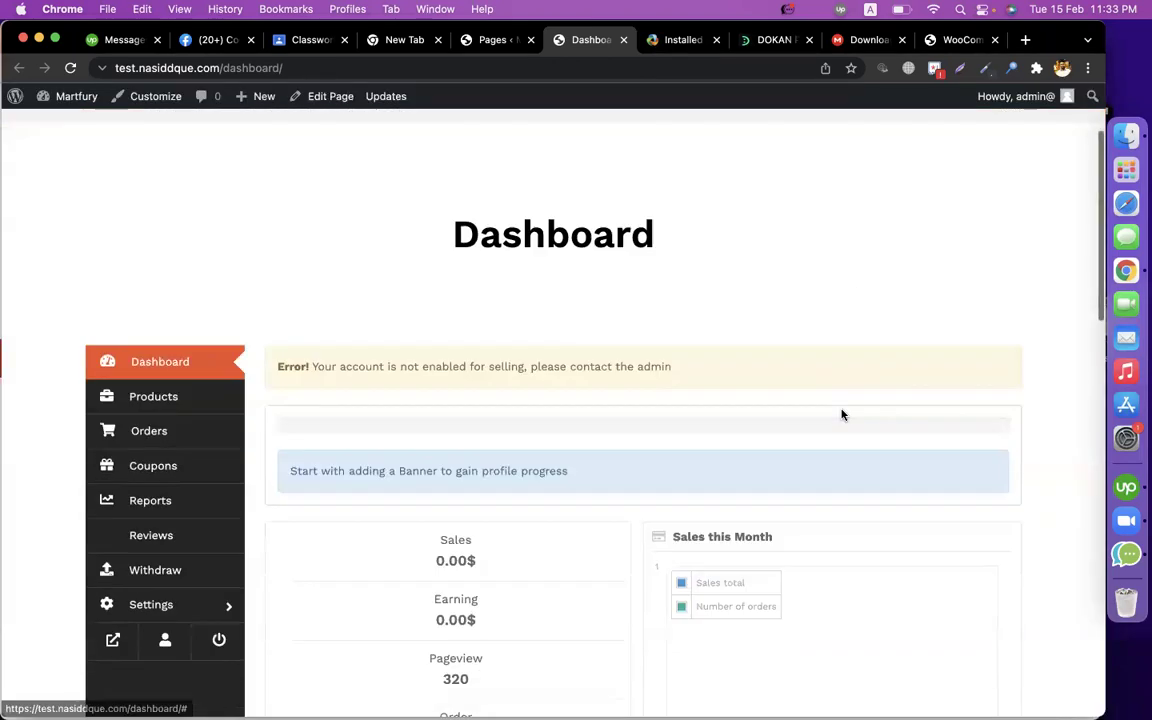
scroll(841, 414, "up", 2)
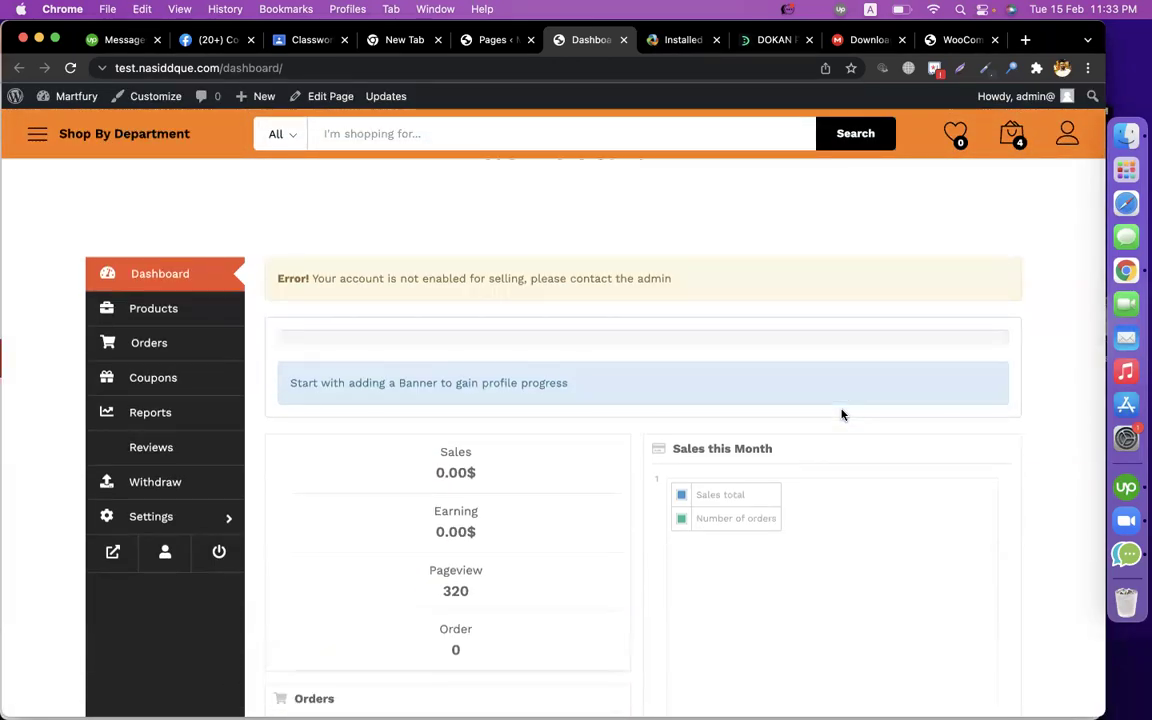
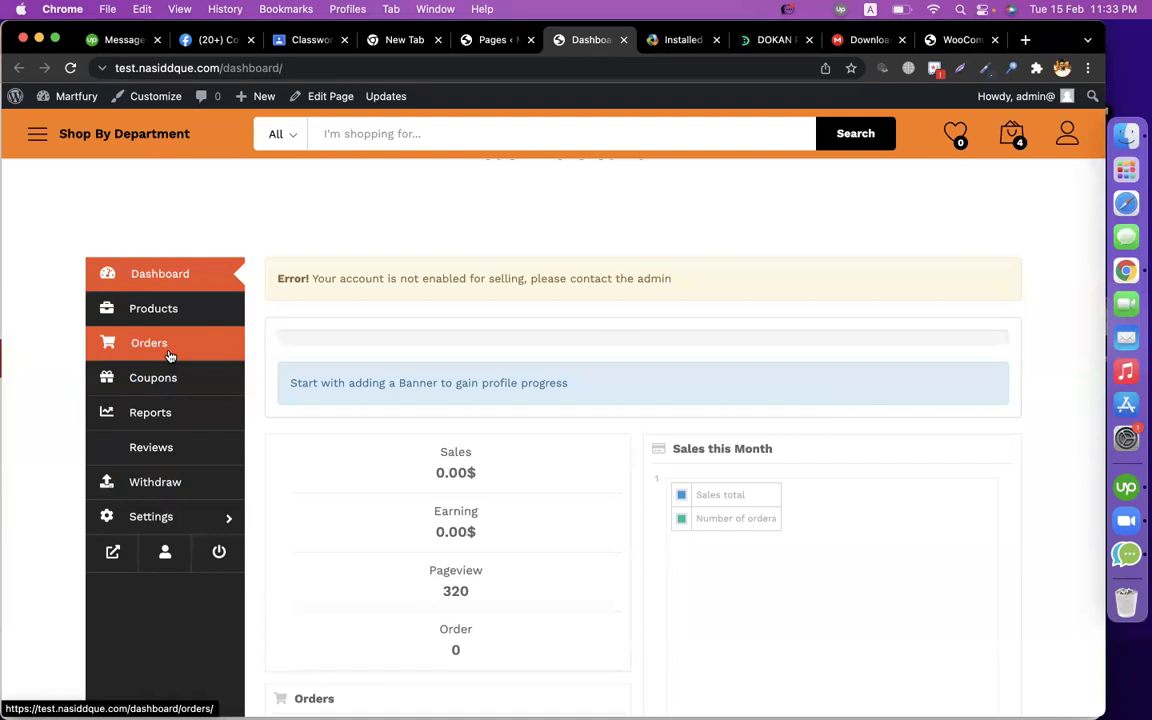
Search the Pages list for 'Store Listing', taken from the Dokan docs shortcode table.
left_click(677, 40)
left_click_drag(470, 366, 381, 353)
key("super+c")
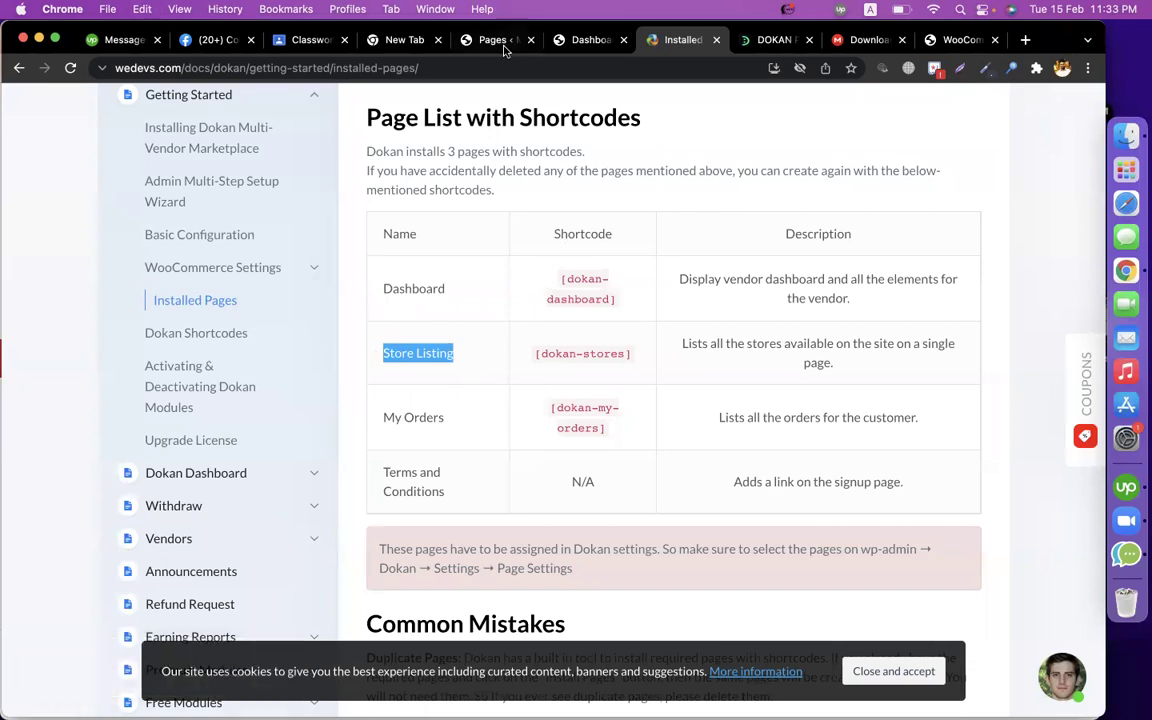
left_click(495, 40)
scroll(388, 397, "up", 10)
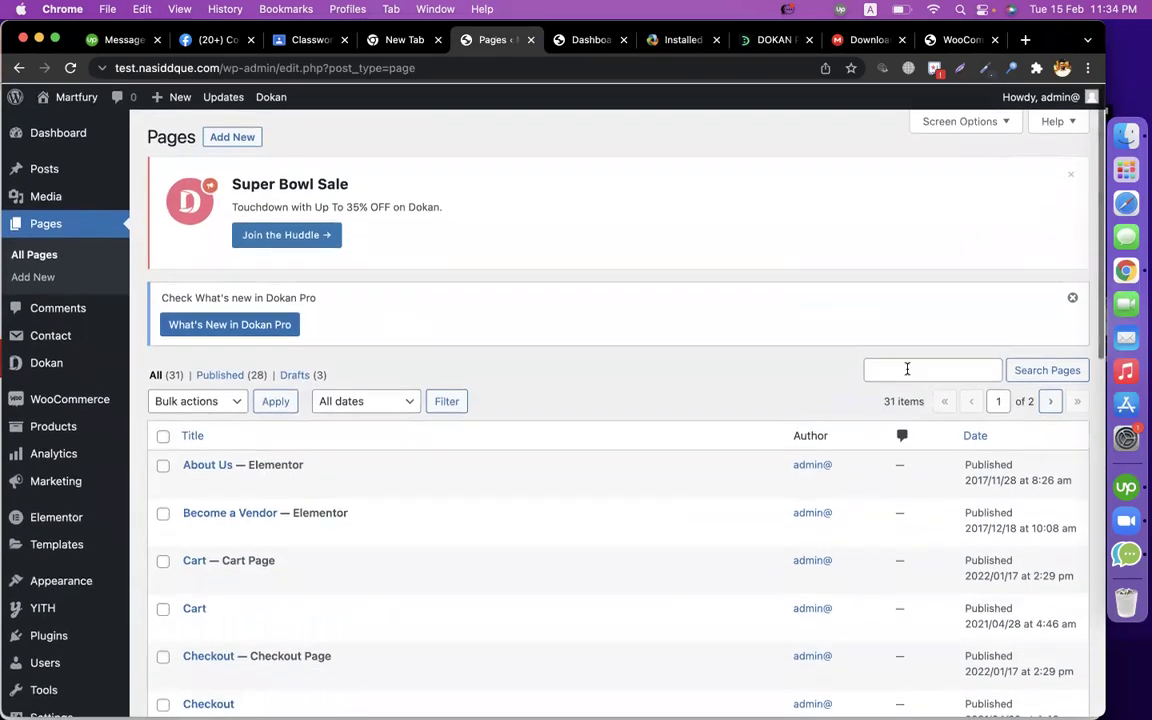
left_click(888, 369)
key("super+v")
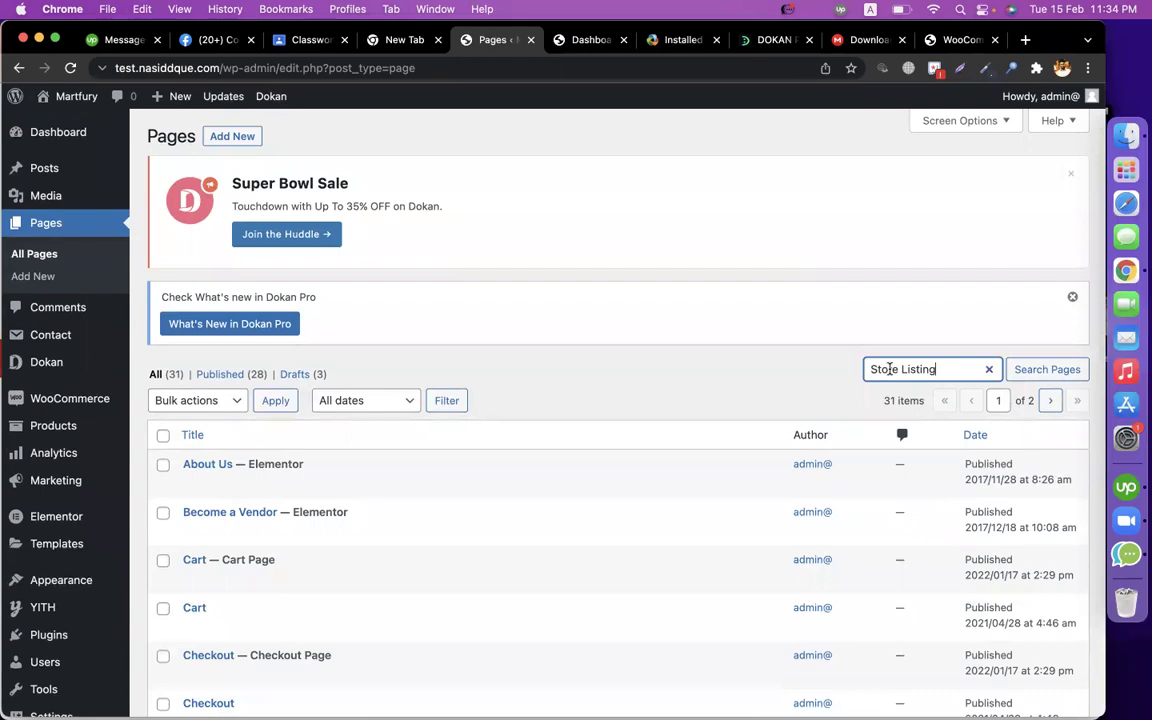
key("Return")
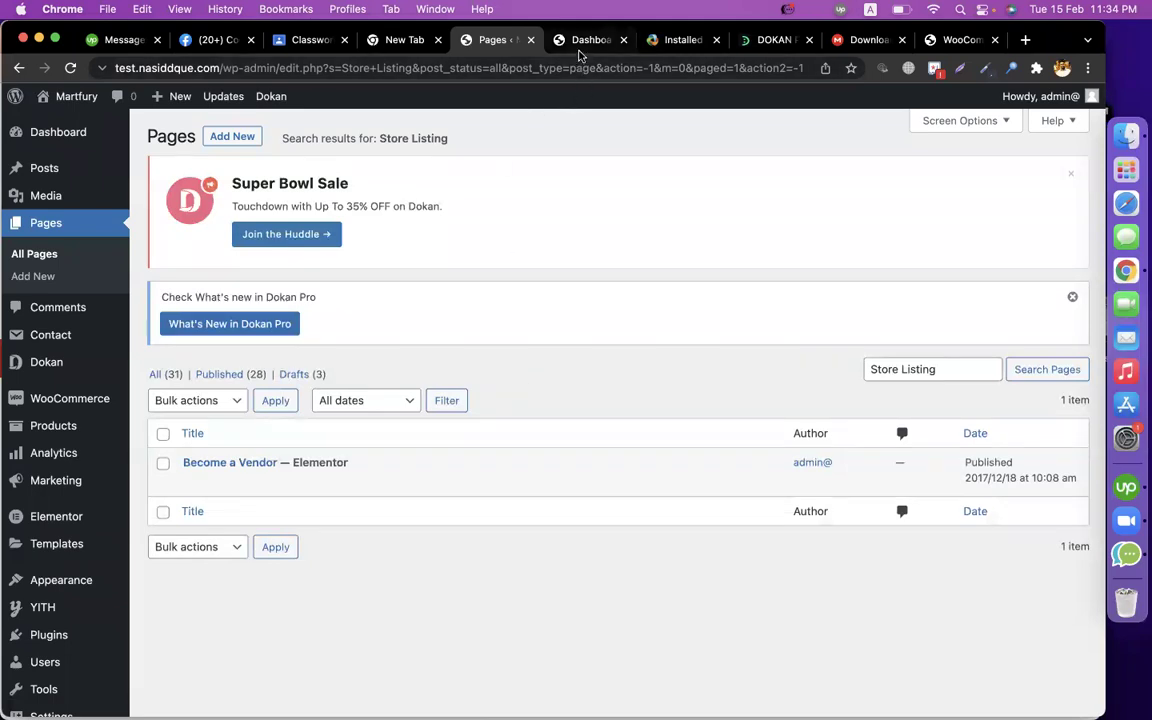
Select the Store Listing shortcode in the docs and begin creating a new page.
left_click(580, 40)
left_click(665, 33)
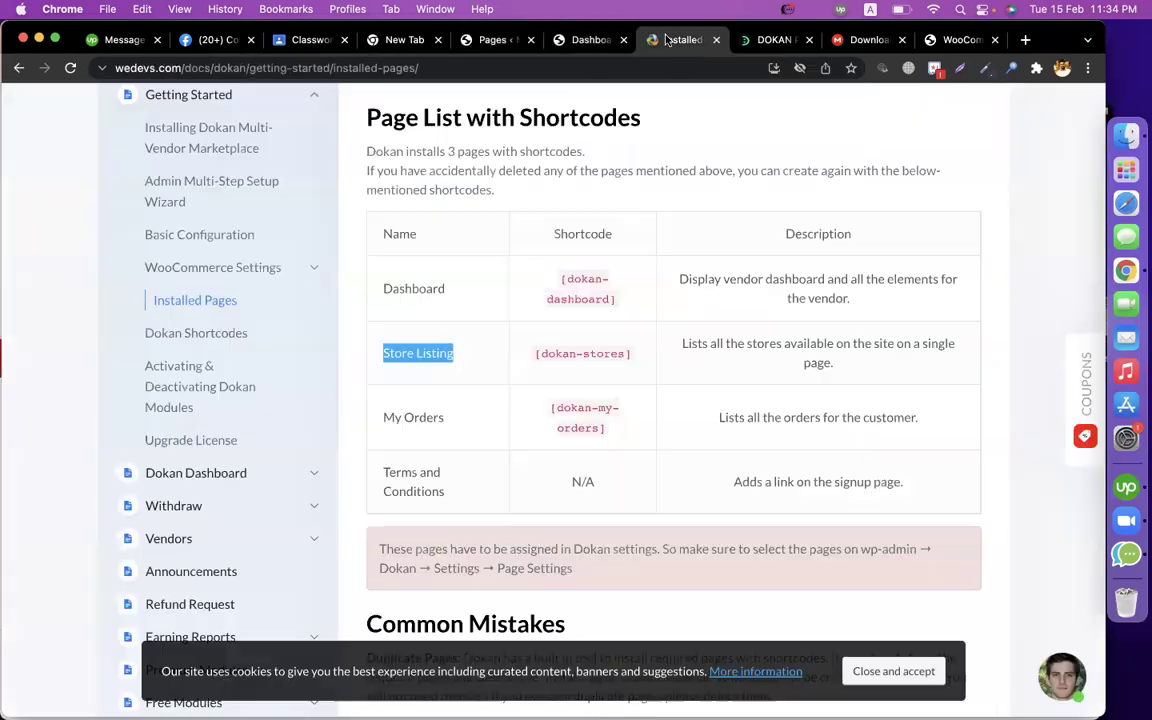
left_click_drag(632, 354, 527, 357)
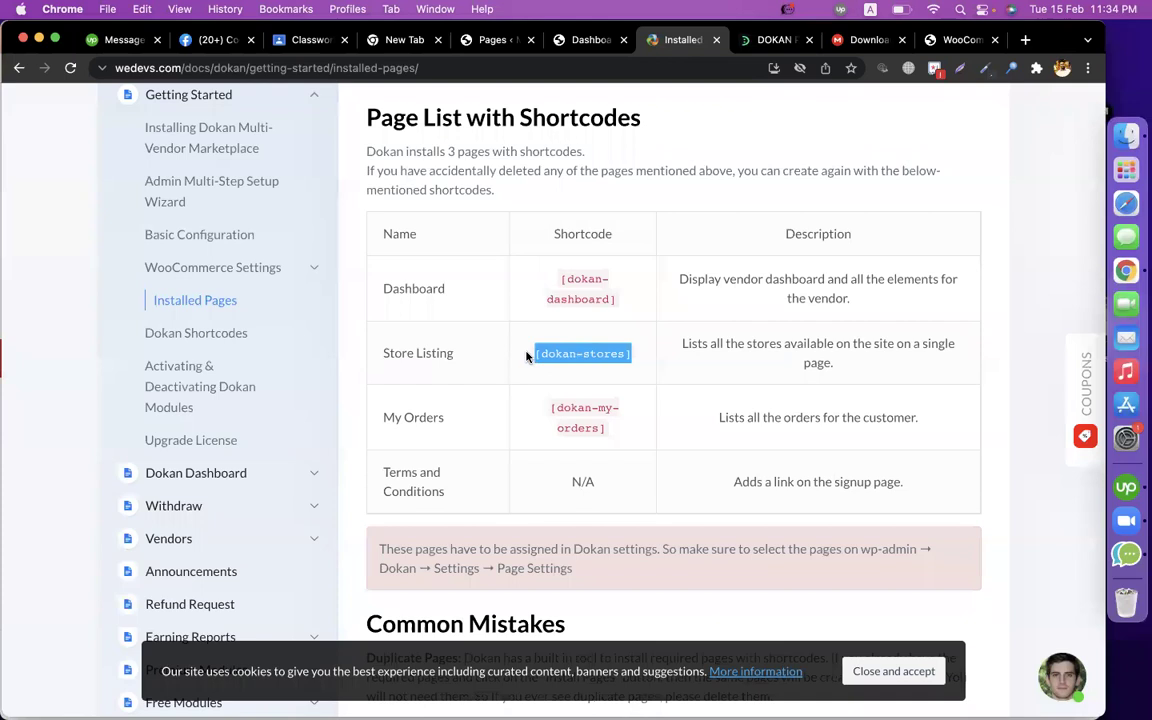
left_click(490, 40)
left_click(240, 135)
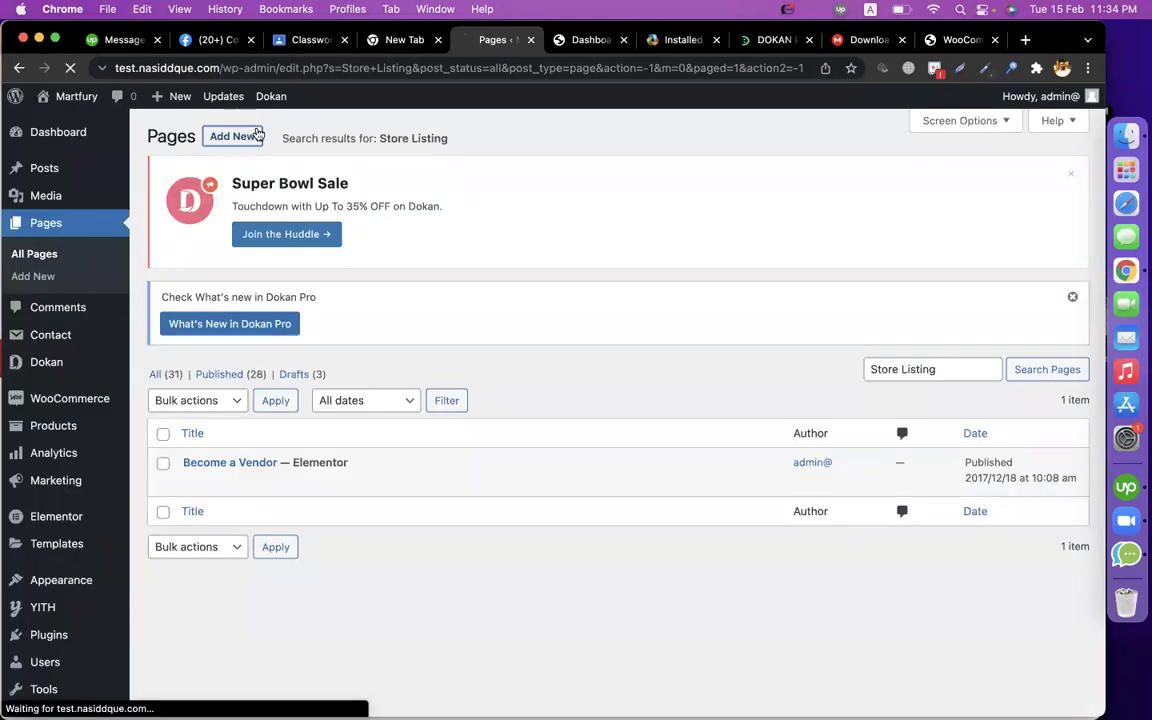
Copy 'Store Listing' from the docs table and paste it as the new page's title.
left_click(600, 42)
left_click(676, 40)
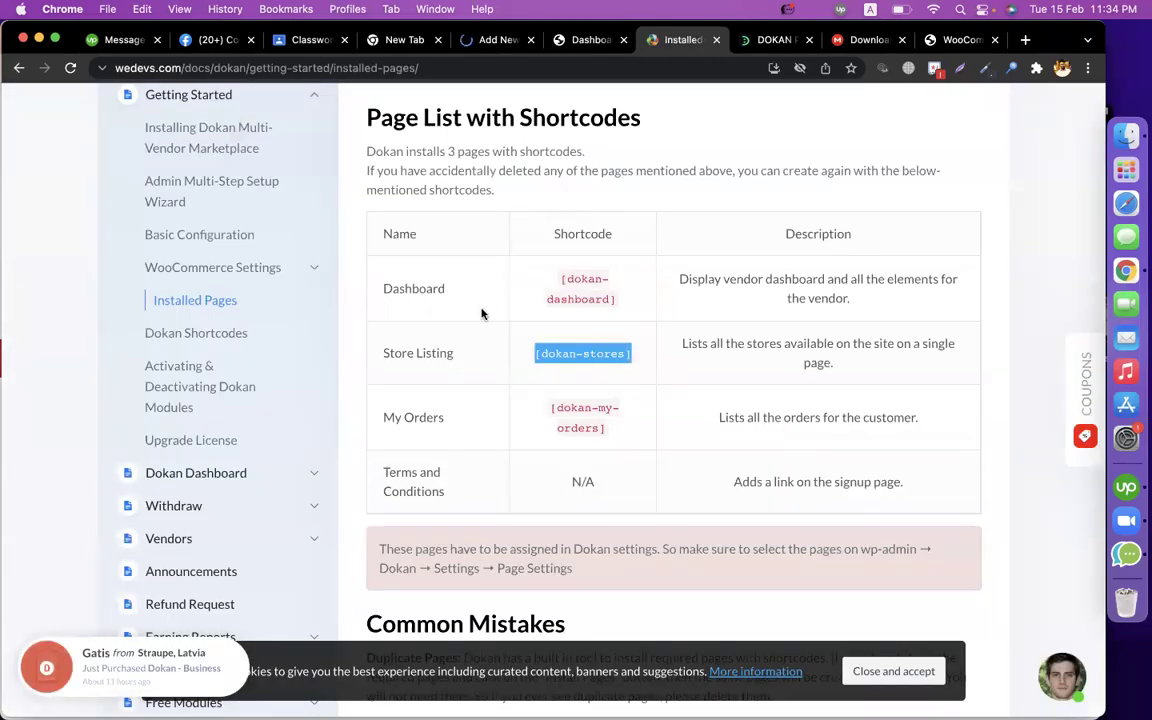
left_click_drag(452, 353, 381, 352)
key("super+c")
left_click(490, 42)
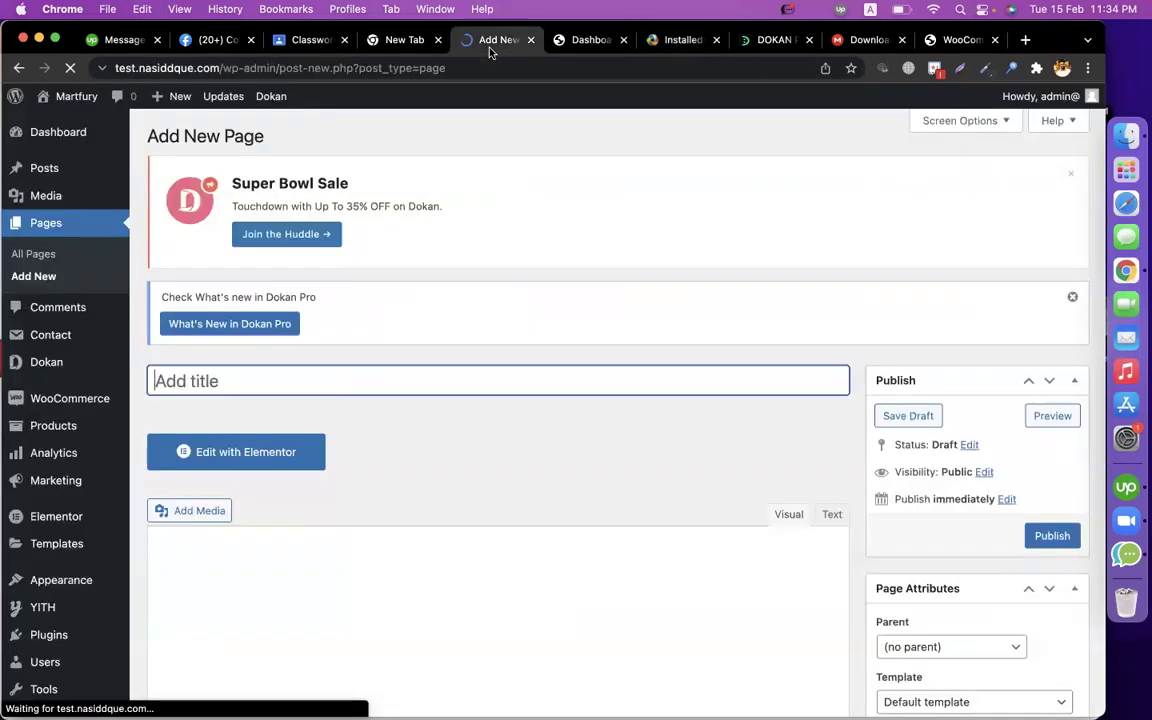
key("super+v")
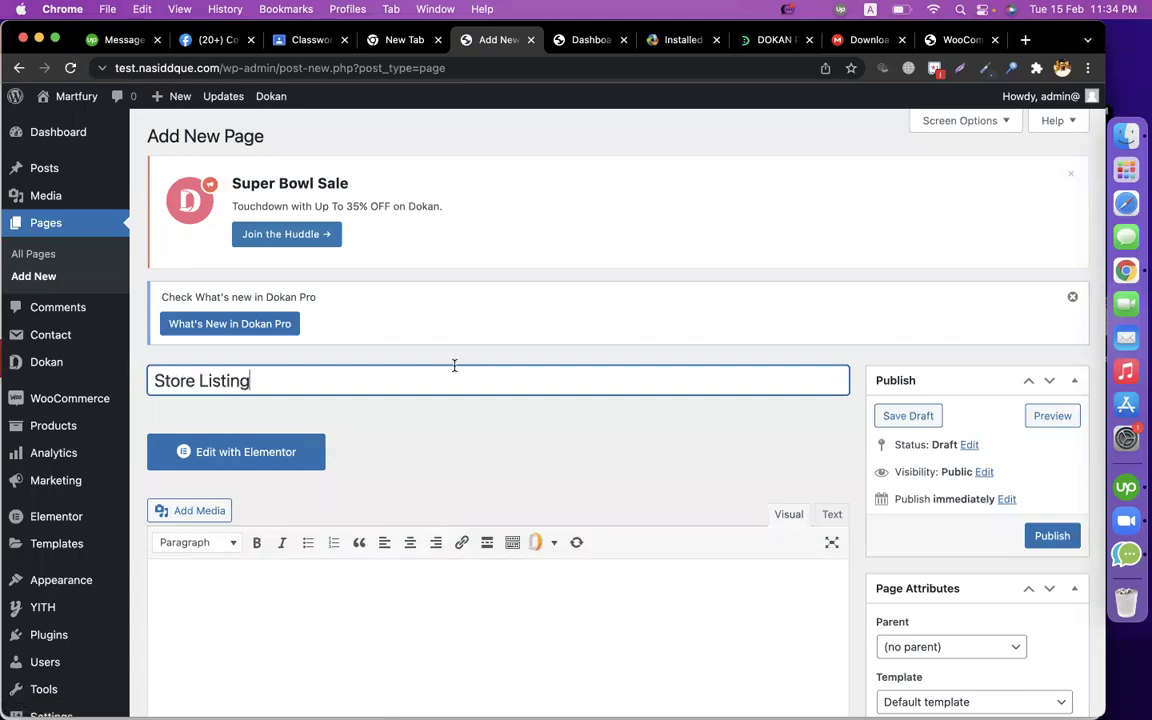
scroll(454, 366, "down", 3)
left_click(450, 470)
Paste the [dokan-stores] shortcode into the page body and publish it.
left_click(604, 42)
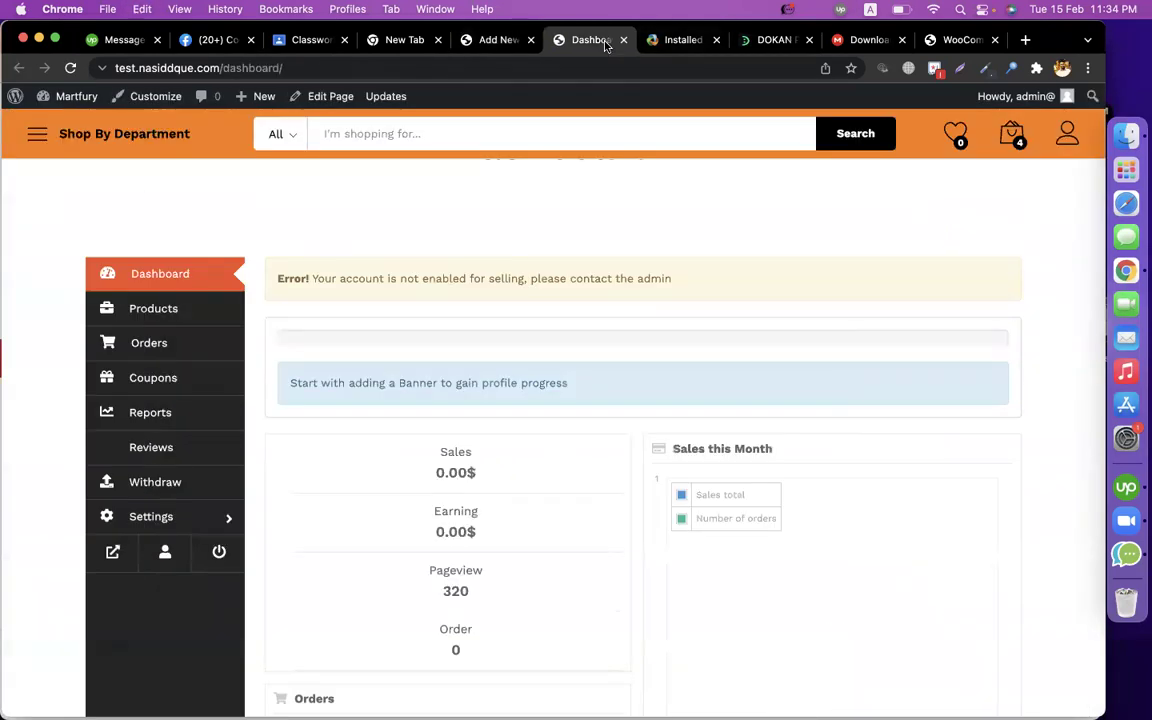
left_click(680, 40)
left_click_drag(628, 353, 536, 352)
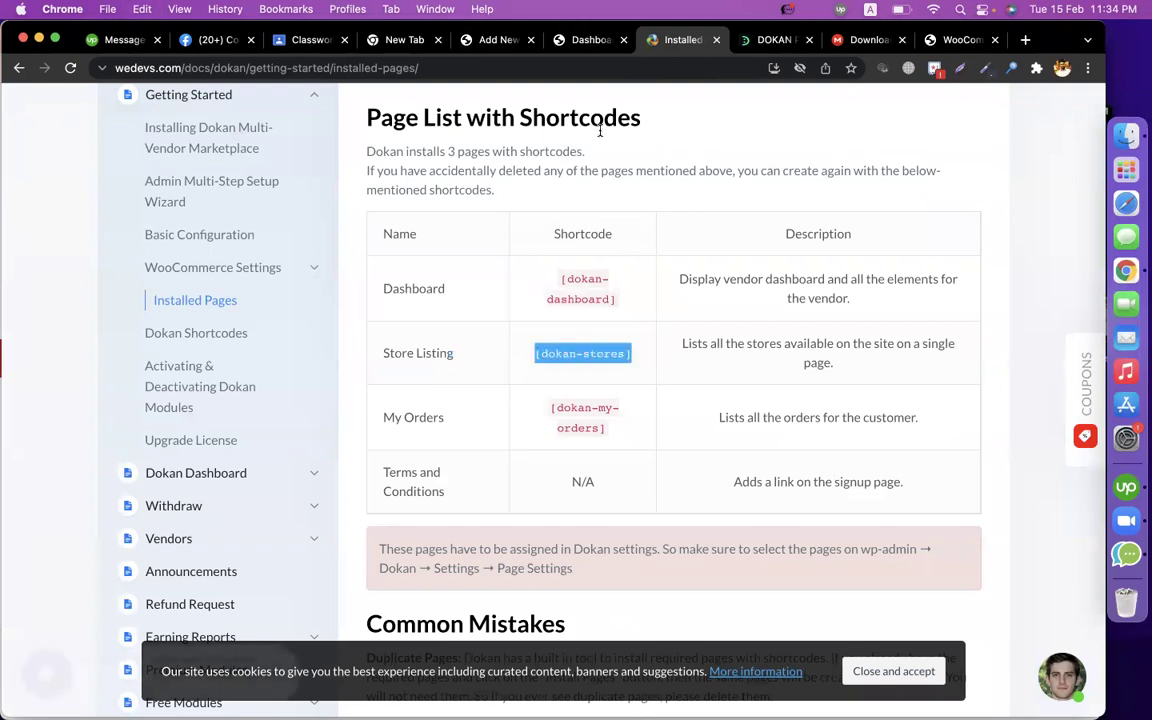
left_click(504, 42)
left_click(424, 470)
key("super+v")
left_click(1051, 358)
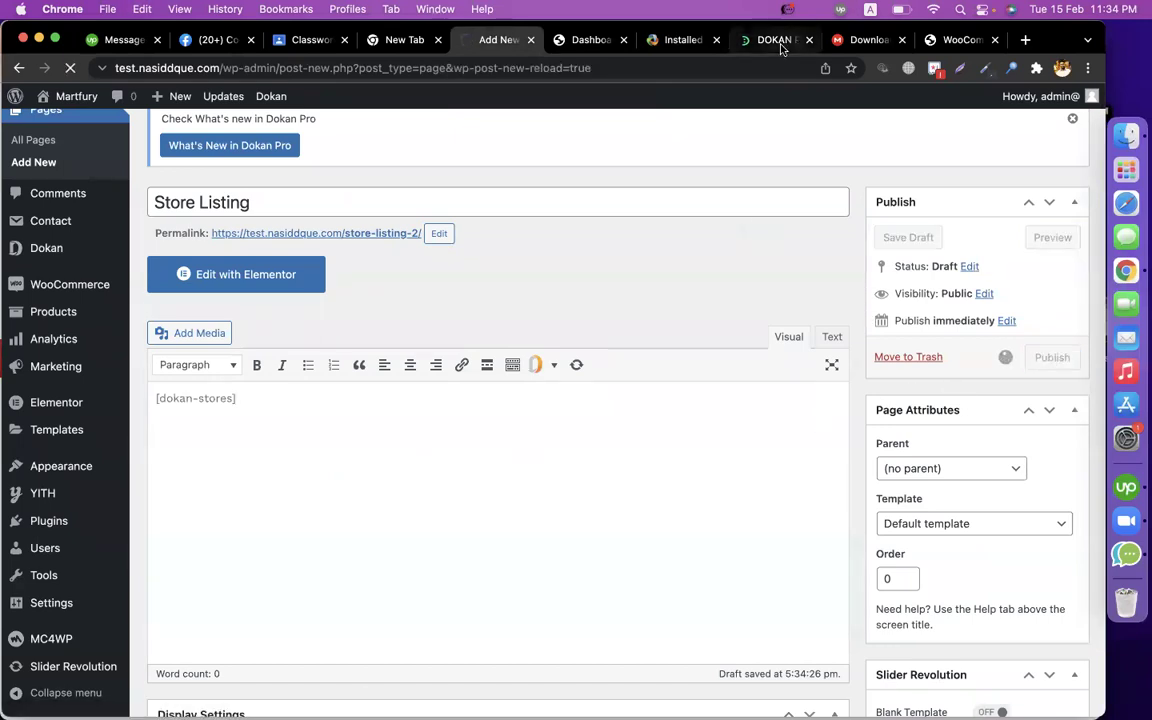
Select the My Orders page name in the docs and start another new page.
left_click(680, 40)
left_click_drag(444, 417, 386, 417)
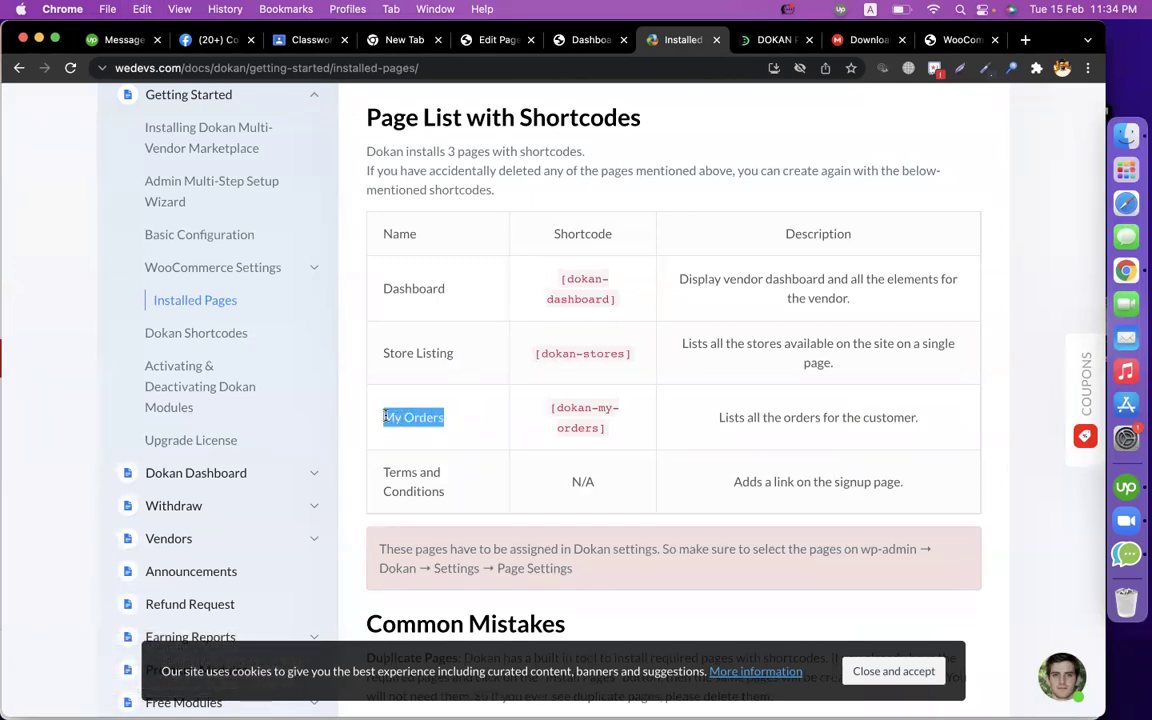
left_click(495, 39)
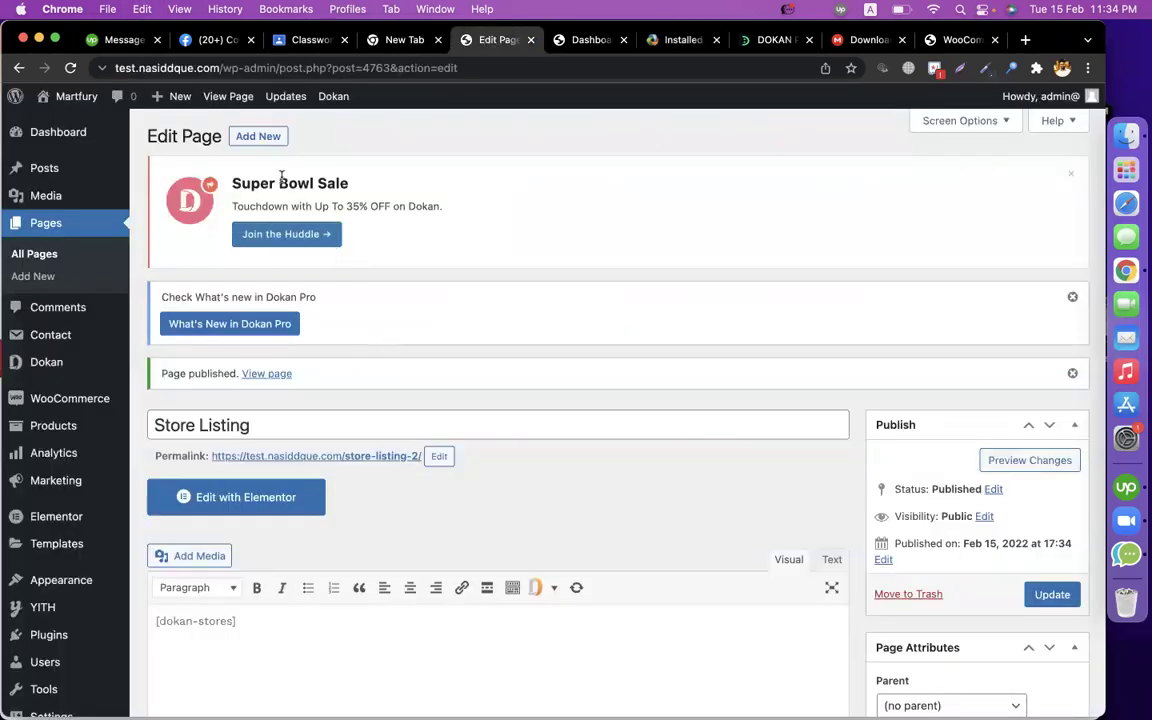
left_click(262, 138)
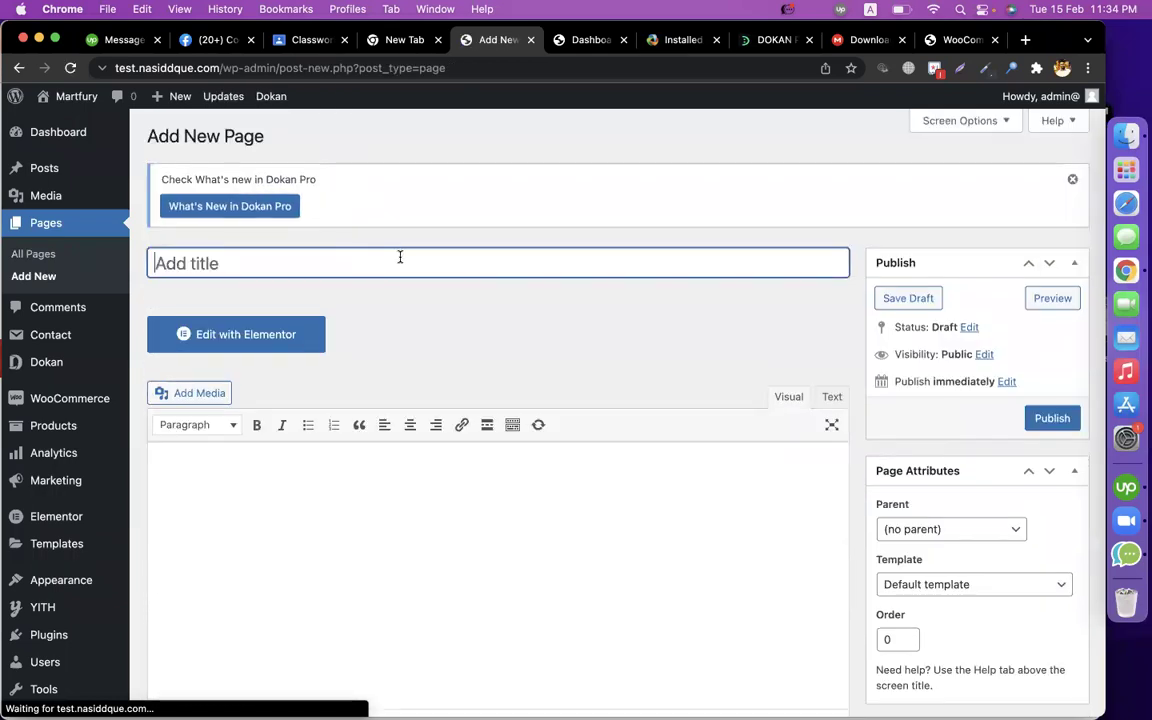
Title the page 'My Orders', paste [dokan-my-orders] into its body and publish it.
type("My Orders")
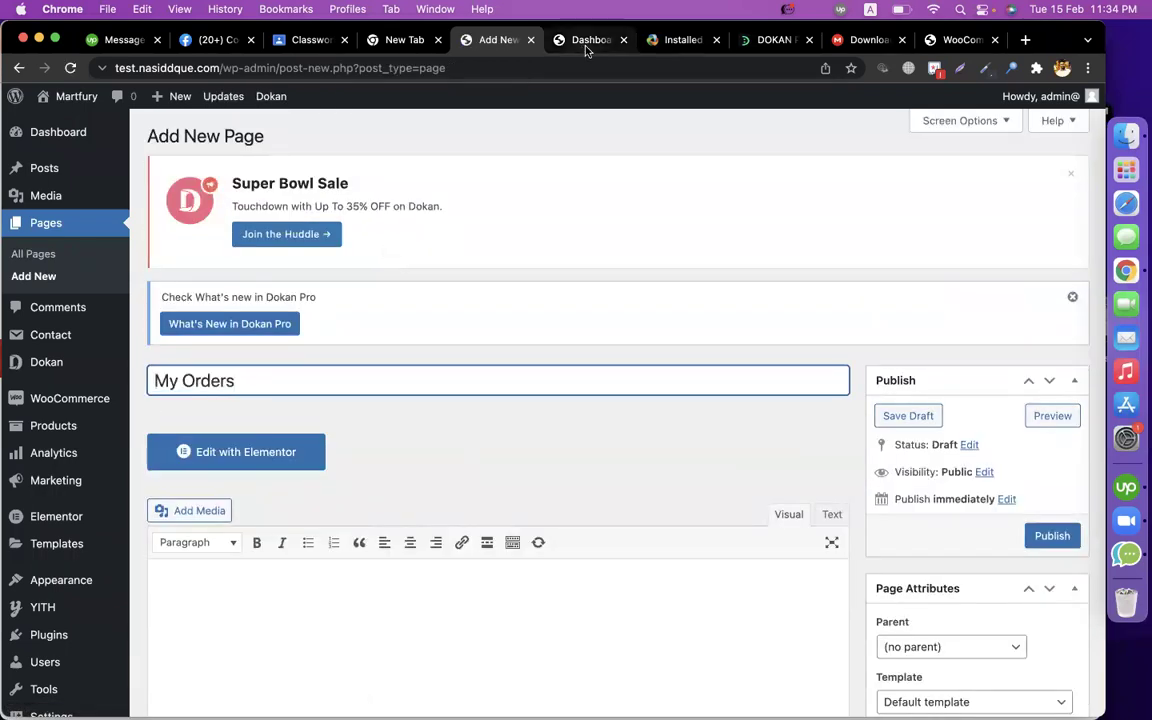
left_click(770, 40)
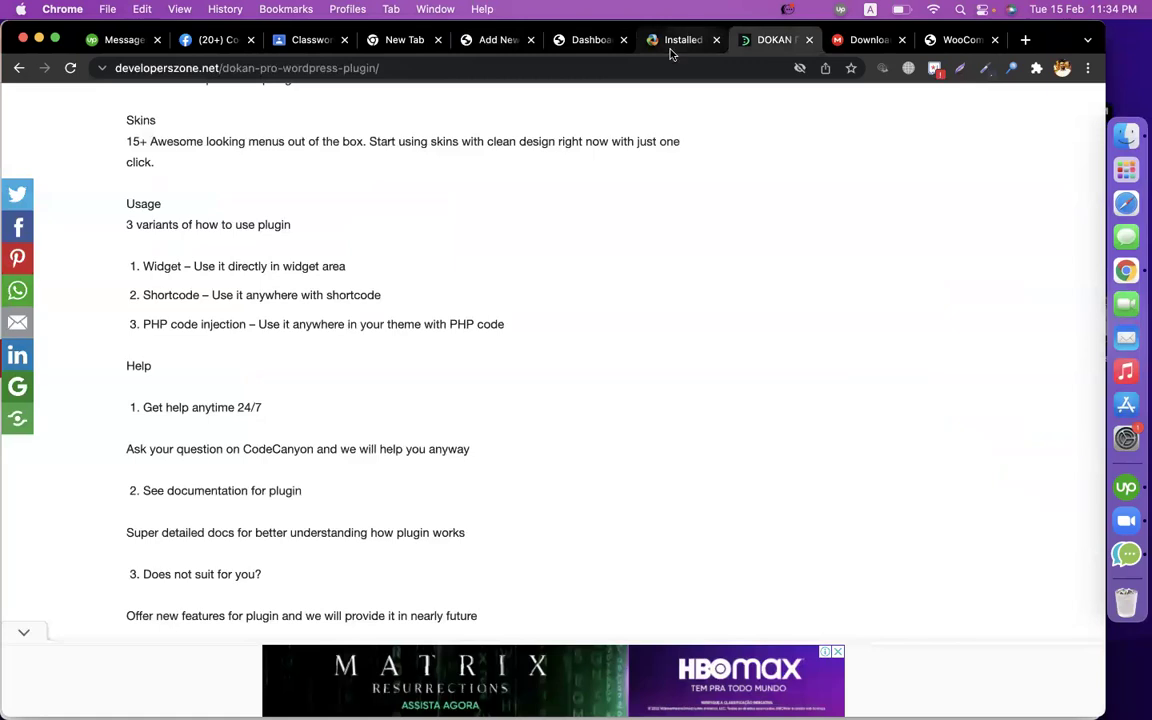
left_click(676, 42)
left_click_drag(607, 428, 549, 408)
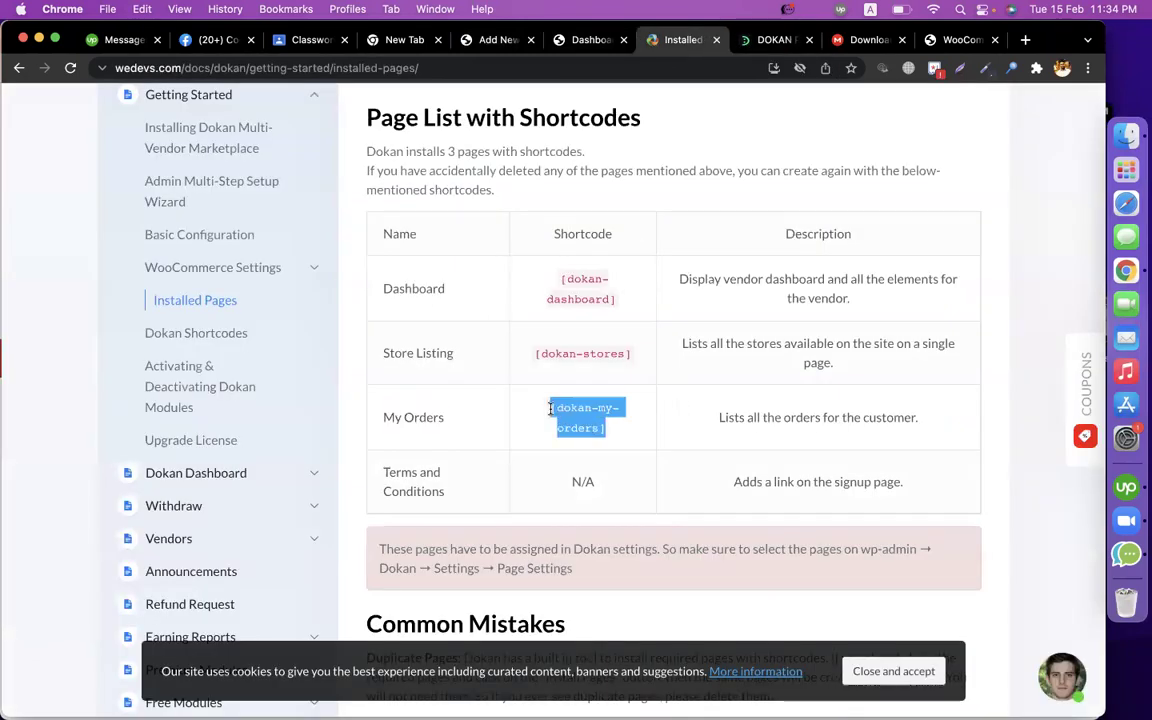
left_click(497, 40)
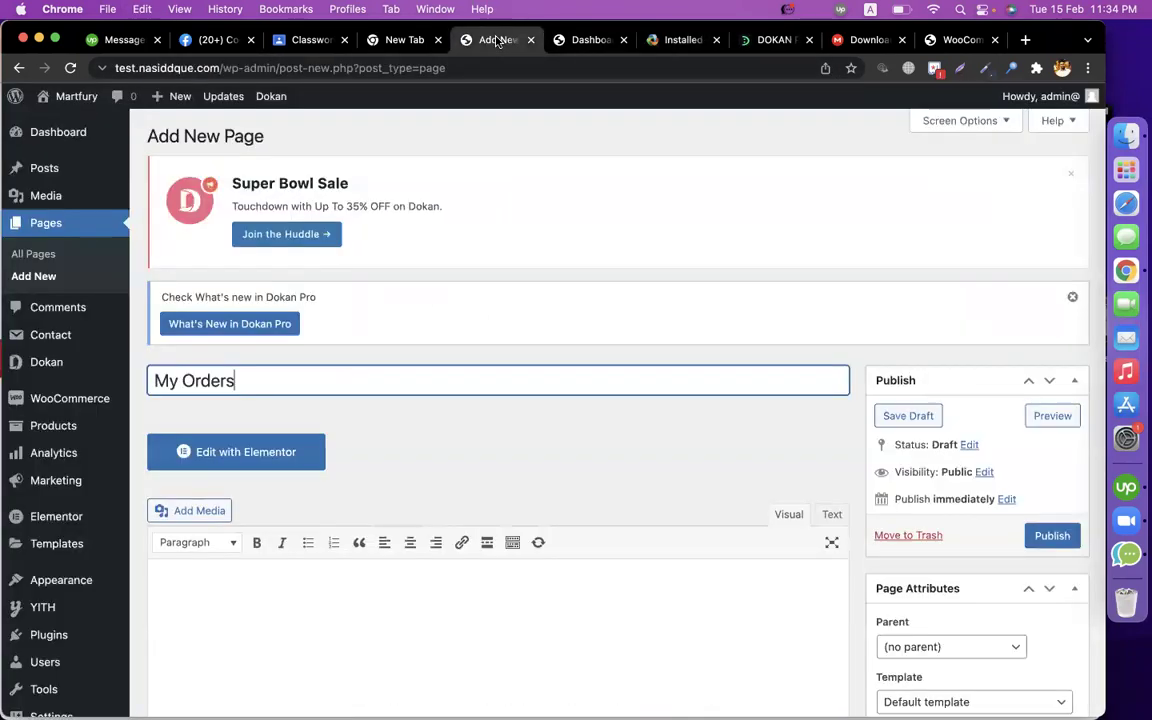
left_click(357, 648)
key("super+v")
left_click(1045, 533)
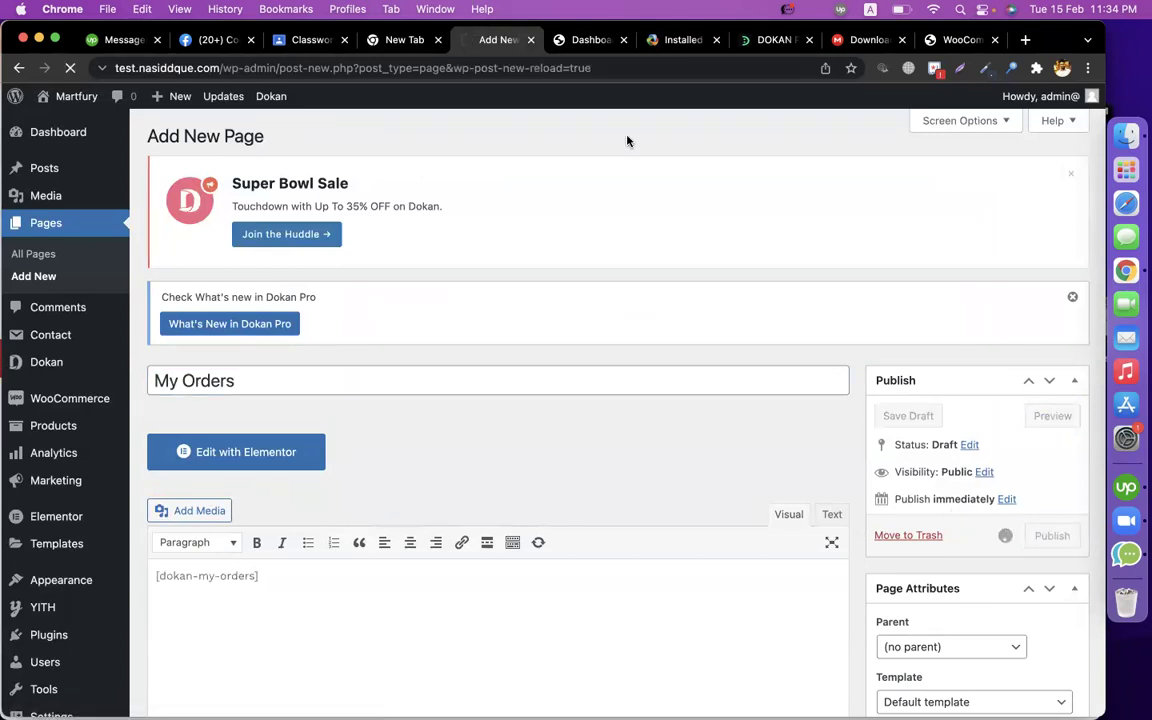
Return to the Dokan docs page and scroll through it.
left_click(662, 40)
scroll(532, 501, "down", 6)
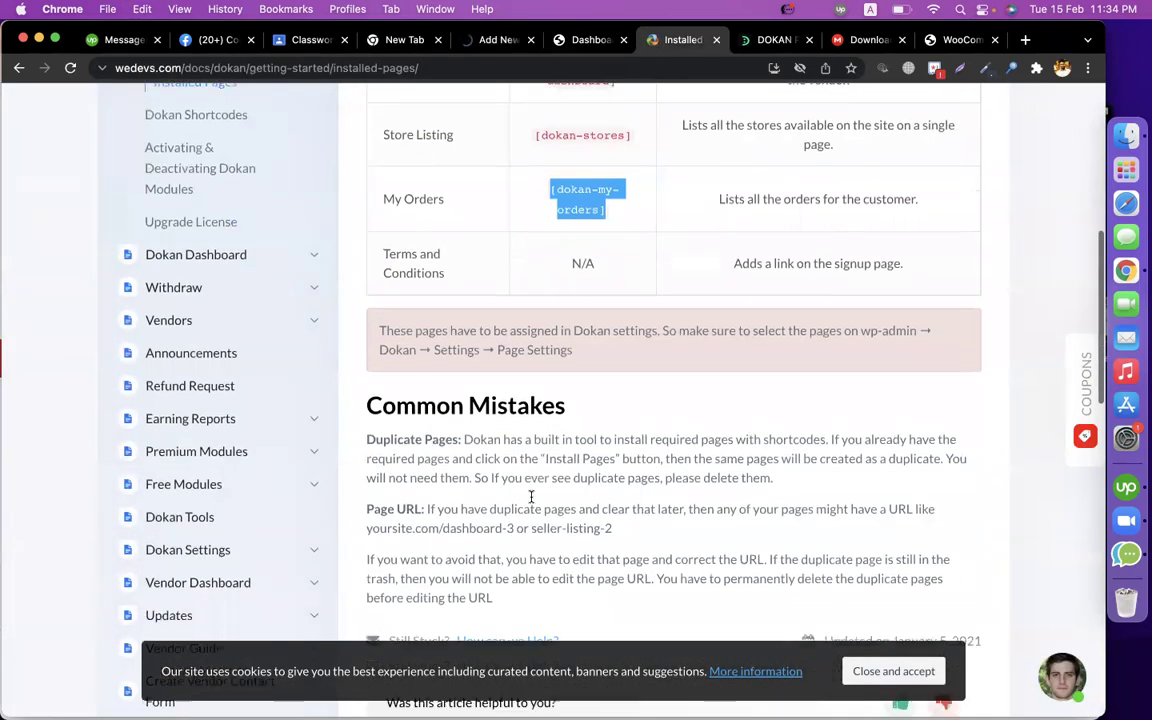
scroll(531, 501, "up", 3)
scroll(531, 501, "up", 5)
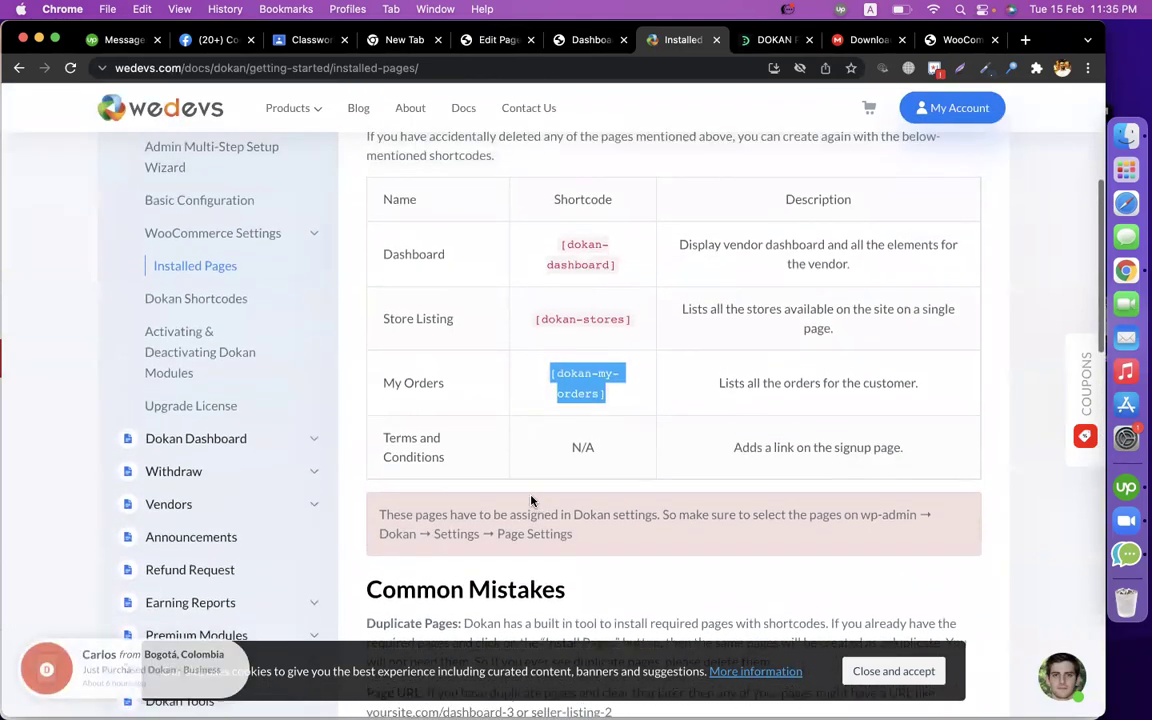
Read the Dokan Shortcodes docs up to the Dokan → Tools note, then return to the My Orders editor.
left_click(229, 313)
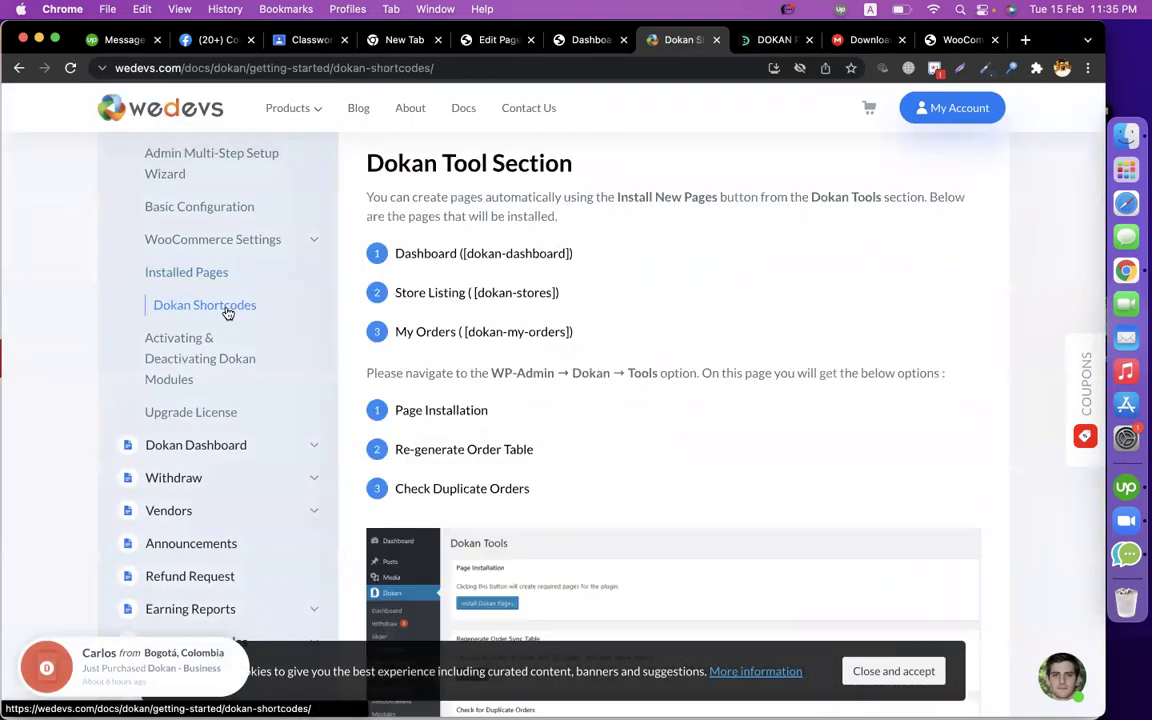
left_click_drag(462, 254, 581, 296)
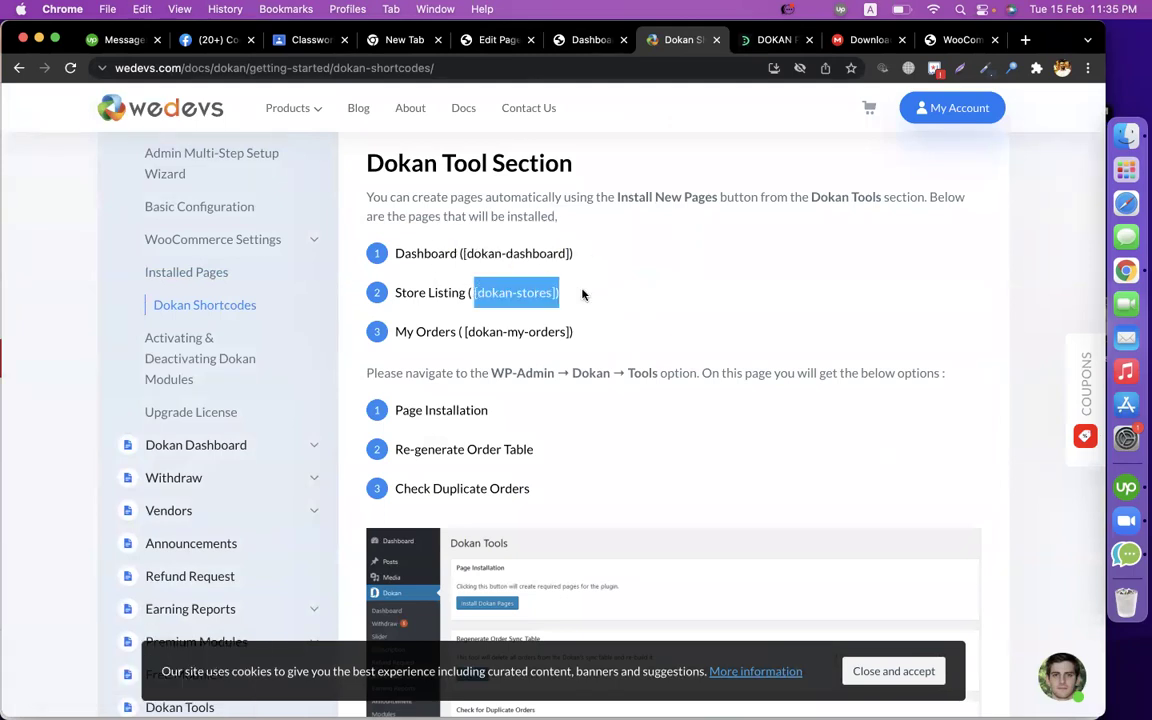
scroll(584, 290, "down", 5)
scroll(527, 290, "up", 3)
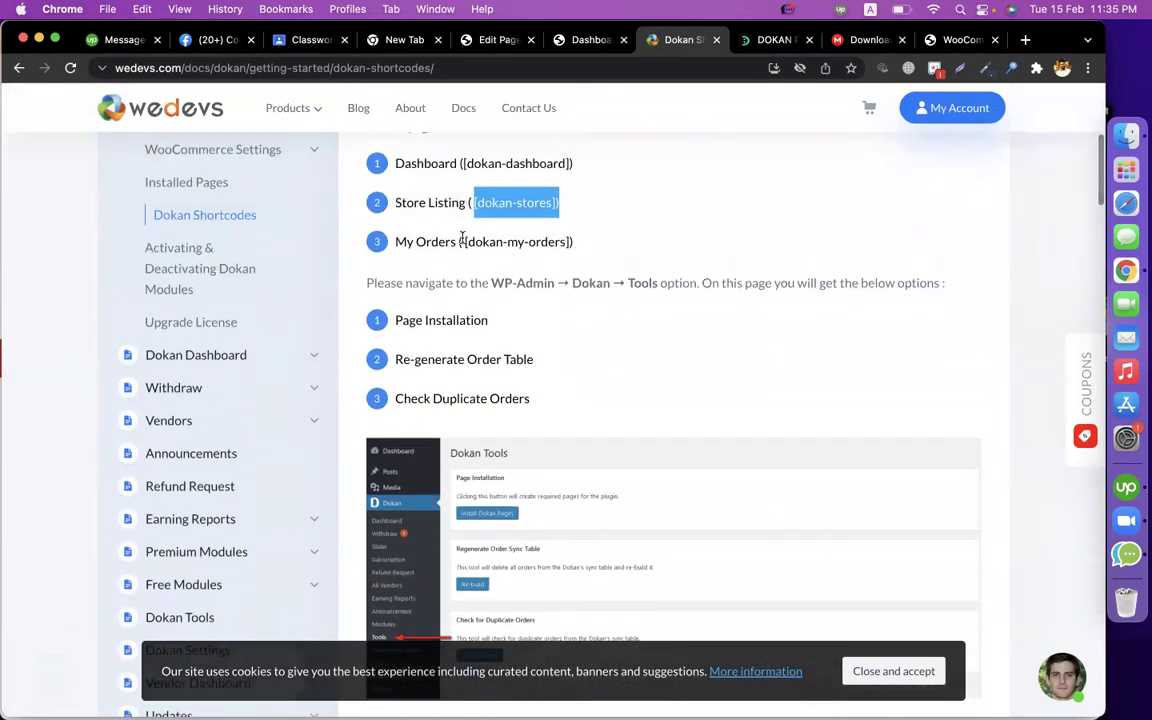
left_click_drag(462, 241, 612, 240)
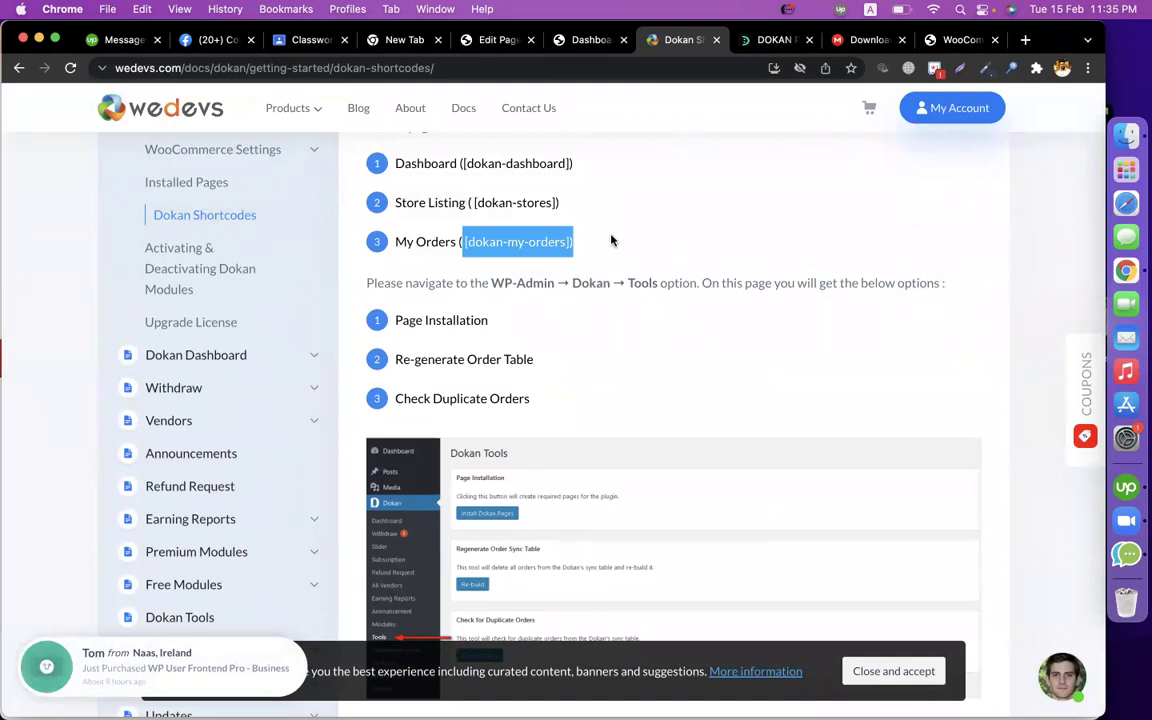
left_click(428, 287)
left_click_drag(568, 286, 697, 288)
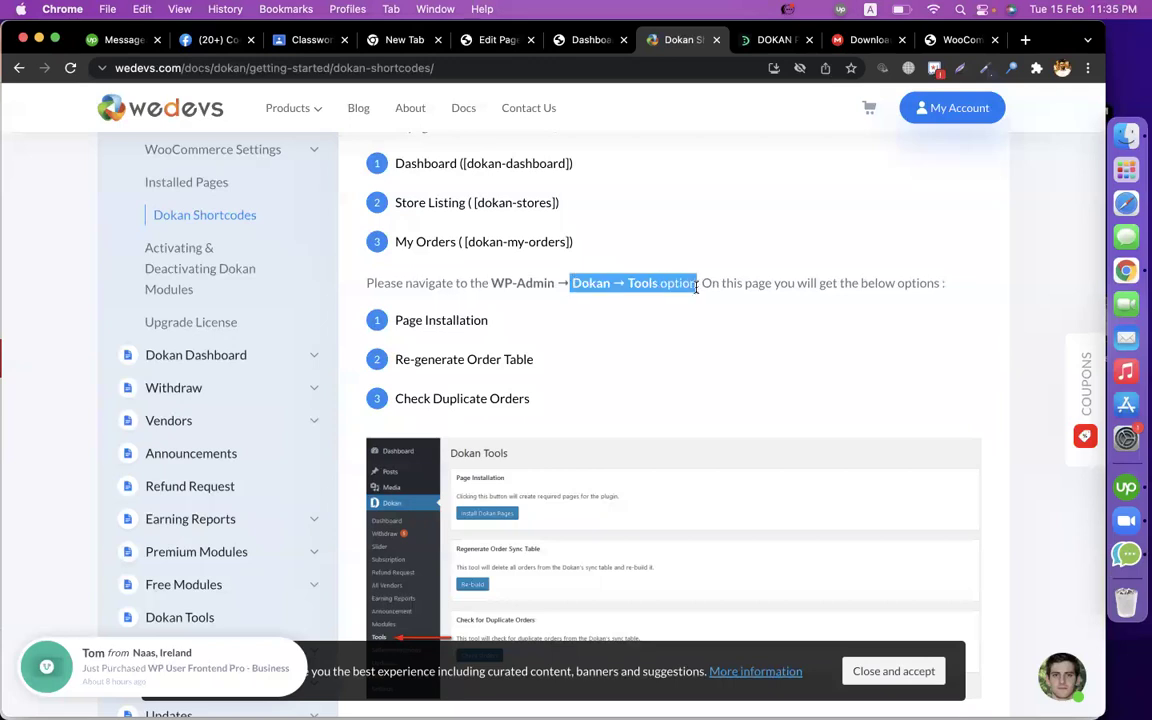
left_click(500, 40)
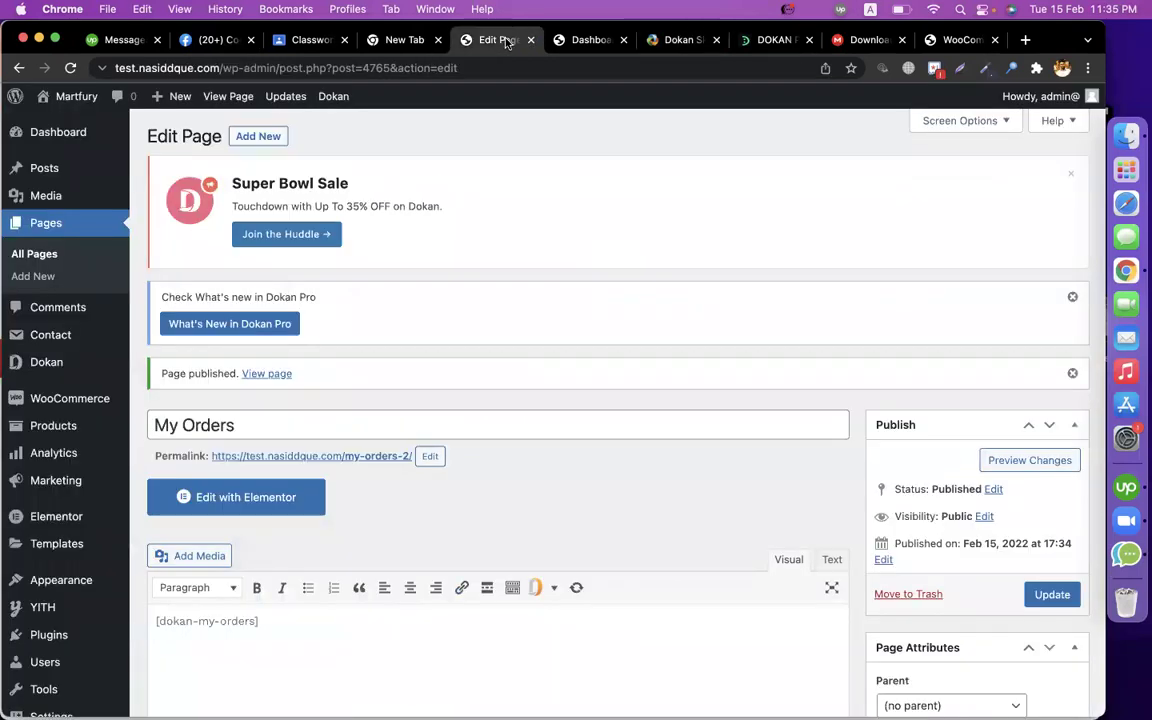
mouse_move(66, 367)
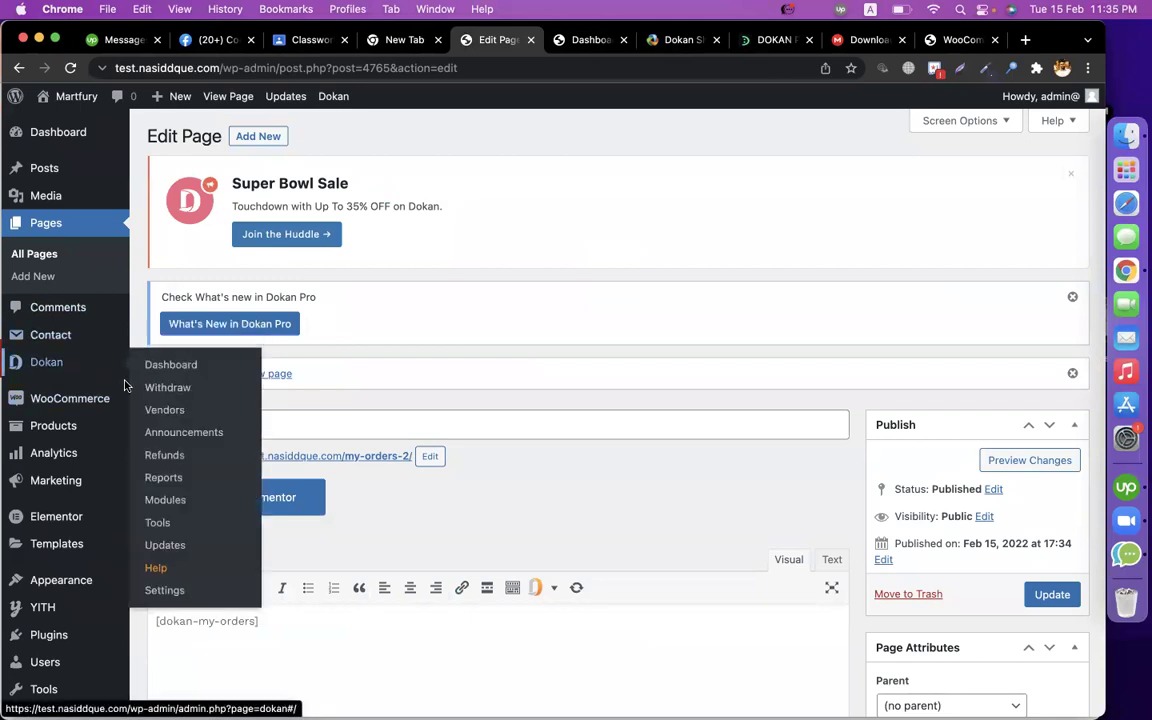
Open Dokan > Tools and consult the shortcodes documentation alongside it.
left_click(155, 522)
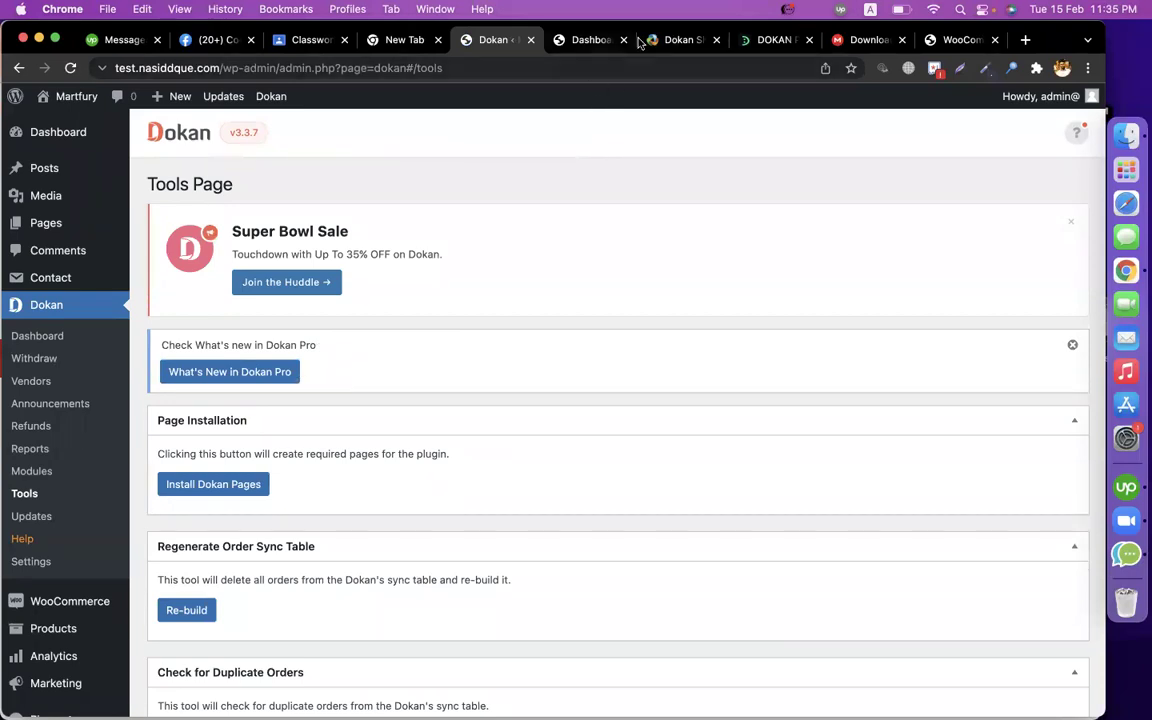
left_click_drag(656, 40, 595, 42)
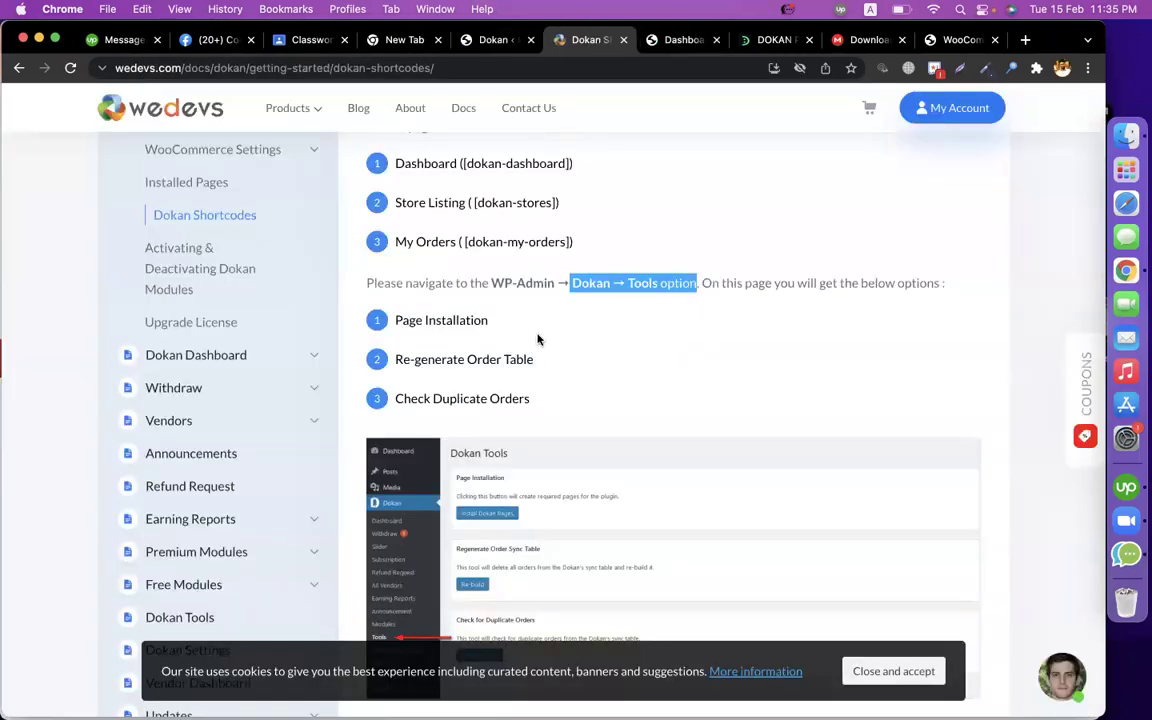
left_click_drag(398, 335, 488, 322)
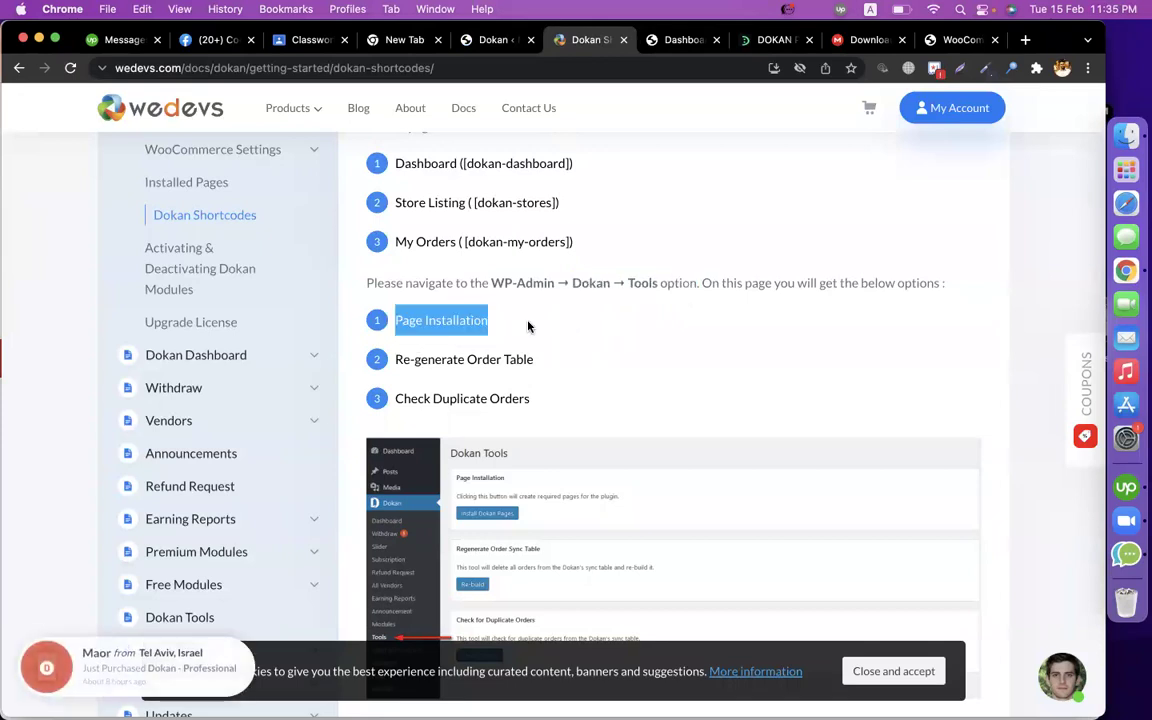
scroll(557, 369, "down", 1)
scroll(543, 429, "down", 5)
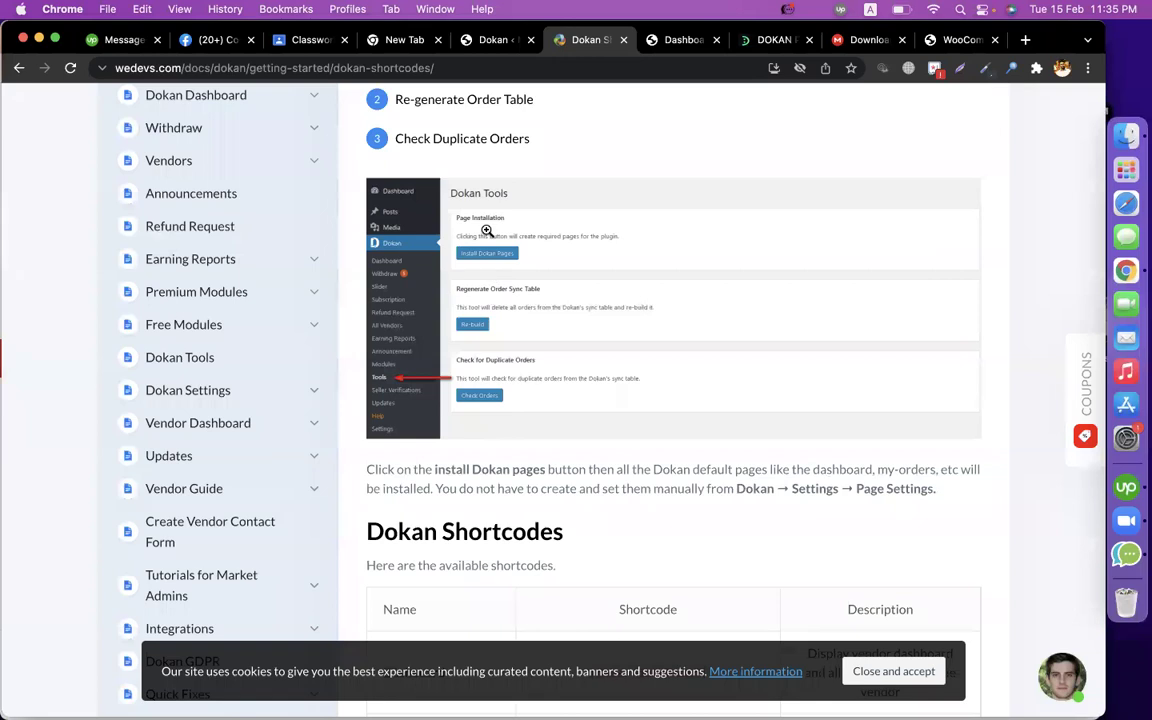
Run Install Dokan Pages to create all the default Dokan pages, then check the shortcode table.
left_click(490, 46)
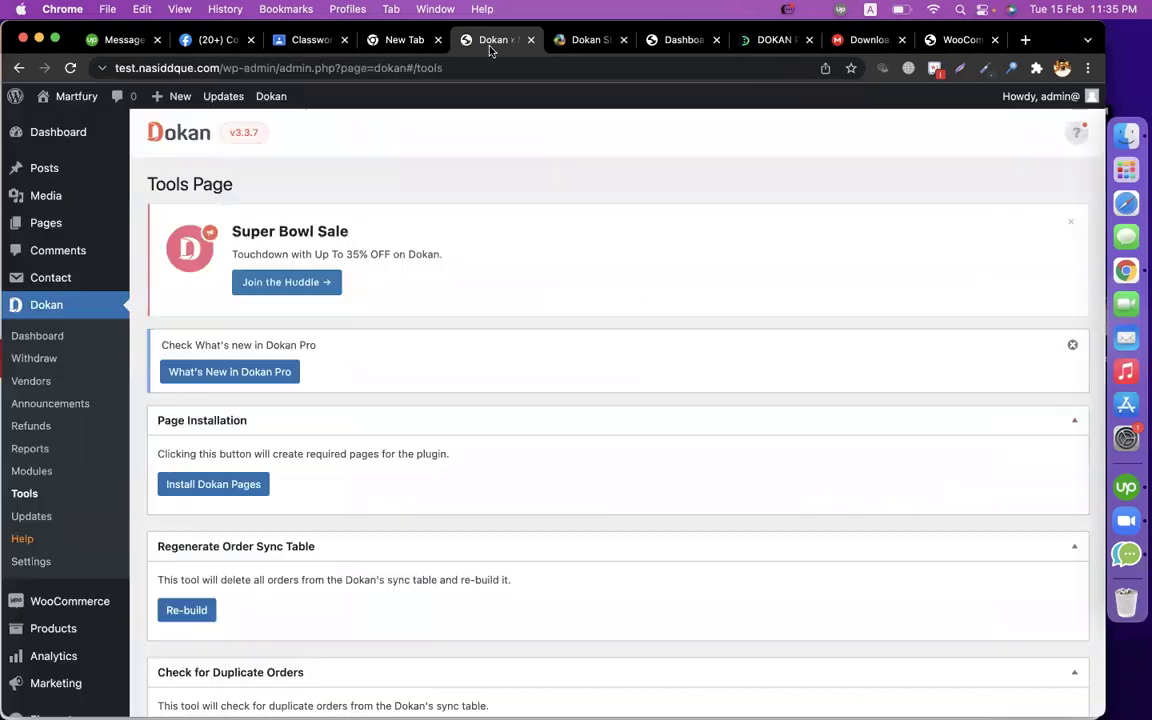
scroll(411, 316, "down", 2)
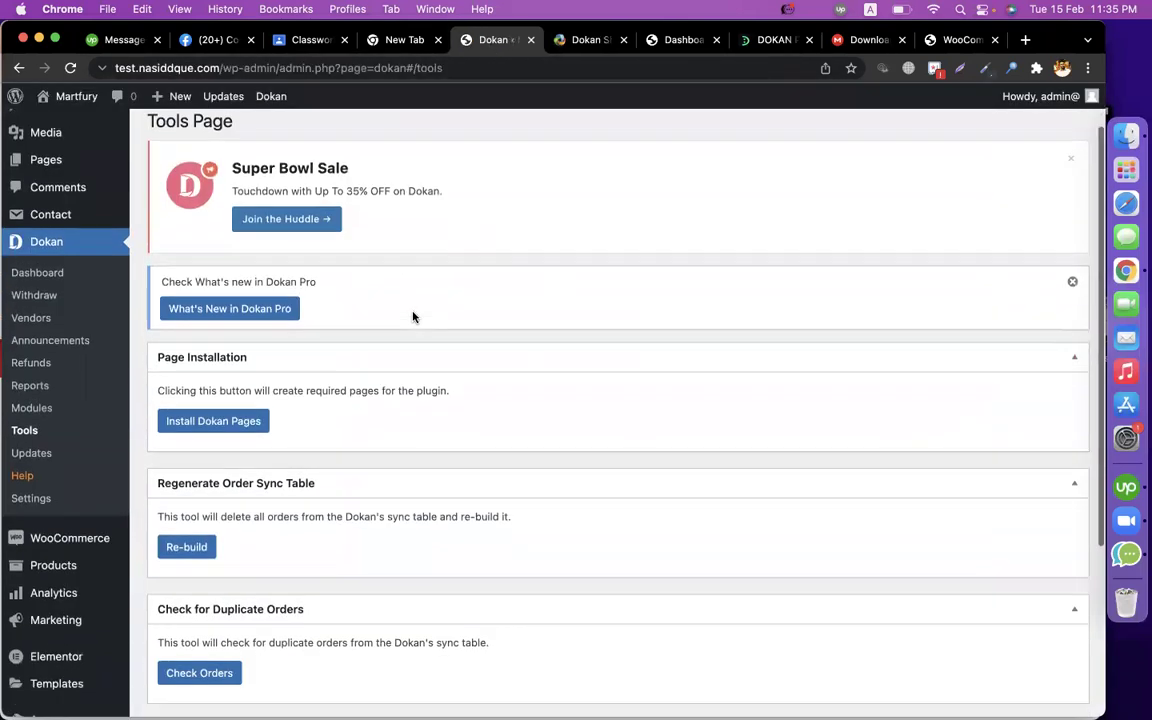
left_click(227, 399)
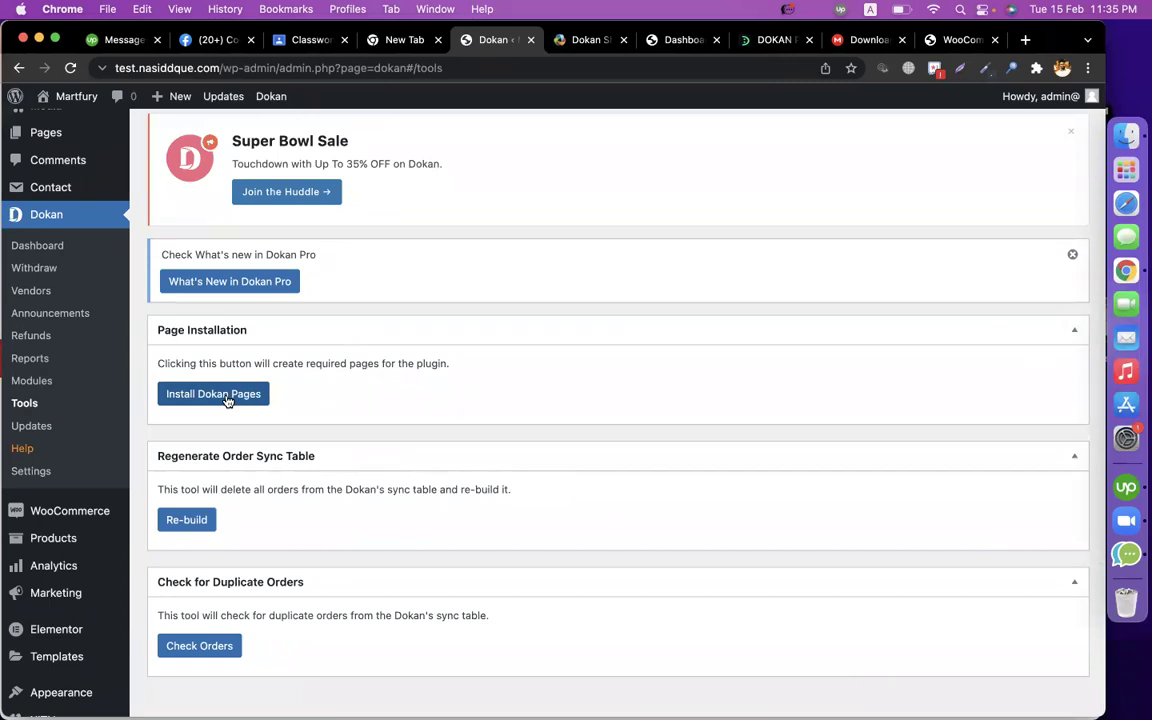
left_click(227, 399)
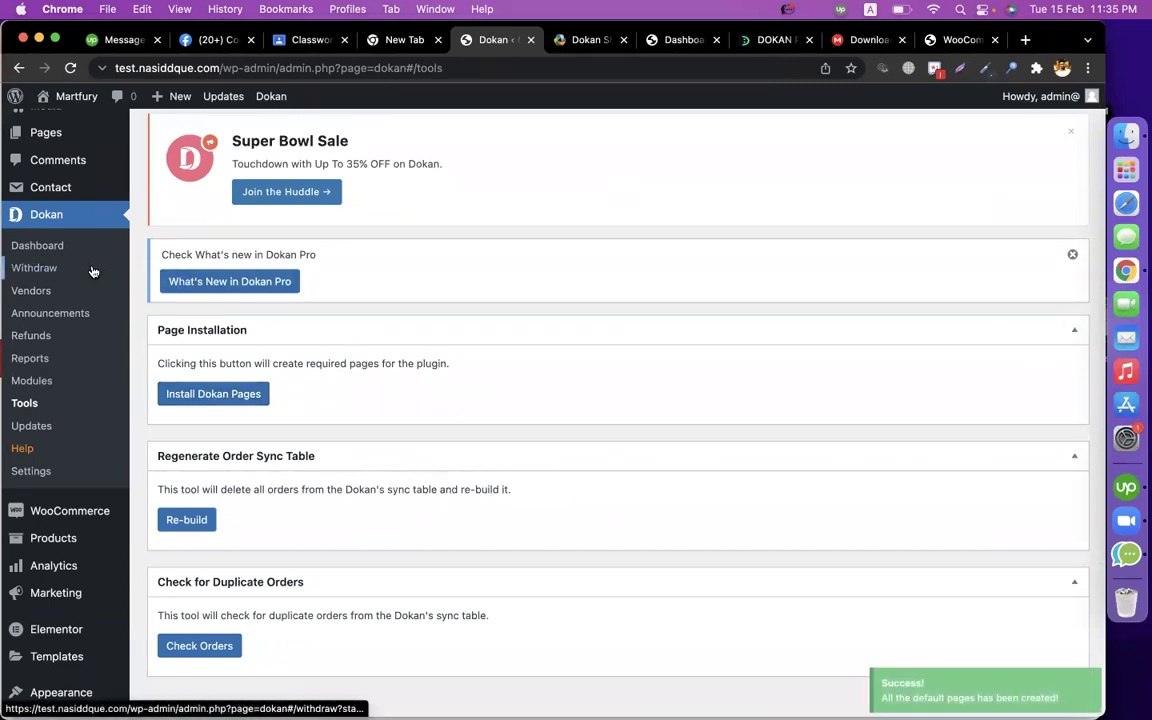
left_click(575, 42)
scroll(500, 428, "down", 5)
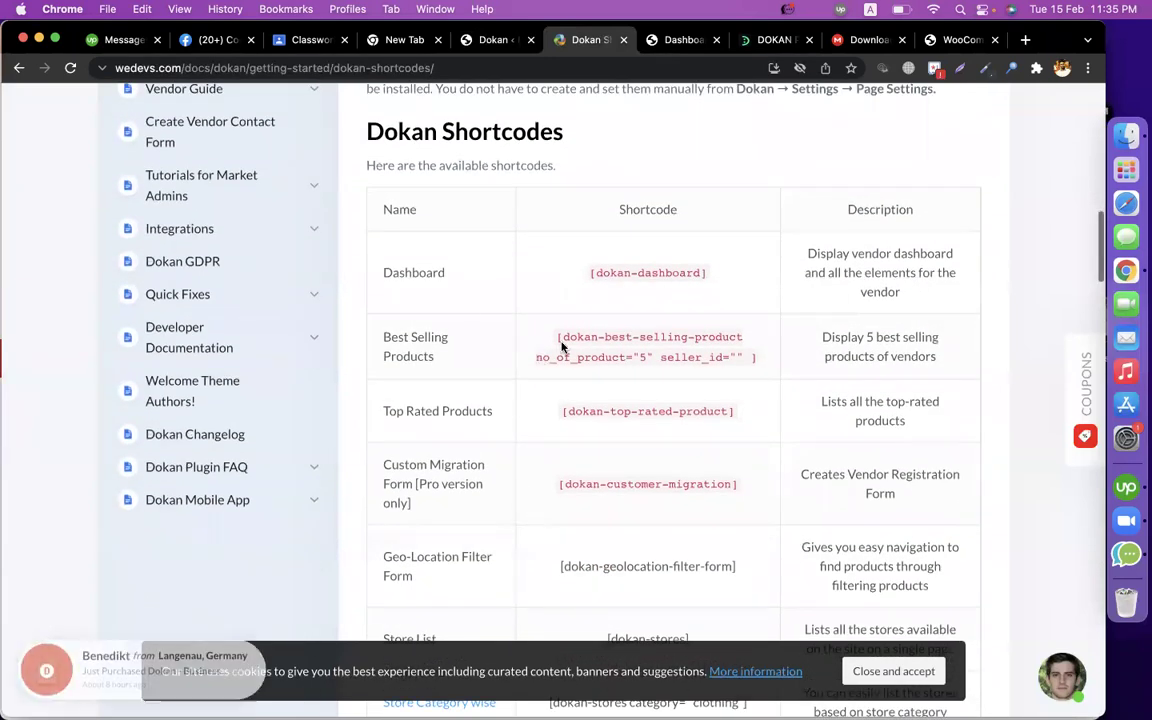
Scroll through the docs shortcode table, highlighting the Top Rated Products entry.
left_click_drag(433, 361, 383, 207)
triple_click(418, 411)
scroll(427, 469, "down", 2)
scroll(427, 469, "down", 4)
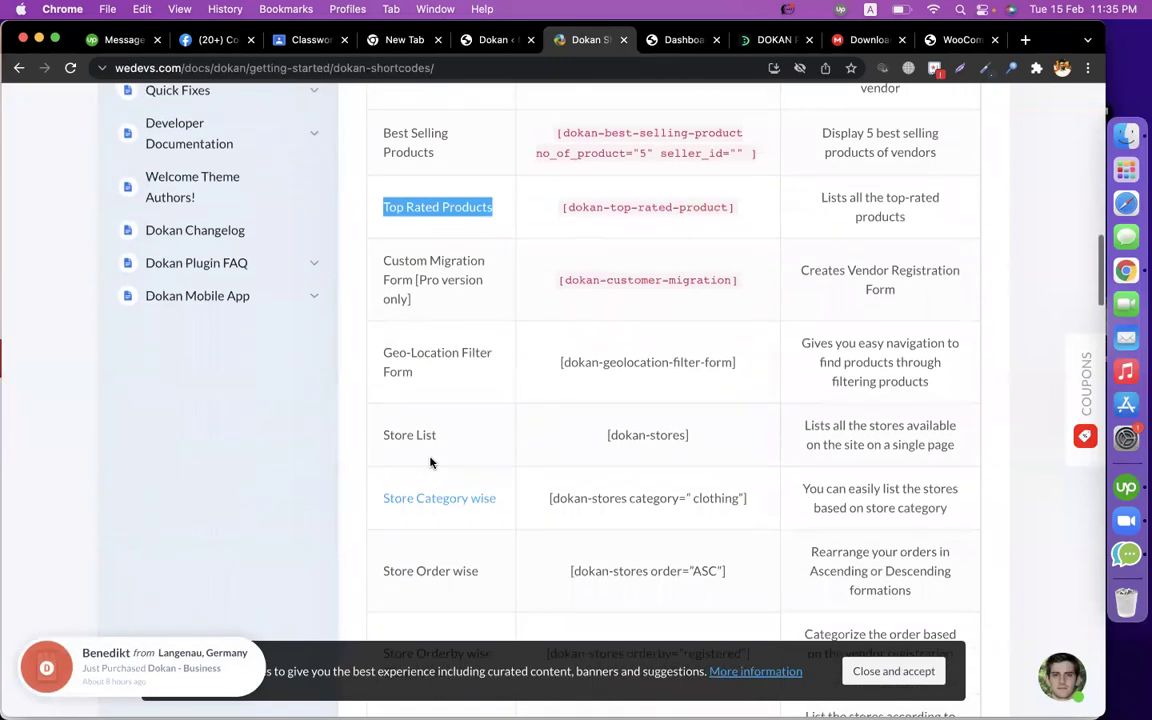
scroll(487, 424, "down", 5)
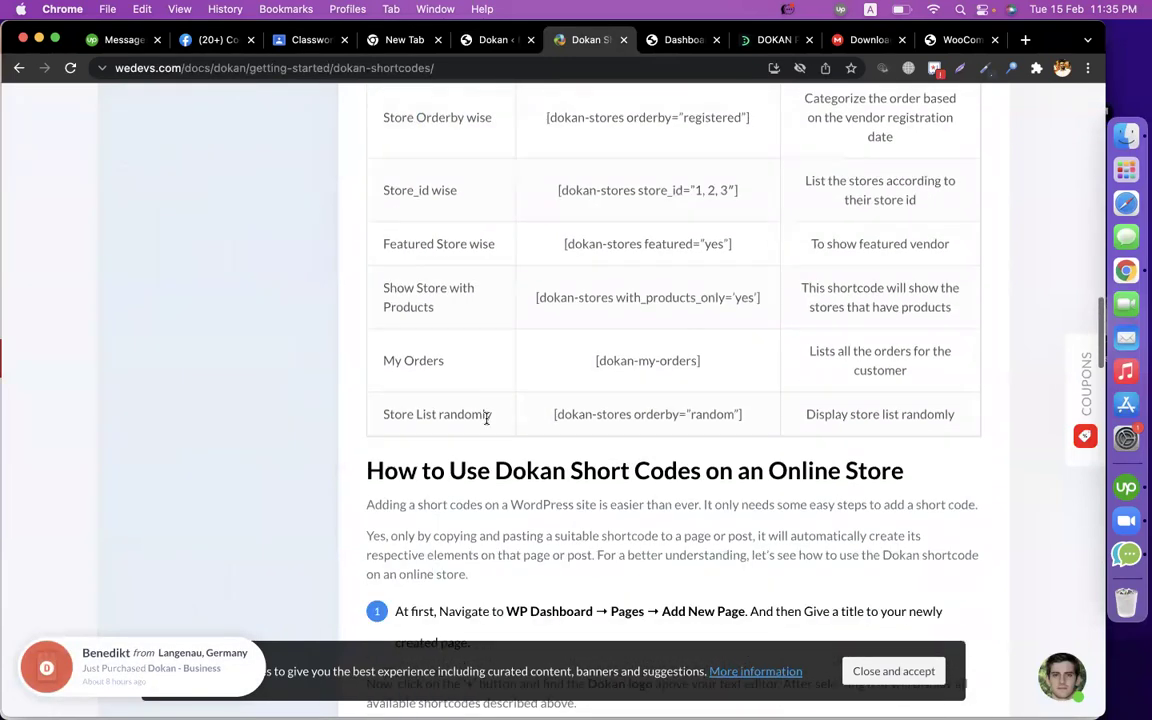
scroll(257, 390, "up", 5)
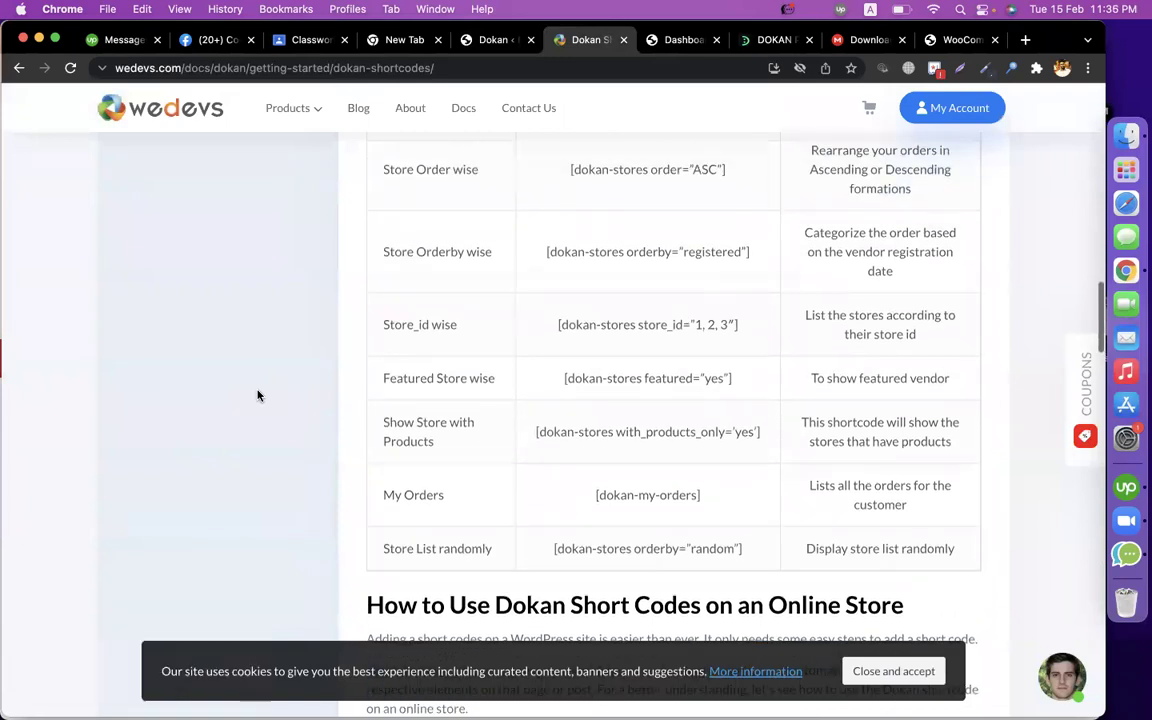
scroll(257, 394, "up", 4)
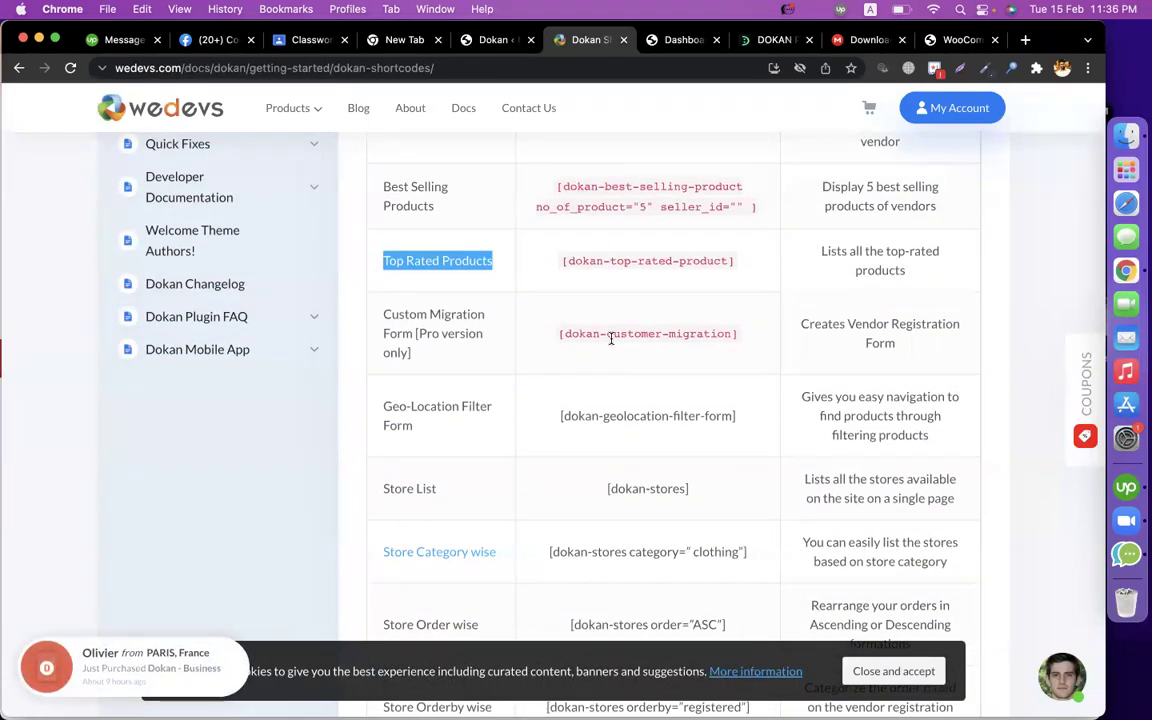
Select the Custom Migration Form shortcode [dokan-customer-migration] and return to Dokan Tools.
triple_click(611, 338)
triple_click(456, 334)
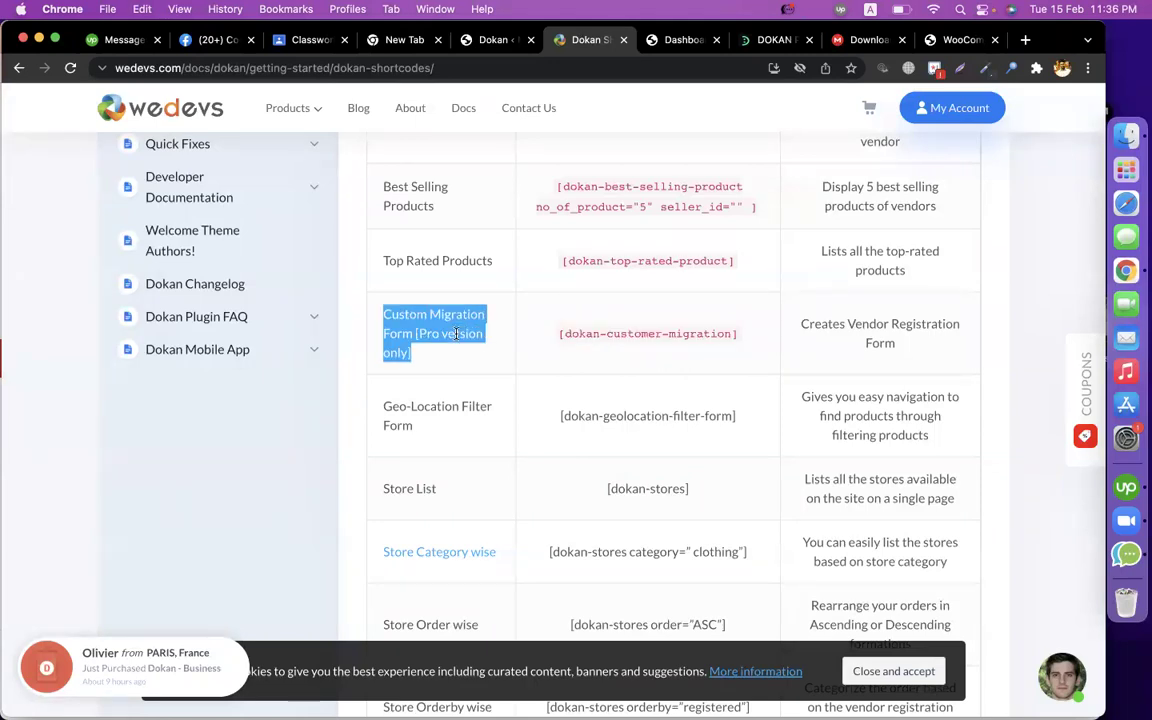
left_click_drag(802, 326, 907, 342)
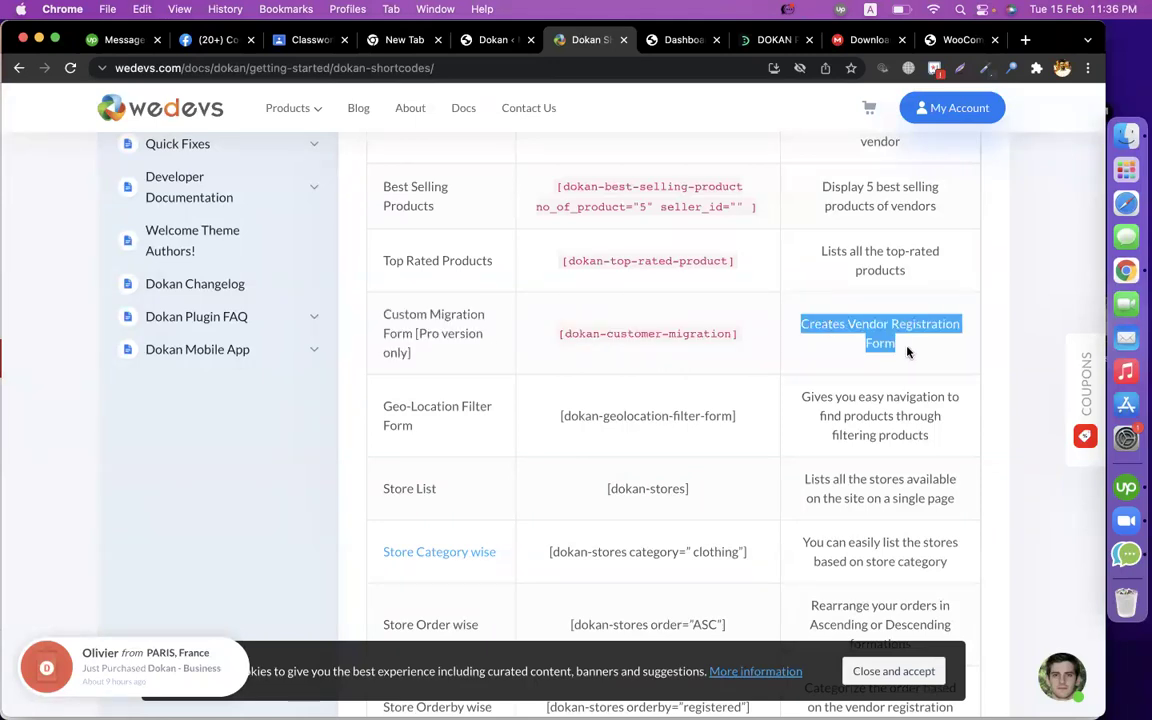
left_click_drag(752, 340, 557, 341)
key("super+c")
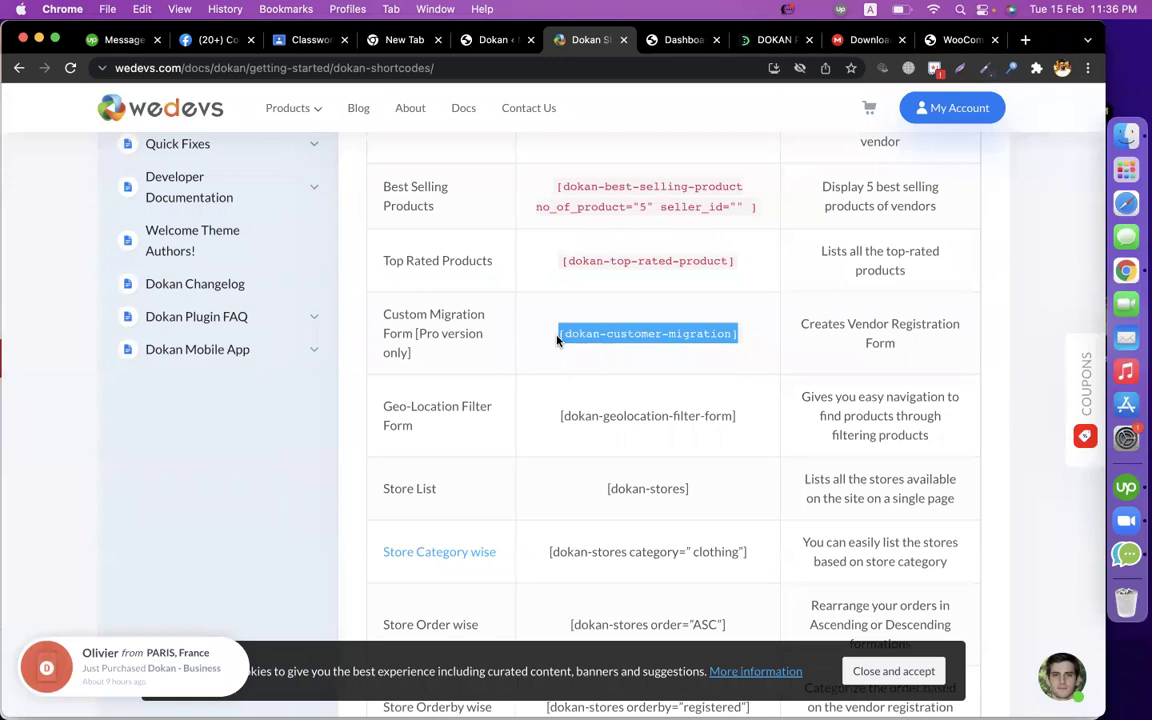
left_click(480, 37)
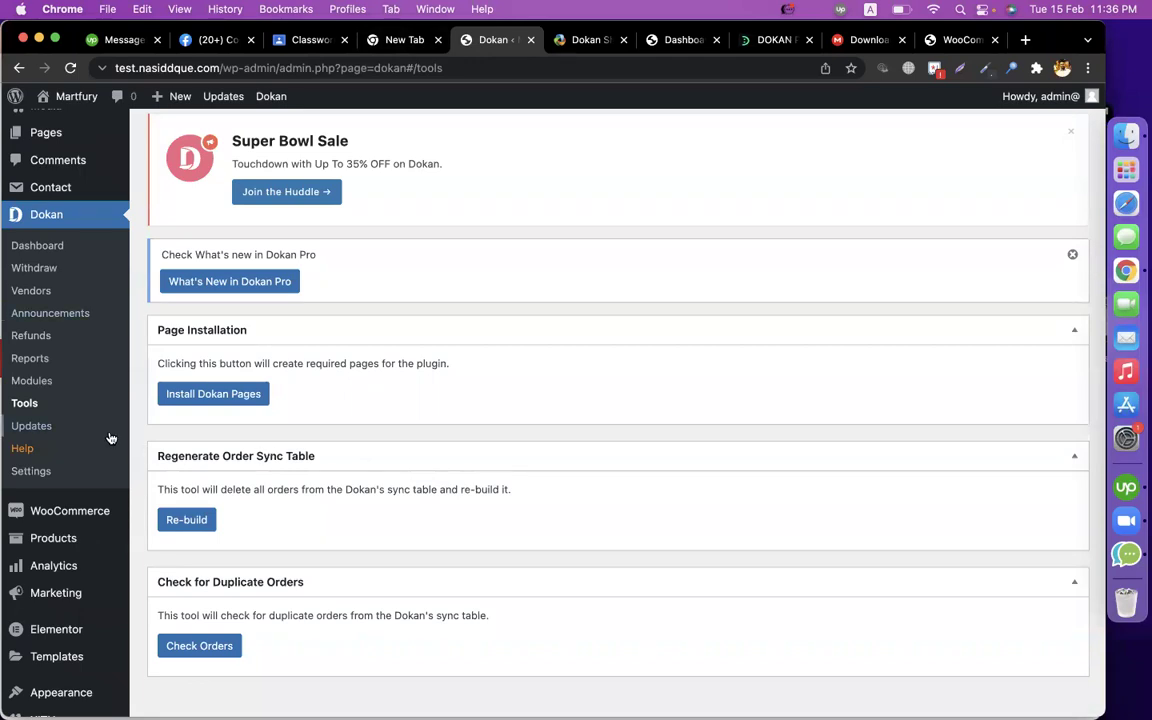
scroll(100, 410, "up", 3)
Start a new page and paste the [dokan-customer-migration] shortcode into its content.
mouse_move(34, 231)
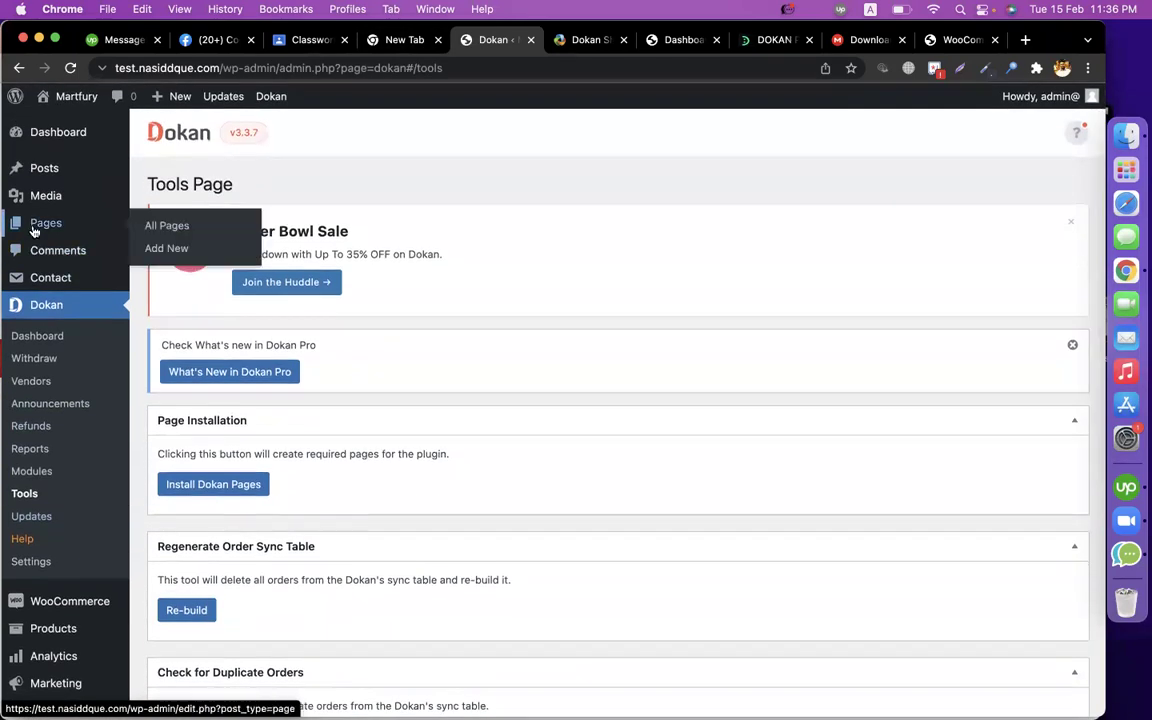
left_click(182, 256)
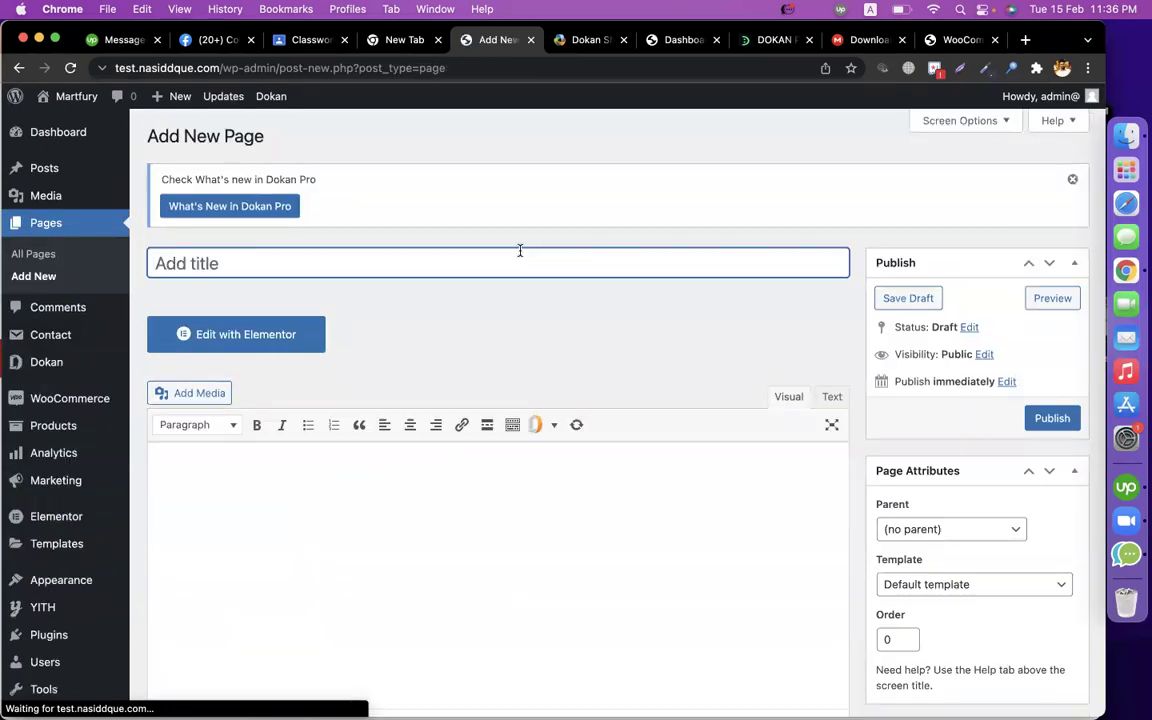
left_click(417, 618)
key("super+v")
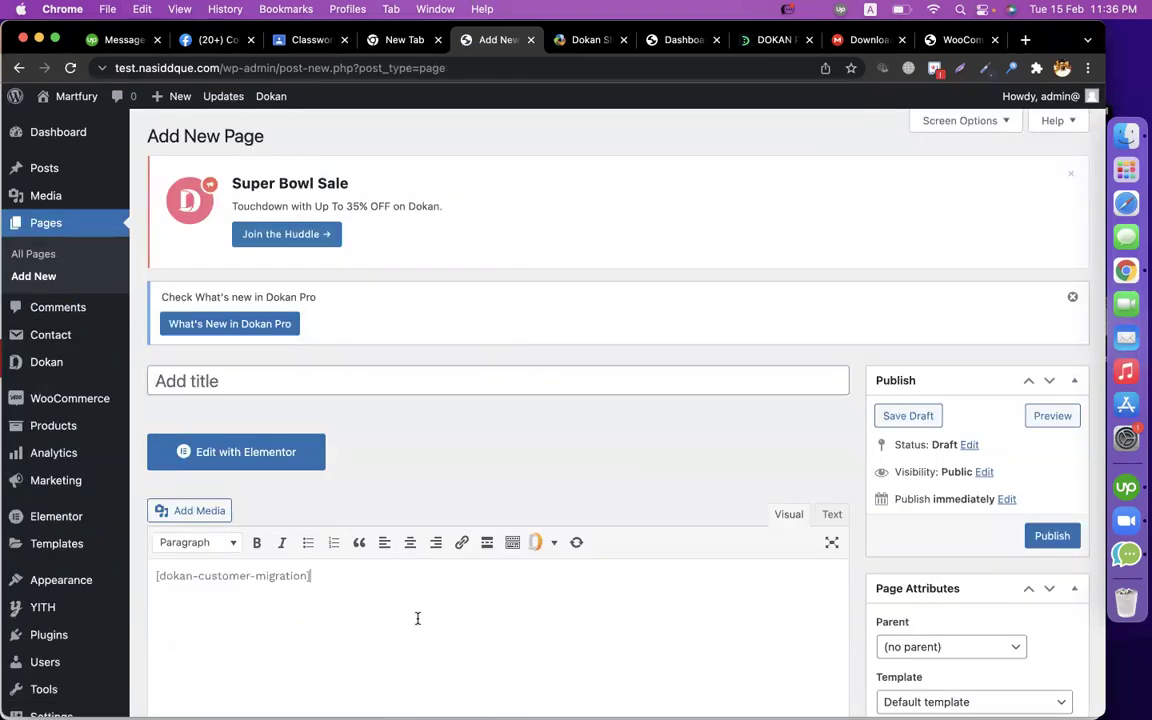
Title the page 'Vendor Registration', copied from the docs, and publish it.
left_click(588, 40)
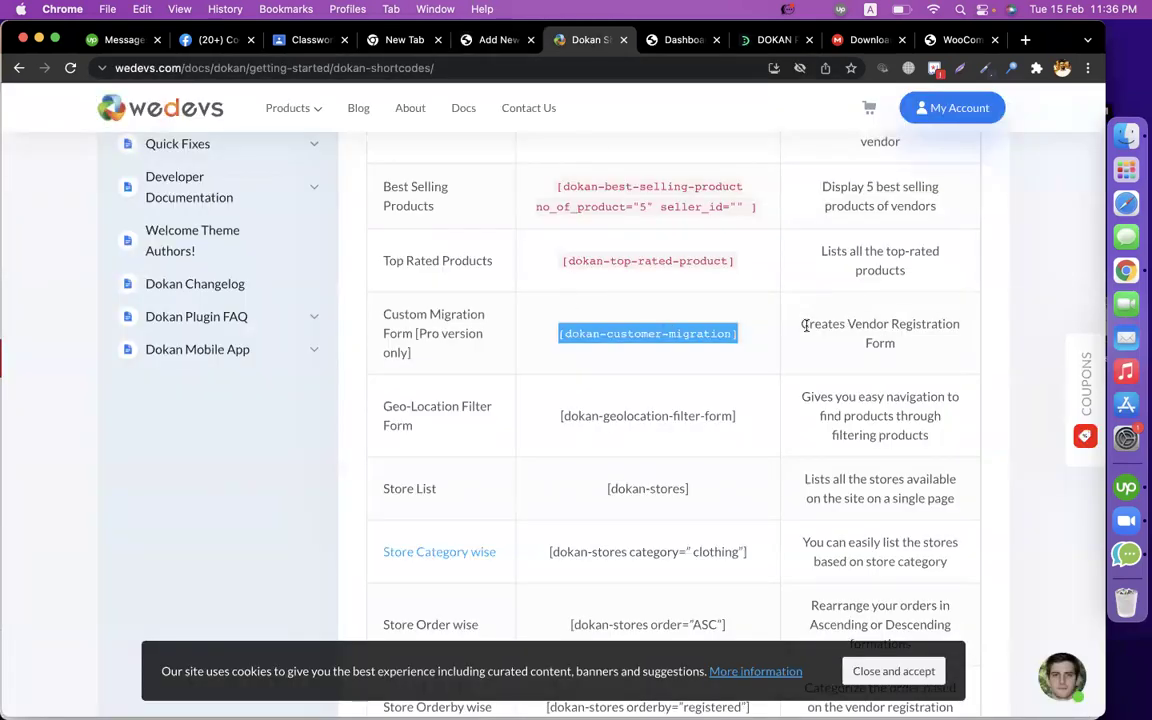
left_click(853, 323)
left_click_drag(848, 323, 963, 326)
key("super+c")
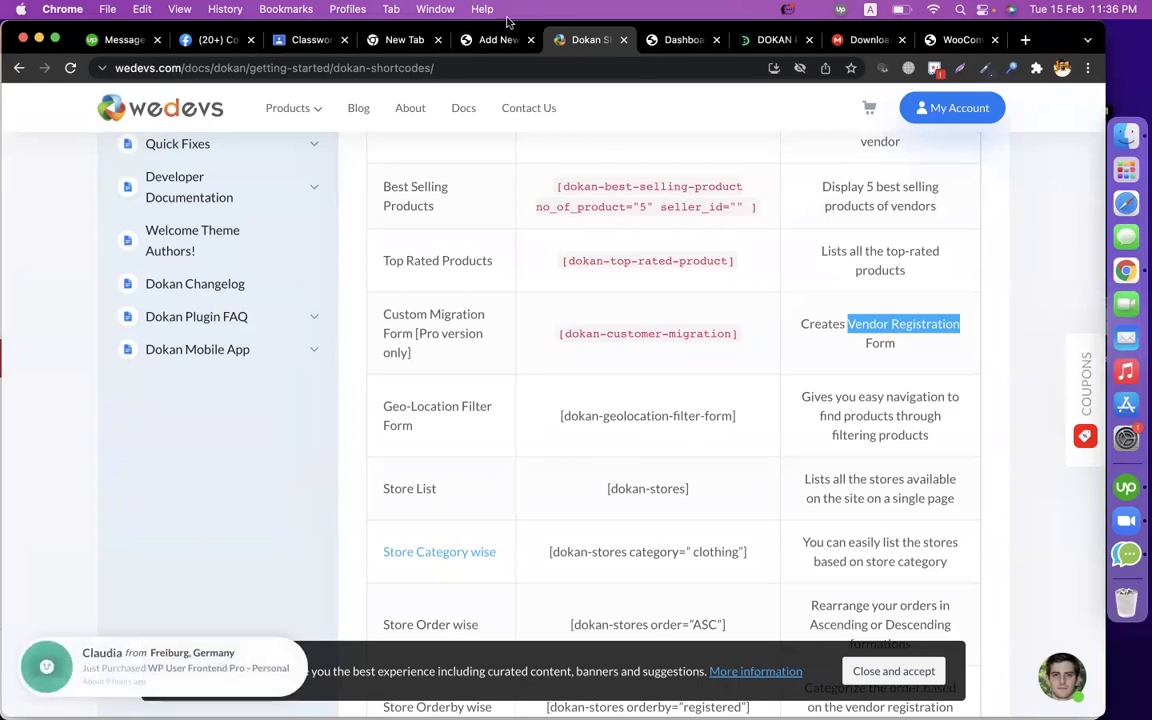
left_click(497, 40)
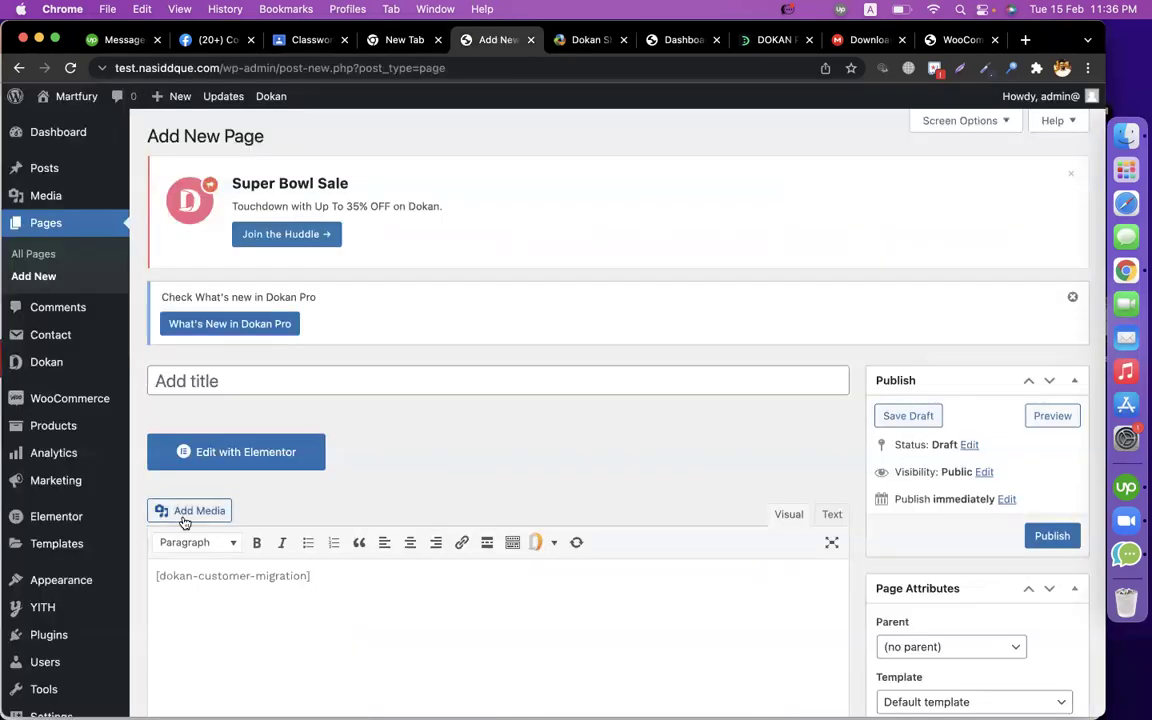
left_click(221, 375)
key("super+v")
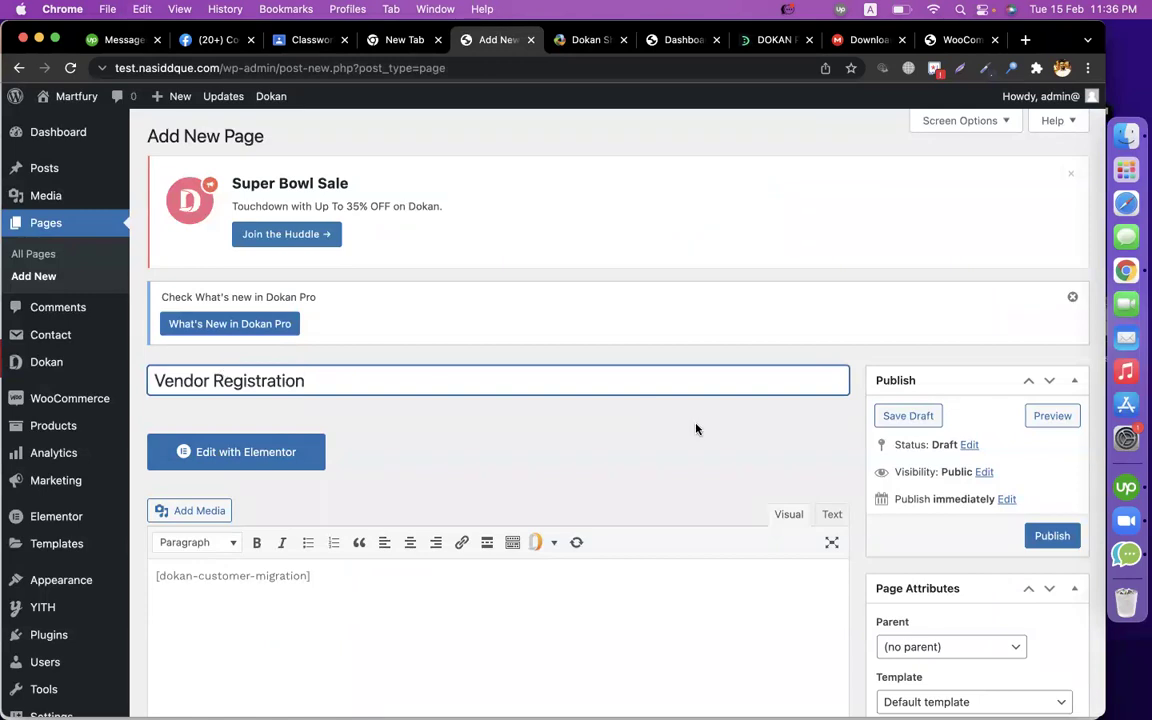
left_click(1050, 536)
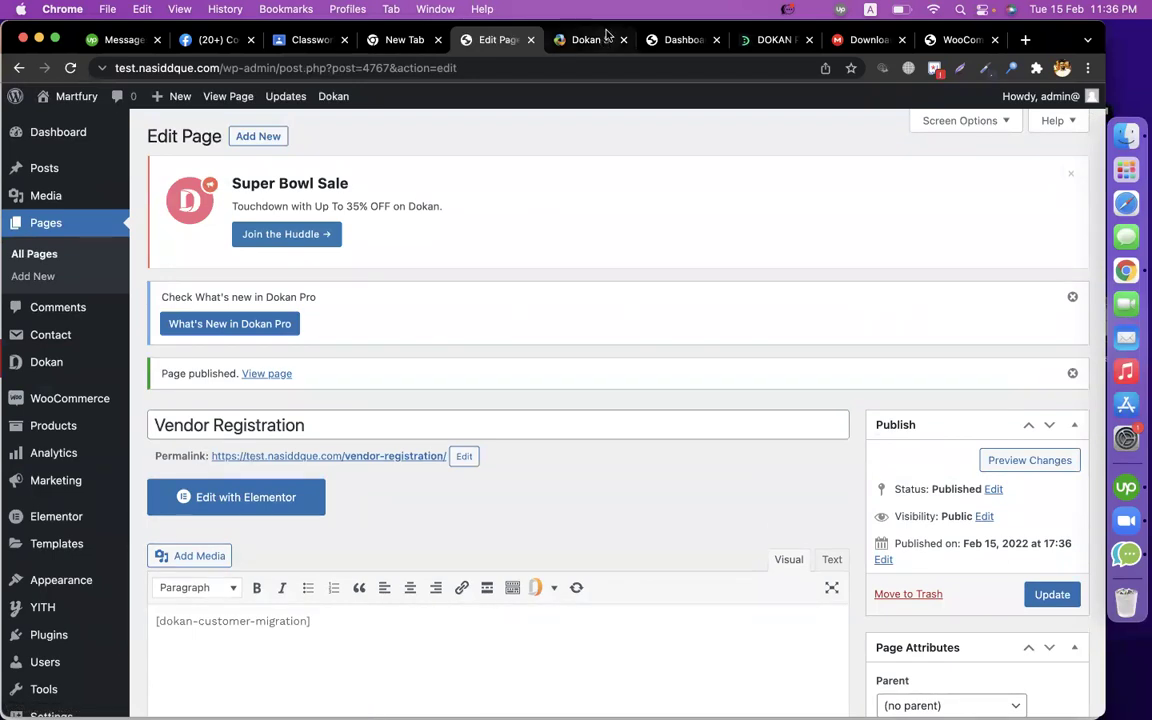
Glance at the vendor dashboard and docs tabs, then open Appearance > Menus.
key("ctrl+Tab")
key("ctrl+Tab")
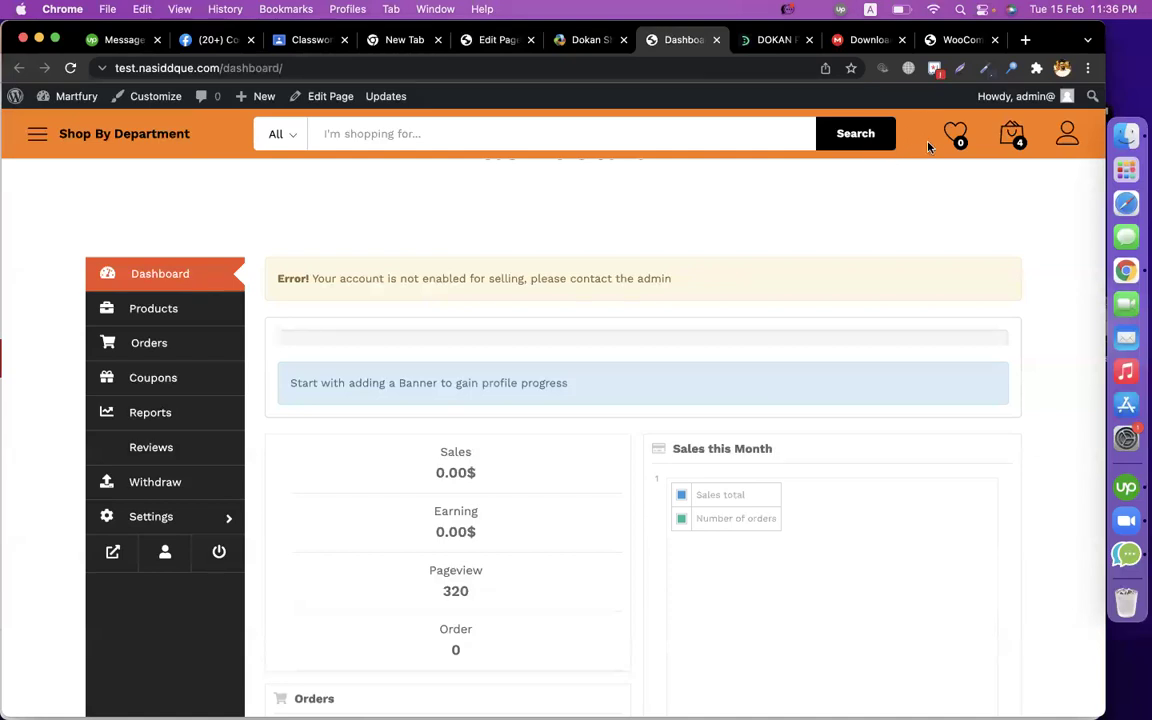
left_click(585, 40)
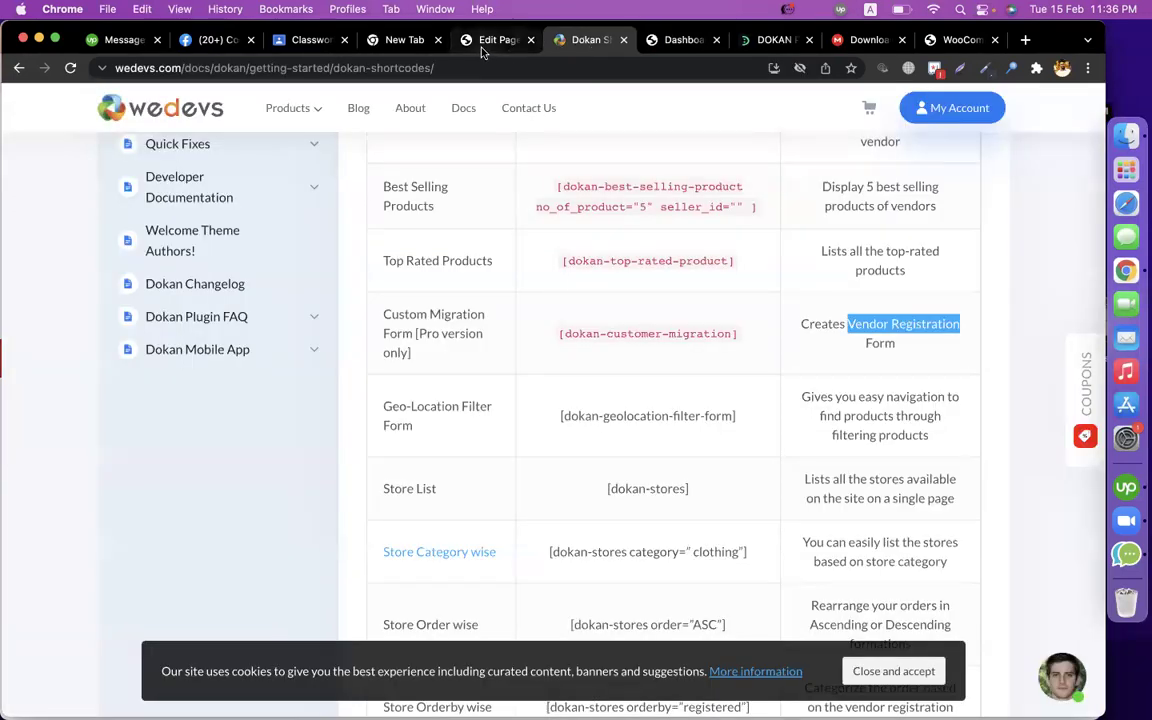
left_click(482, 46)
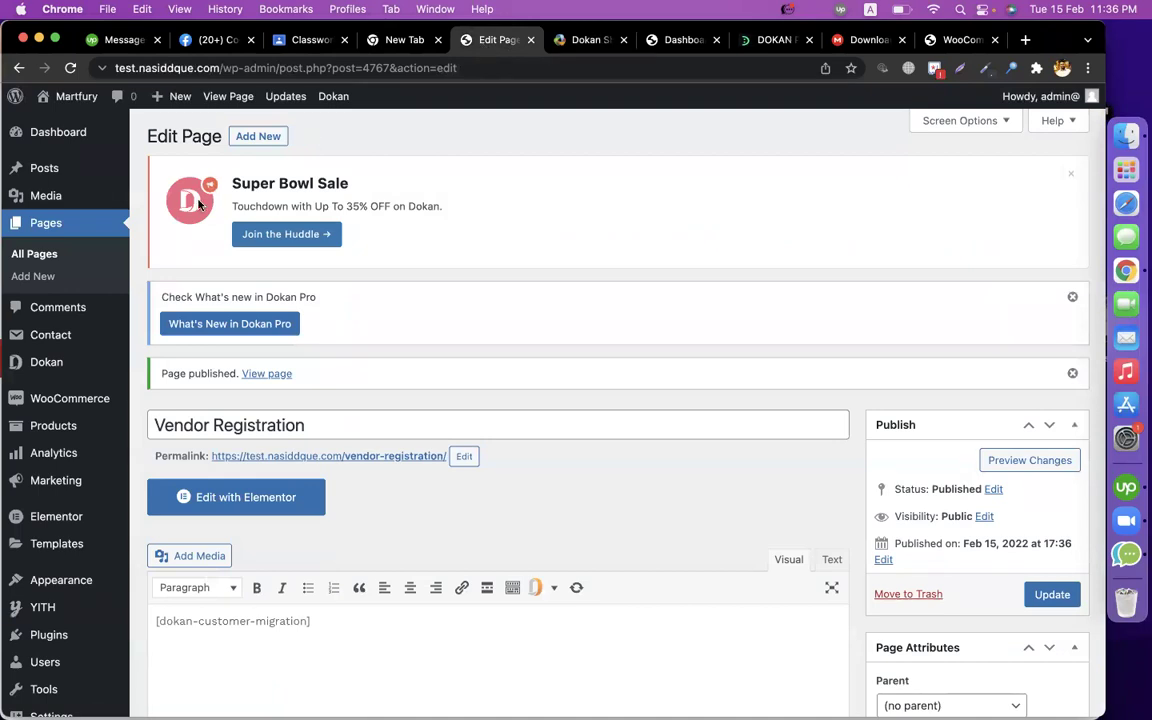
scroll(113, 437, "down", 3)
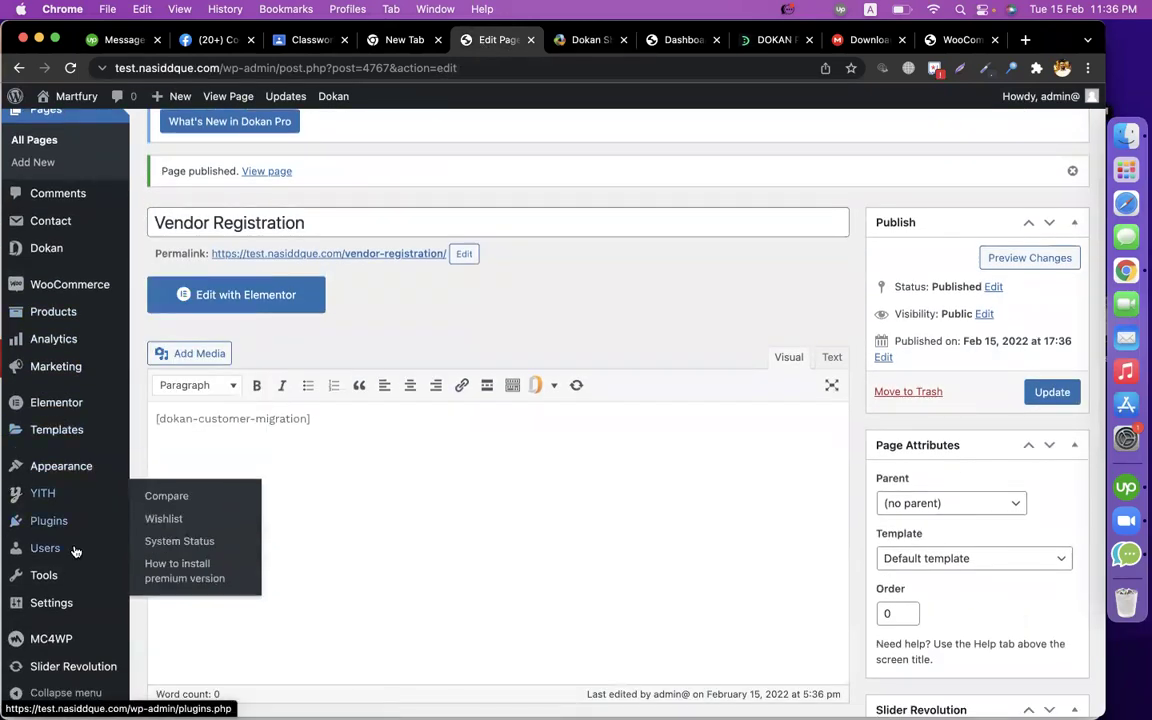
mouse_move(65, 516)
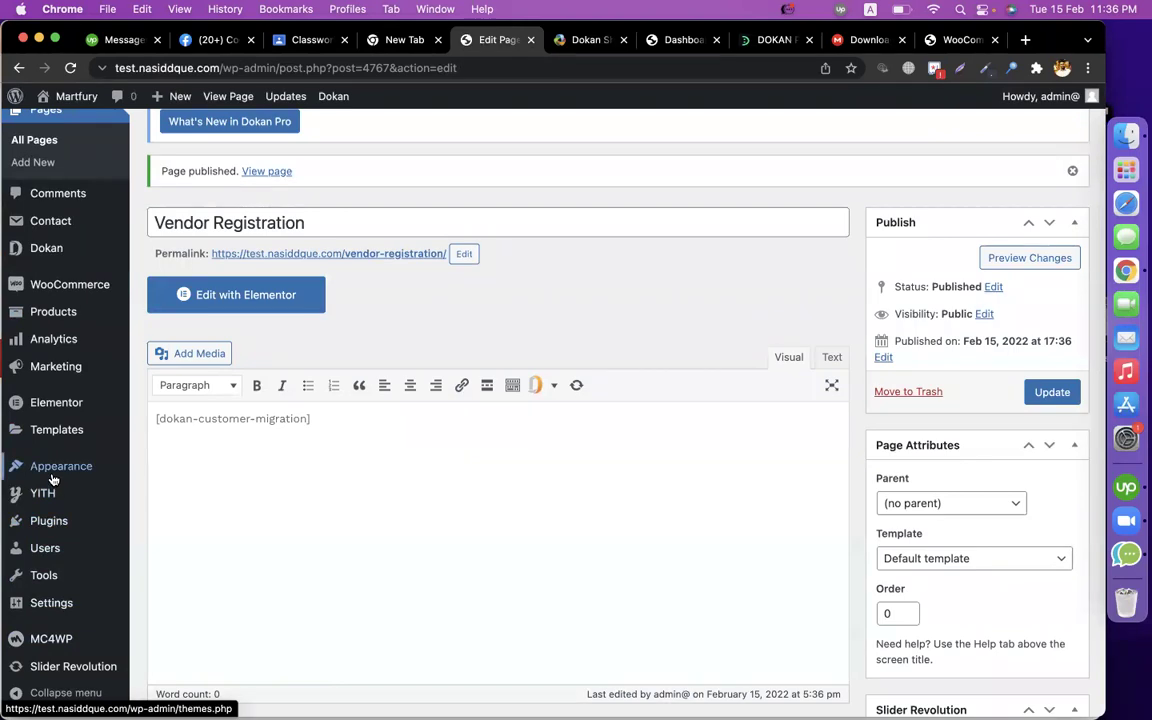
mouse_move(51, 472)
left_click(160, 538)
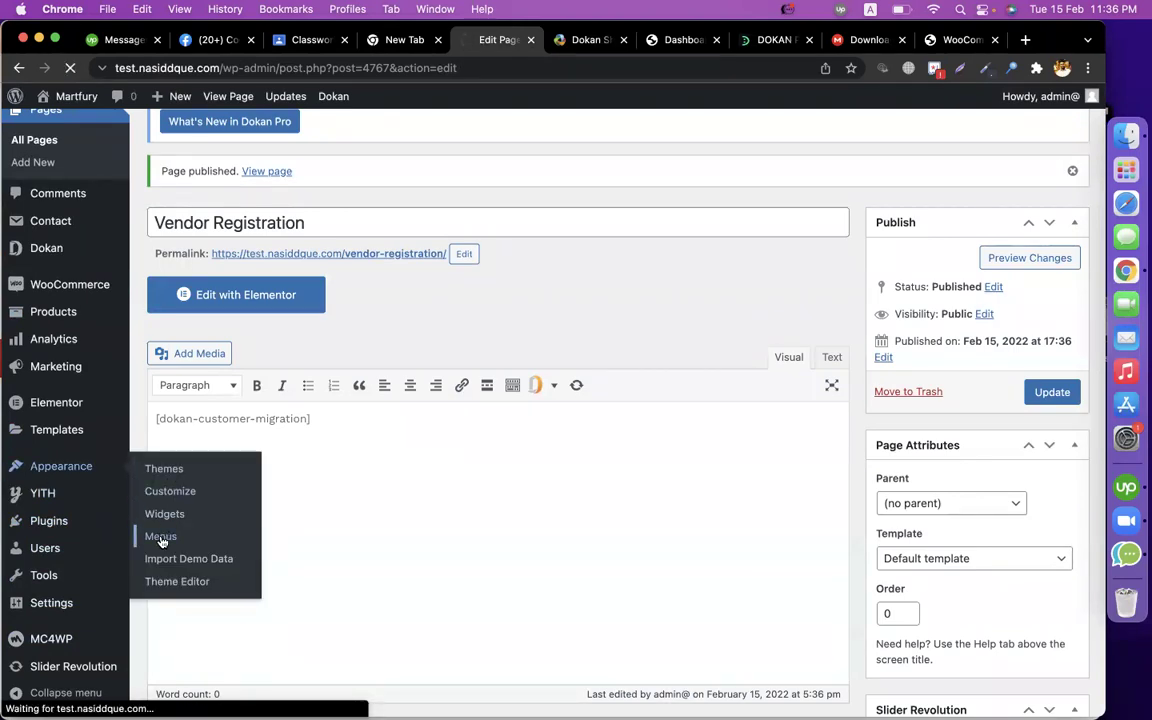
Choose Primary Menu as the menu to edit.
scroll(512, 506, "down", 1)
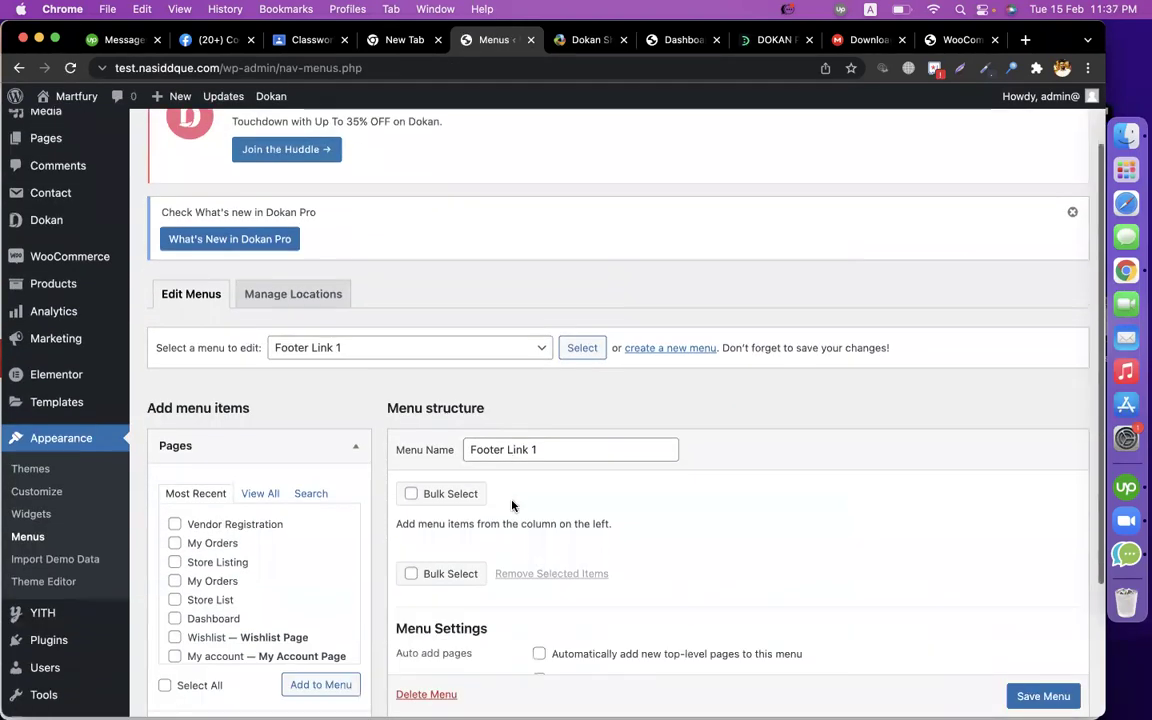
scroll(512, 506, "down", 2)
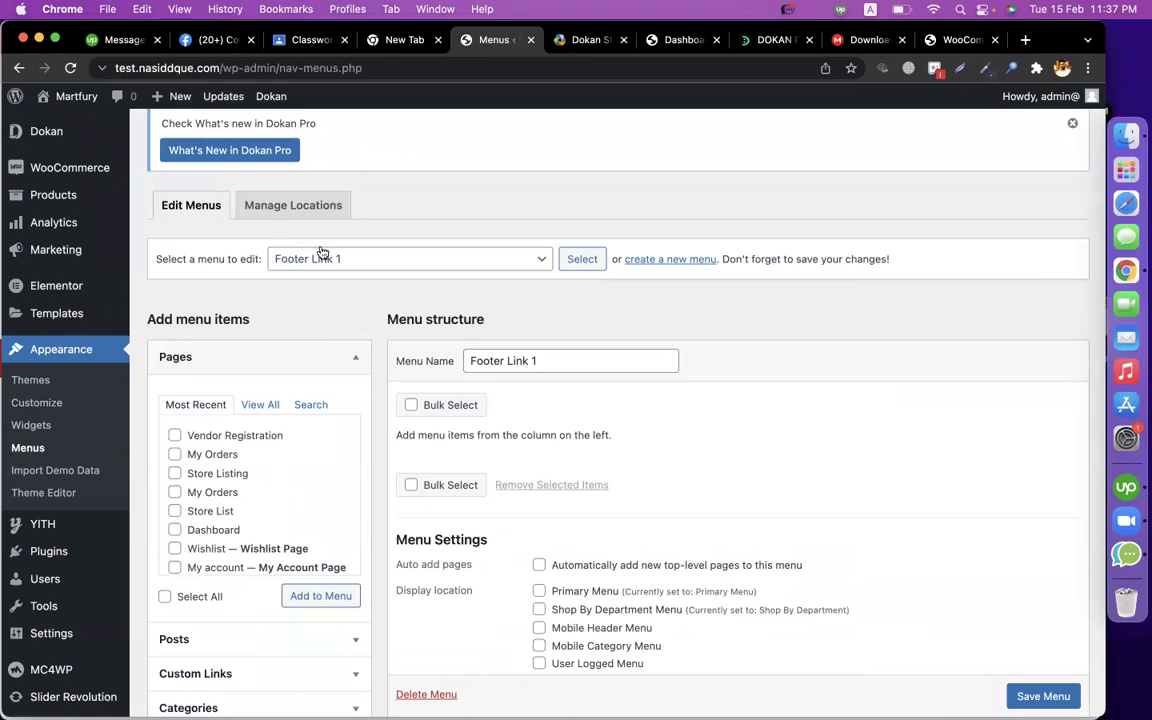
left_click(322, 255)
left_click(303, 424)
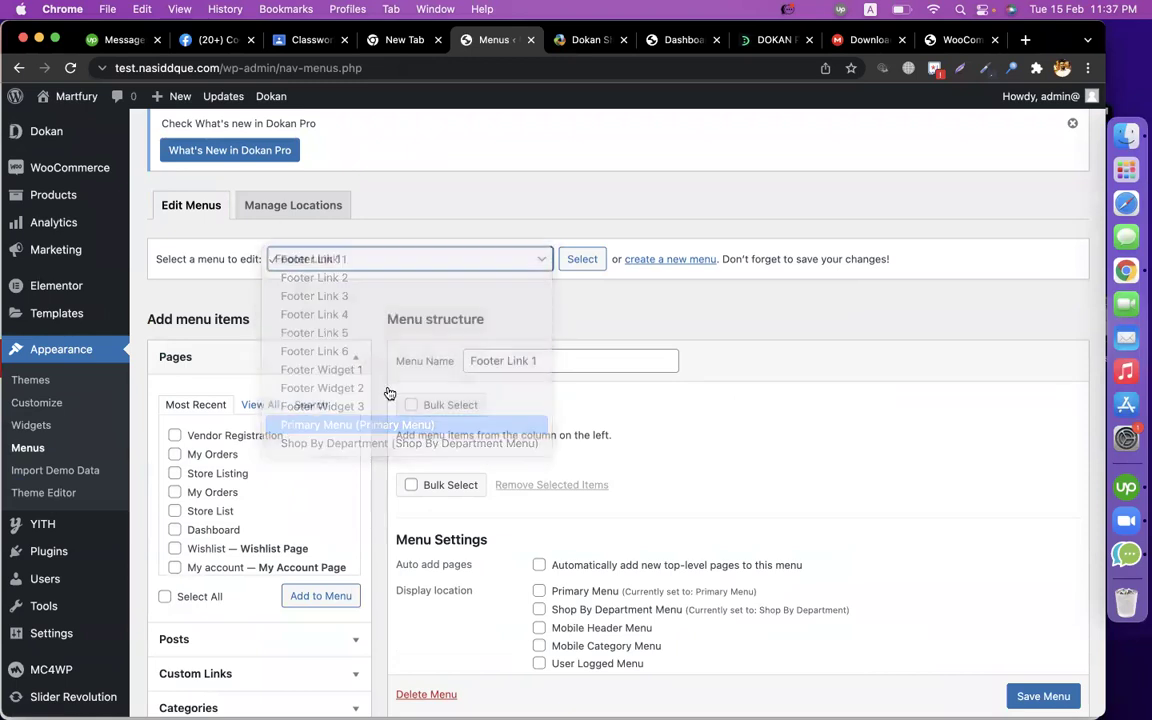
left_click(581, 263)
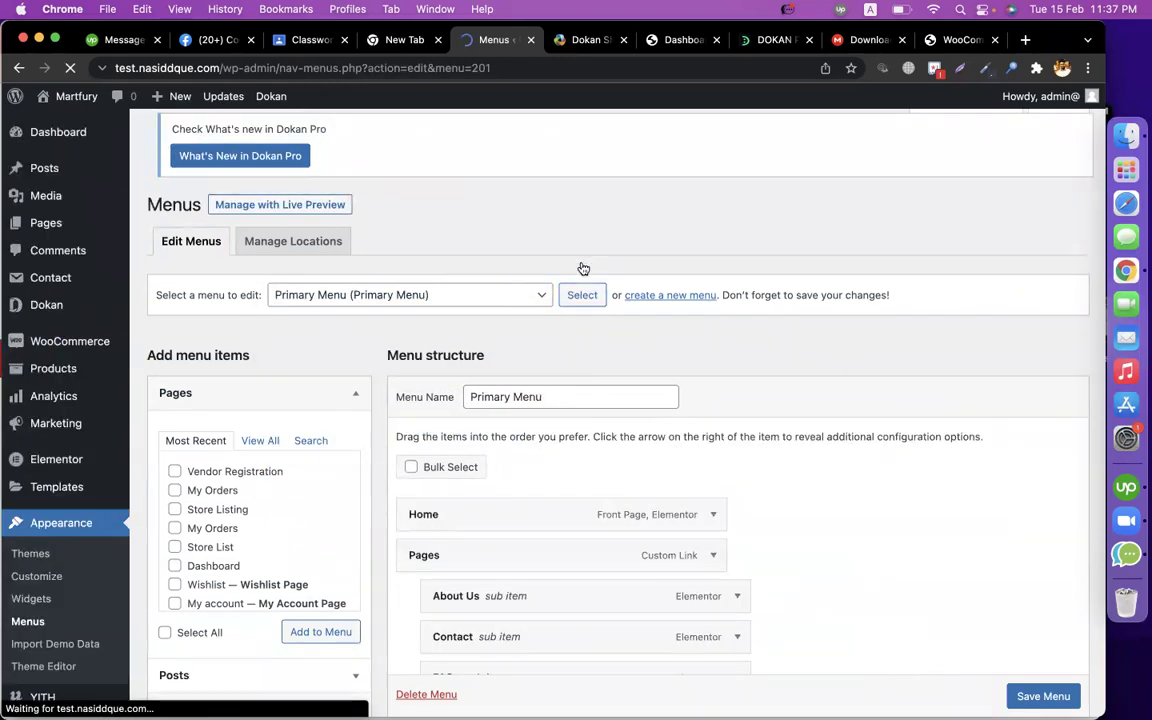
scroll(740, 449, "down", 9)
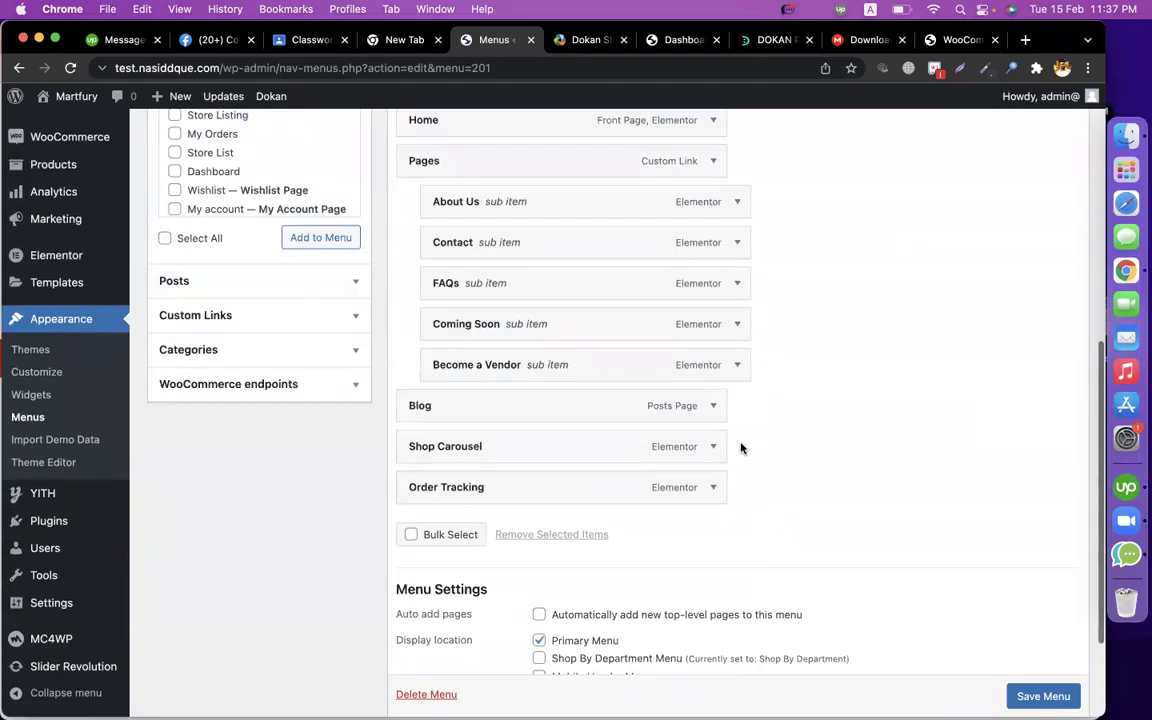
scroll(740, 449, "up", 2)
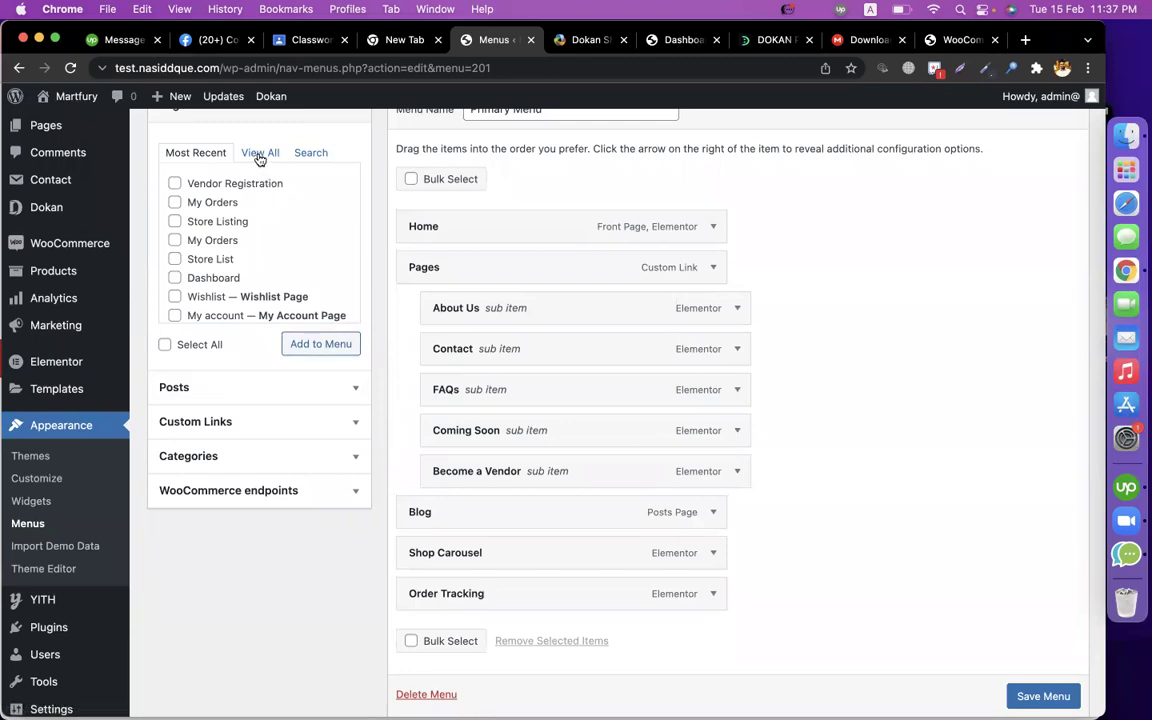
Add the Dokan pages to the menu, nesting Dashboard, My Orders and Store Listing under Vendor Registration.
left_click(175, 223)
left_click(175, 184)
left_click(302, 344)
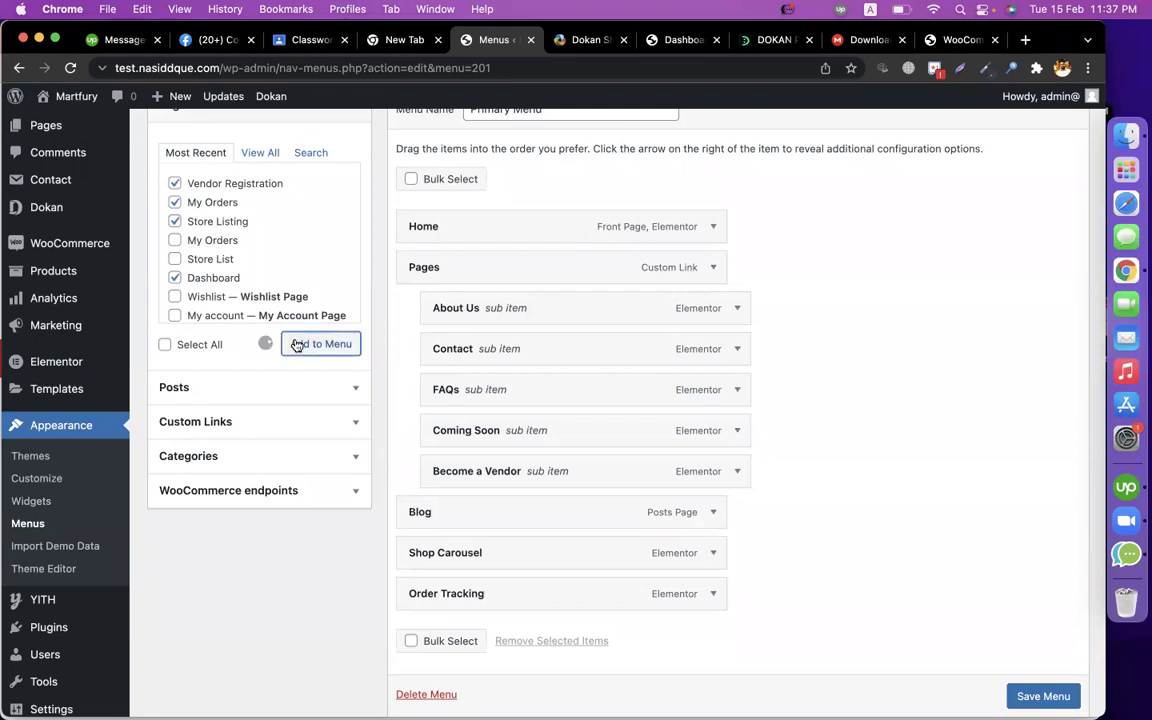
scroll(910, 378, "down", 5)
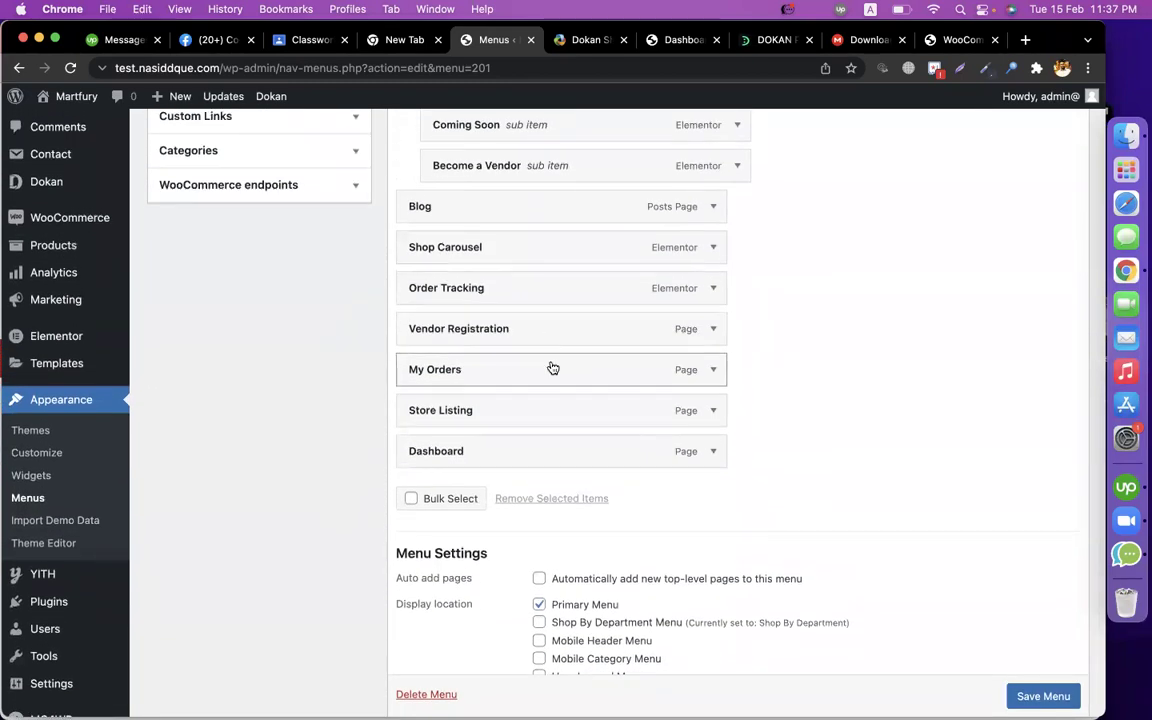
left_click_drag(552, 369, 578, 369)
left_click_drag(545, 440, 571, 362)
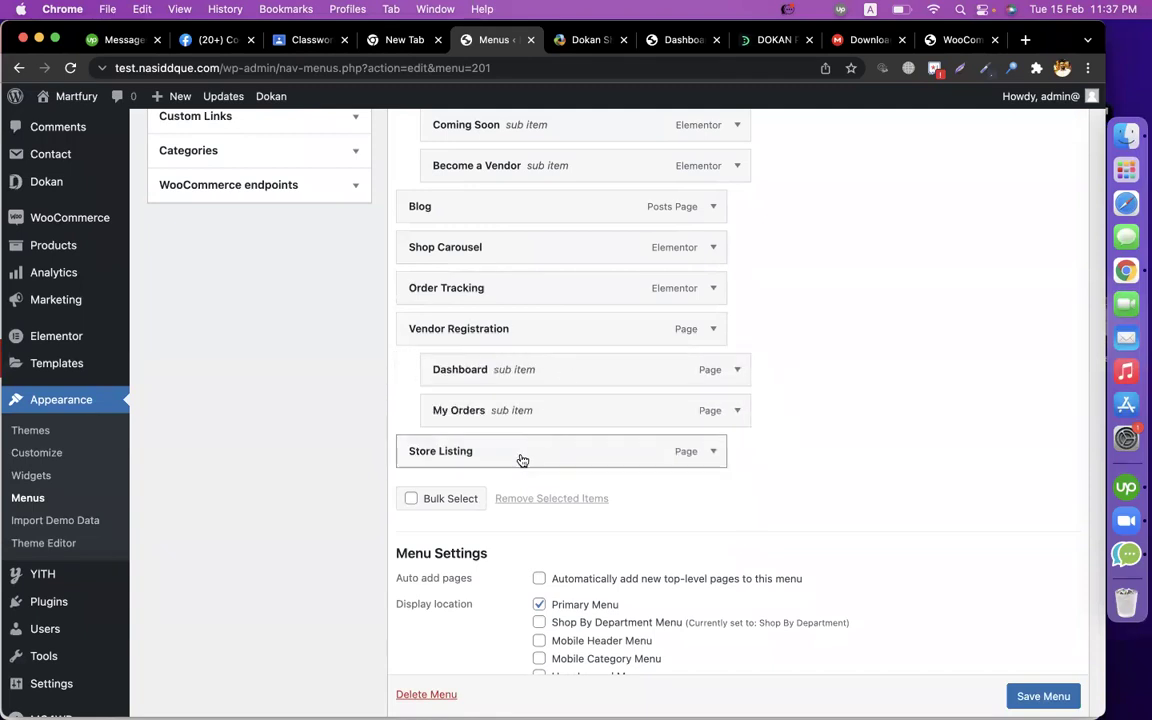
left_click_drag(518, 460, 540, 455)
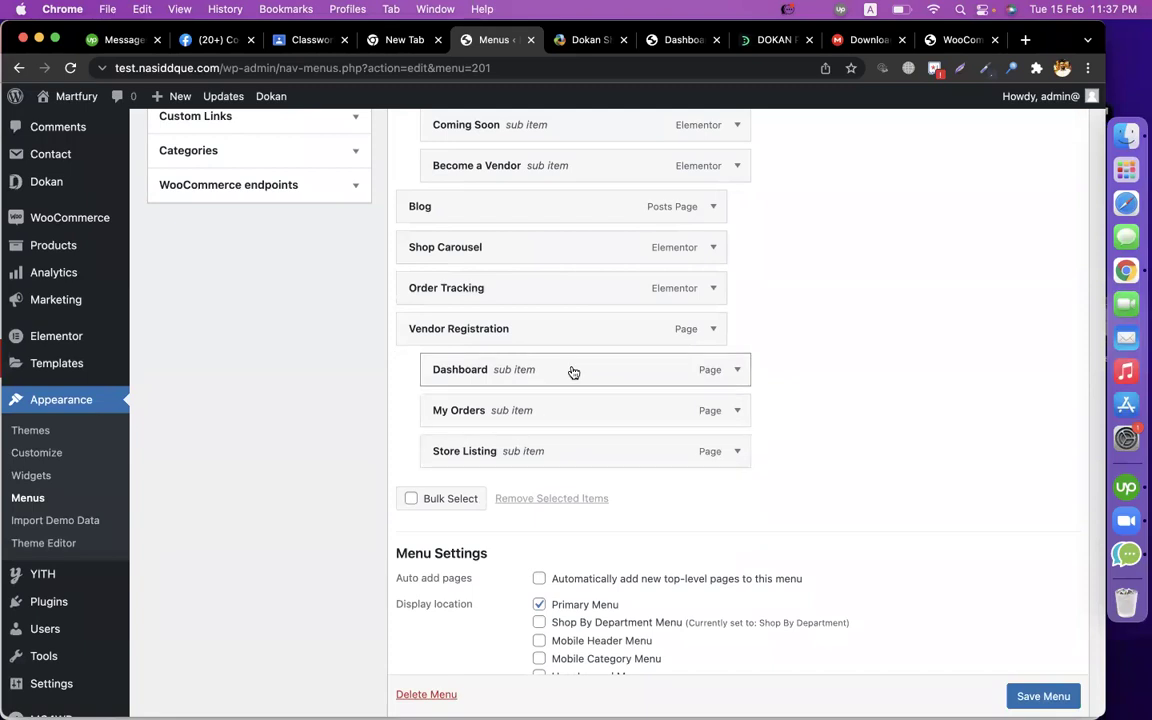
Save the Primary Menu.
scroll(900, 620, "down", 1)
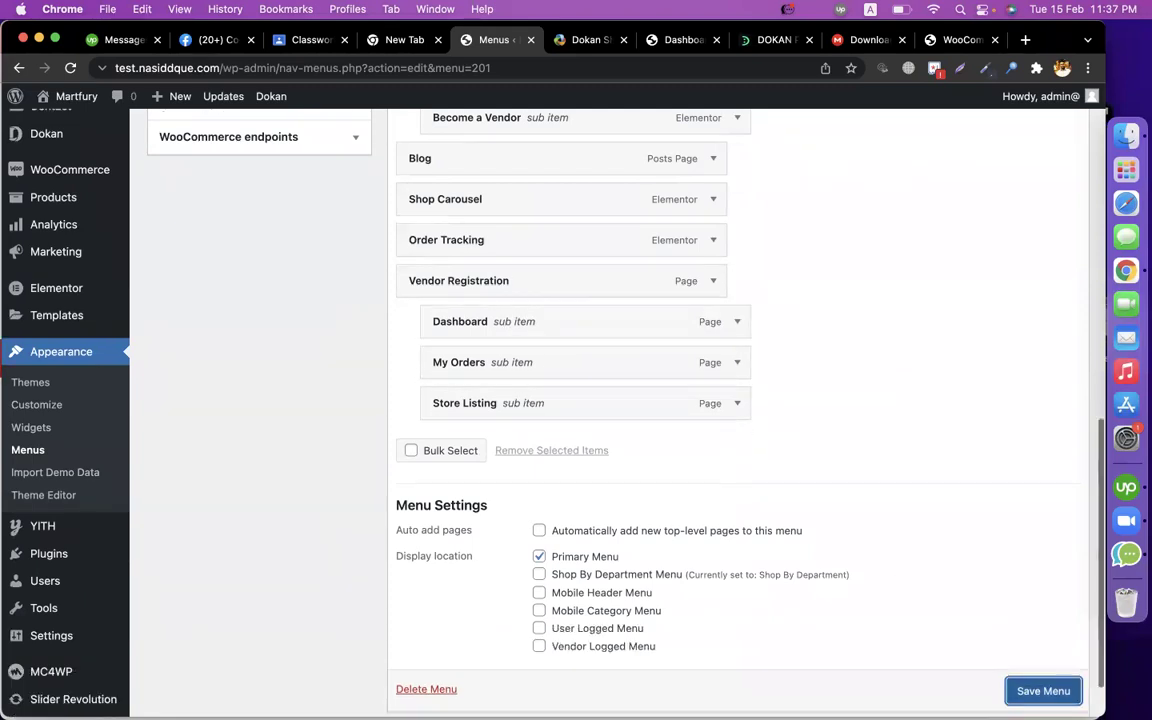
scroll(1031, 688, "down", 1)
left_click(1033, 652)
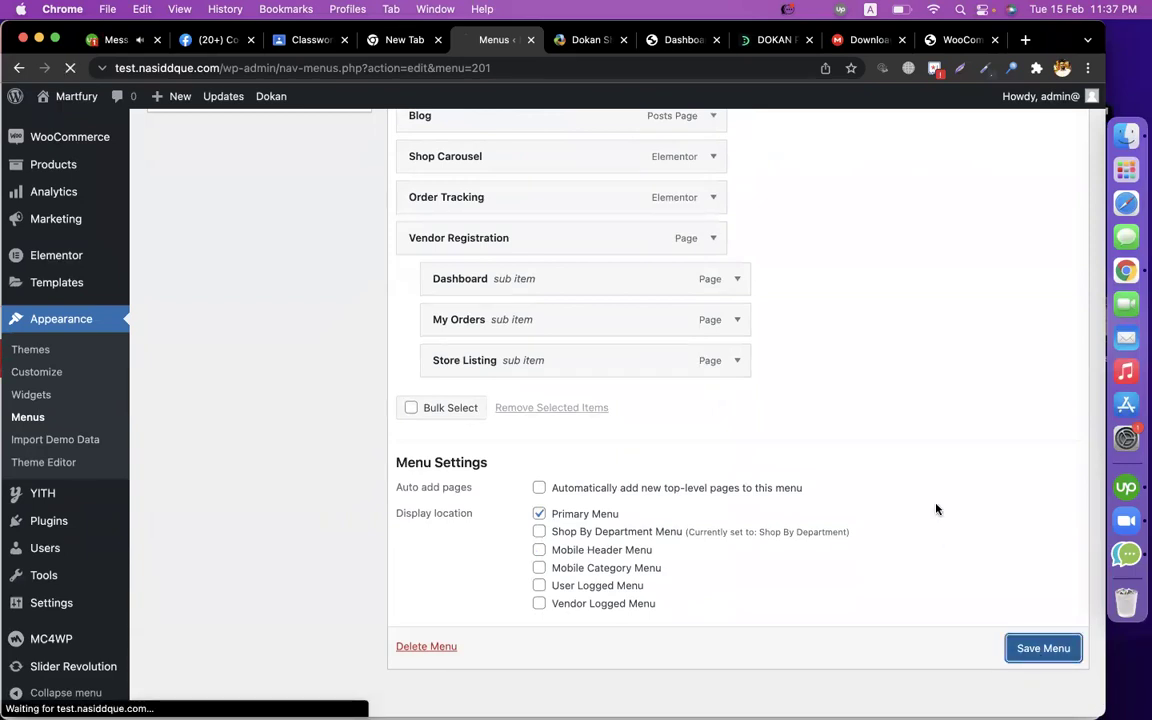
scroll(842, 452, "up", 4)
left_click(113, 40)
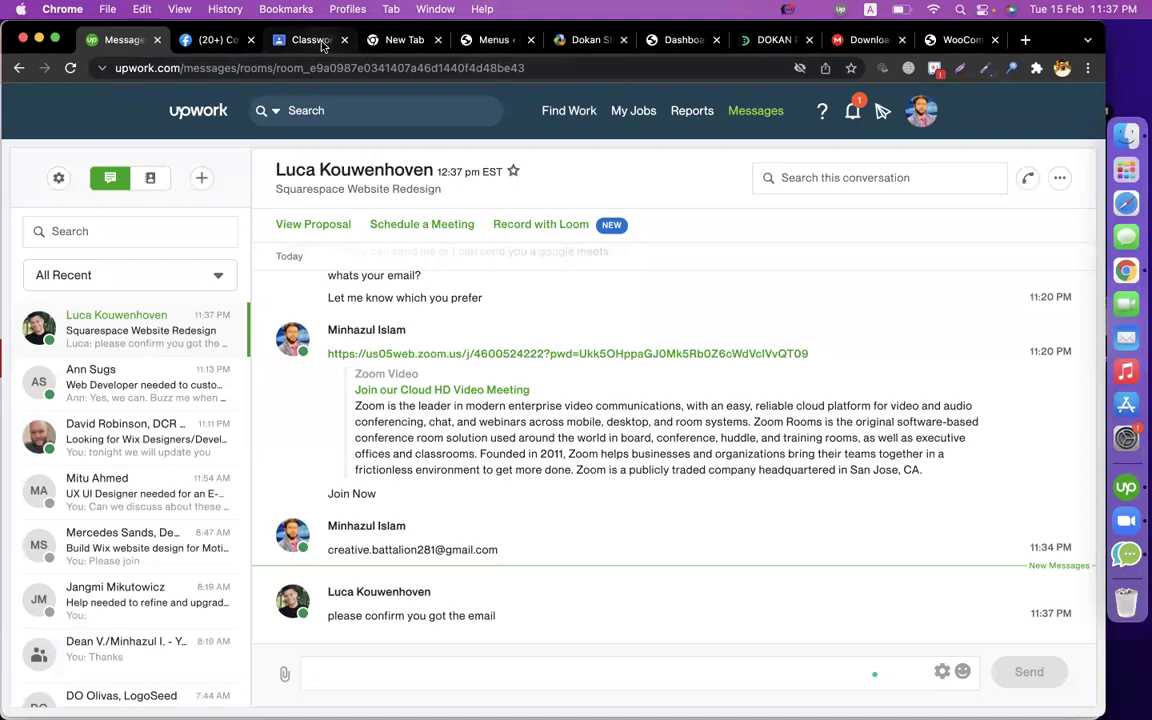
Load the storefront home page by removing the dashboard path from the address.
left_click(306, 40)
left_click(498, 40)
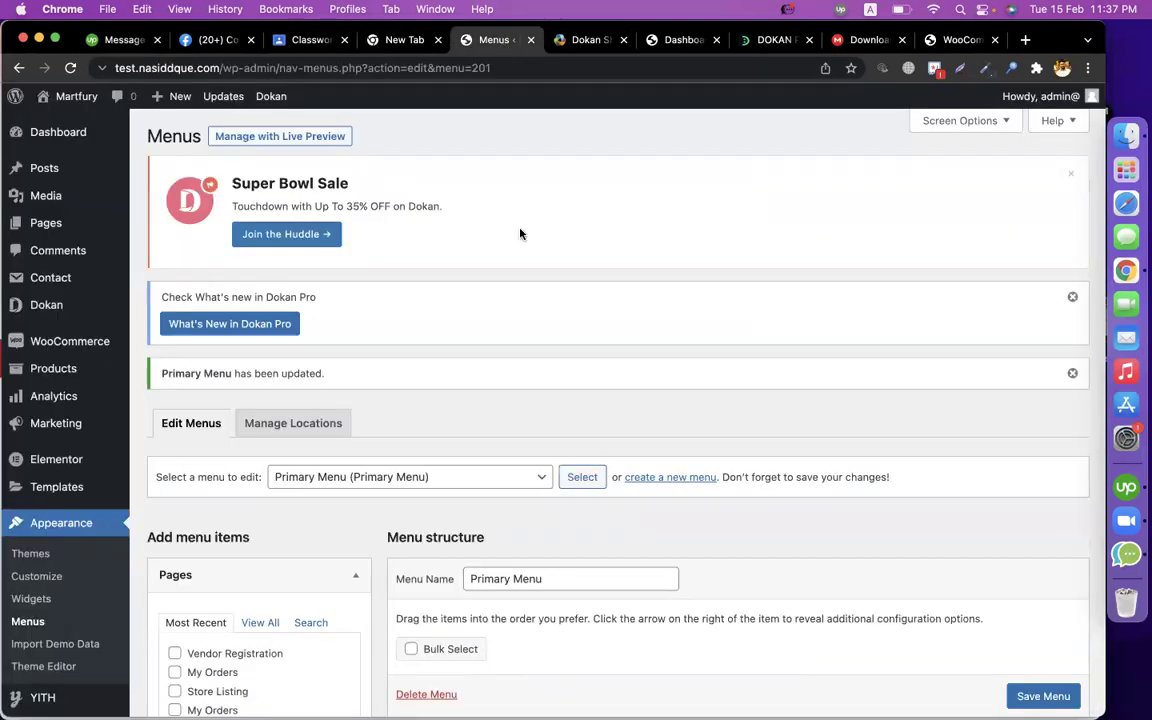
left_click(588, 40)
left_click(684, 40)
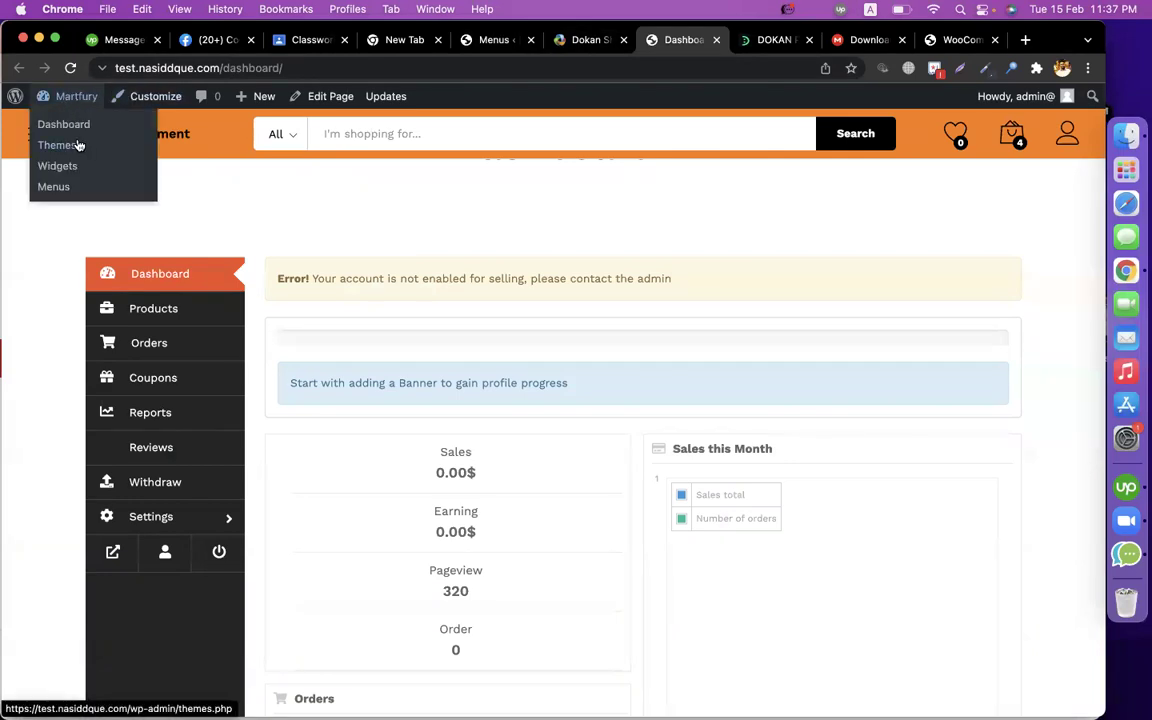
left_click_drag(222, 67, 750, 76)
key("BackSpace")
key("Return")
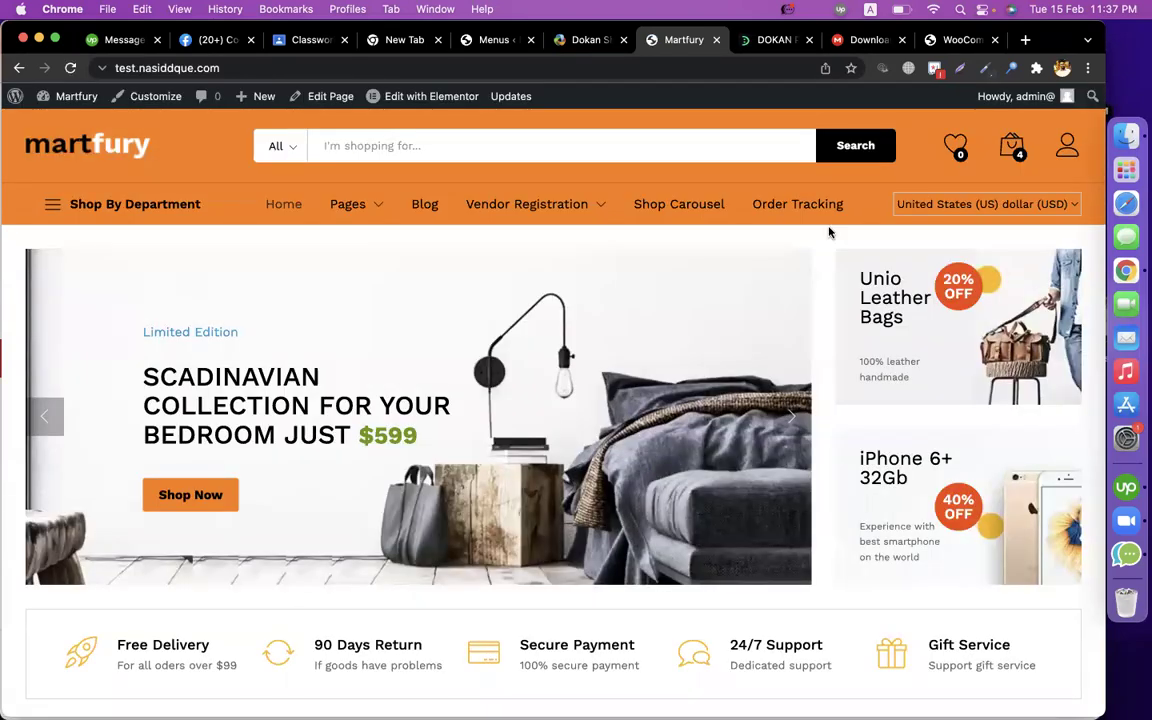
Check the Vendor Registration menu showing Dashboard, My Orders and Store Listing.
mouse_move(545, 219)
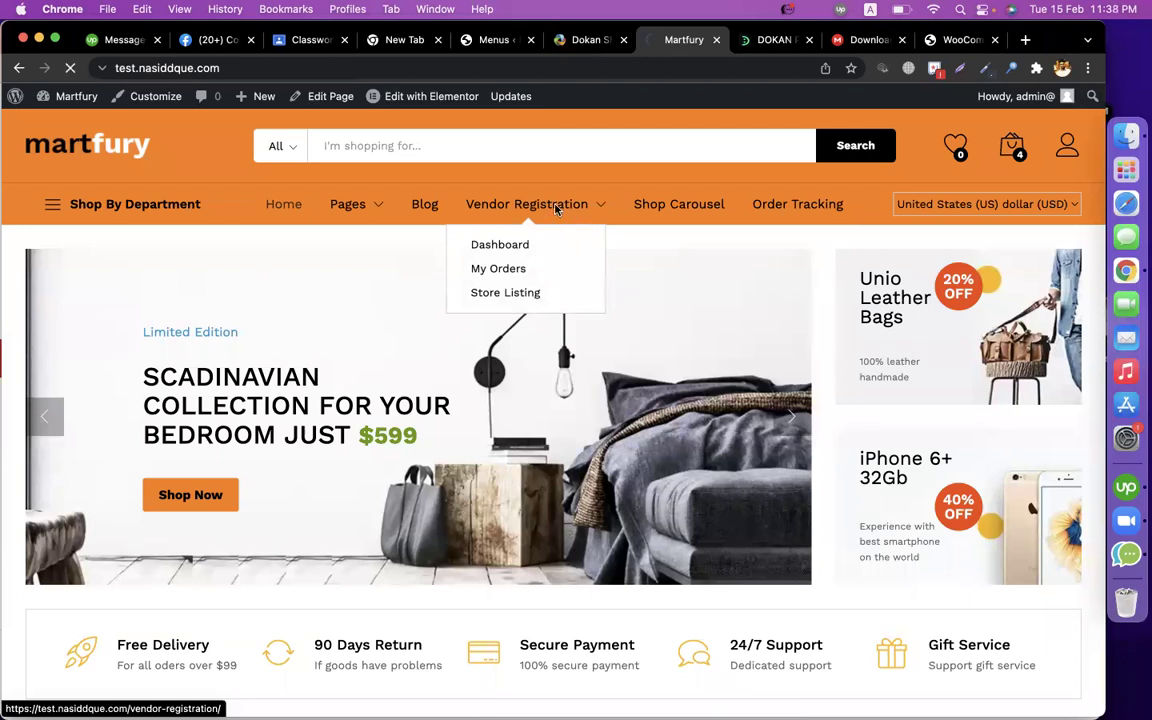
scroll(553, 496, "down", 5)
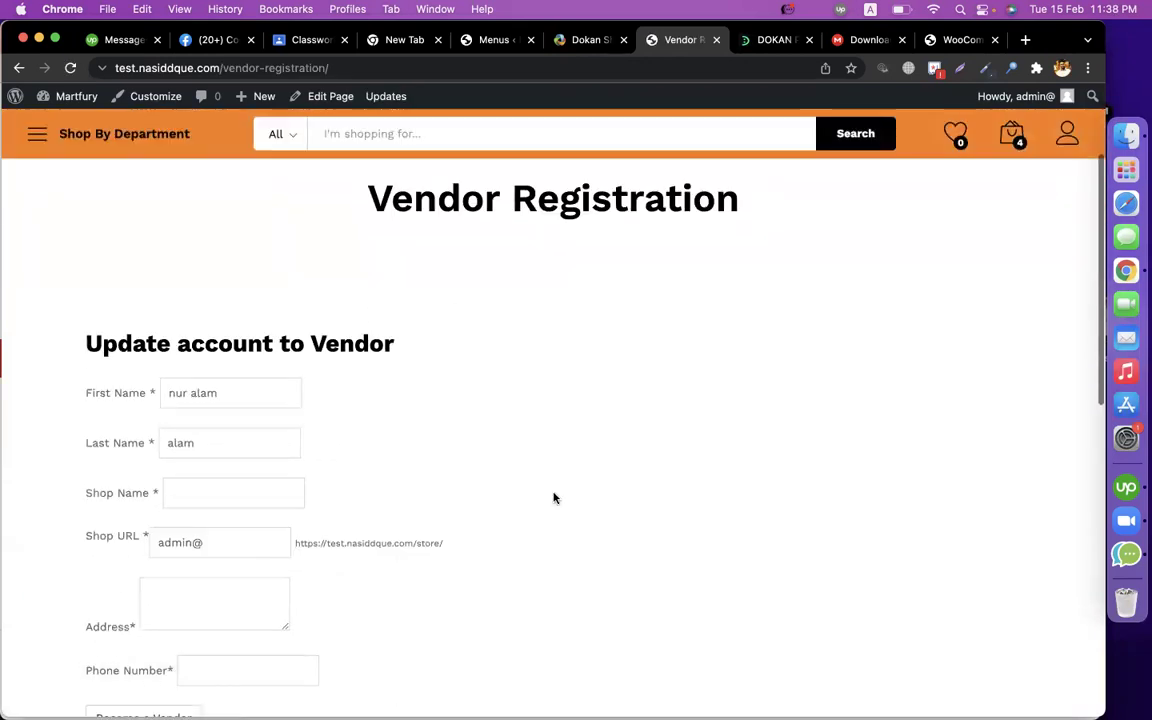
scroll(432, 476, "up", 5)
scroll(334, 501, "down", 2)
scroll(333, 498, "up", 4)
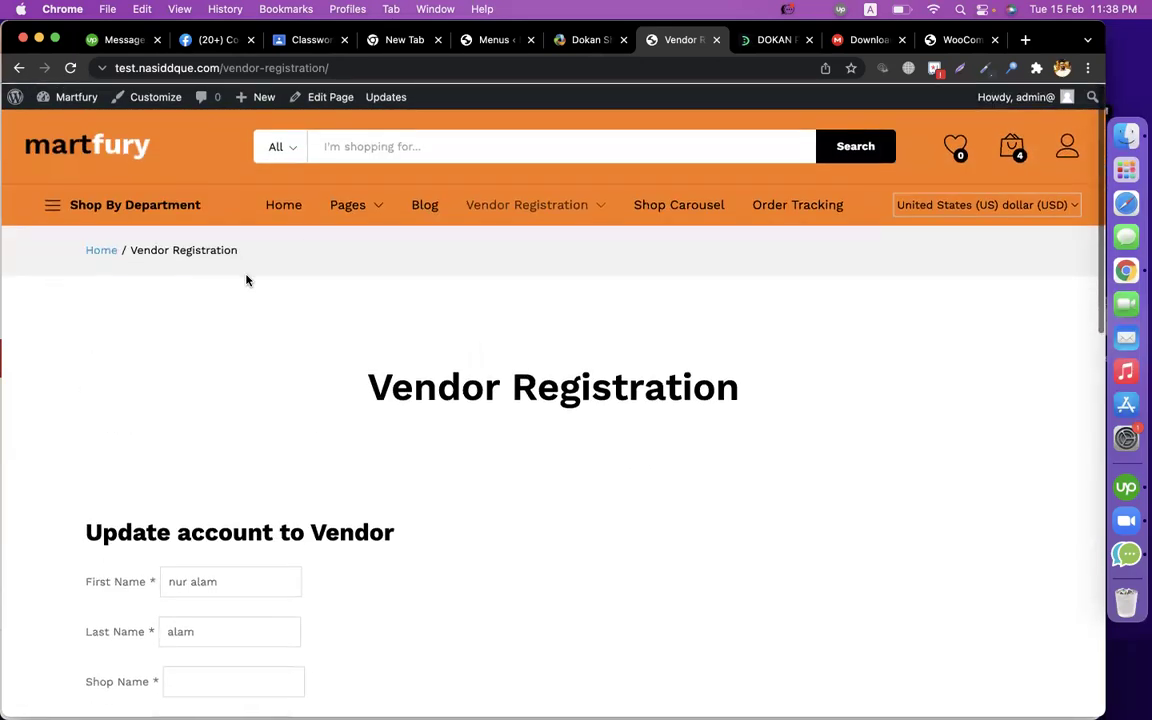
Open the Vendor Registration page's address in a new incognito window.
left_click(222, 66)
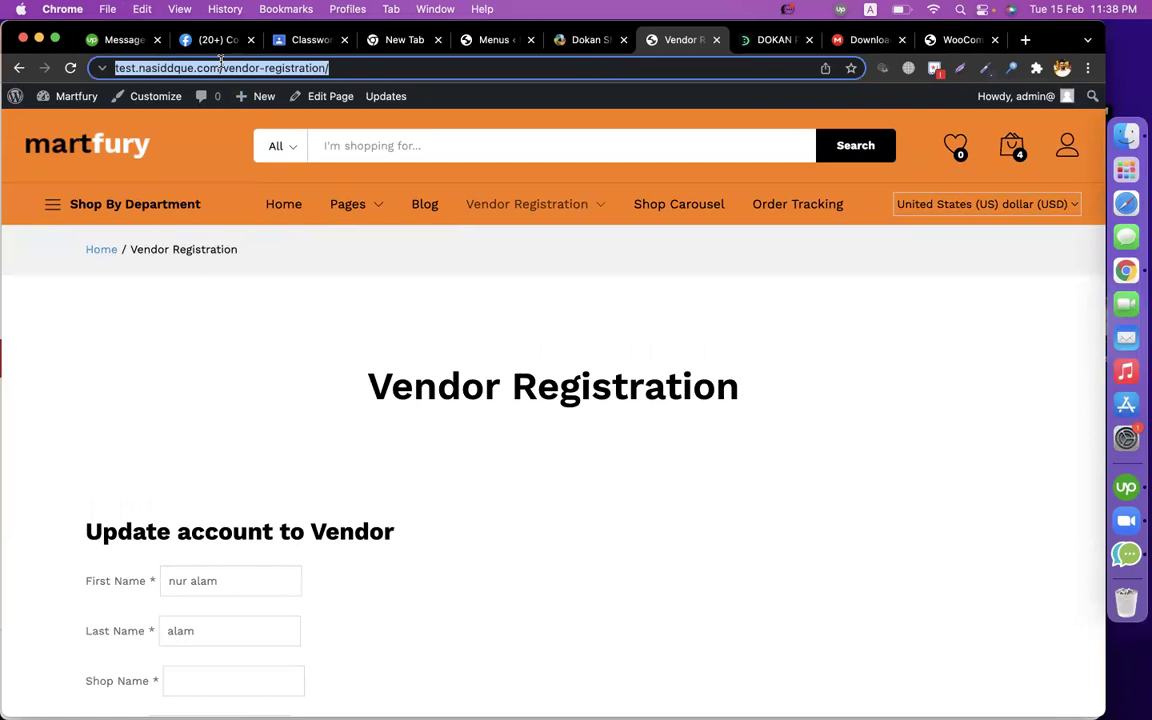
key("super+c")
key("super+shift+n")
key("super+v")
key("Return")
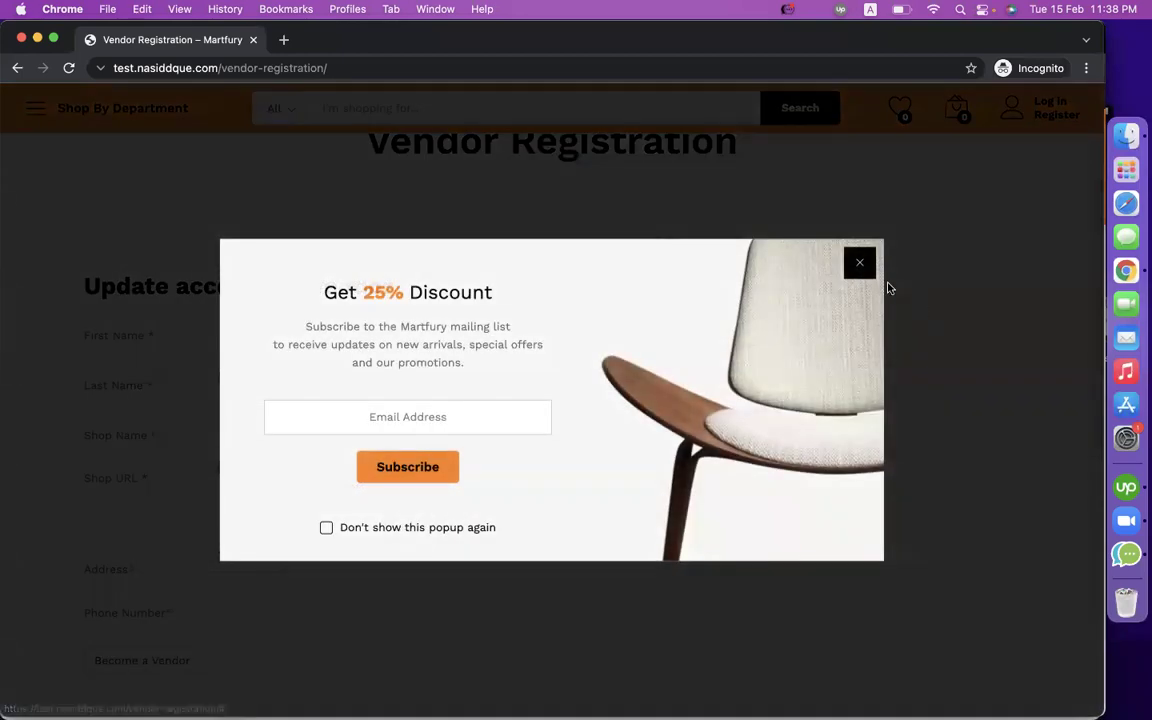
Dismiss the discount popup and enter the vendor's name, shop name totalshopbd and an available shop URL.
left_click(887, 288)
scroll(499, 442, "down", 2)
left_click(217, 250)
type("minhaz")
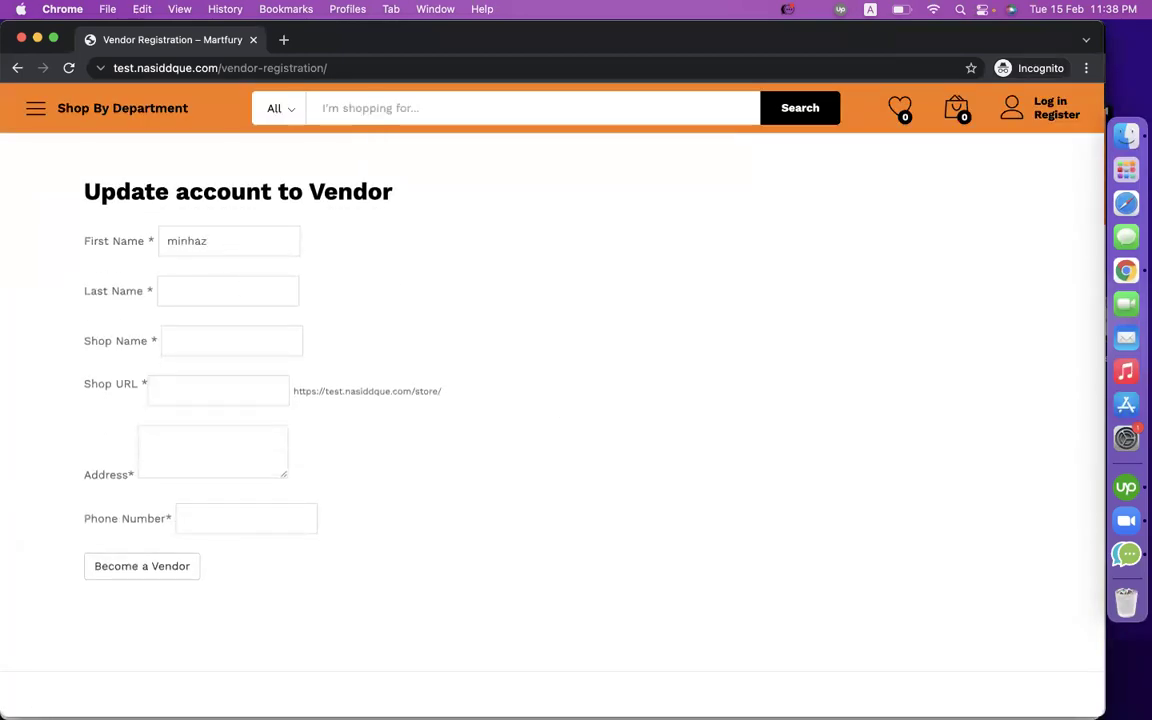
key("Tab")
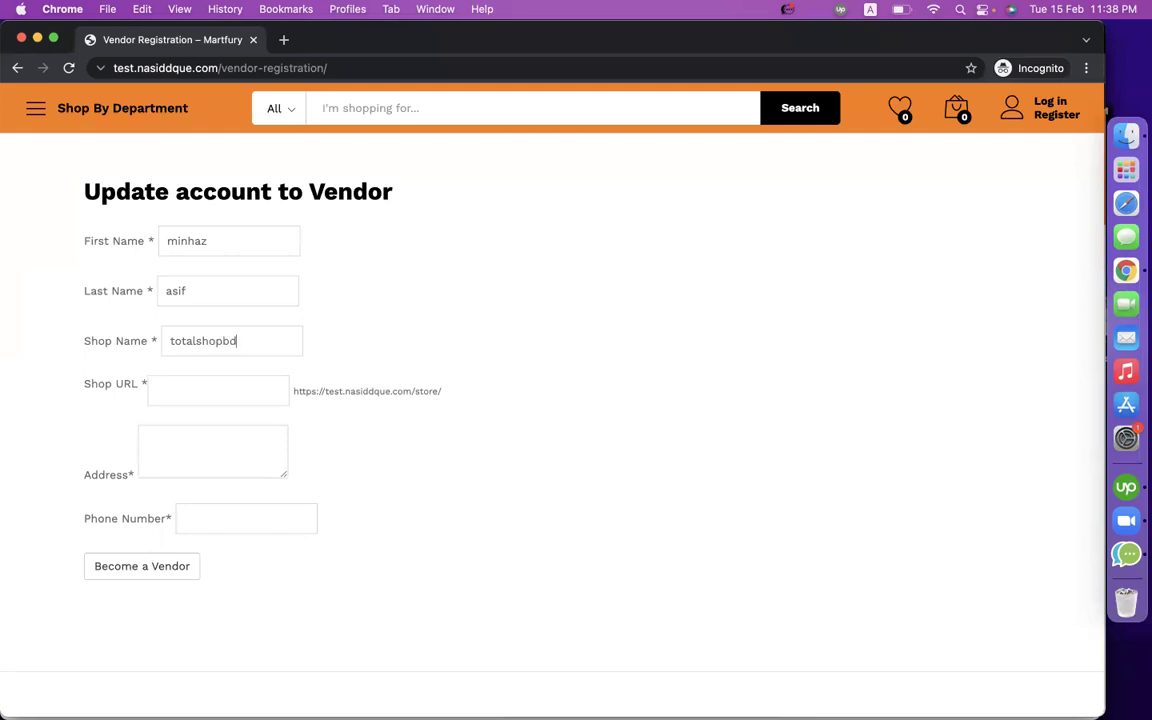
left_click(203, 392)
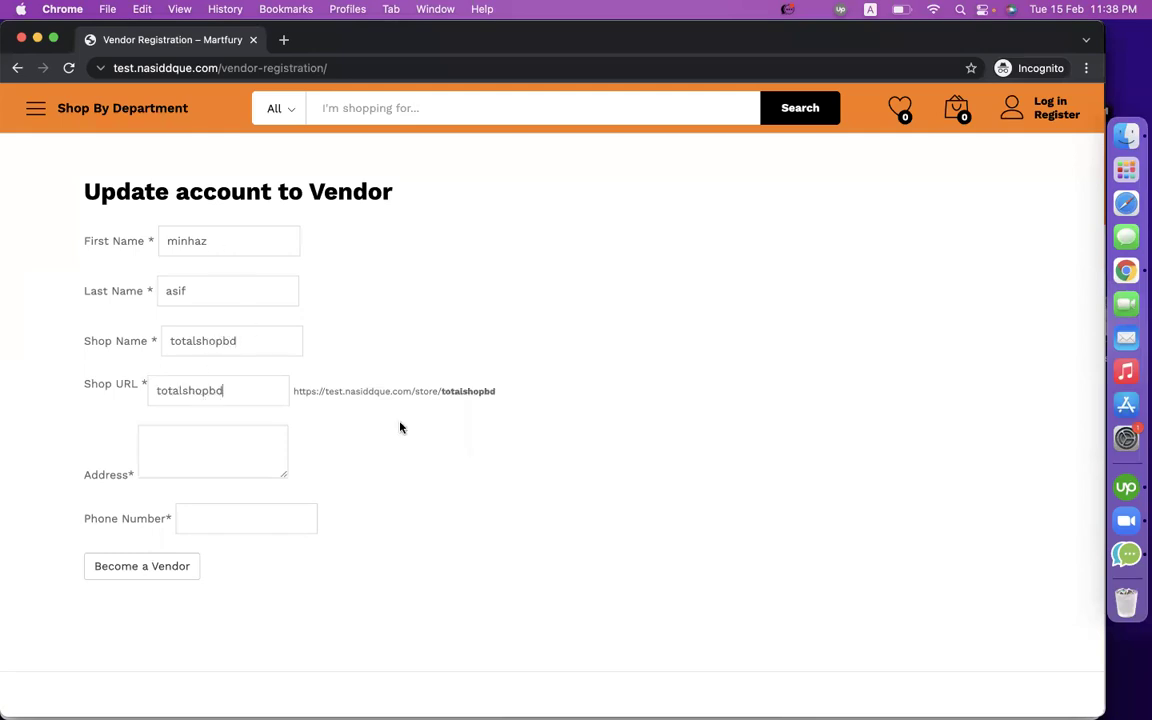
scroll(358, 408, "down", 1)
scroll(357, 409, "up", 3)
left_click(391, 391)
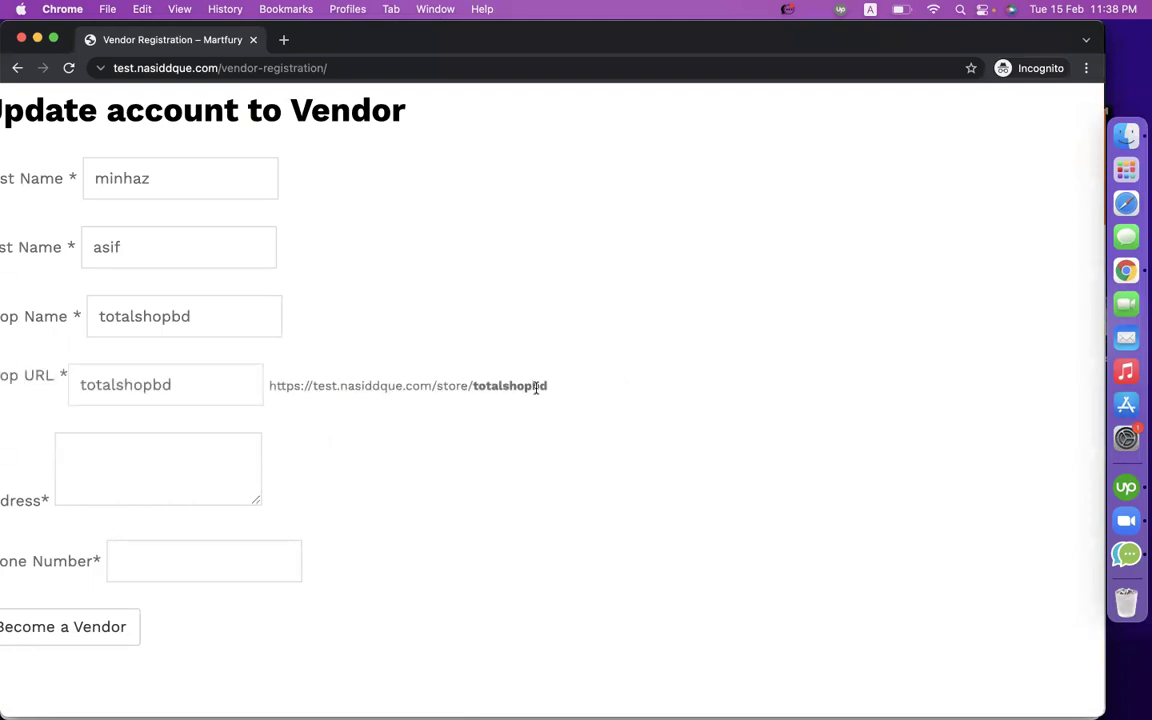
Enter the vendor's address and phone number, then submit the Become a Vendor form.
scroll(536, 388, "down", 3)
type("dhanmondi dhak")
left_click(208, 530)
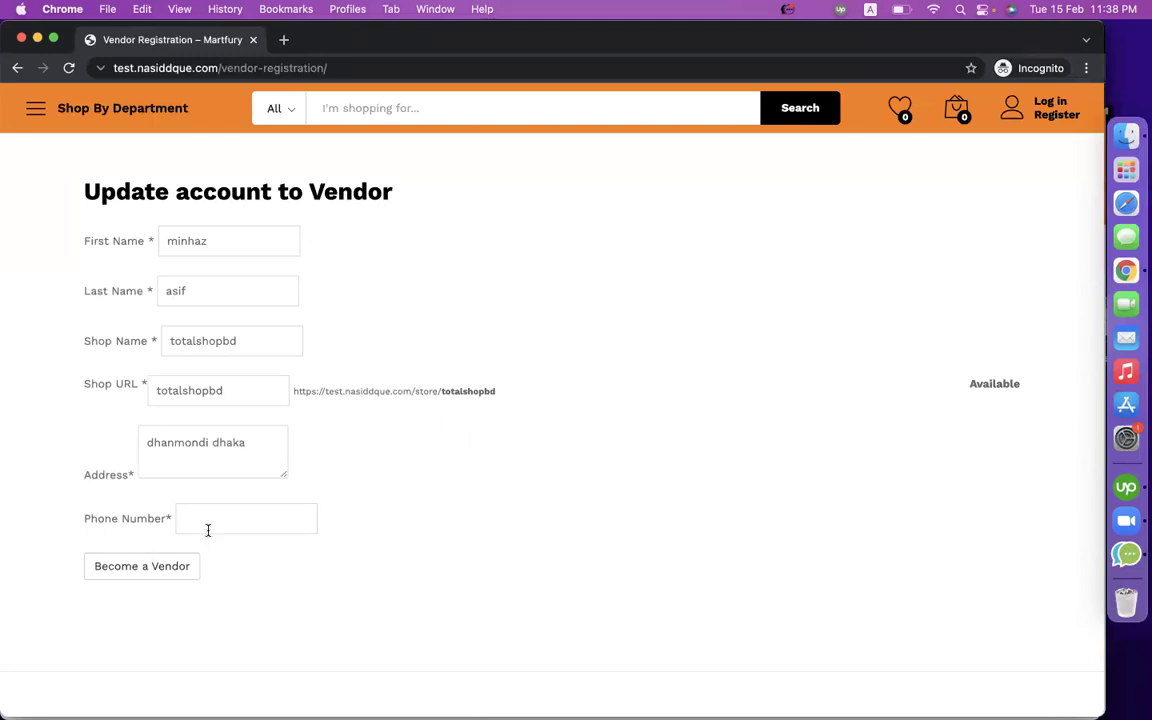
left_click(129, 568)
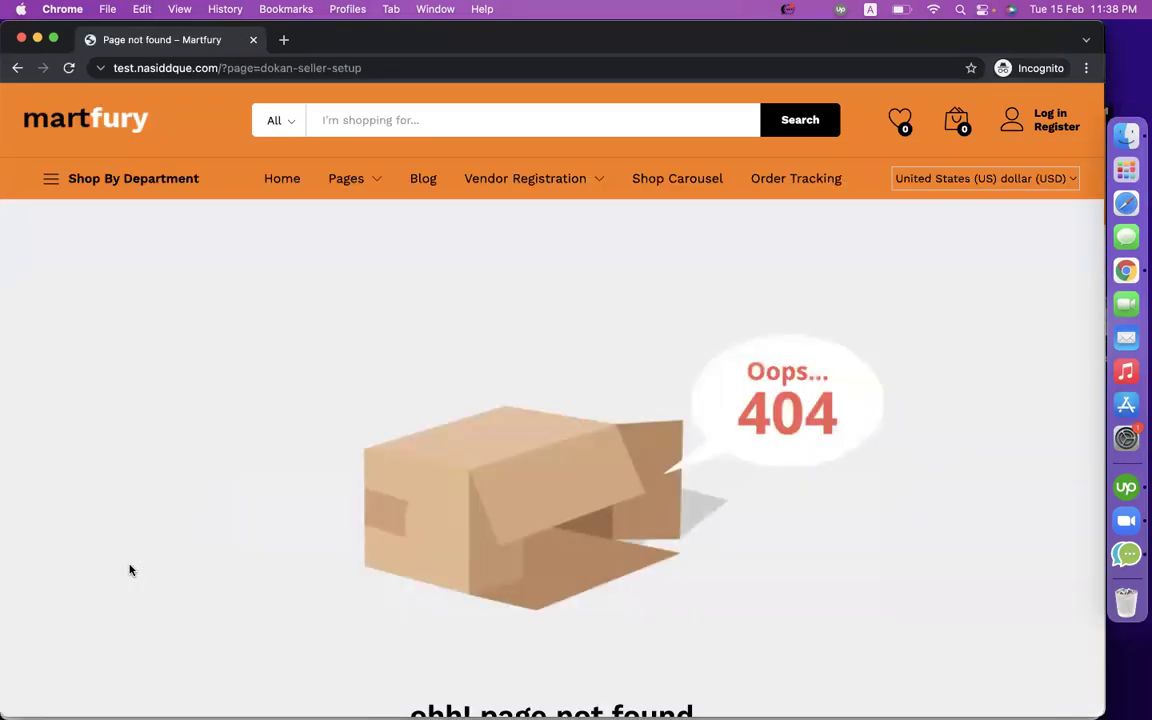
Scroll the 404 page-not-found result at dokan-seller-setup to inspect it.
scroll(350, 555, "down", 3)
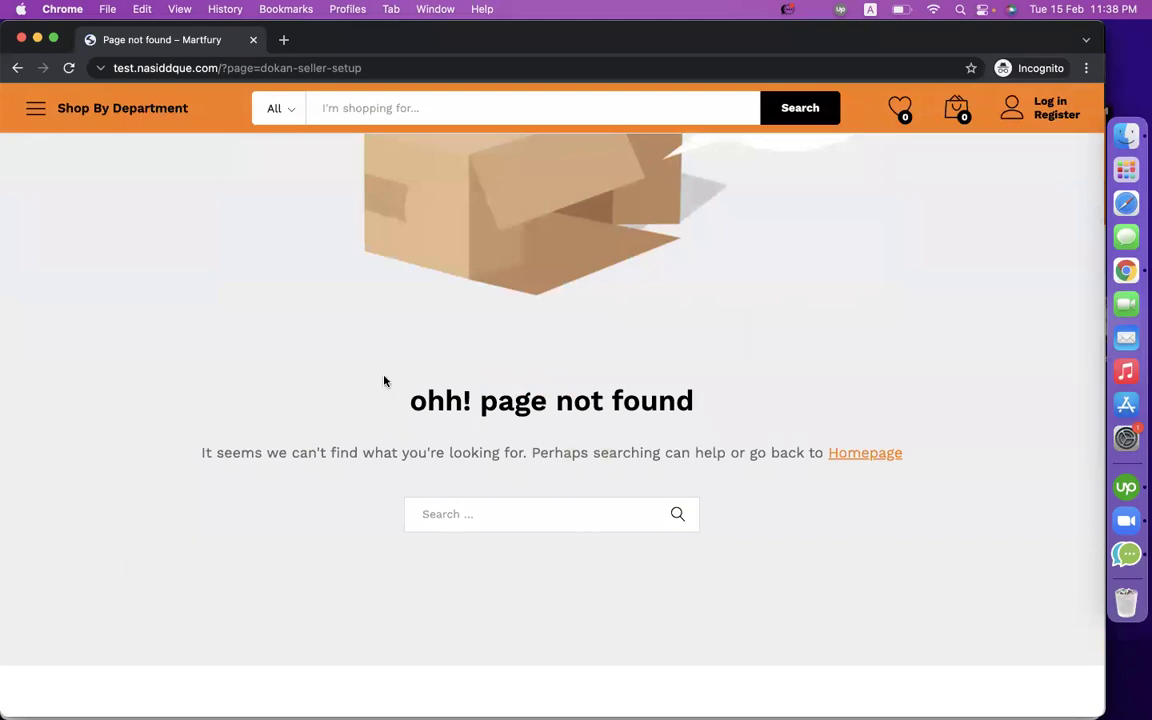
scroll(385, 381, "up", 4)
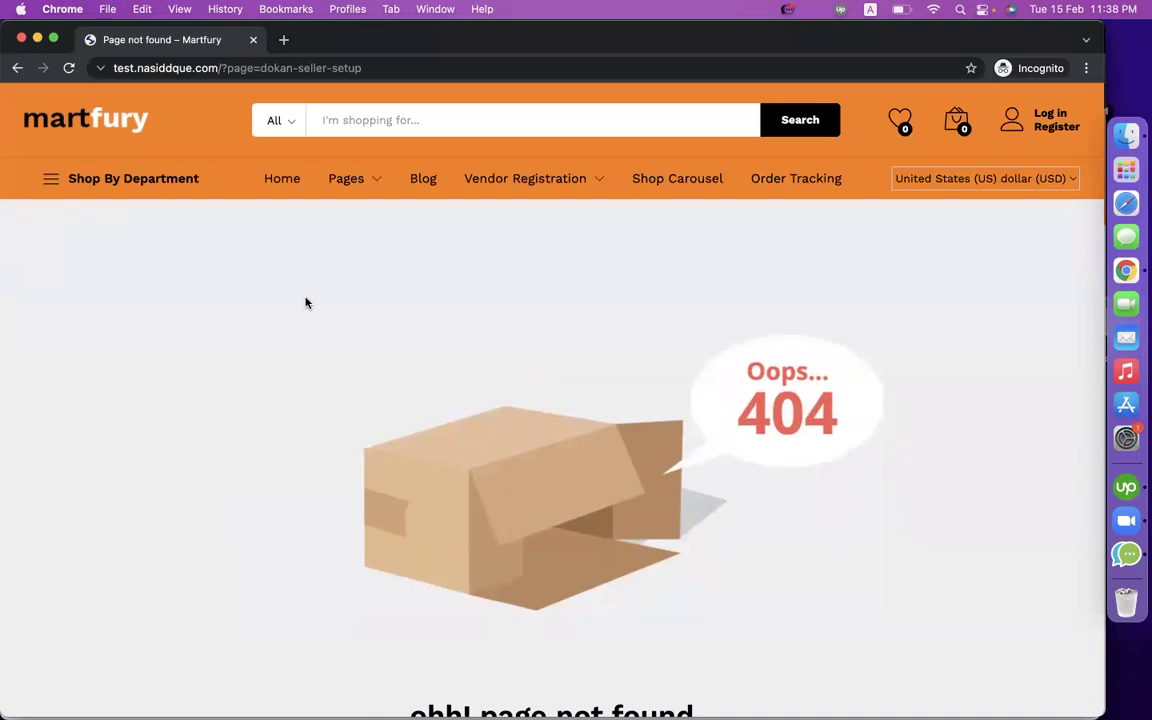
scroll(306, 303, "down", 3)
scroll(306, 301, "up", 4)
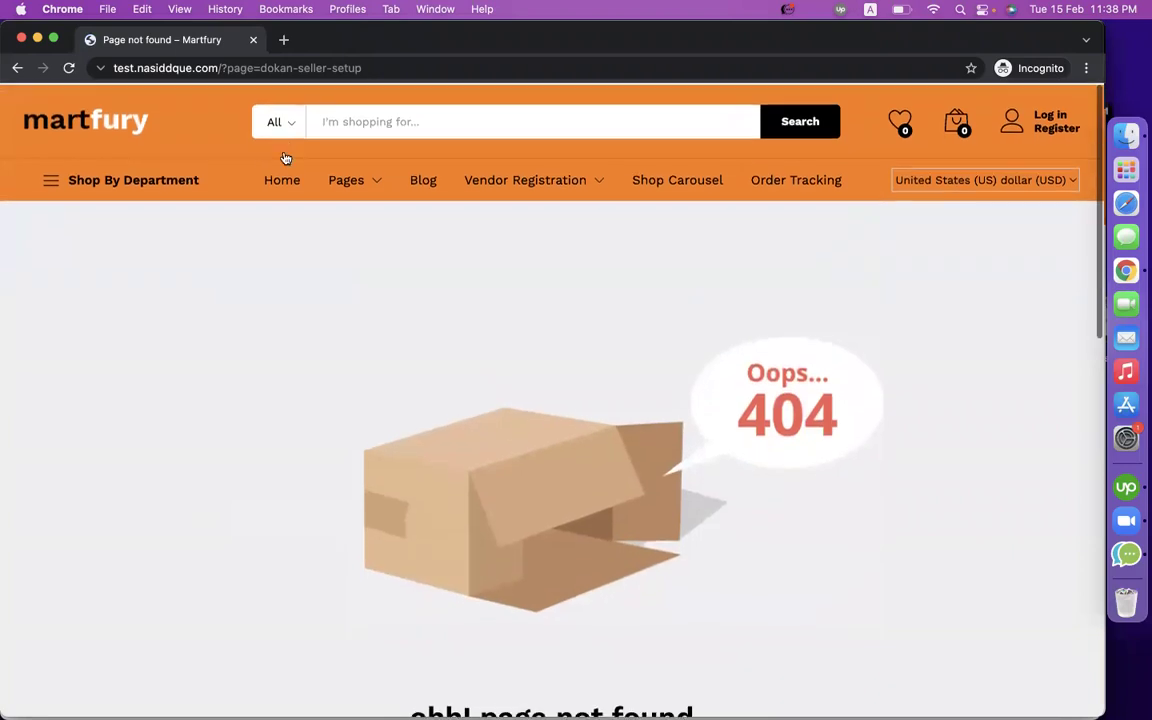
Close the incognito window, open Dokan > Vendors in WordPress admin, and start a new vendor.
left_click(252, 42)
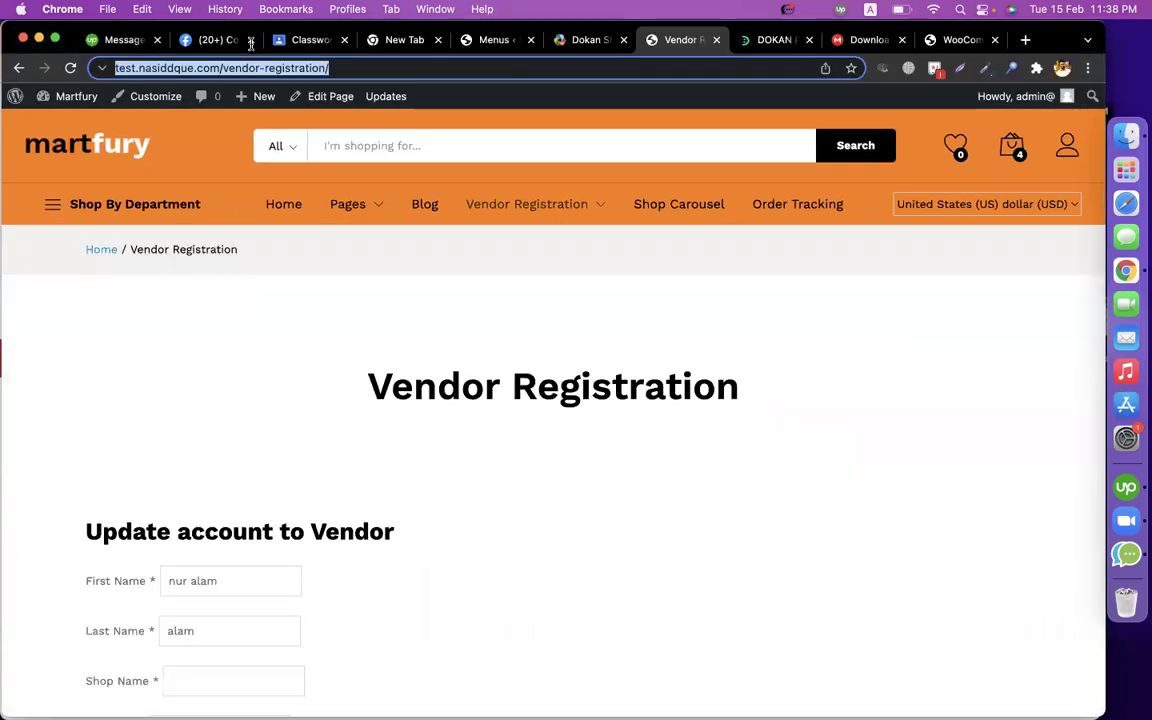
left_click(496, 40)
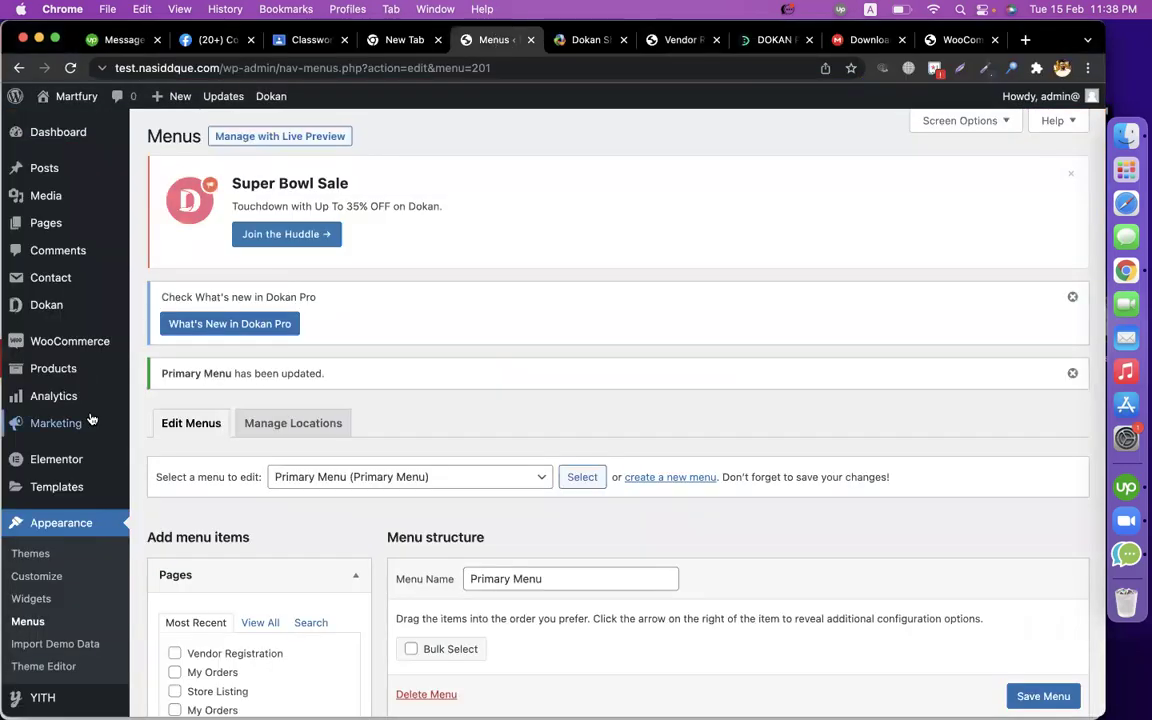
mouse_move(82, 310)
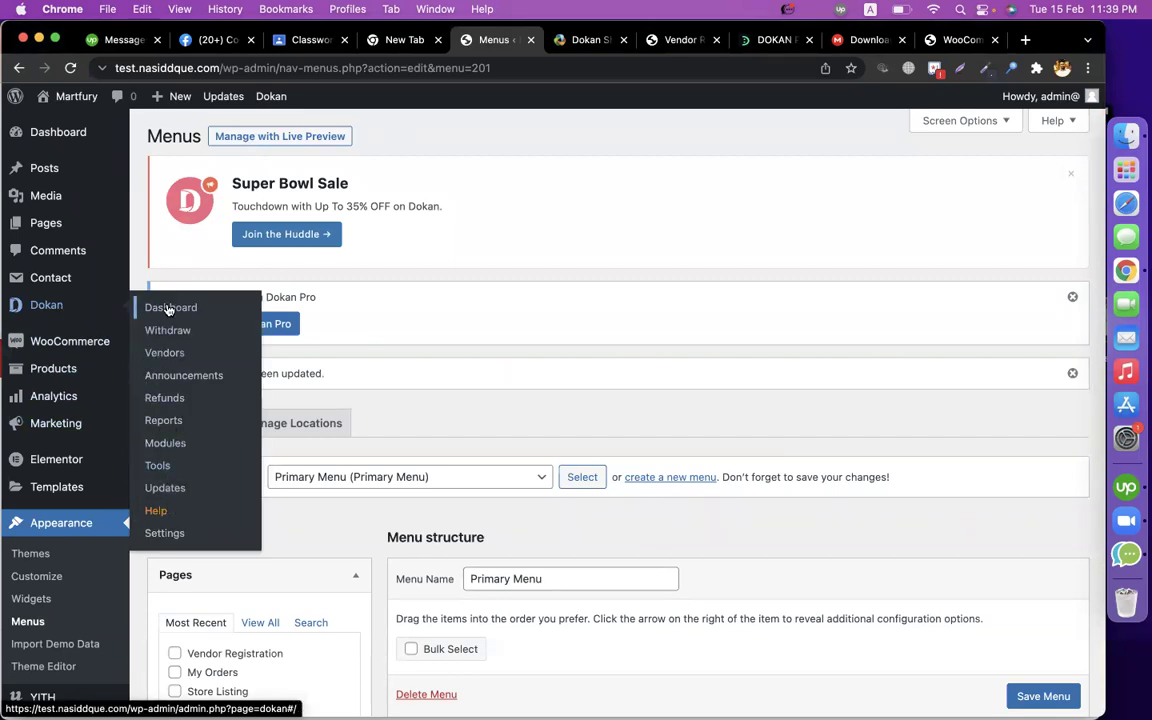
mouse_move(82, 344)
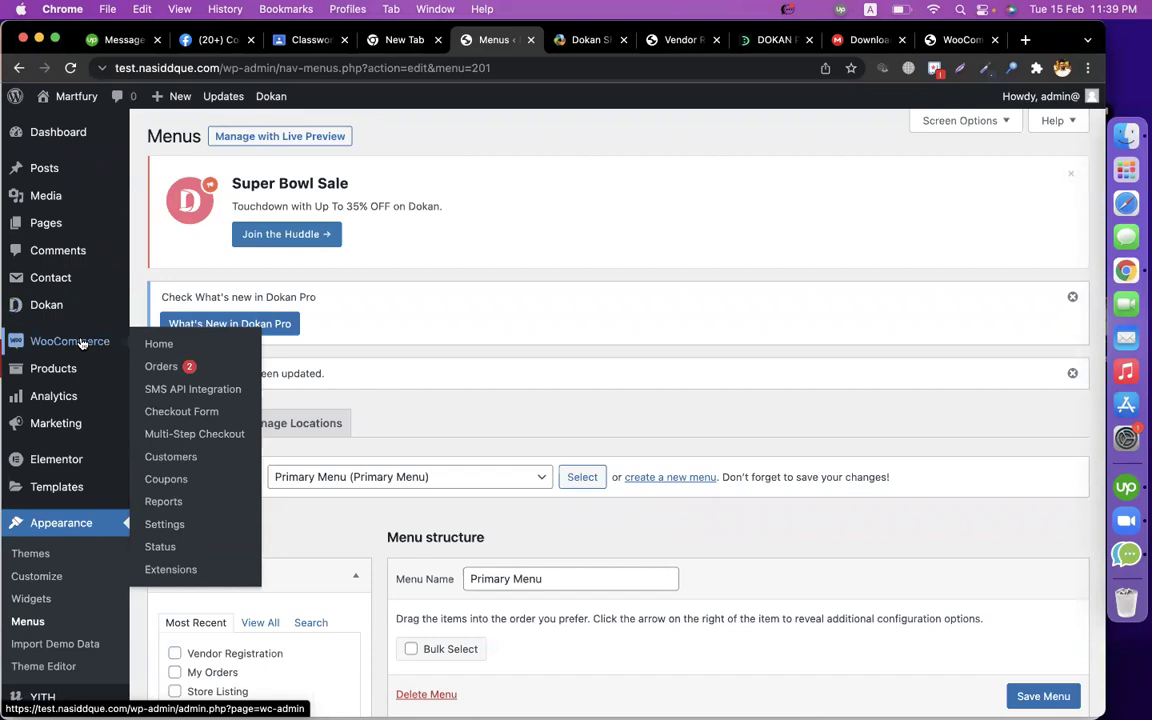
left_click(56, 316)
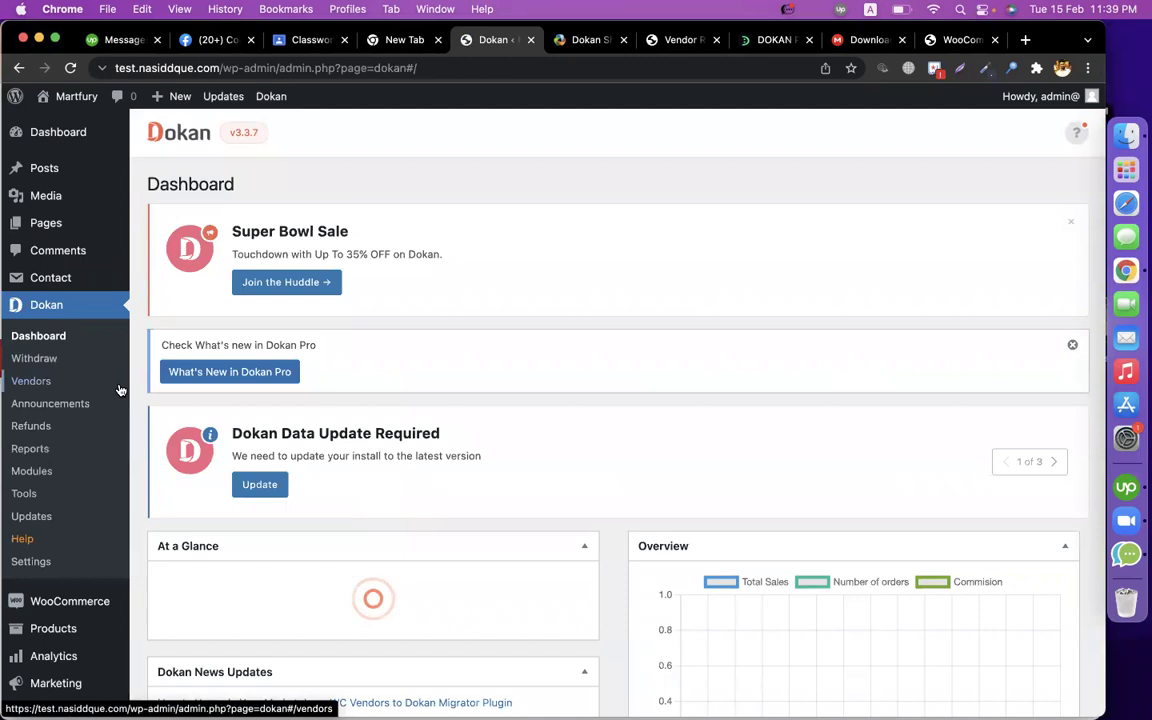
left_click(20, 383)
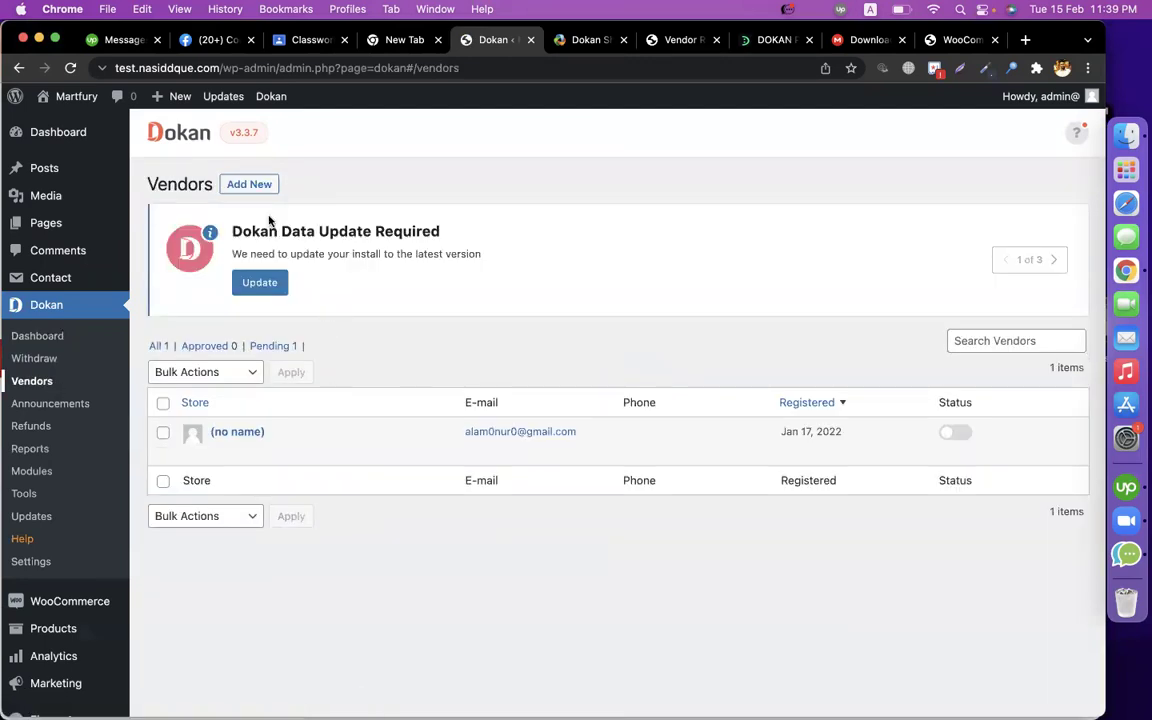
left_click(250, 185)
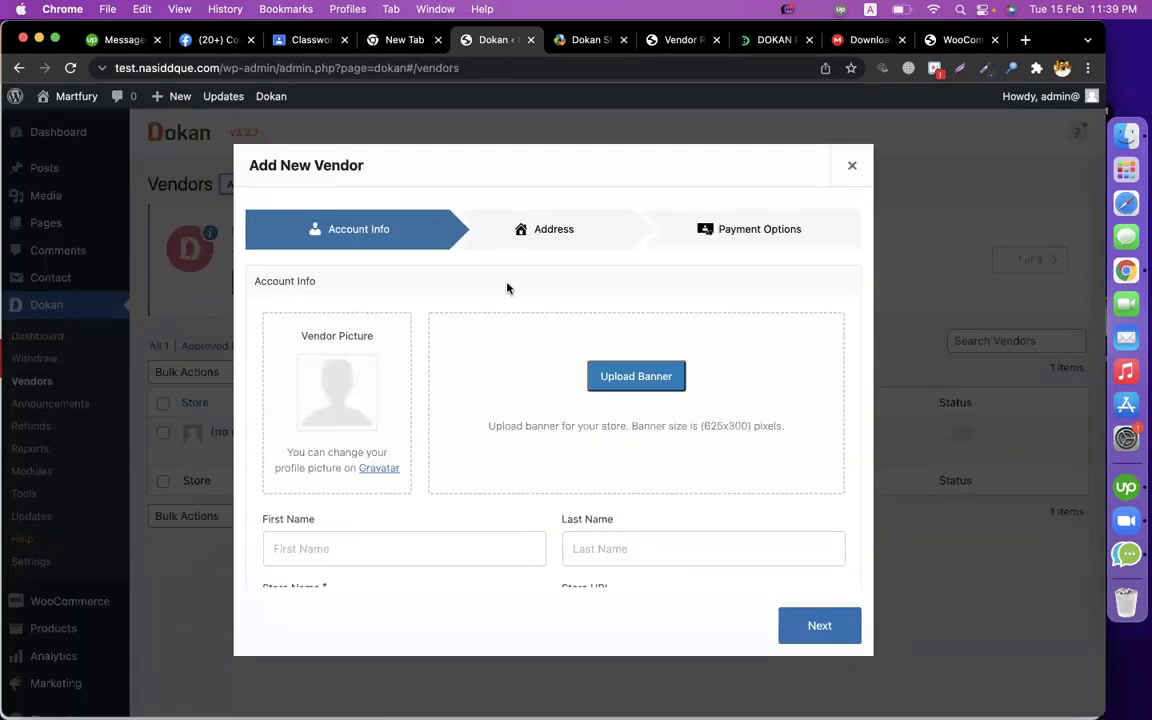
Enter the vendor's first and last name and the store name TotalShopBd.
scroll(435, 537, "down", 1)
left_click(389, 498)
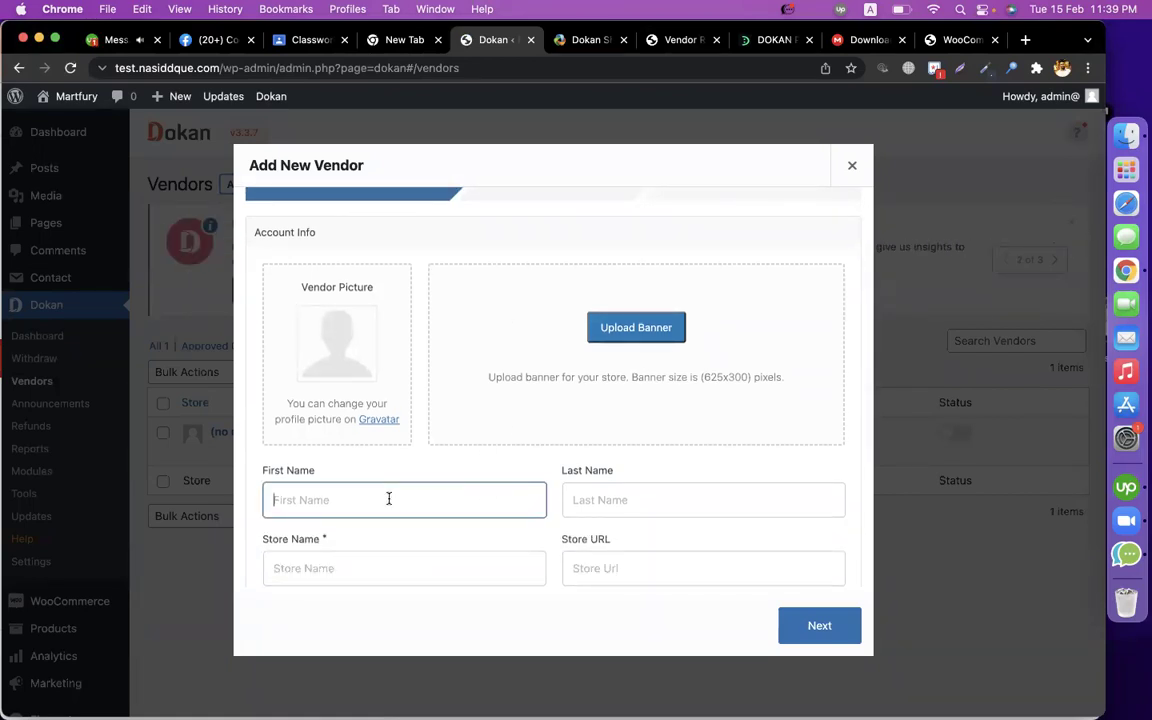
key("Tab")
key("Tab")
scroll(553, 400, "down", 2)
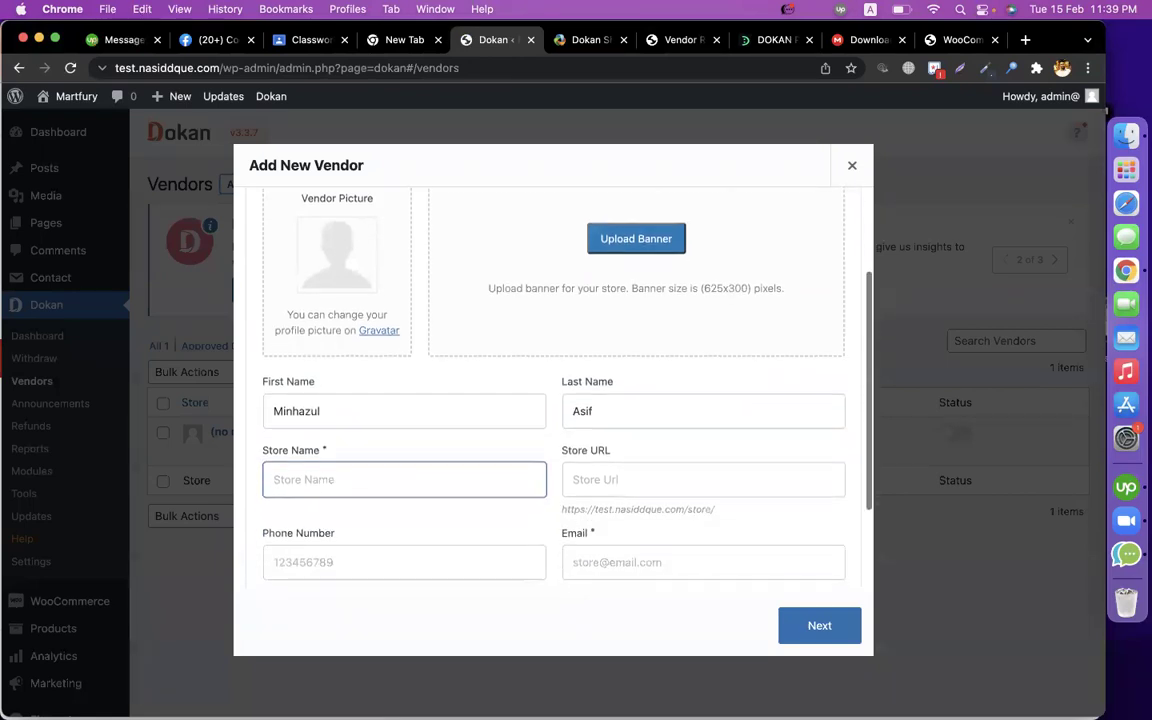
type("Tota")
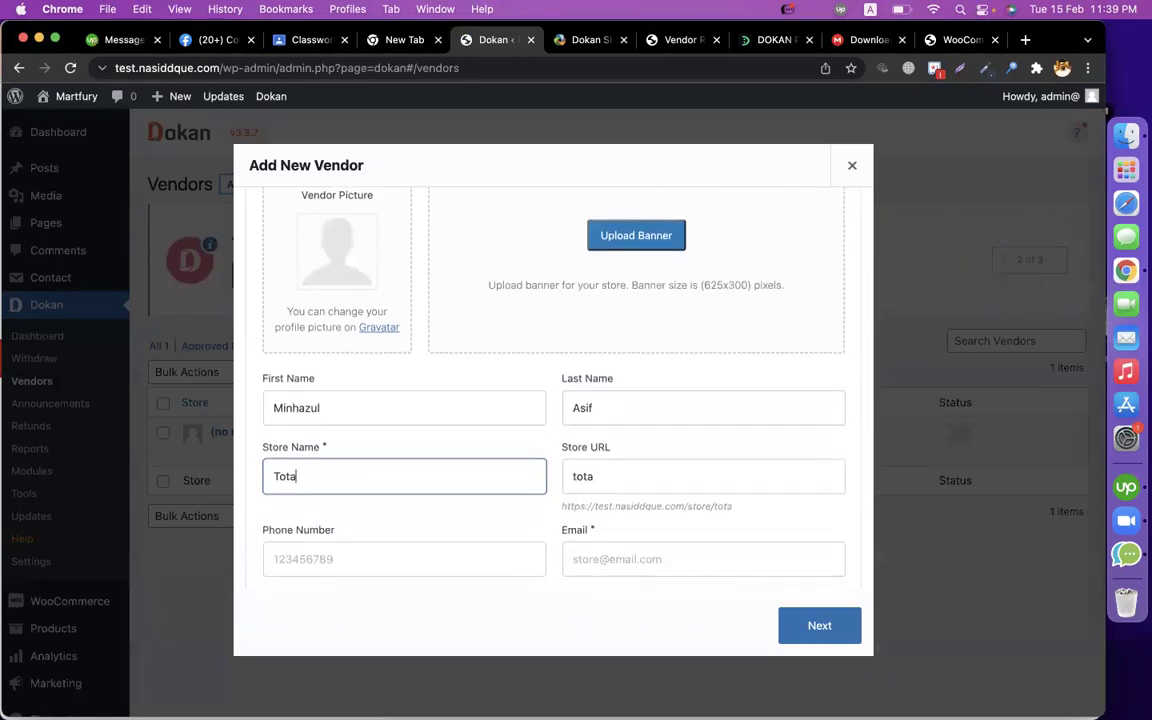
type("lShopBd")
key("super+a")
key("super+c")
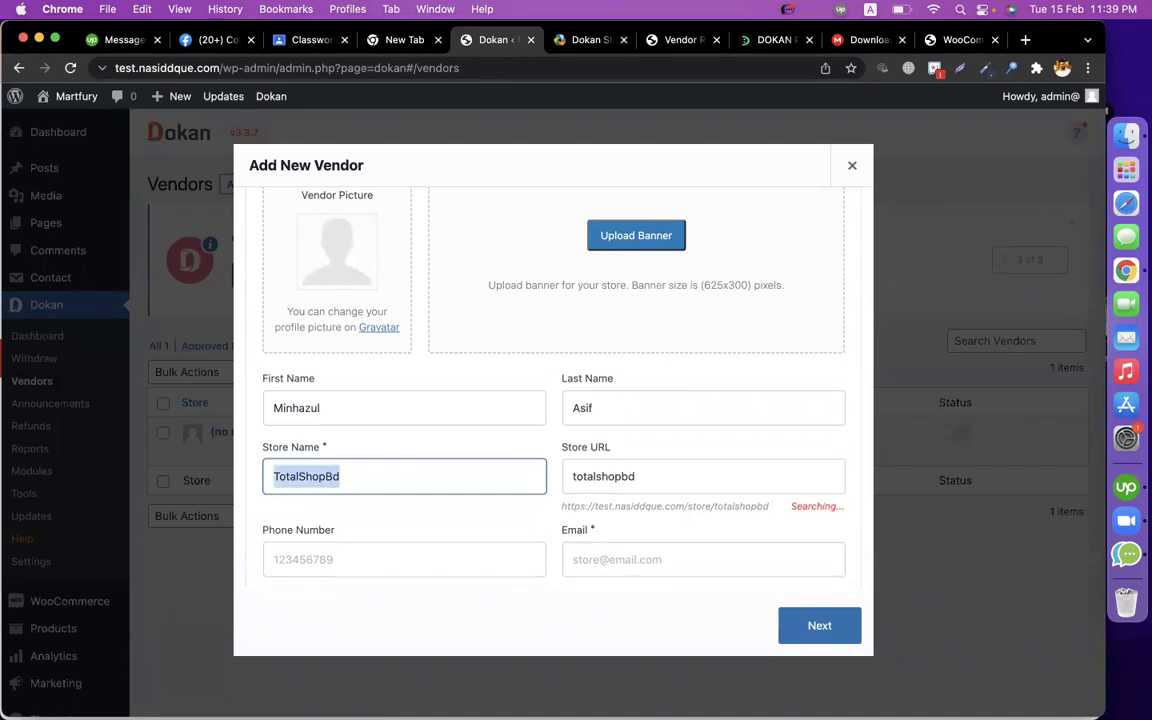
scroll(553, 400, "down", 3)
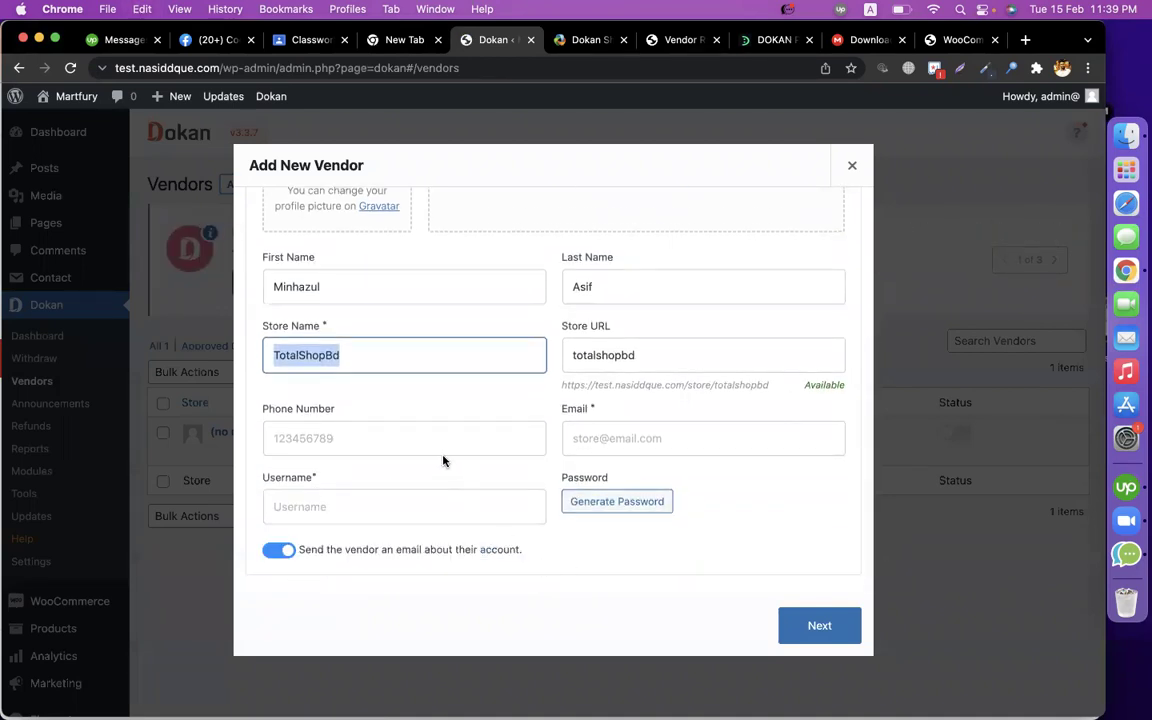
Fill in the vendor's phone number and e-mail address.
left_click(409, 441)
type("01871993")
left_click(640, 439)
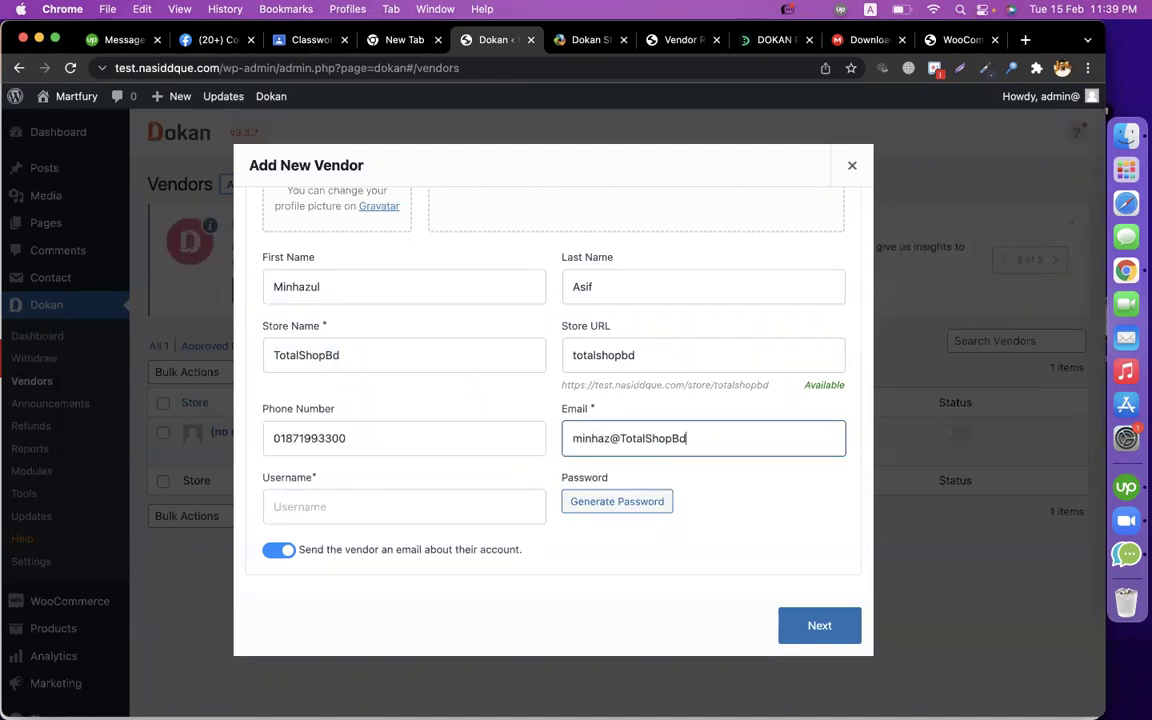
left_click(370, 552)
Paste the store name as username, replace the generated password with a custom one, and continue to Address.
left_click(339, 533)
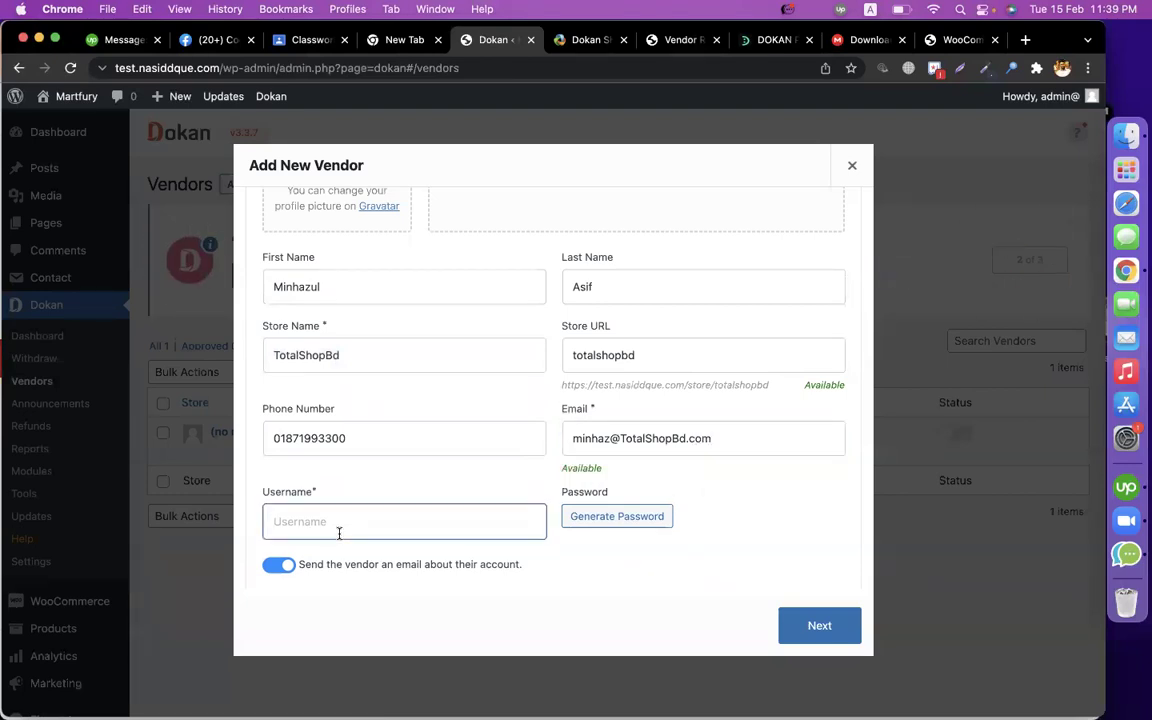
key("super+v")
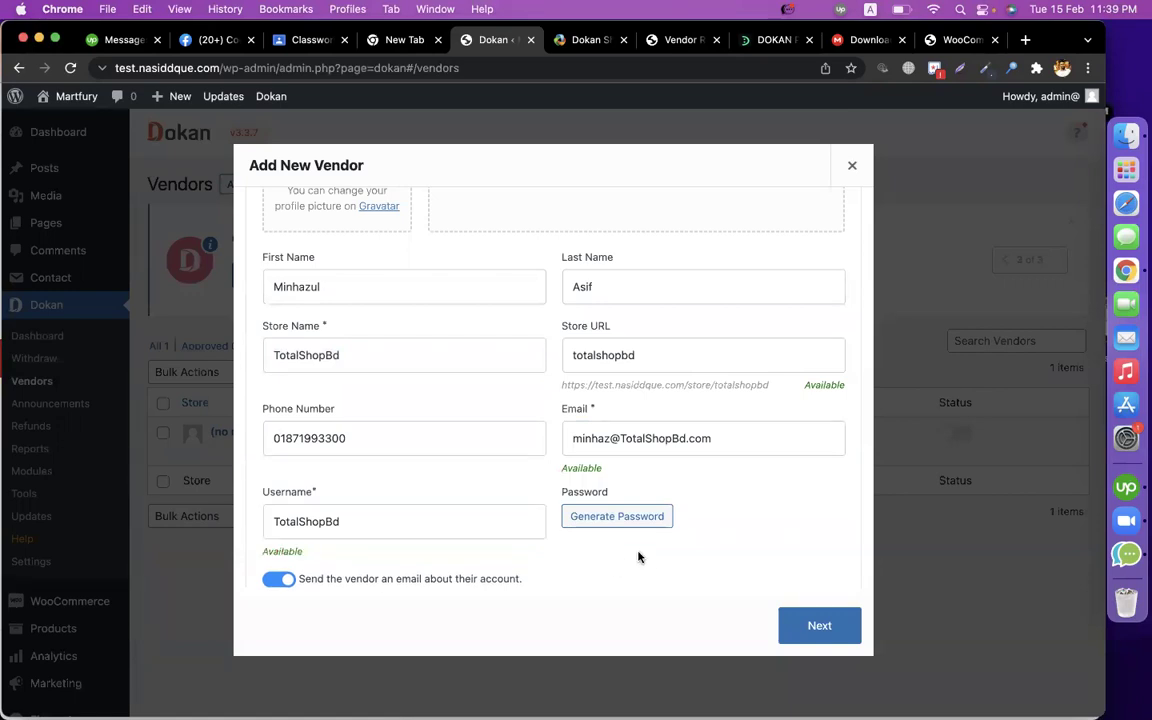
left_click(613, 521)
triple_click(646, 520)
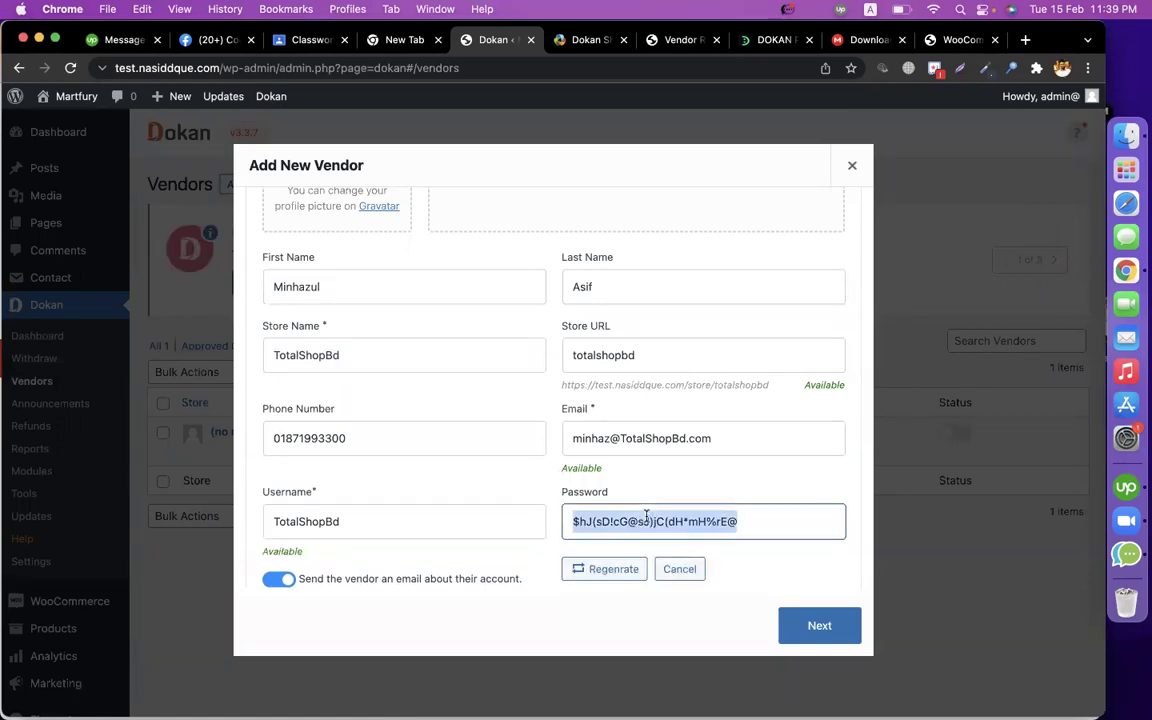
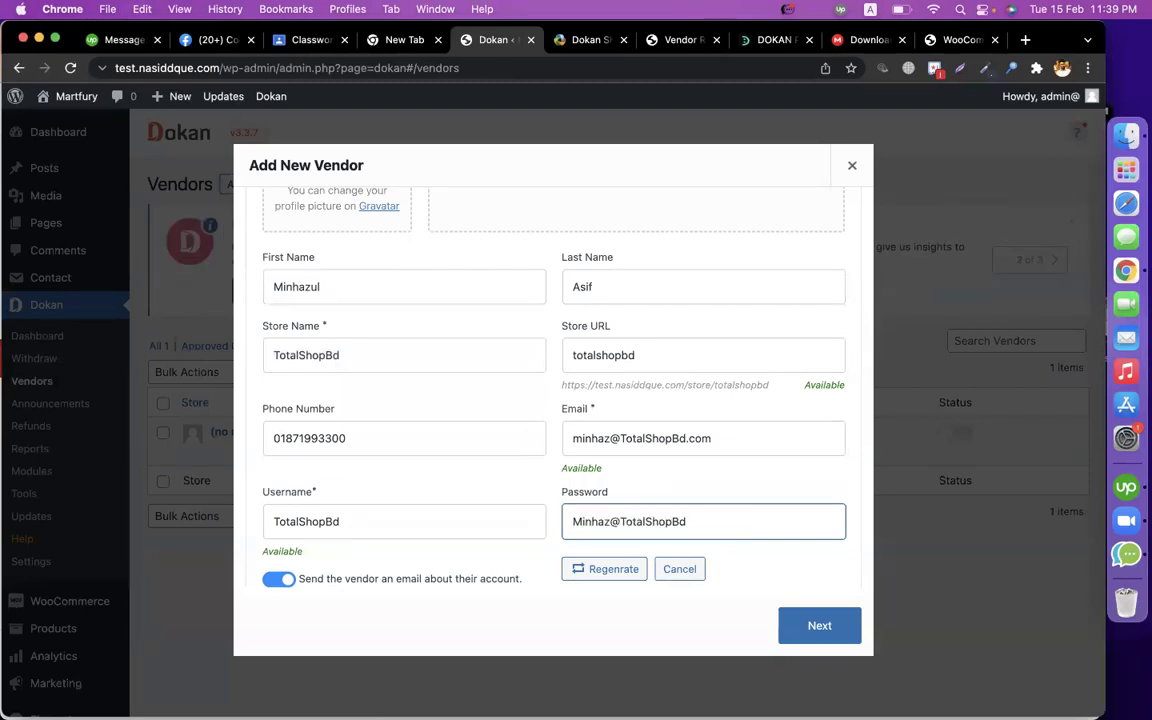
left_click(815, 624)
left_click(422, 344)
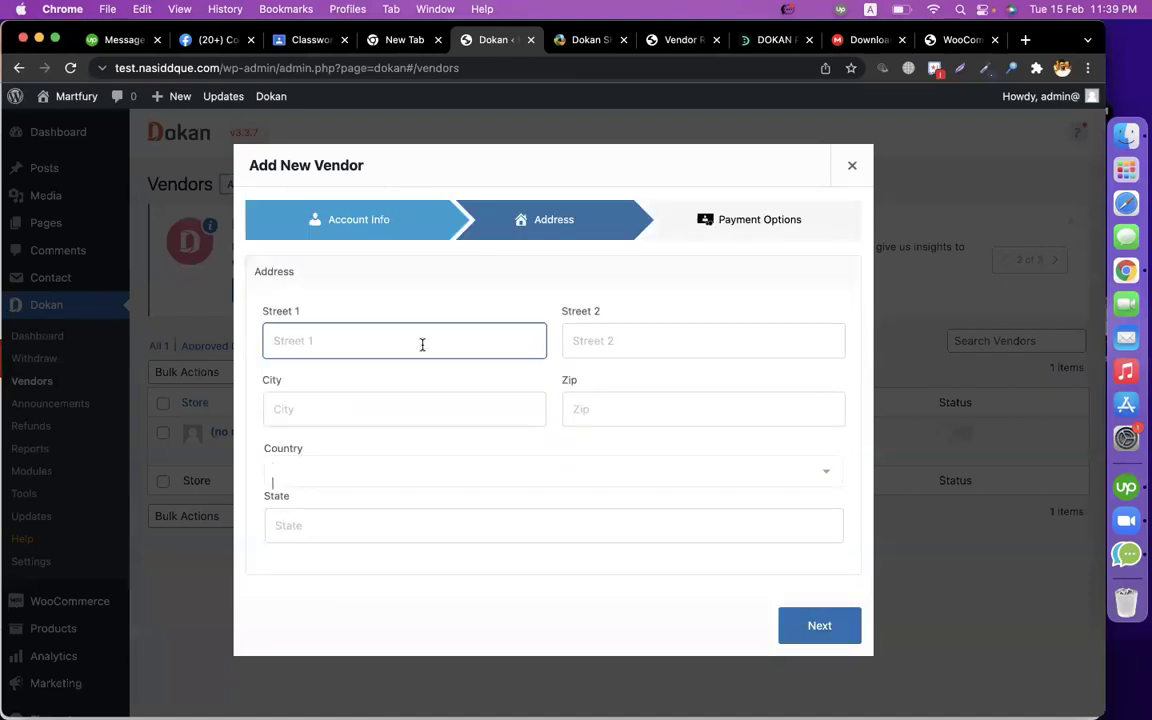
Enter the vendor's street, city and zip code.
type("dhanmondi")
key("Tab")
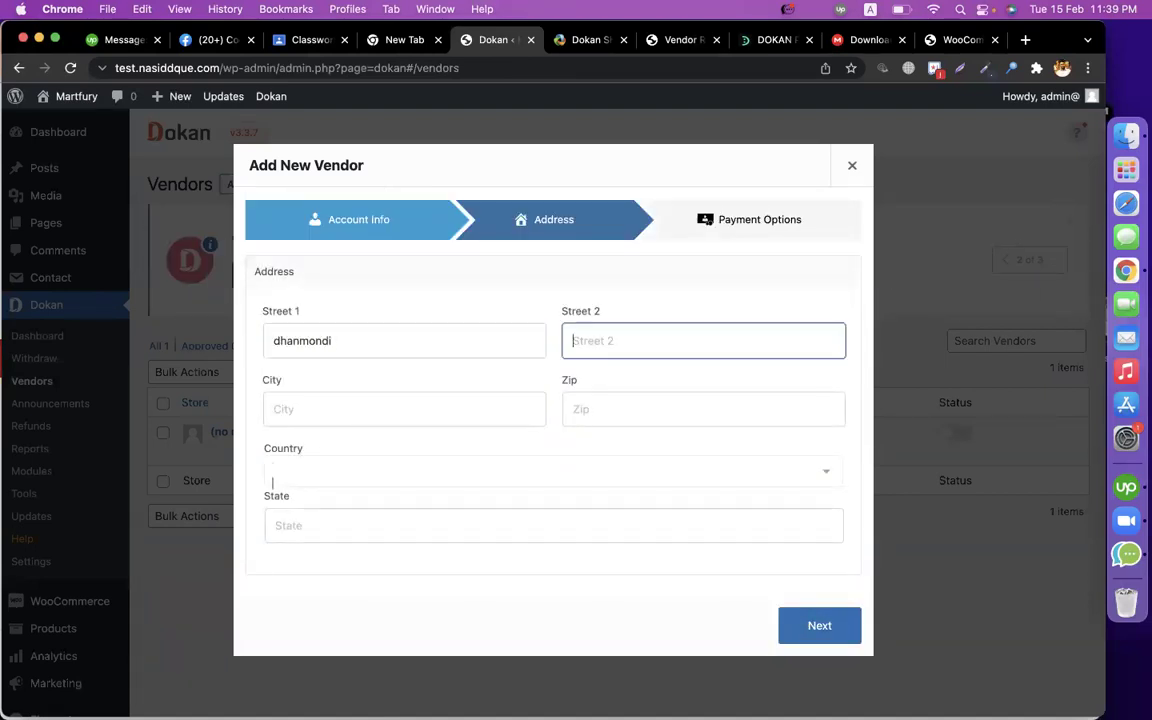
key("Tab")
type("dhaka")
key("Tab")
type("1209")
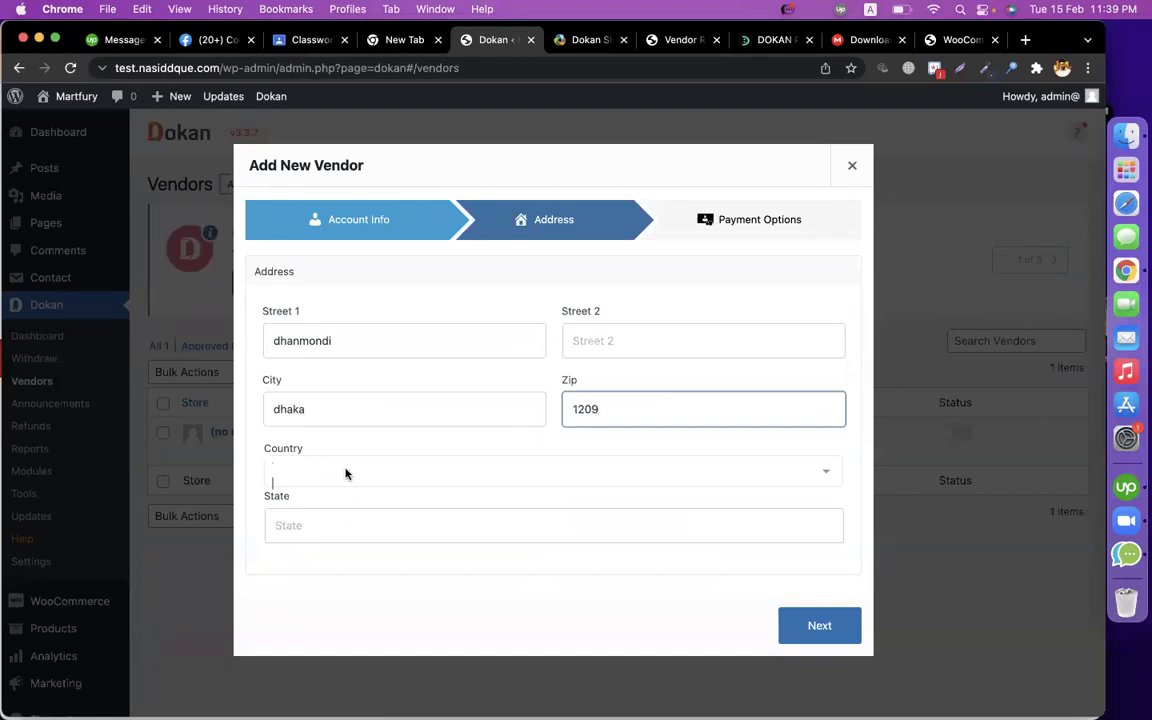
Set the country to Bangladesh and the state to Dhaka, then continue to Payment Options.
left_click(345, 473)
type("ban")
left_click(360, 398)
left_click(345, 519)
type("dhaka")
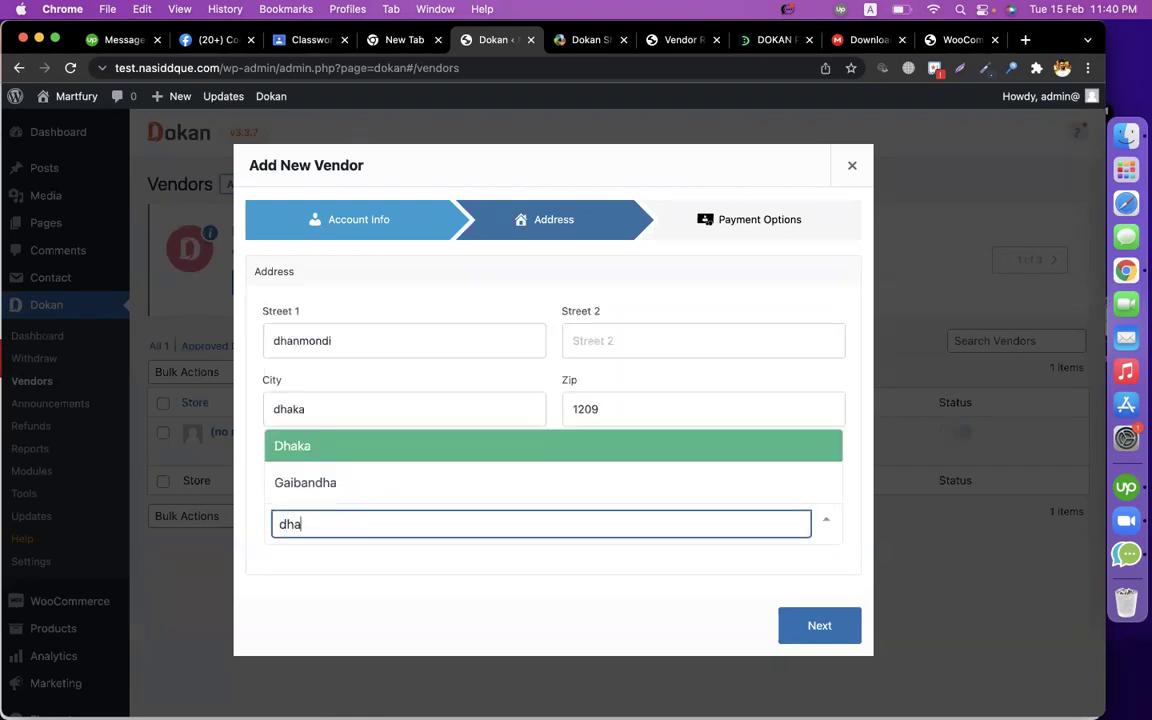
left_click(334, 478)
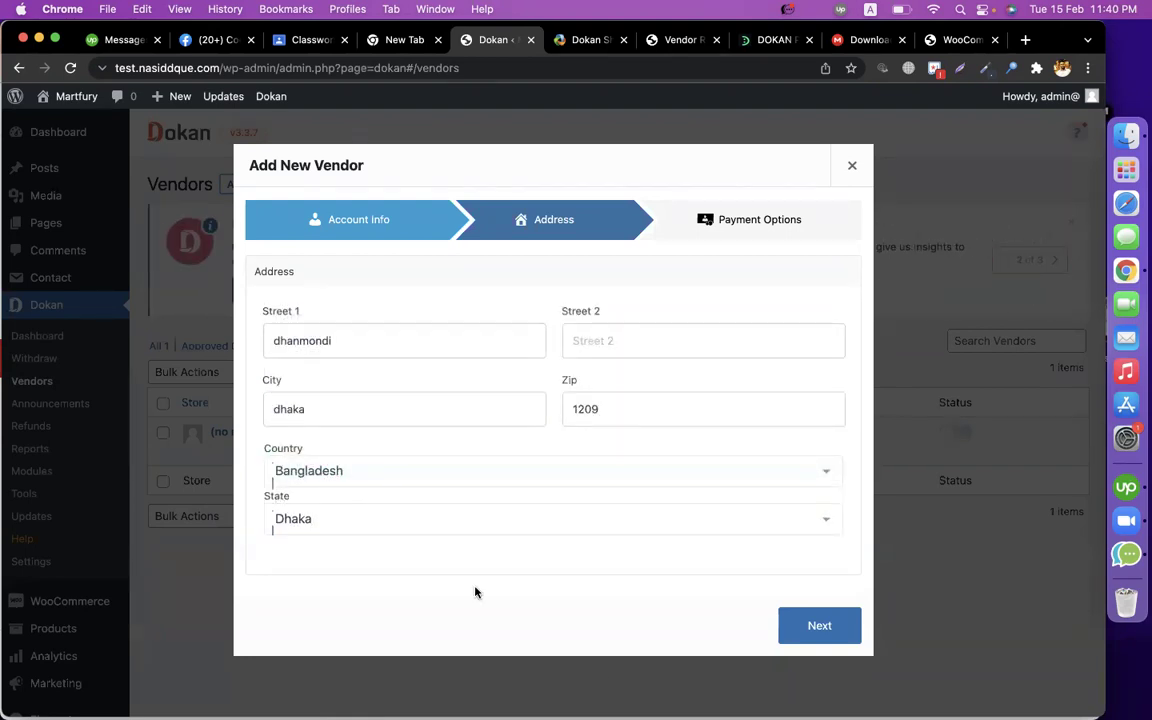
left_click(806, 627)
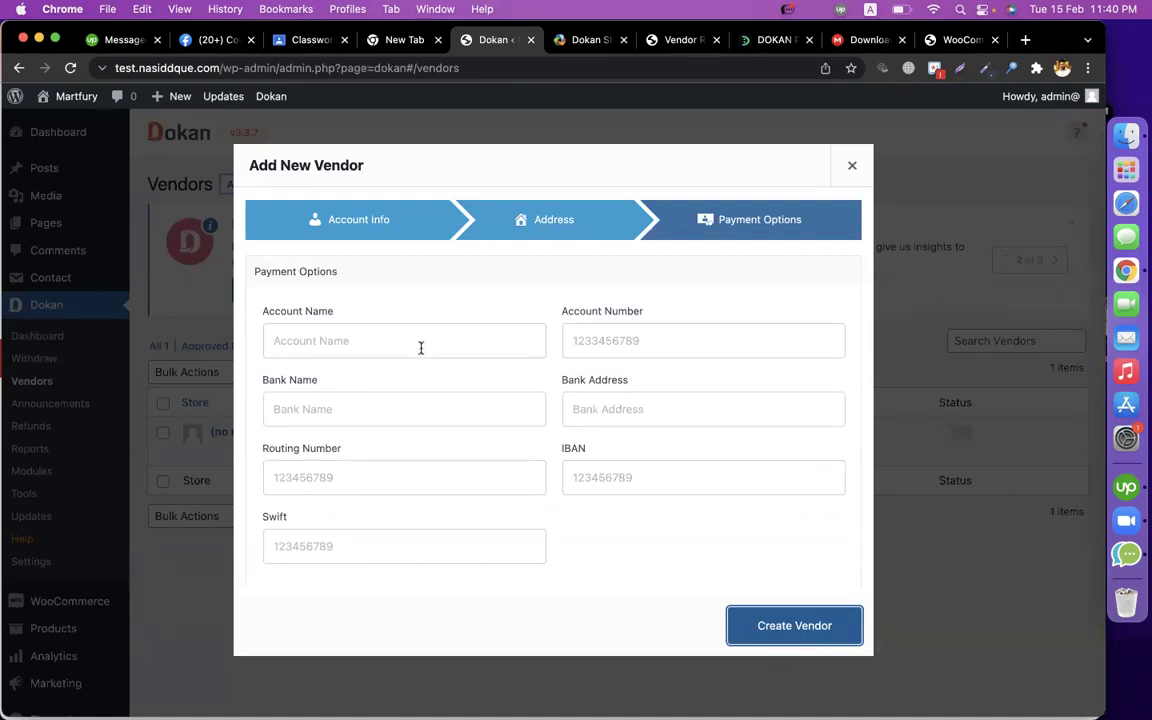
left_click(419, 342)
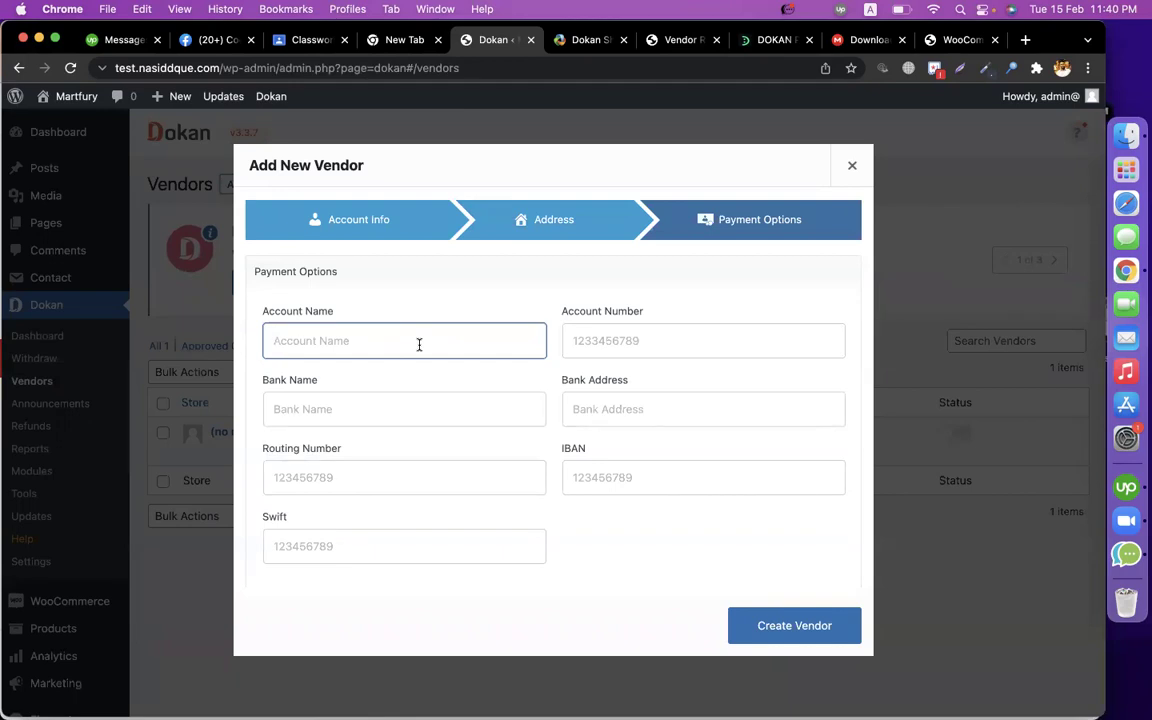
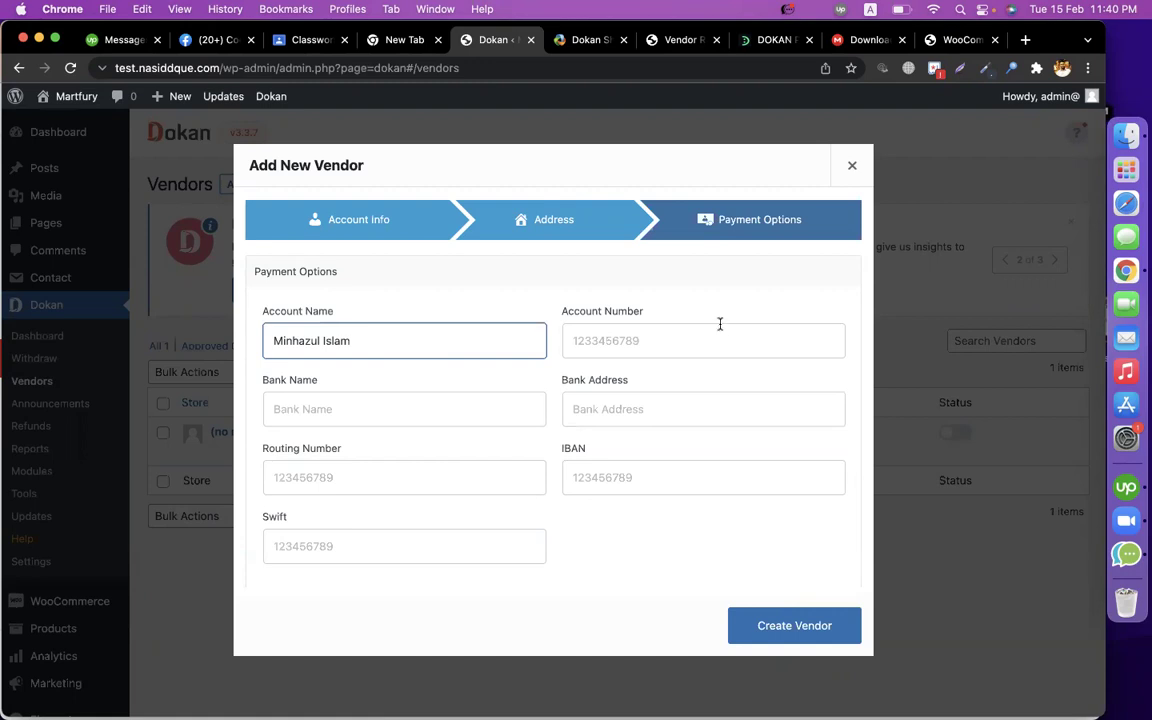
Enter the bank account holder name, account number, bank DBBL and bank address.
left_click(663, 337)
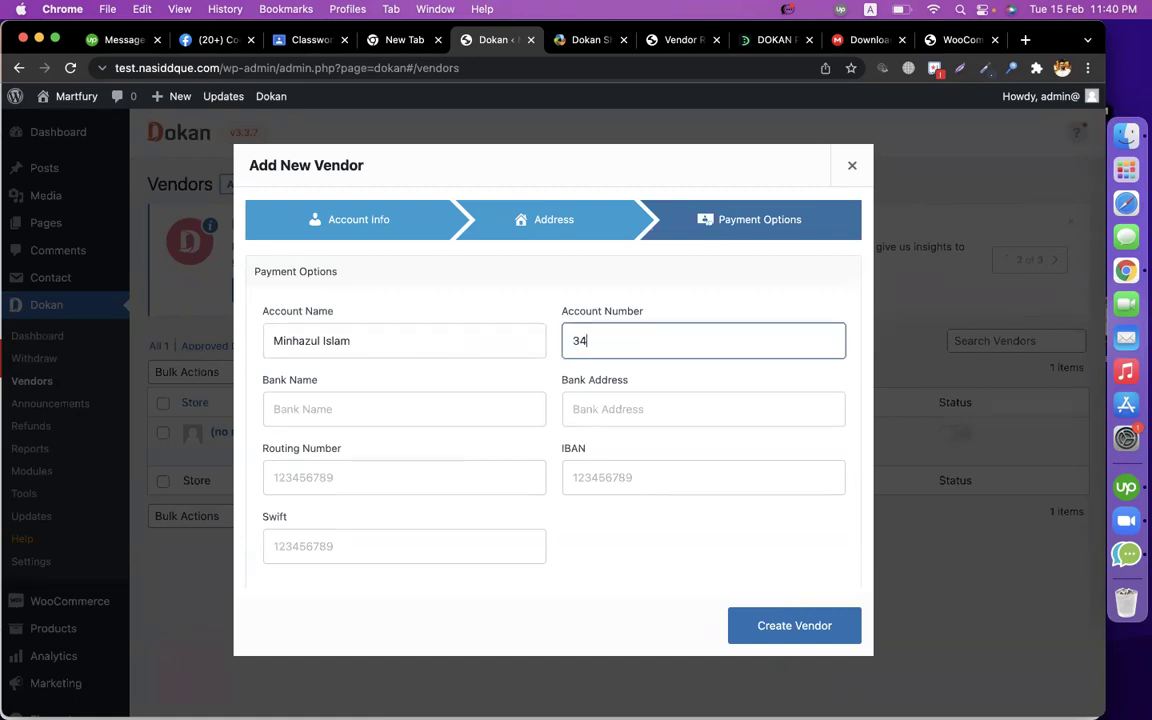
left_click(440, 410)
type("DBBL")
left_click(629, 409)
type("satmosjit road")
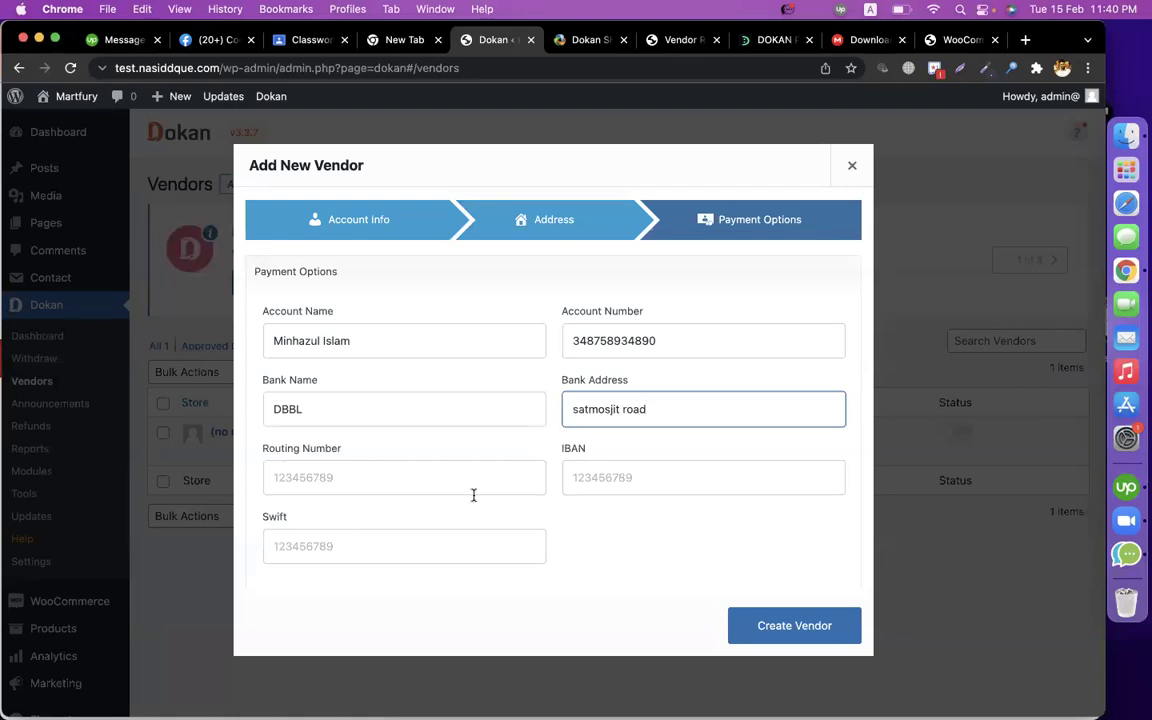
Add the routing number, IBAN and Swift code DBBLBDDH, then create the vendor.
left_click(387, 483)
type("876879")
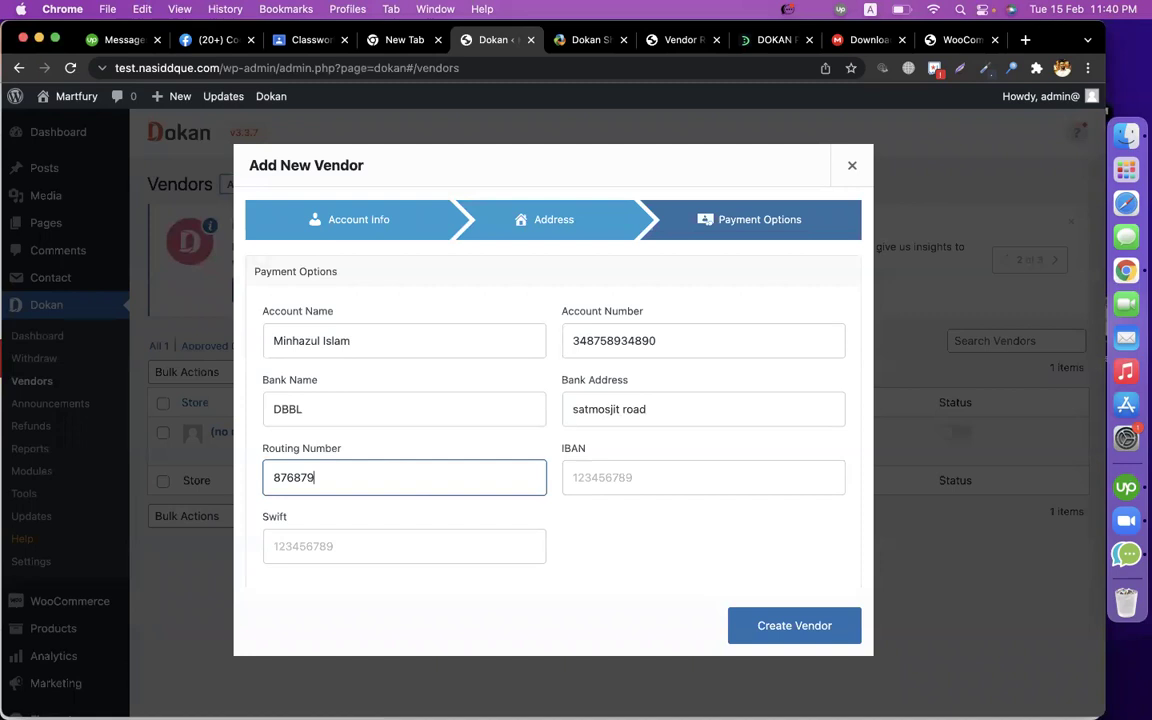
left_click(616, 483)
left_click(356, 559)
type("D")
key("BackSpace")
type("DBBLB")
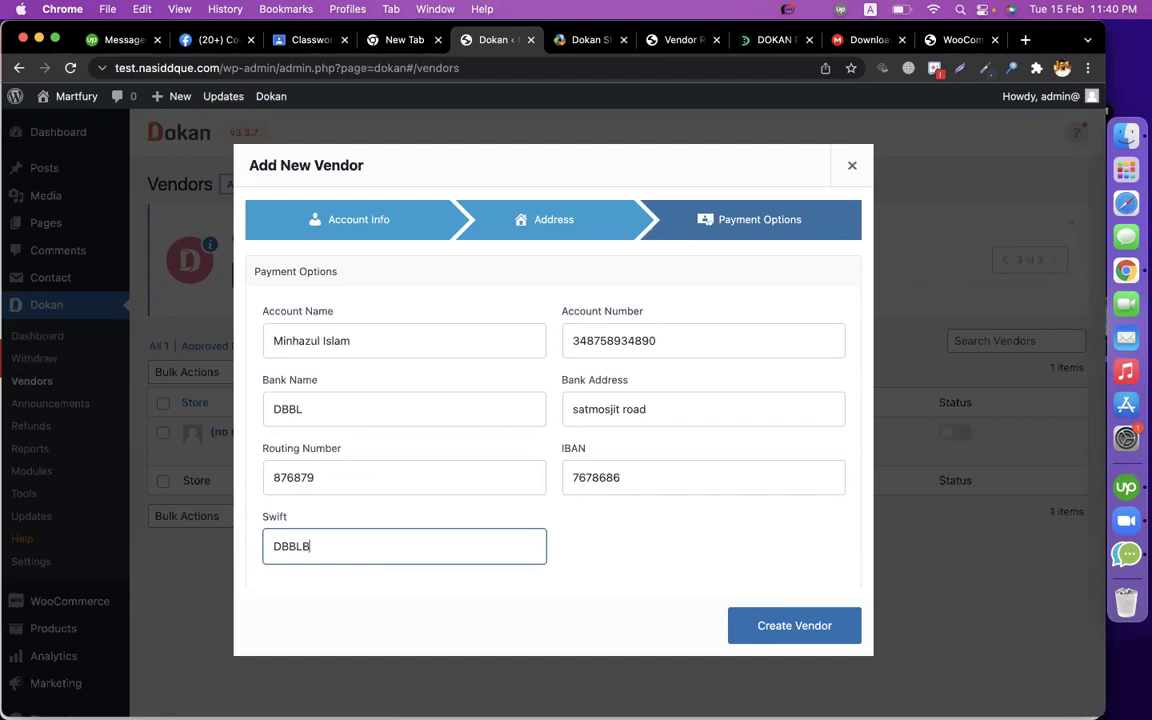
type("DDH")
left_click(499, 514)
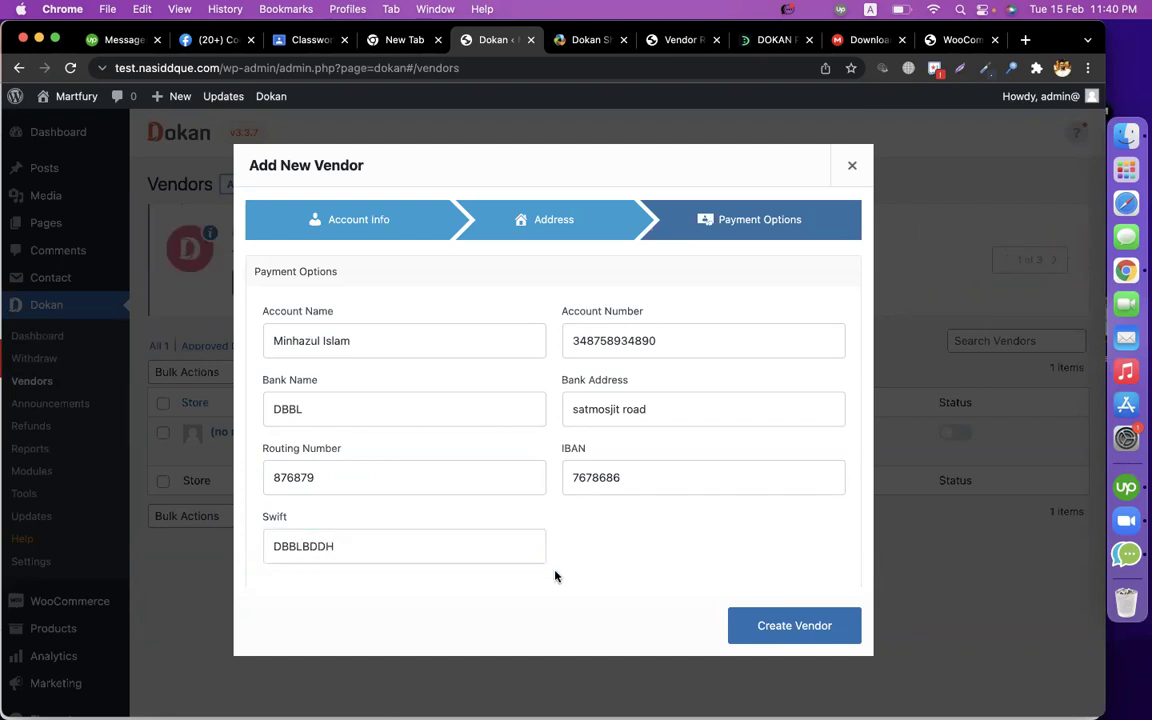
left_click(743, 623)
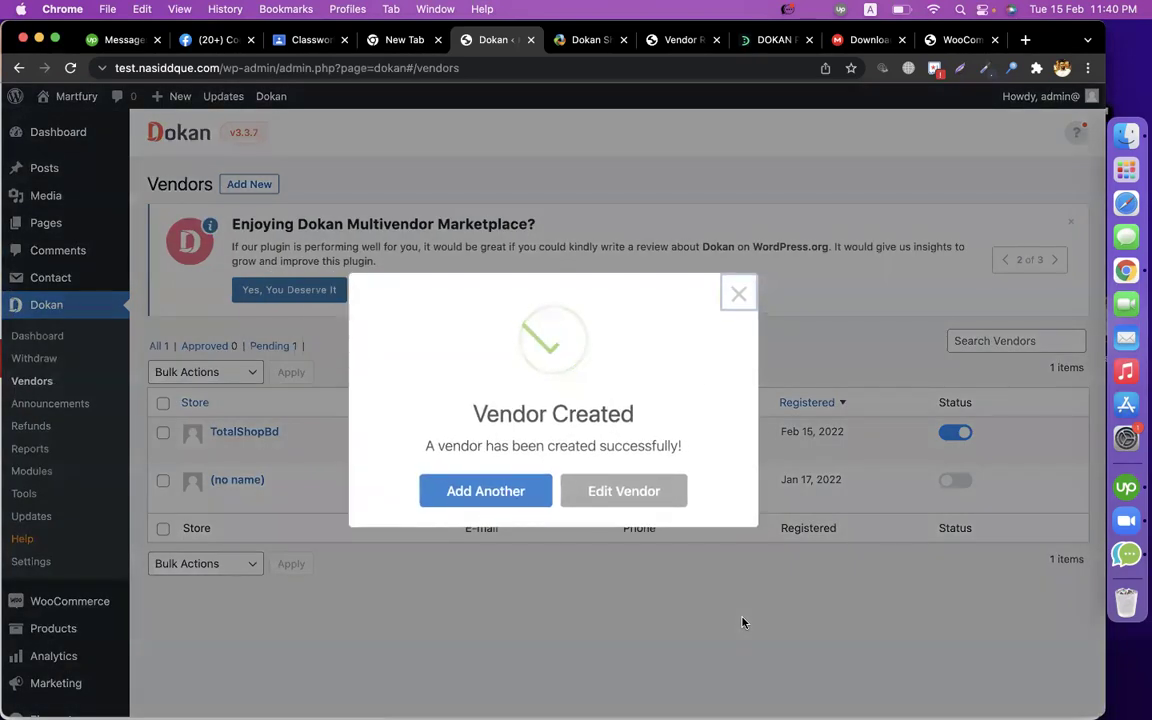
Dismiss the Vendor Created popup, check the Vendors list and Products, then return to the Shortcodes docs.
left_click(739, 294)
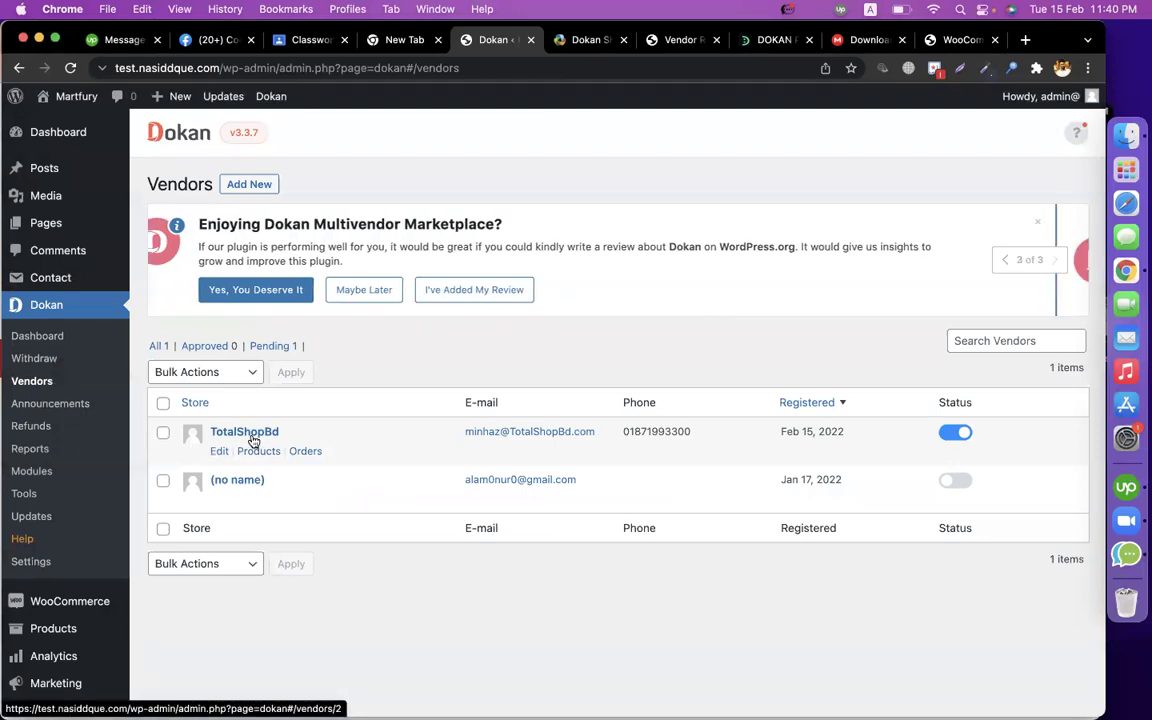
left_click(590, 39)
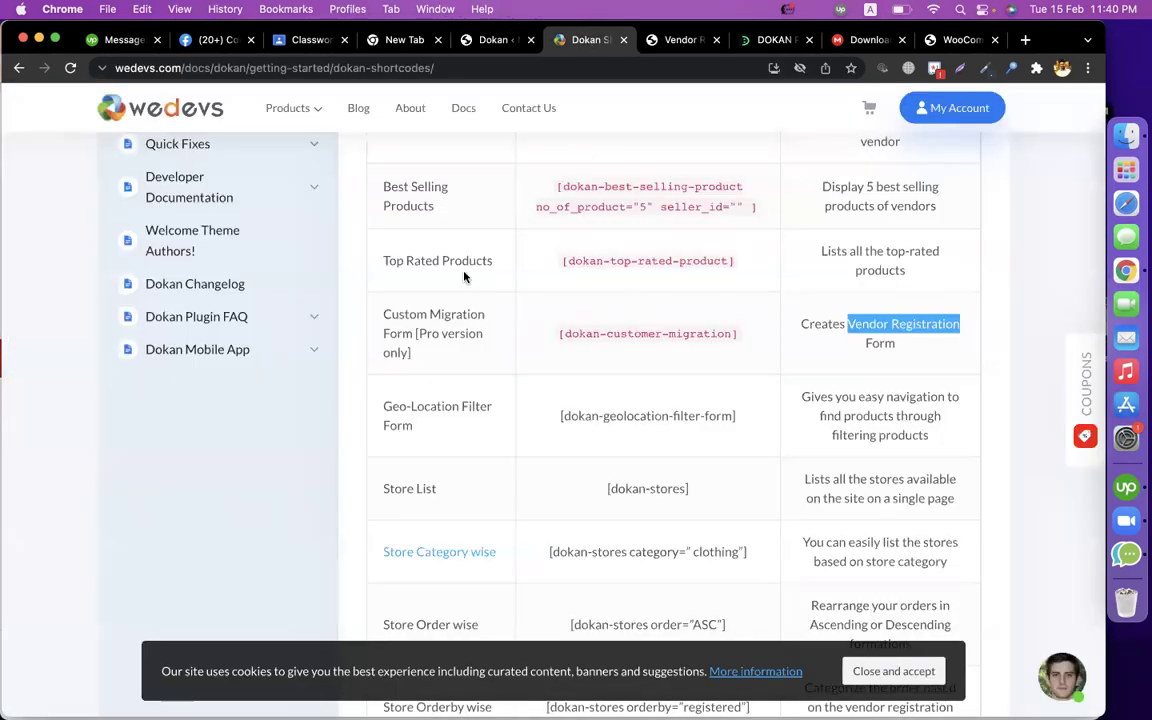
left_click(493, 40)
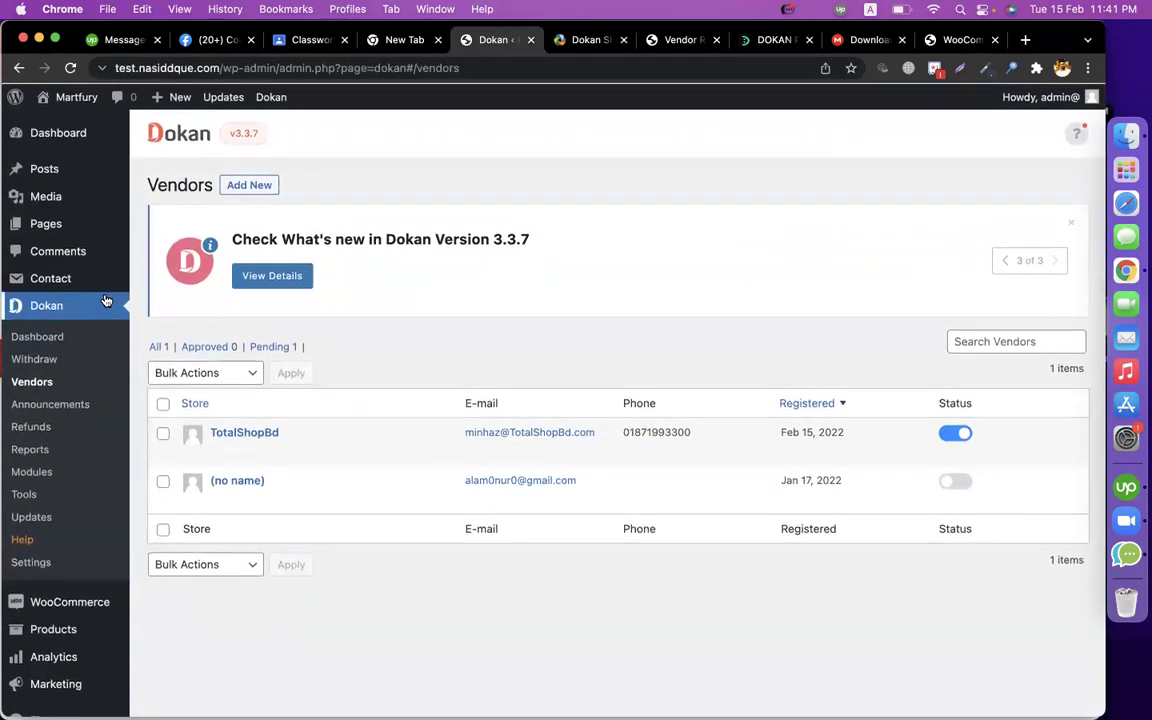
scroll(52, 547, "down", 2)
left_click(52, 544)
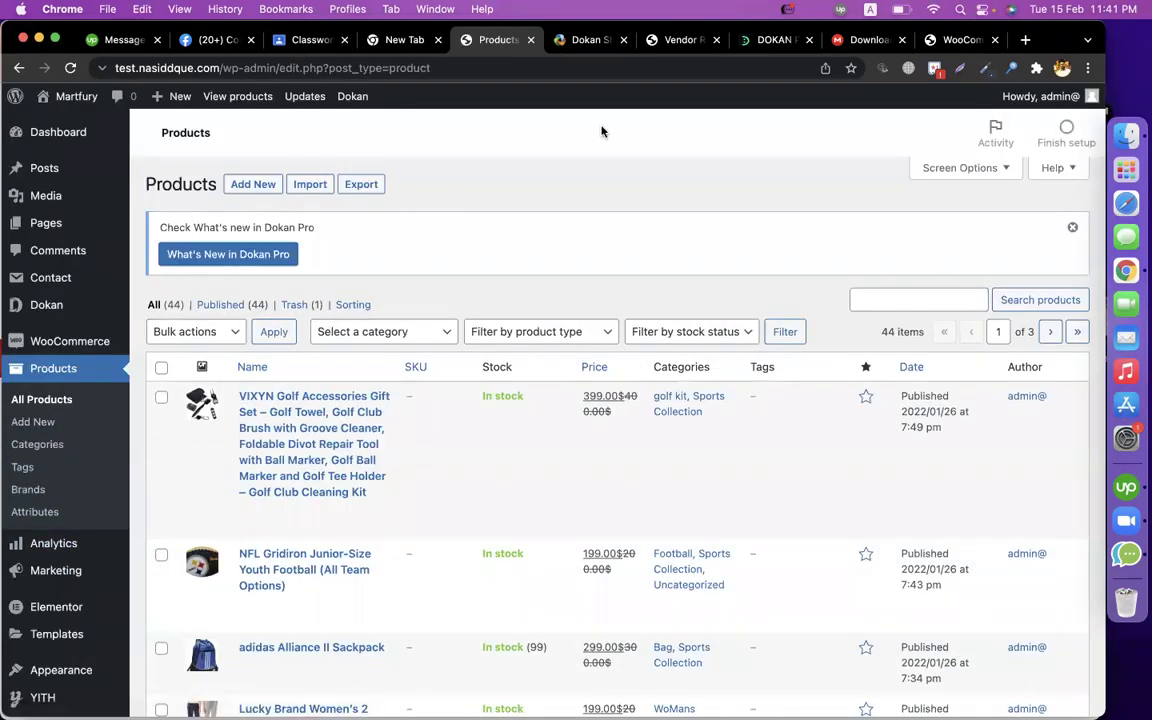
left_click(588, 40)
scroll(300, 380, "up", 10)
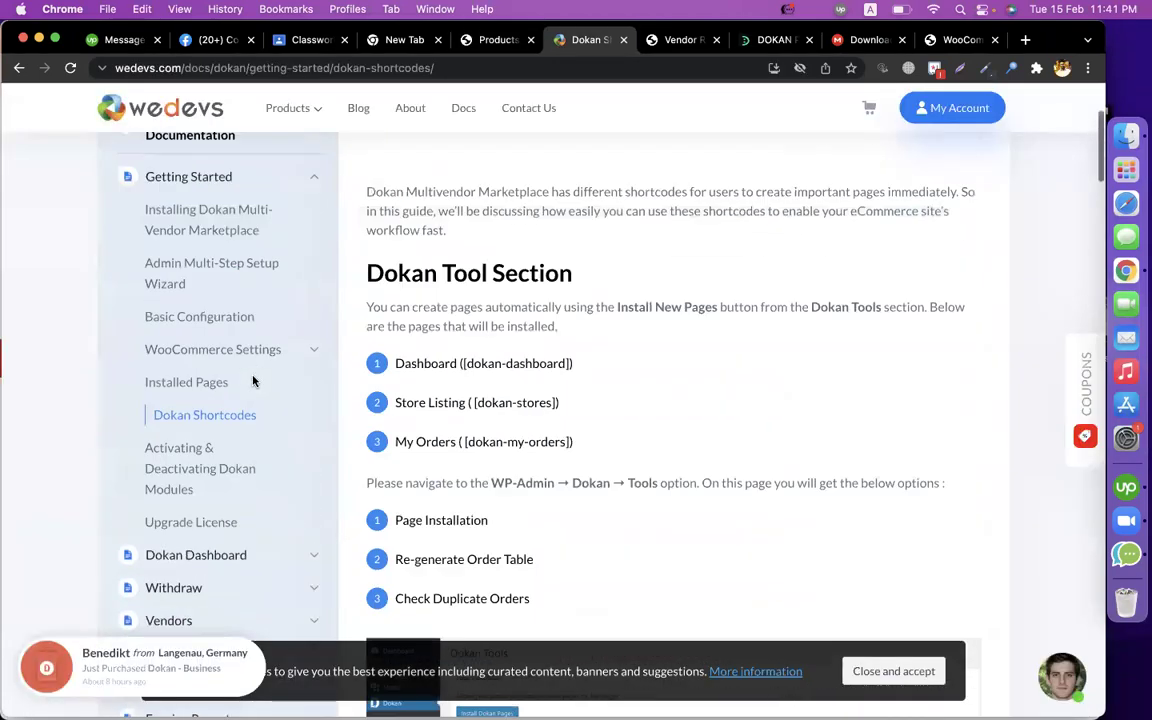
Go to the storefront's vendor Dashboard, then My Orders, and view order 4755.
left_click(680, 40)
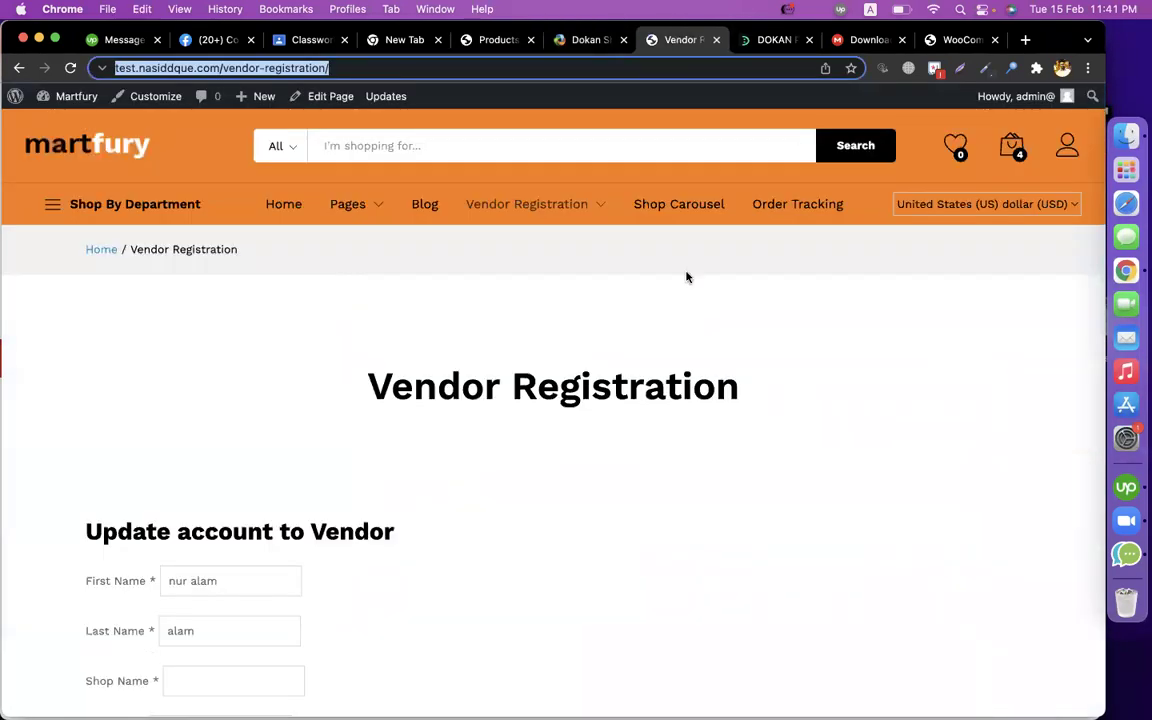
mouse_move(527, 201)
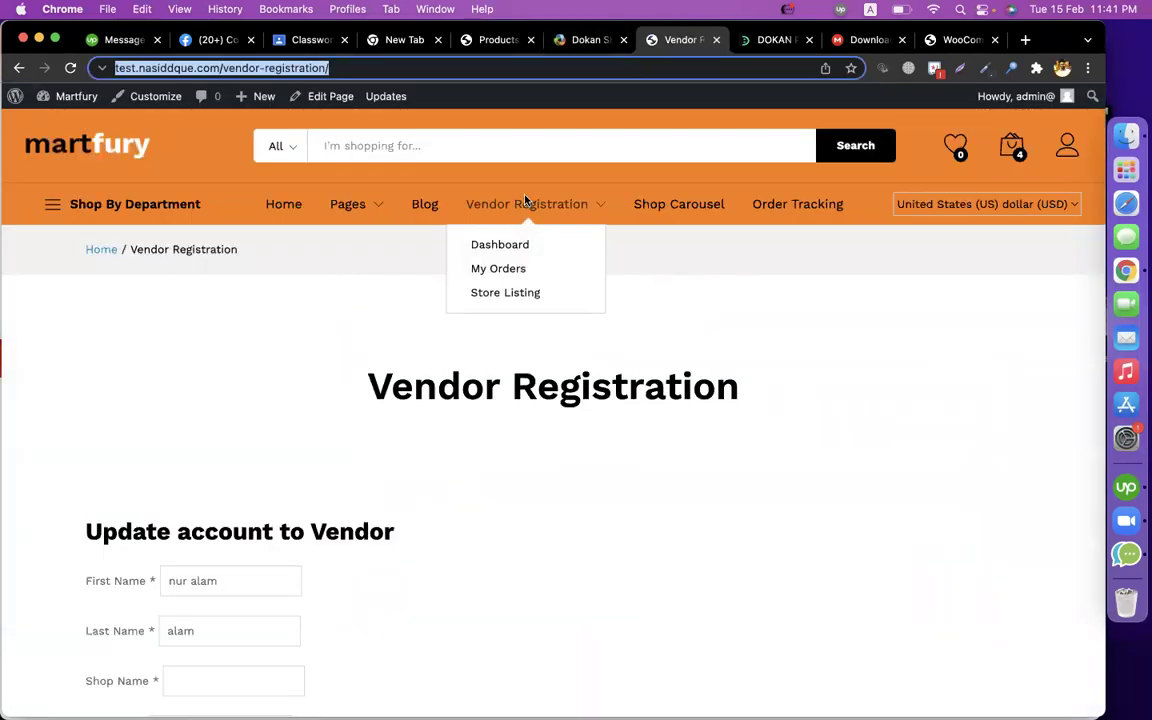
left_click(522, 246)
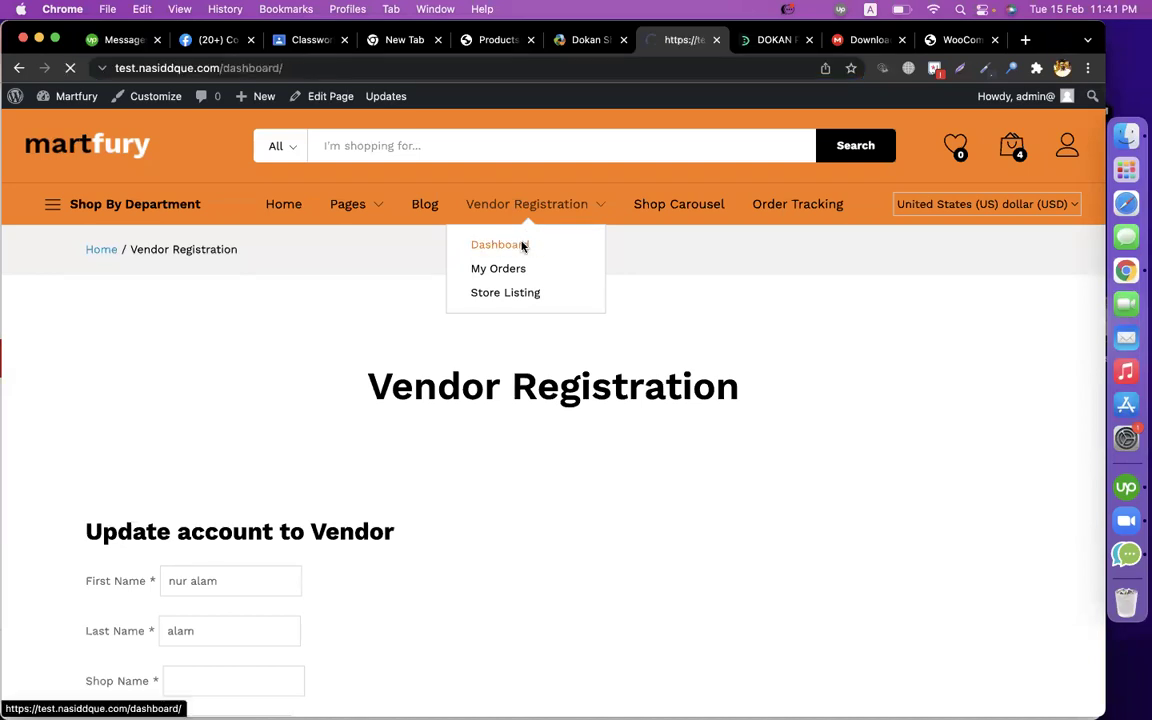
scroll(519, 314, "down", 7)
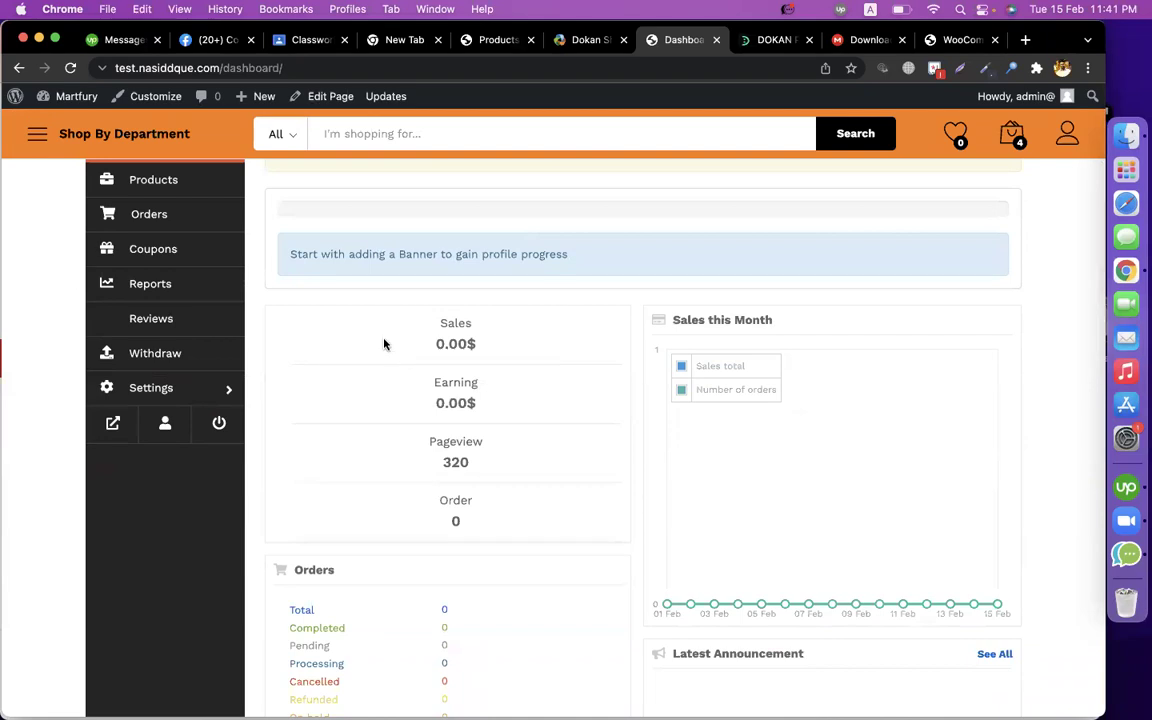
scroll(427, 435, "up", 3)
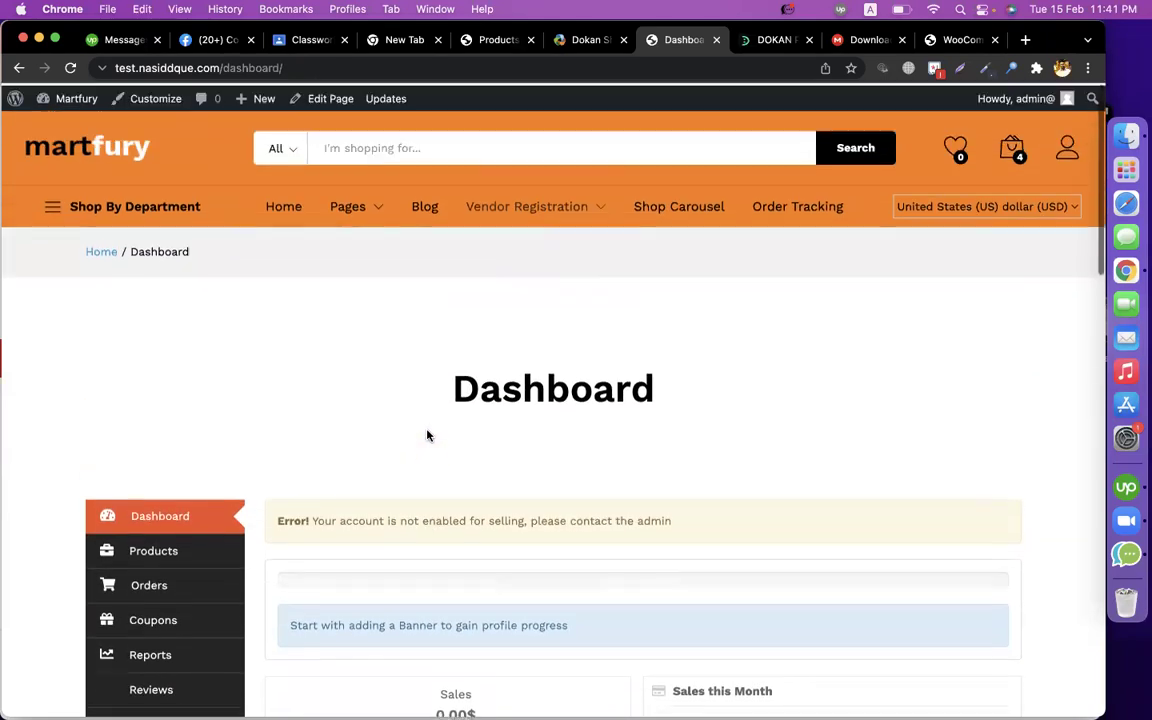
mouse_move(530, 205)
left_click(508, 272)
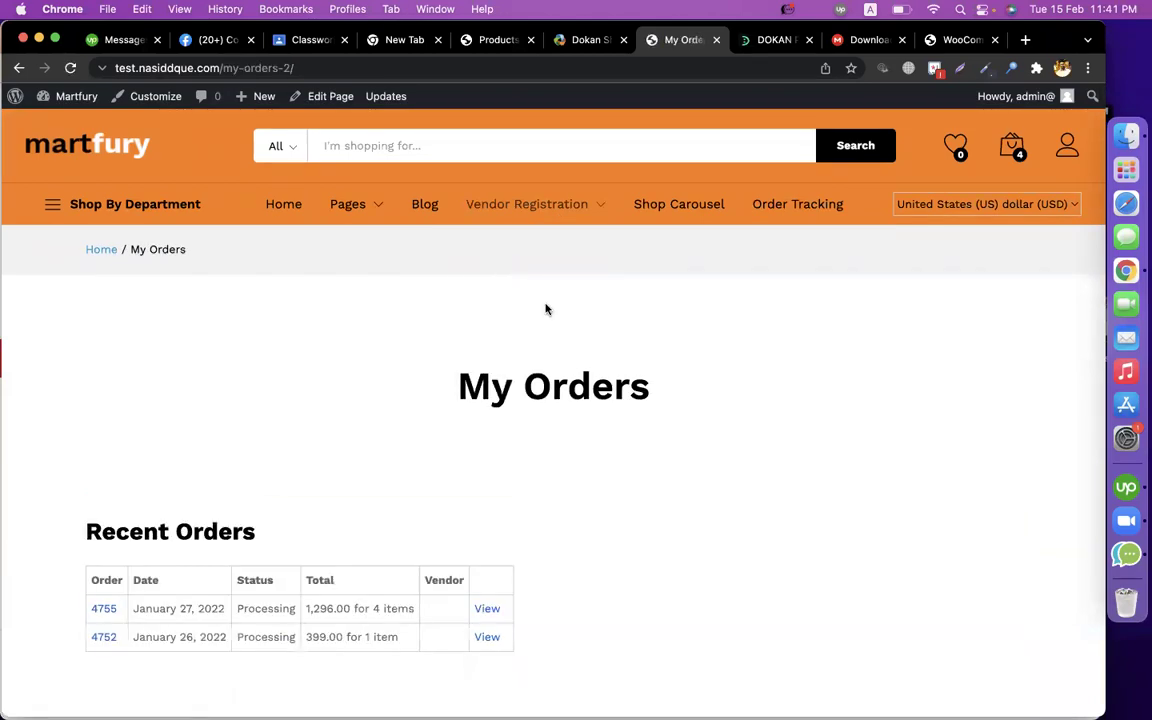
scroll(590, 360, "down", 3)
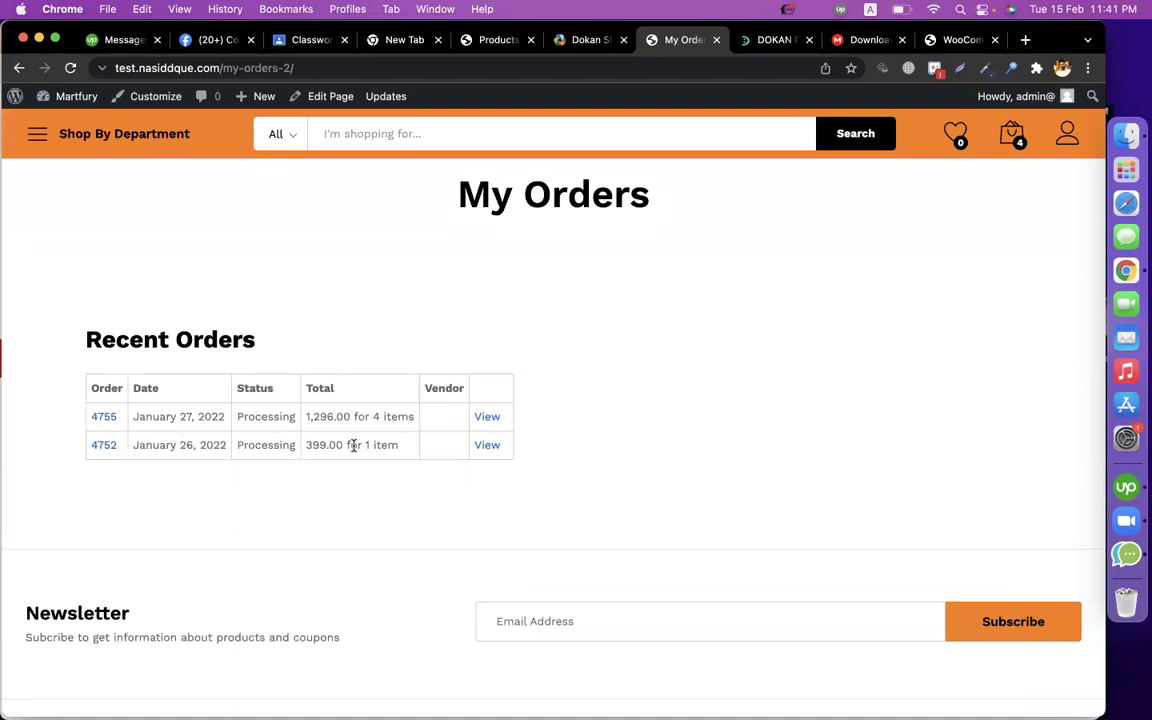
left_click(486, 417)
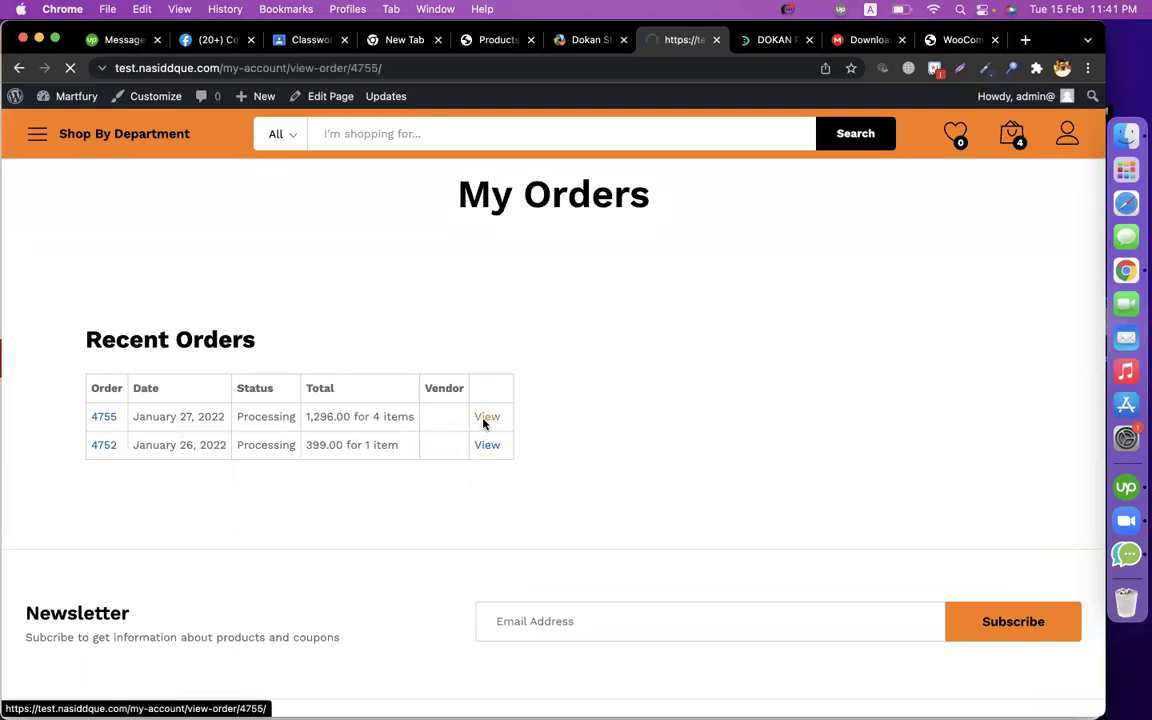
Review order 4755's three products, 1,296.00 total, cash-on-delivery payment, billing details and addresses.
scroll(630, 399, "down", 3)
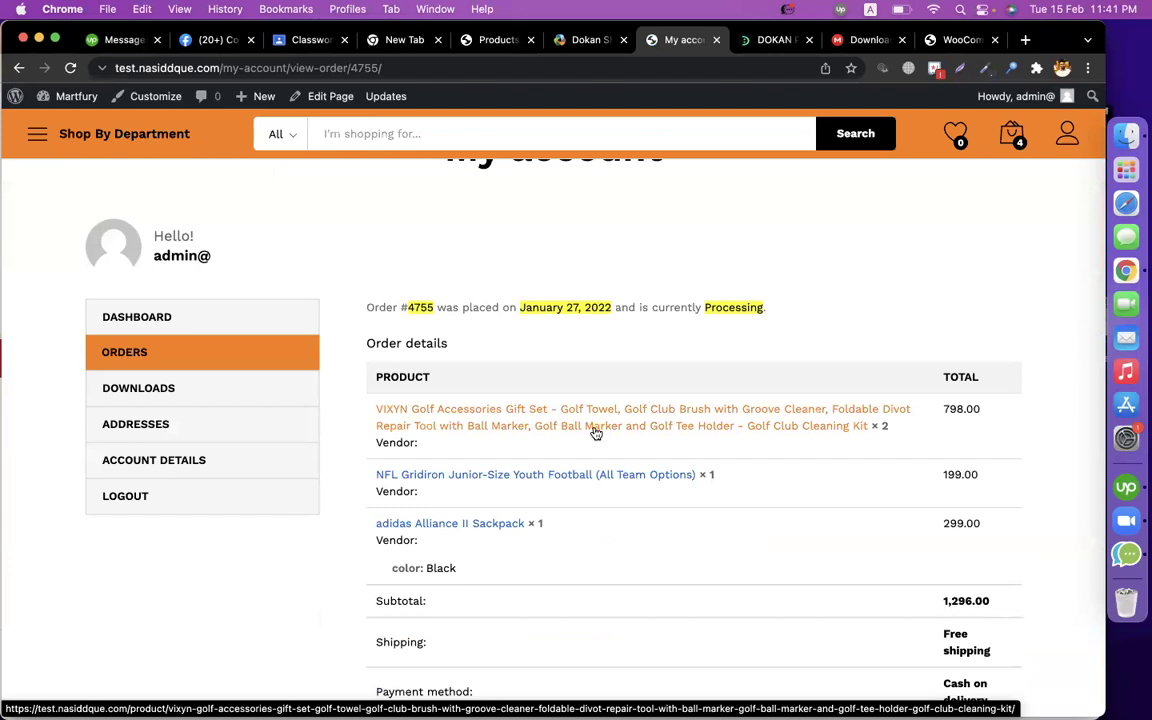
scroll(678, 443, "down", 2)
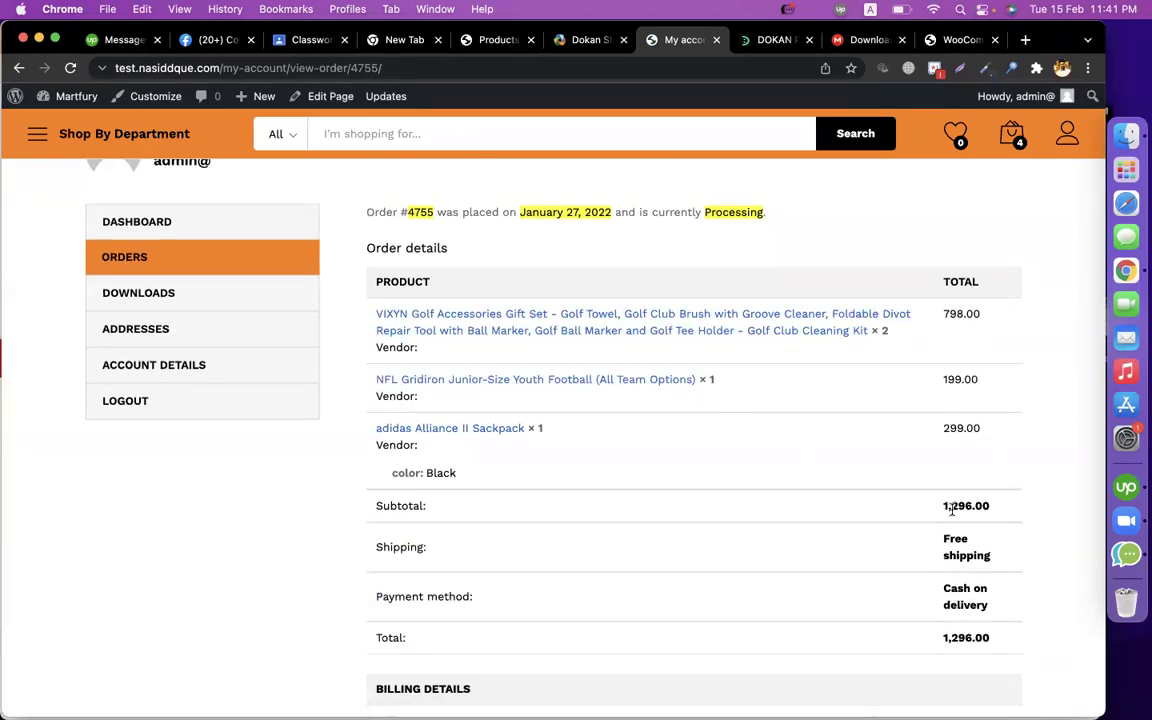
scroll(948, 512, "down", 6)
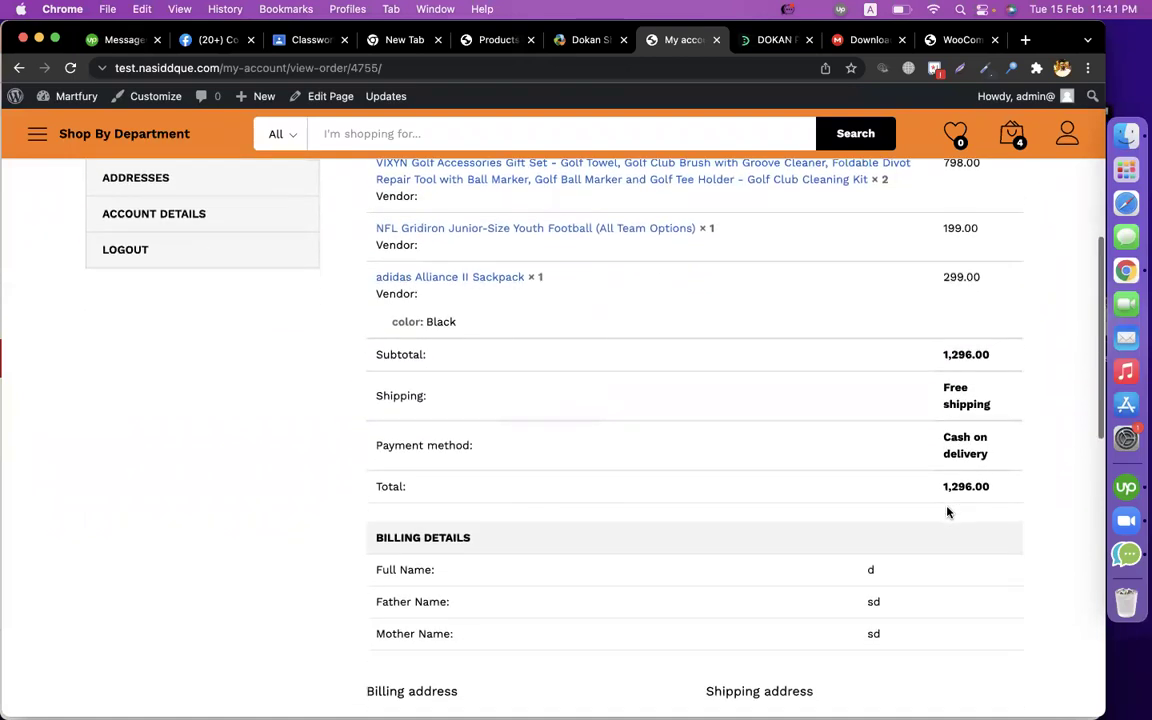
scroll(948, 512, "up", 2)
scroll(948, 512, "down", 5)
scroll(948, 512, "up", 1)
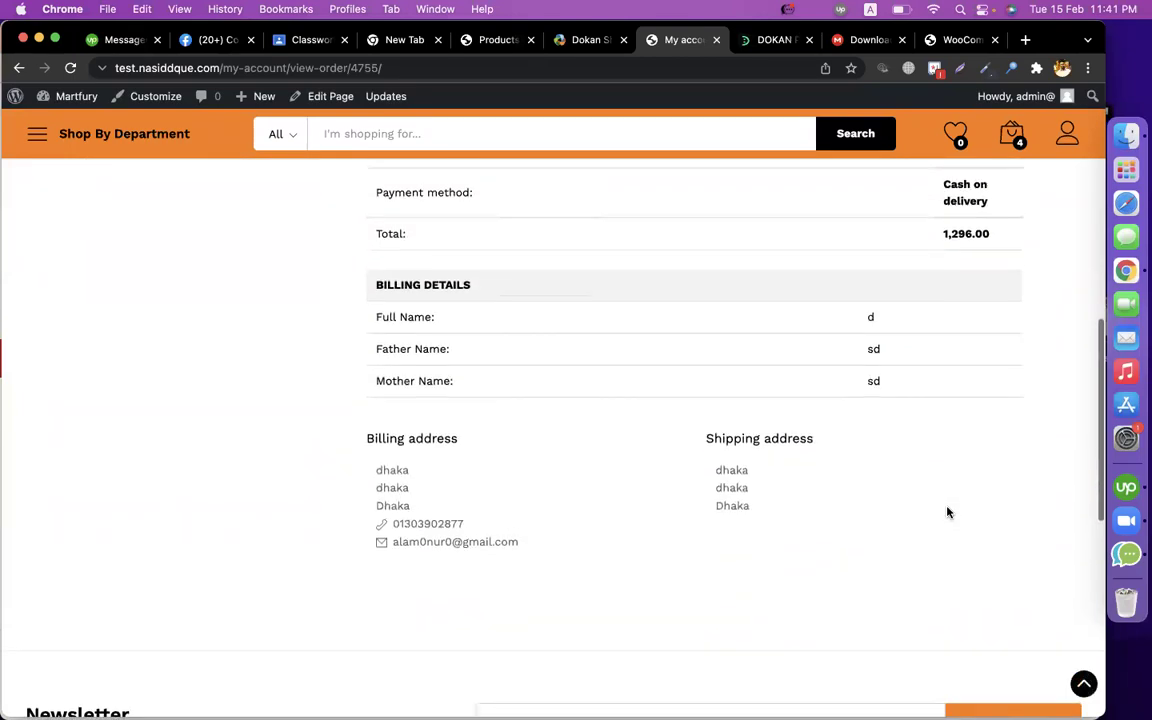
left_click_drag(560, 553, 527, 552)
left_click(303, 493)
scroll(600, 543, "up", 10)
scroll(820, 432, "down", 3)
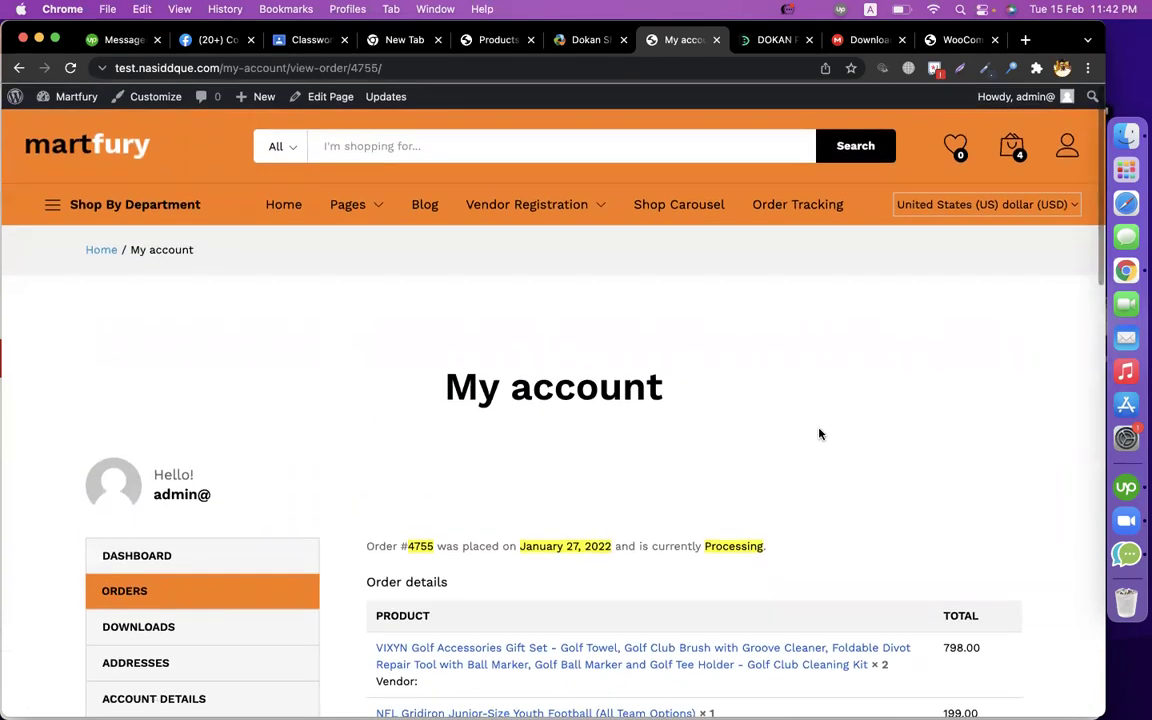
scroll(422, 597, "down", 5)
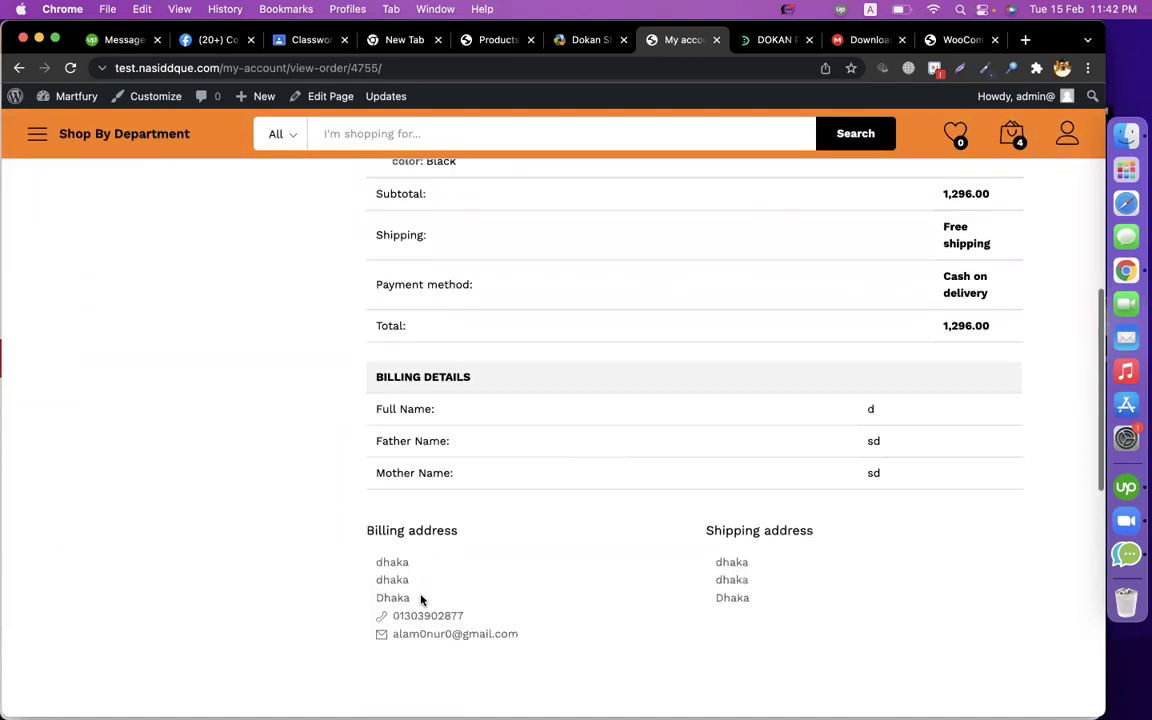
scroll(421, 599, "up", 5)
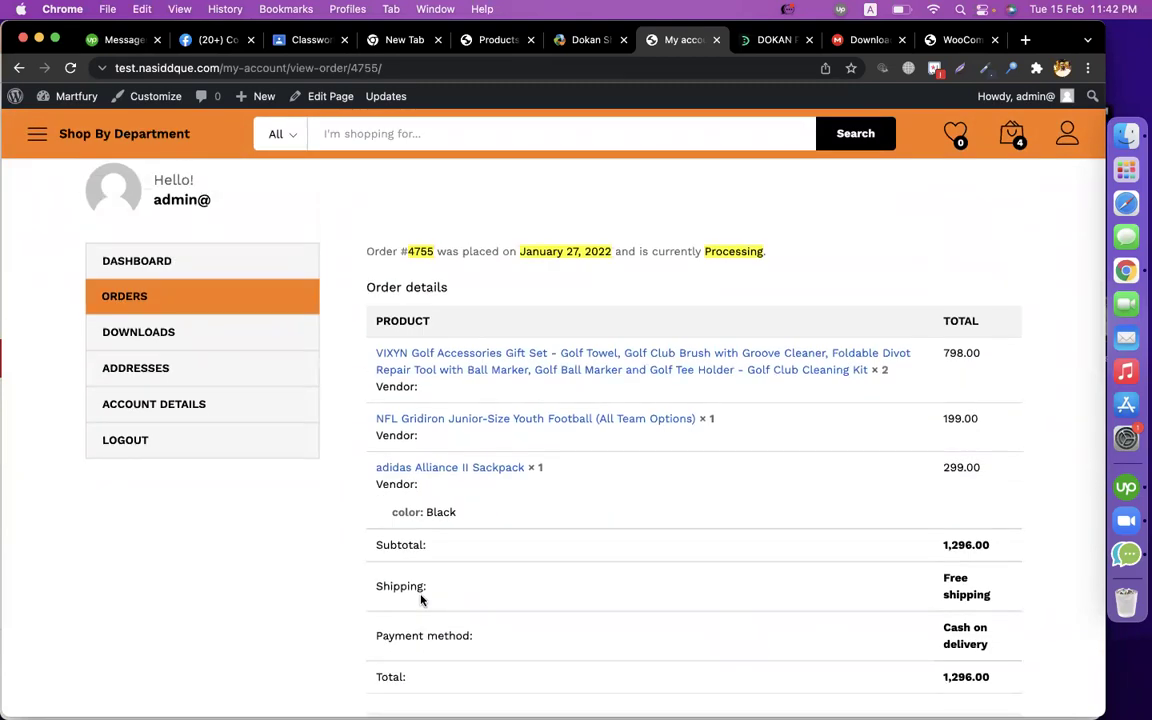
Go from the account dashboard to the vendor Dashboard and review its not-enabled-for-selling warning.
left_click(130, 263)
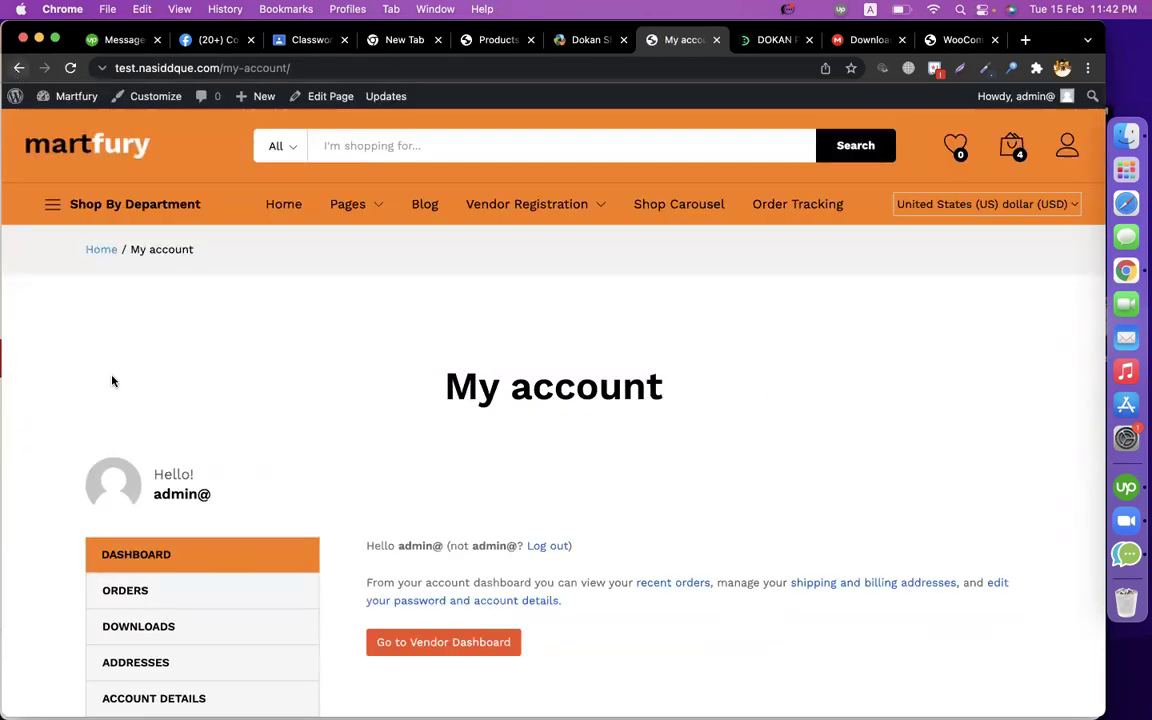
scroll(558, 443, "down", 3)
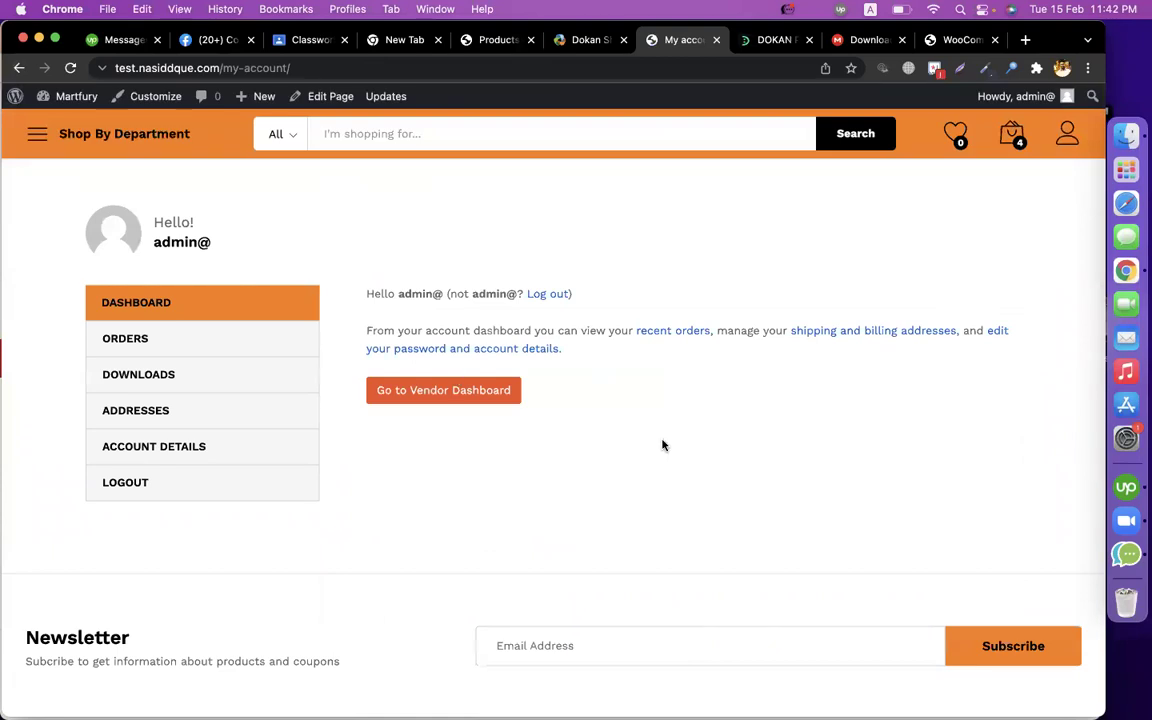
left_click(517, 398)
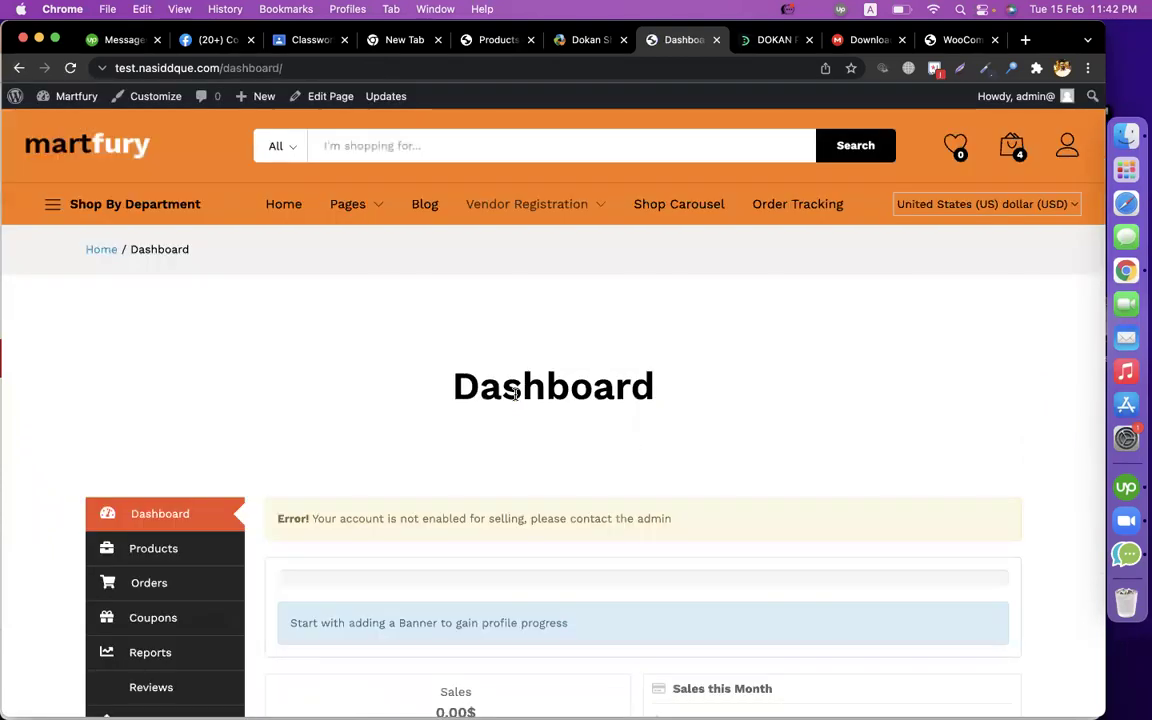
scroll(770, 410, "down", 5)
scroll(770, 408, "up", 3)
scroll(770, 408, "down", 4)
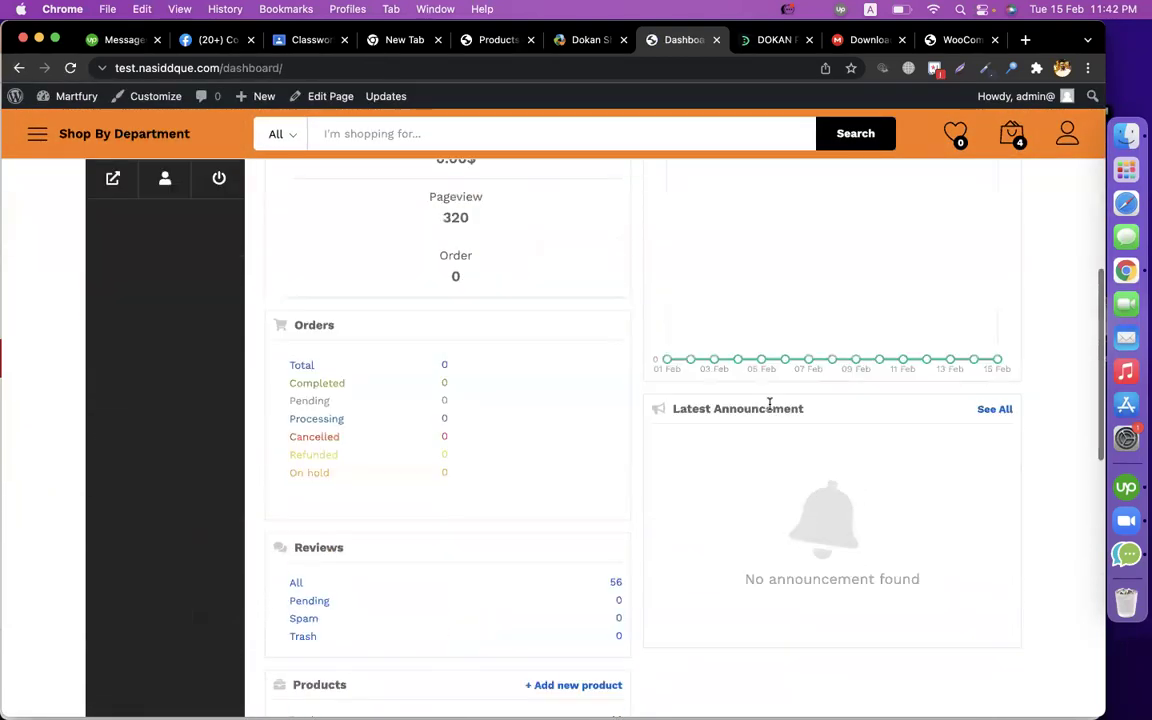
scroll(769, 403, "down", 5)
scroll(769, 406, "up", 5)
scroll(769, 406, "down", 2)
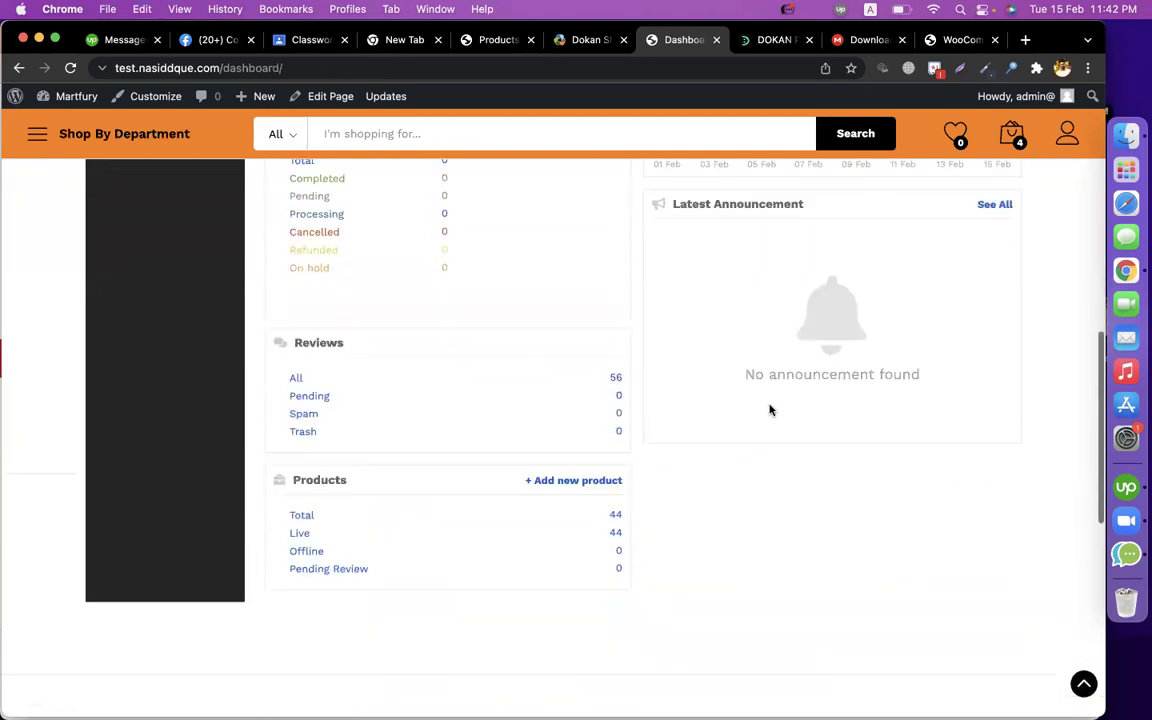
scroll(404, 360, "up", 10)
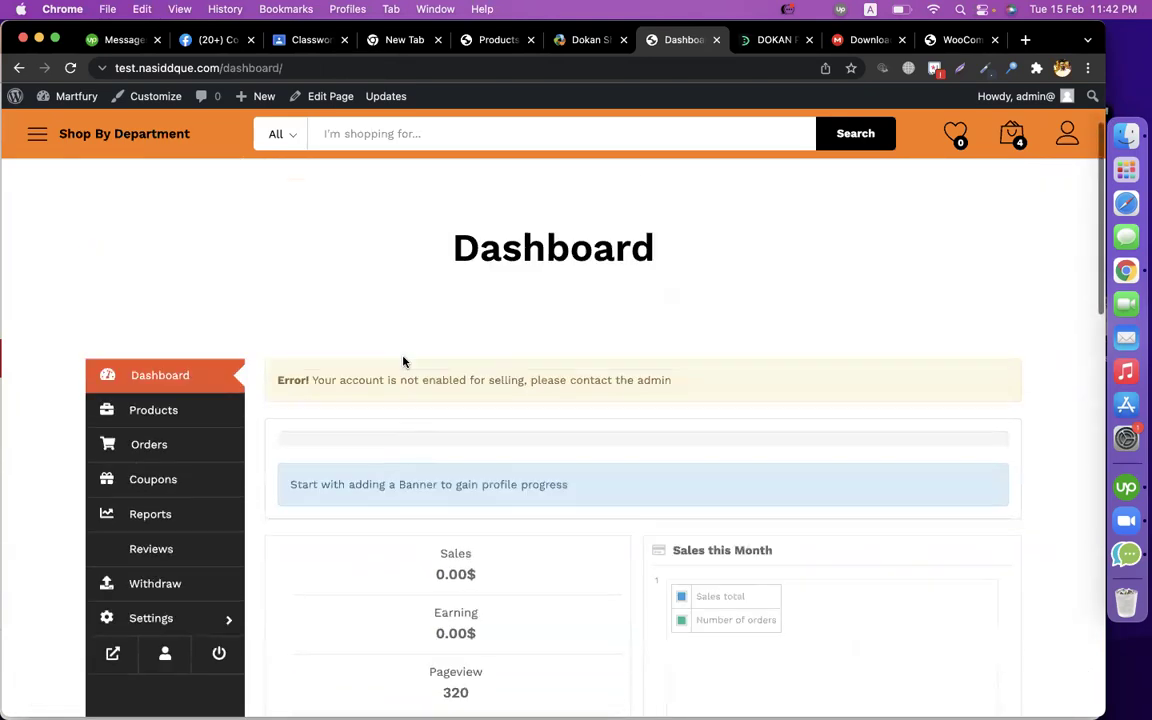
scroll(404, 362, "down", 3)
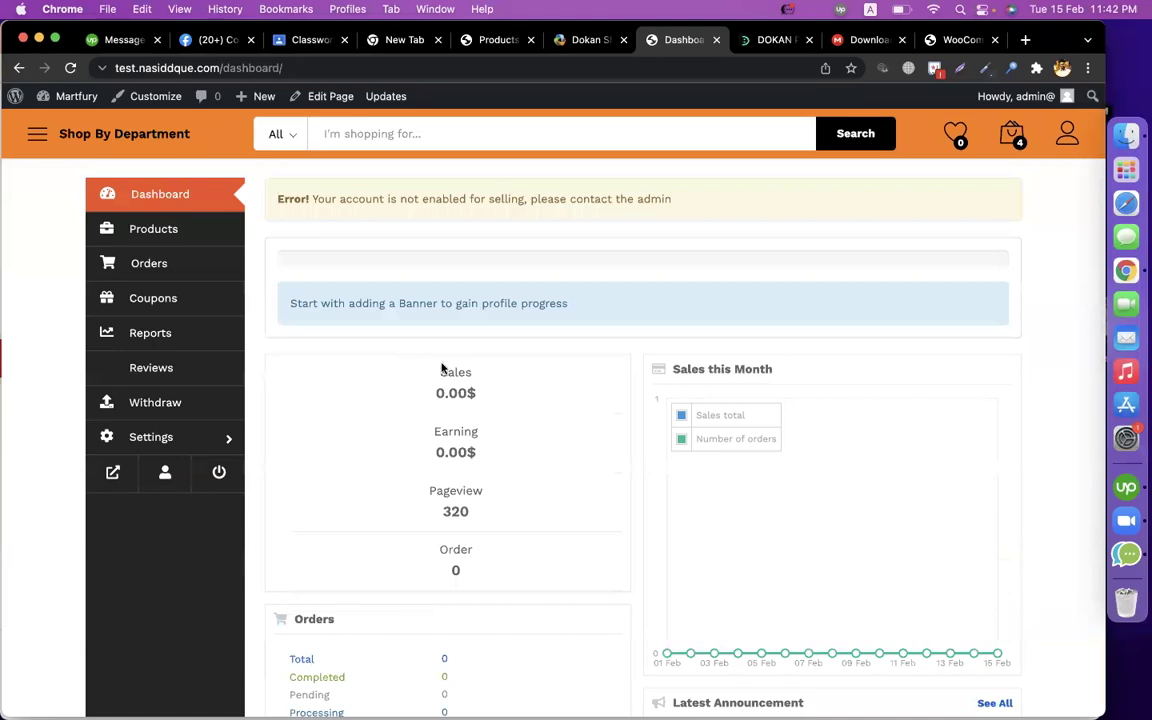
Browse the Dokan Shortcodes docs and the page on activating and deactivating modules.
left_click(562, 40)
scroll(584, 415, "down", 5)
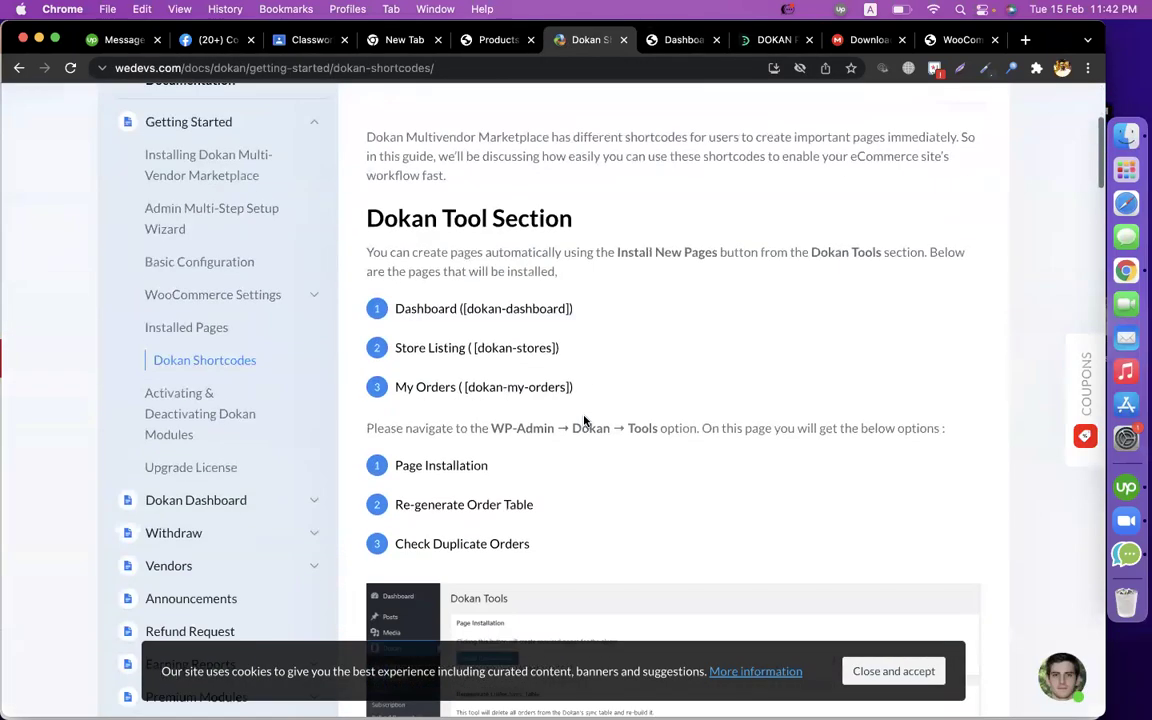
left_click(206, 352)
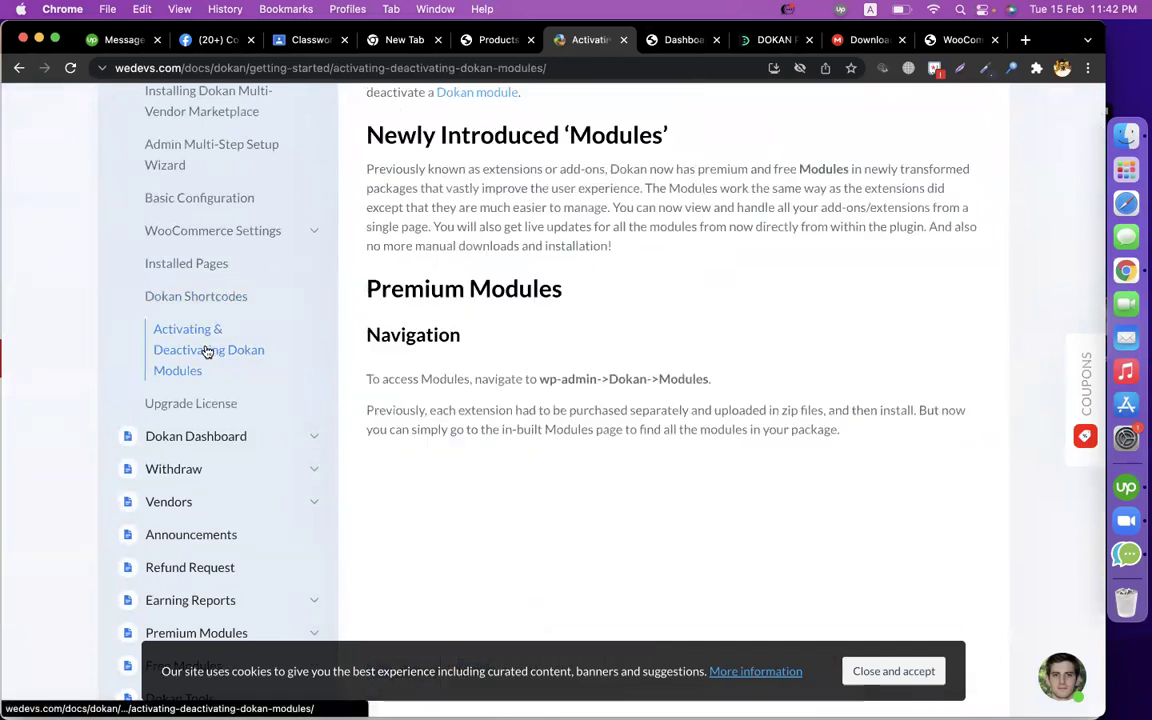
scroll(617, 323, "down", 4)
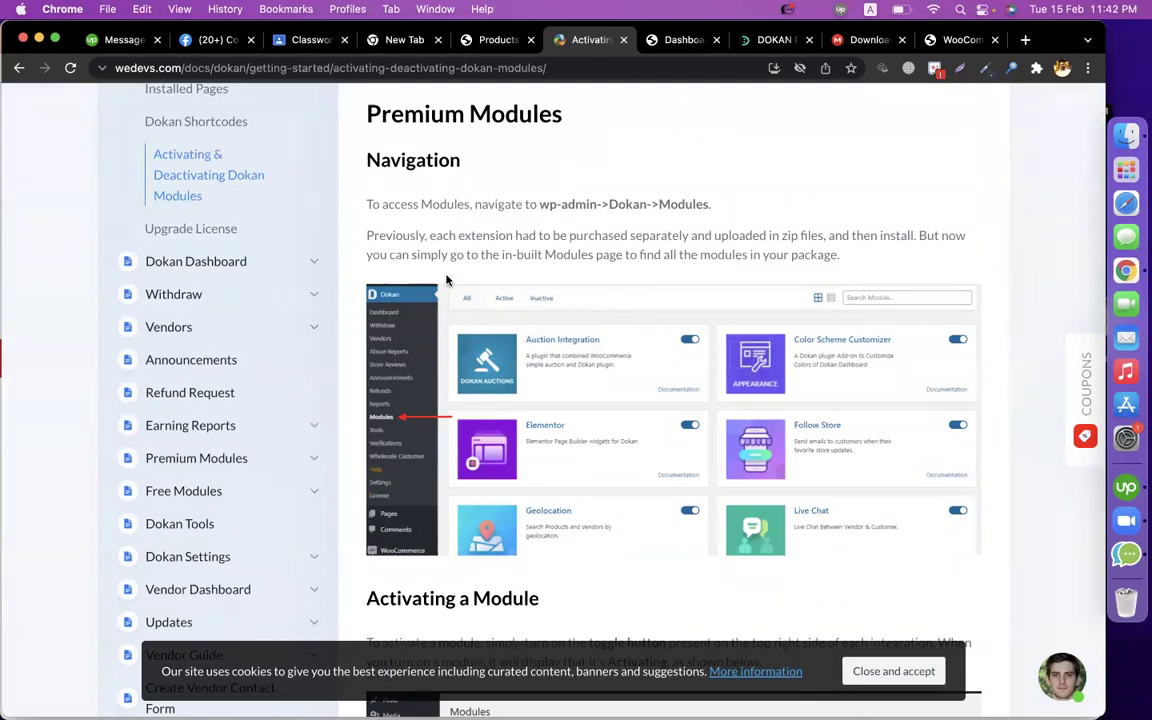
scroll(545, 312, "up", 2)
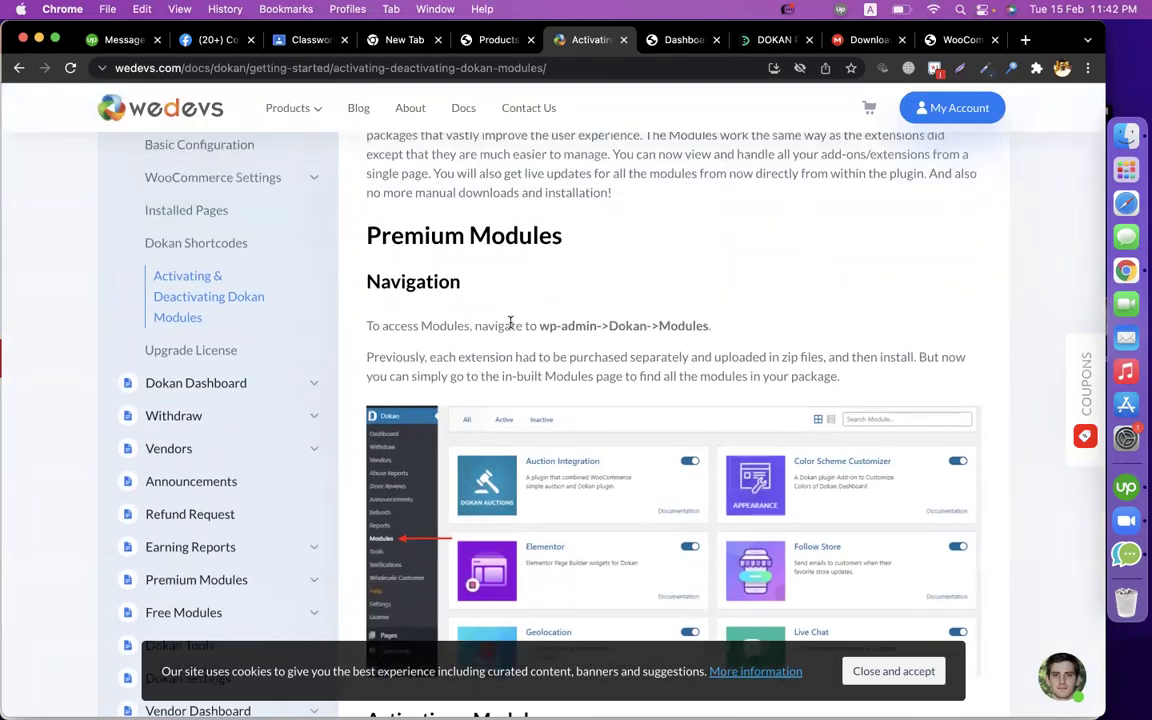
scroll(509, 323, "down", 4)
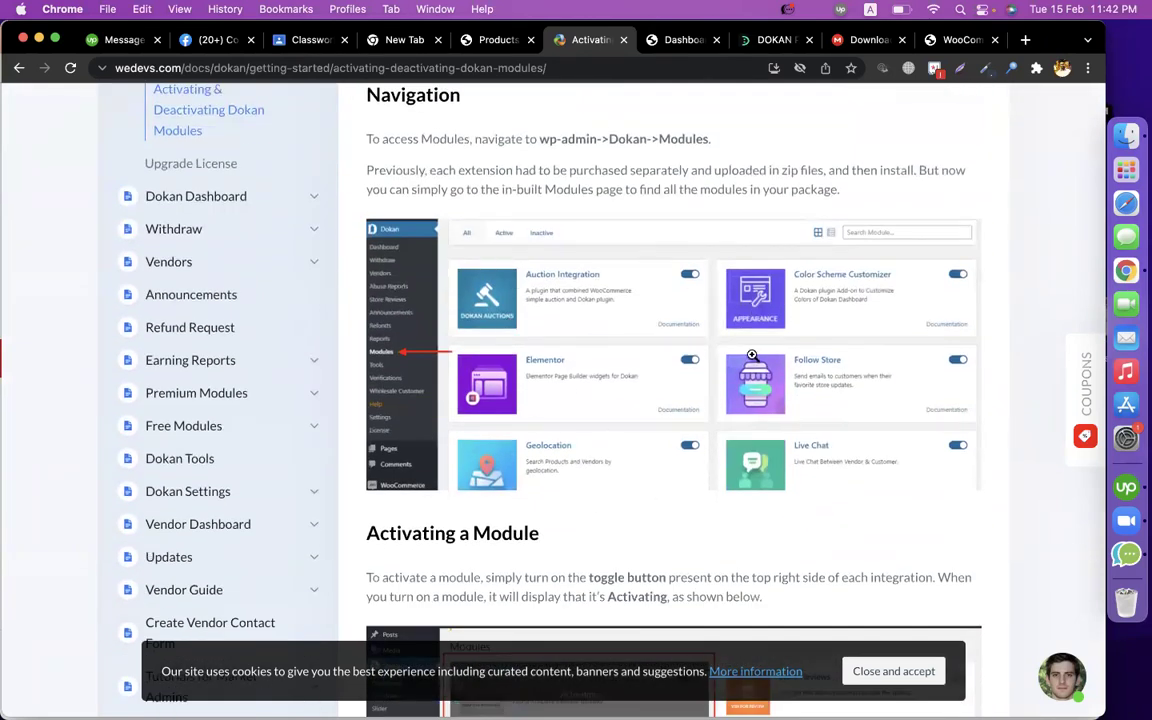
scroll(451, 295, "up", 3)
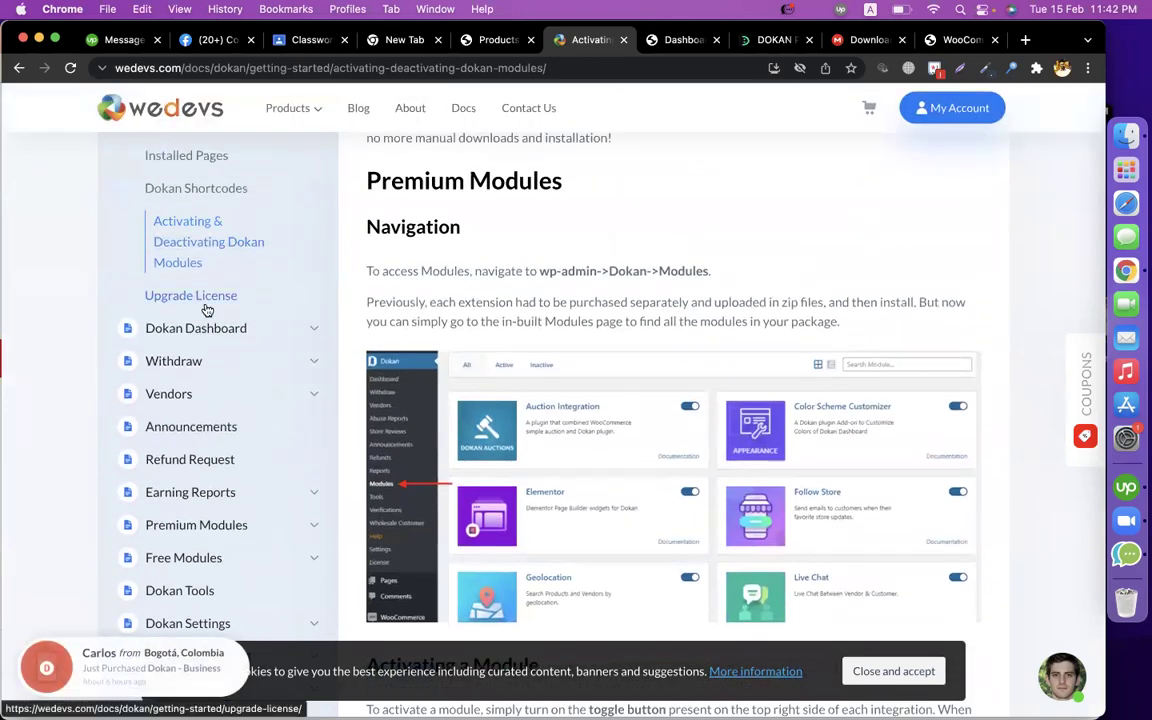
Open the Getting Started docs listing PHP 5.6, MySQL 5.6, WordPress 4.4 and WooCommerce requirements.
left_click(183, 290)
left_click(206, 329)
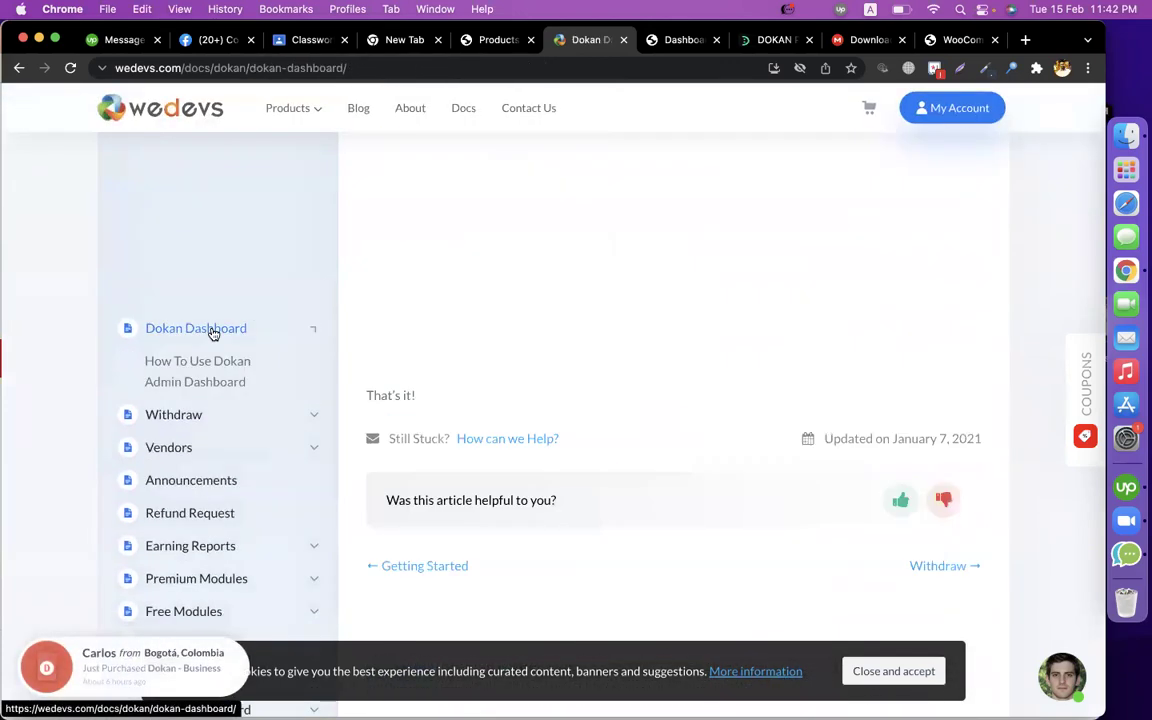
scroll(295, 375, "down", 3)
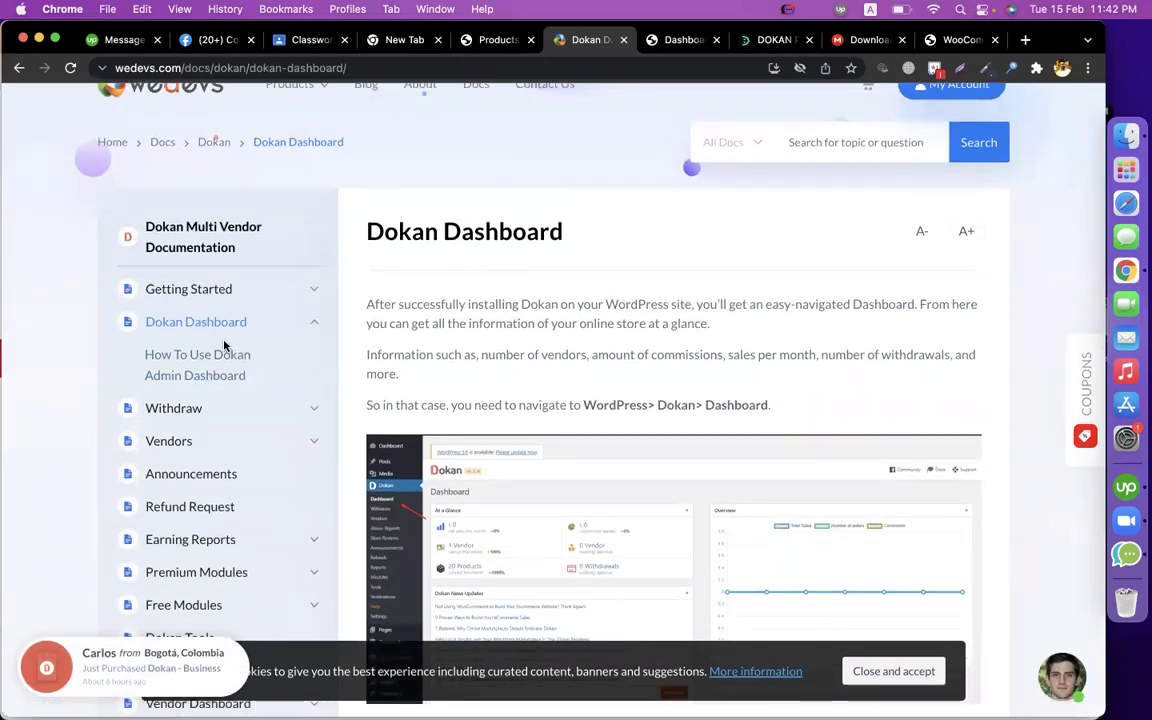
left_click(183, 298)
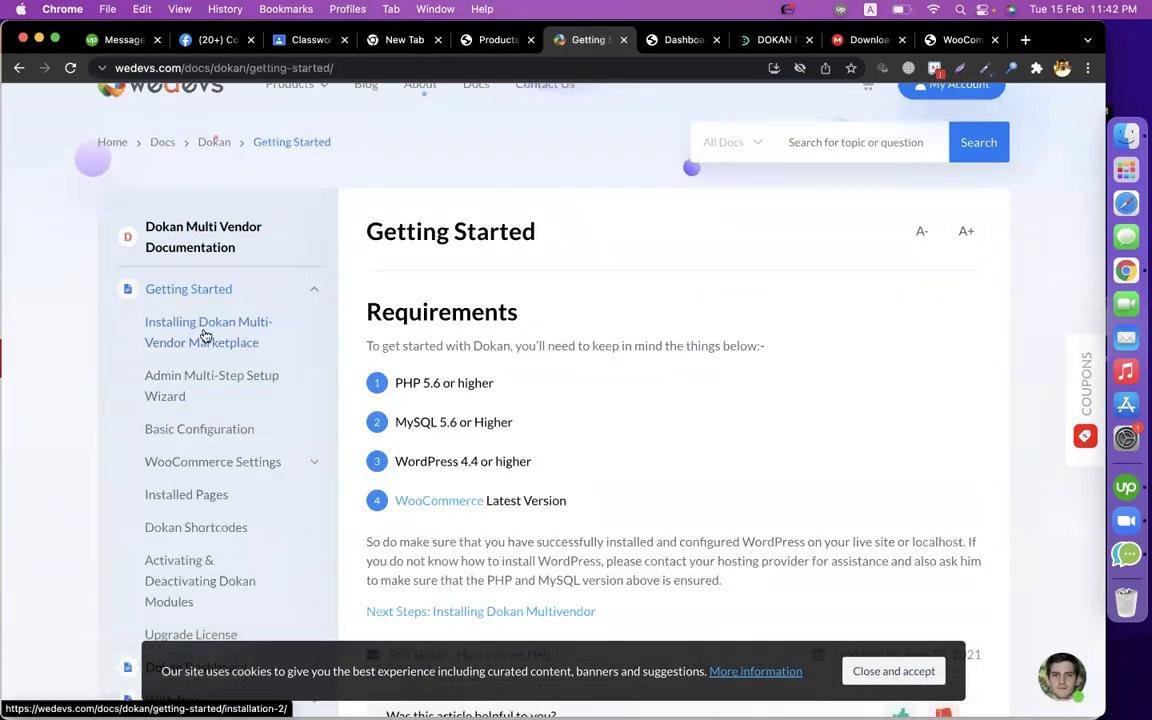
scroll(203, 337, "down", 2)
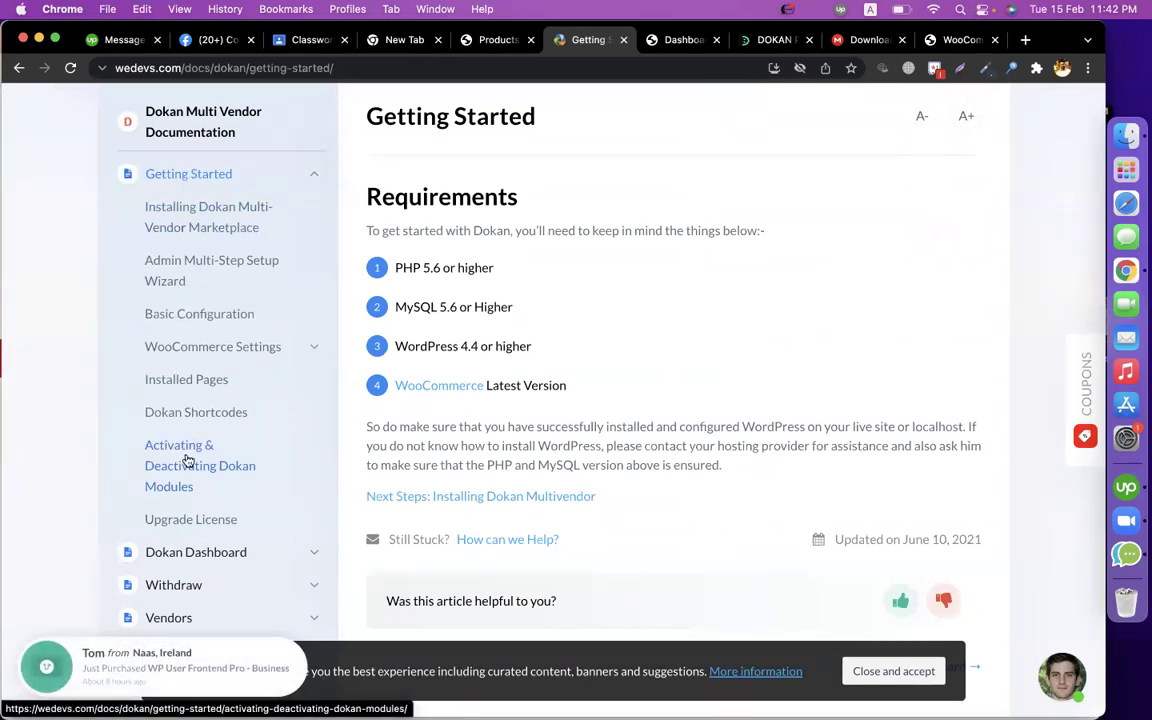
Dismiss the Super Bowl Sale and What's new in Dokan Pro notices on the Products page.
left_click(490, 41)
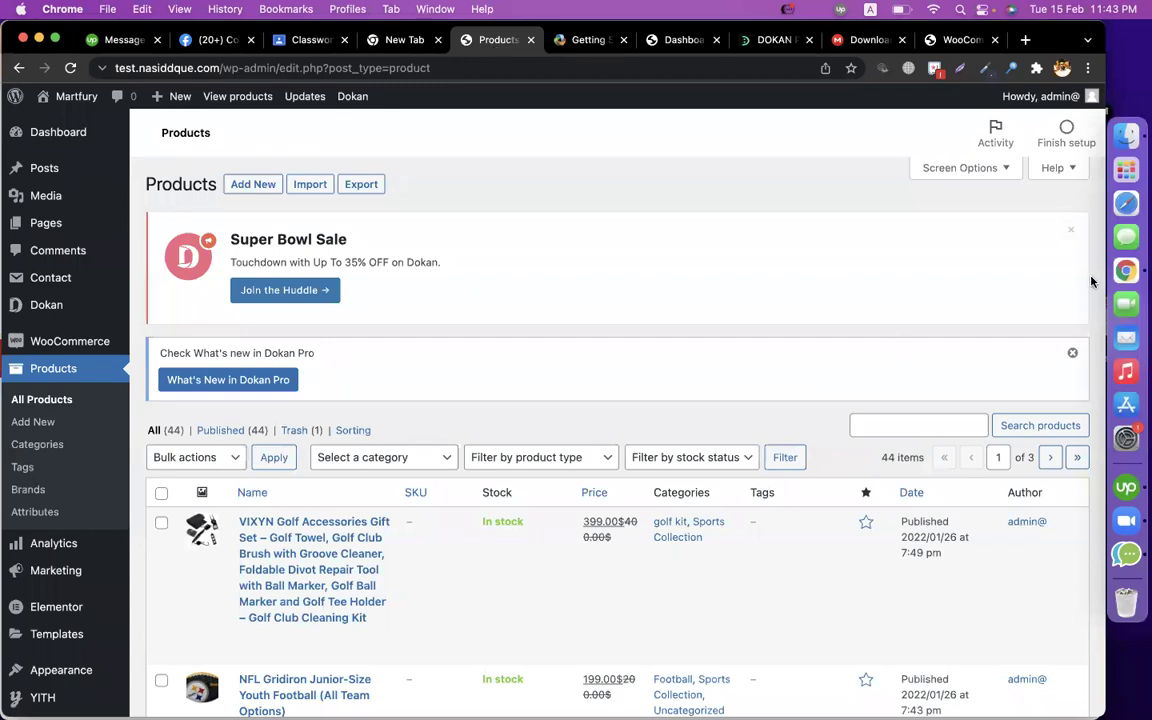
left_click(1070, 230)
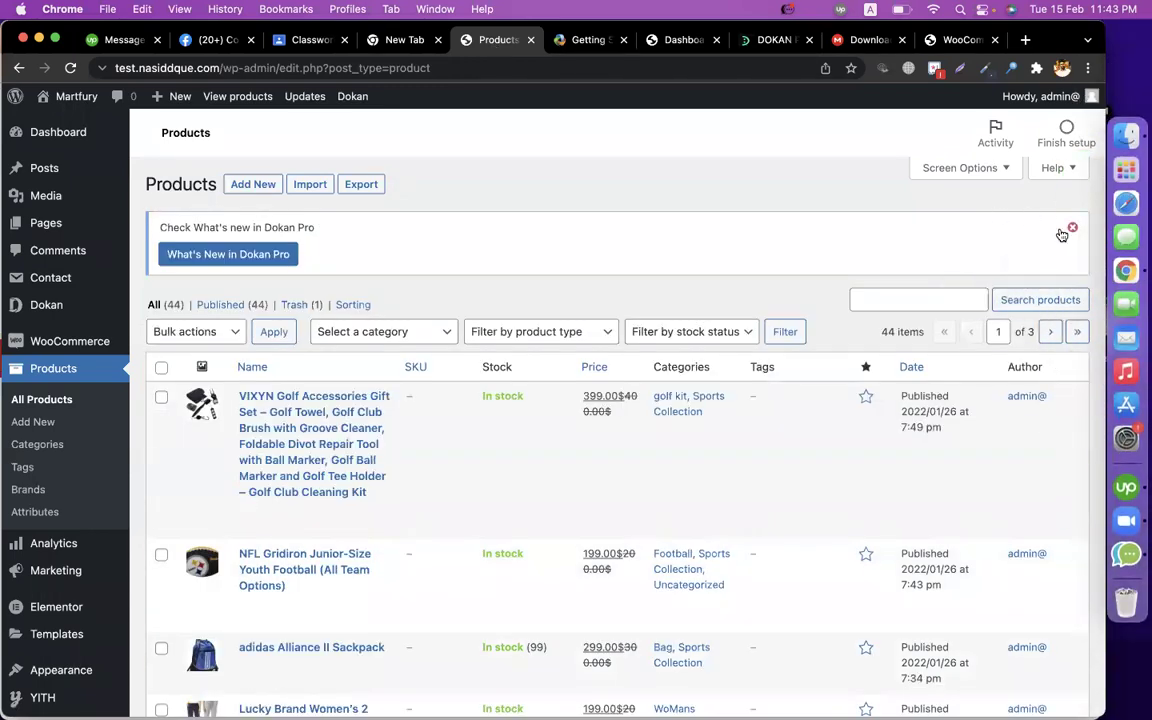
left_click(1068, 230)
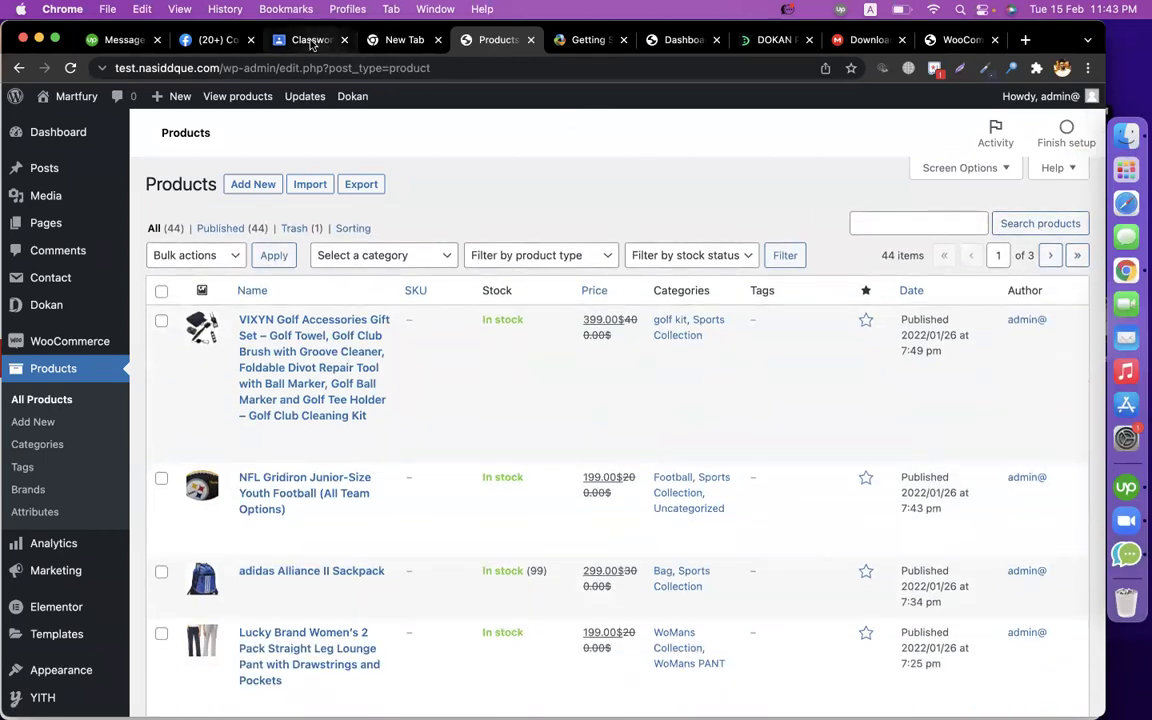
left_click(312, 40)
Add a Classwork topic named 'epi-25(Multi Vendor - Dokan Pro)'.
left_click(280, 172)
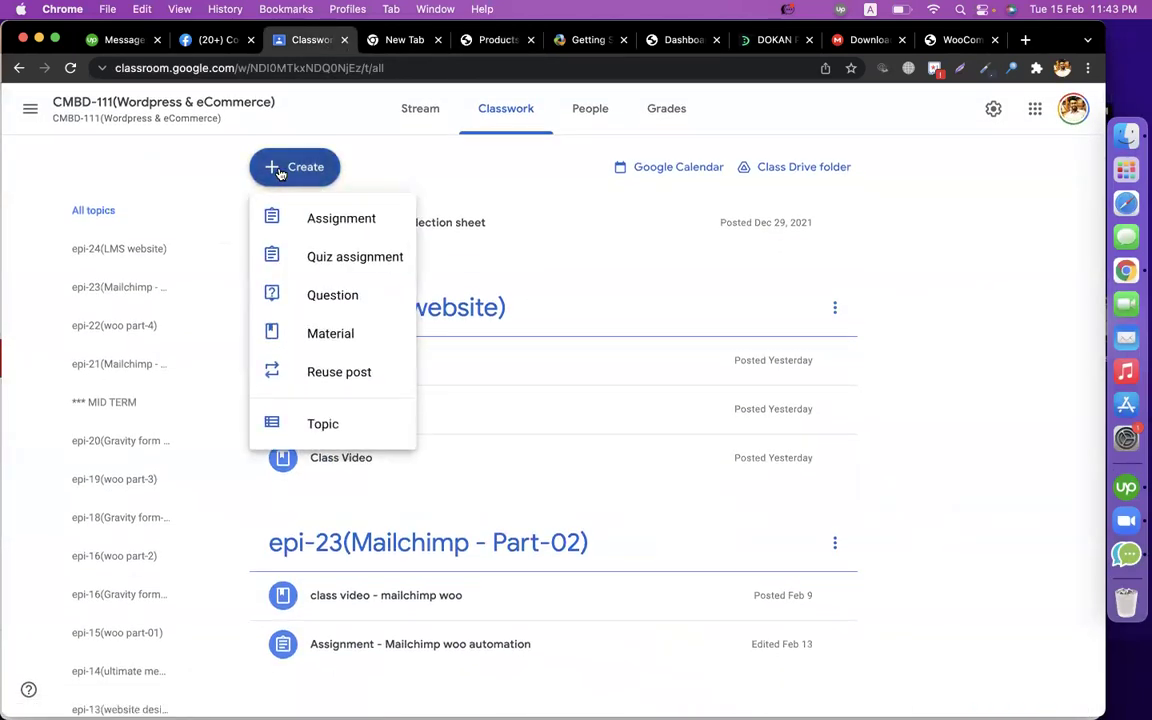
left_click(357, 421)
left_click(576, 389)
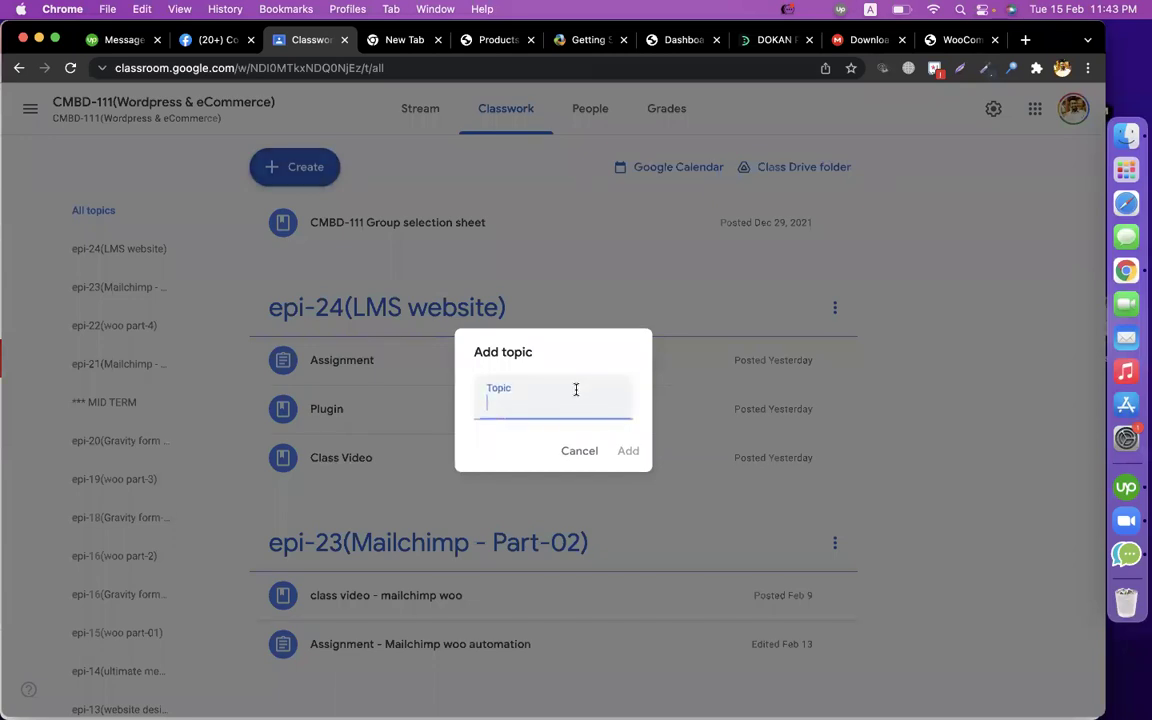
type("epi-25(Mul")
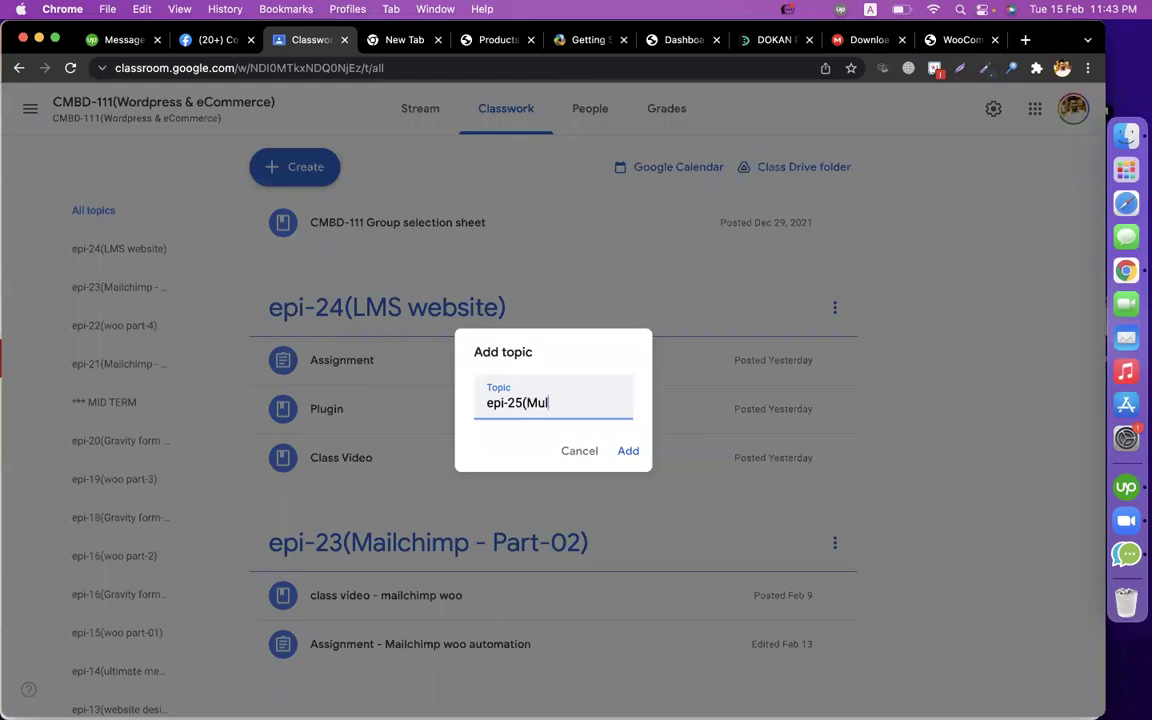
type("ti Vendor - Dokan Pro)")
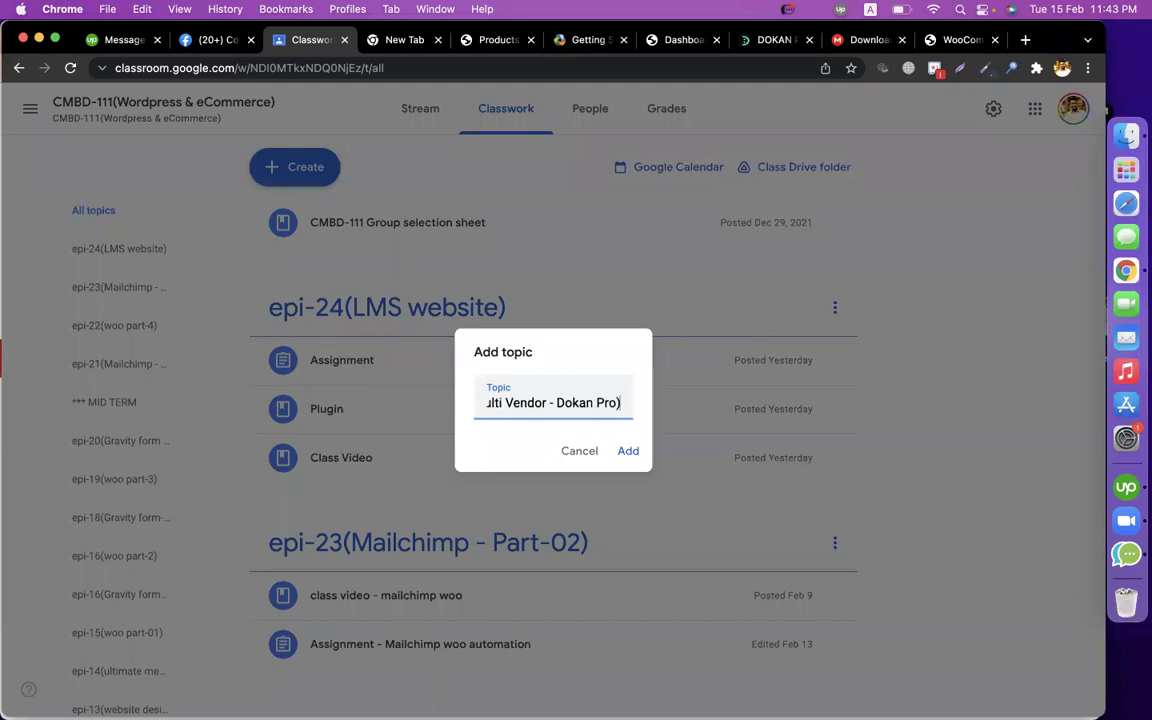
key("Return")
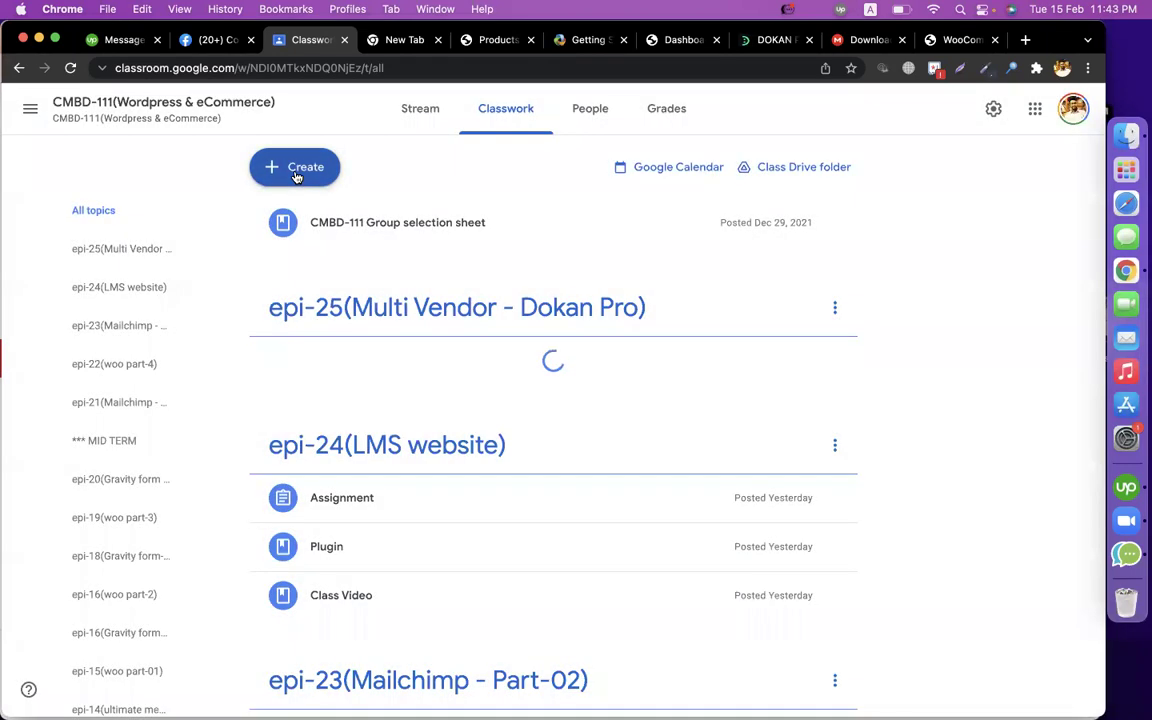
Copy the Dokan Getting Started docs address, discarding empty material and question drafts.
left_click(295, 170)
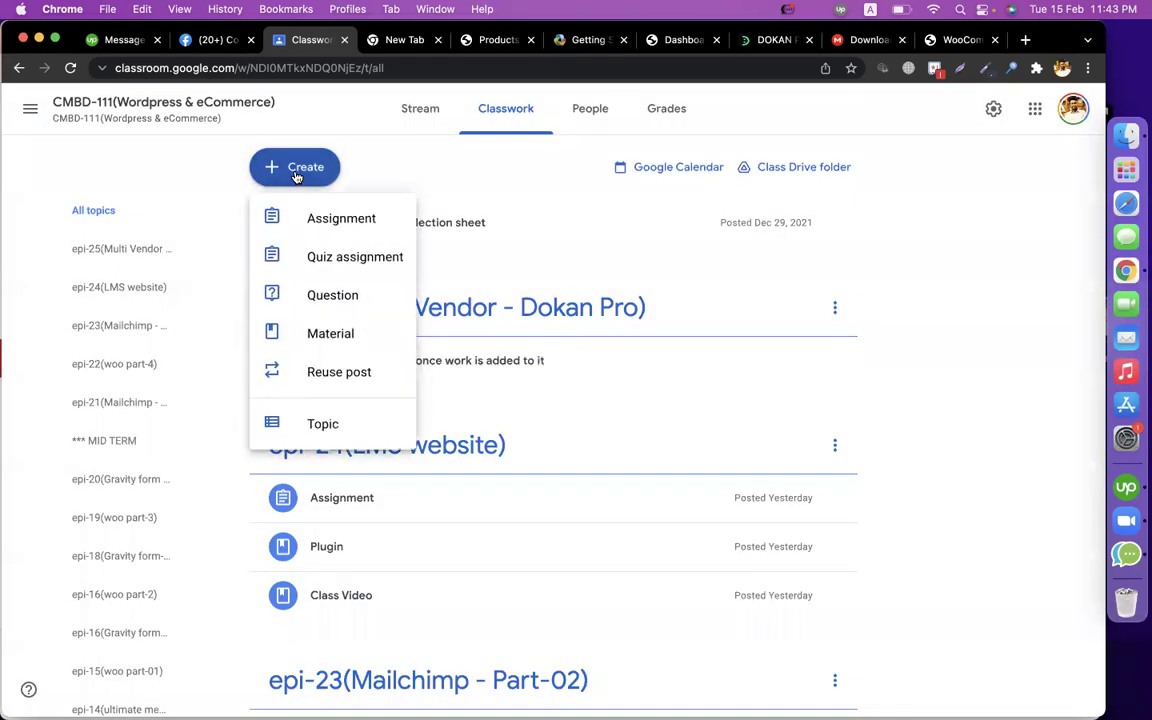
left_click(358, 332)
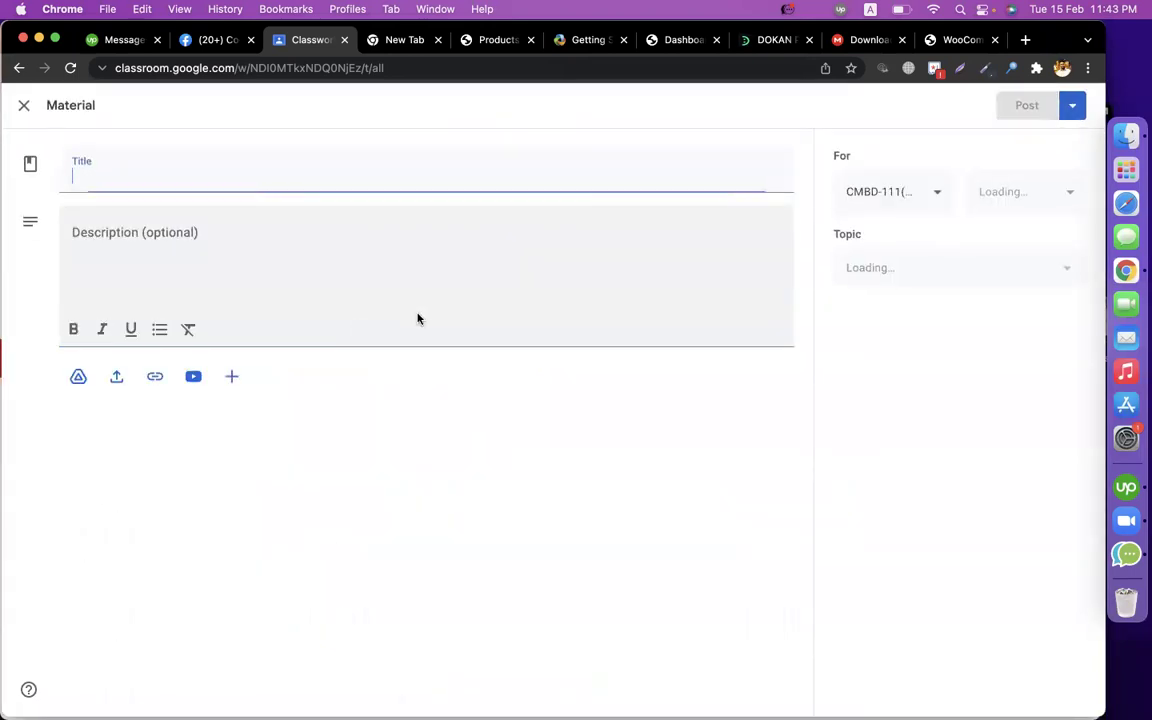
left_click(25, 105)
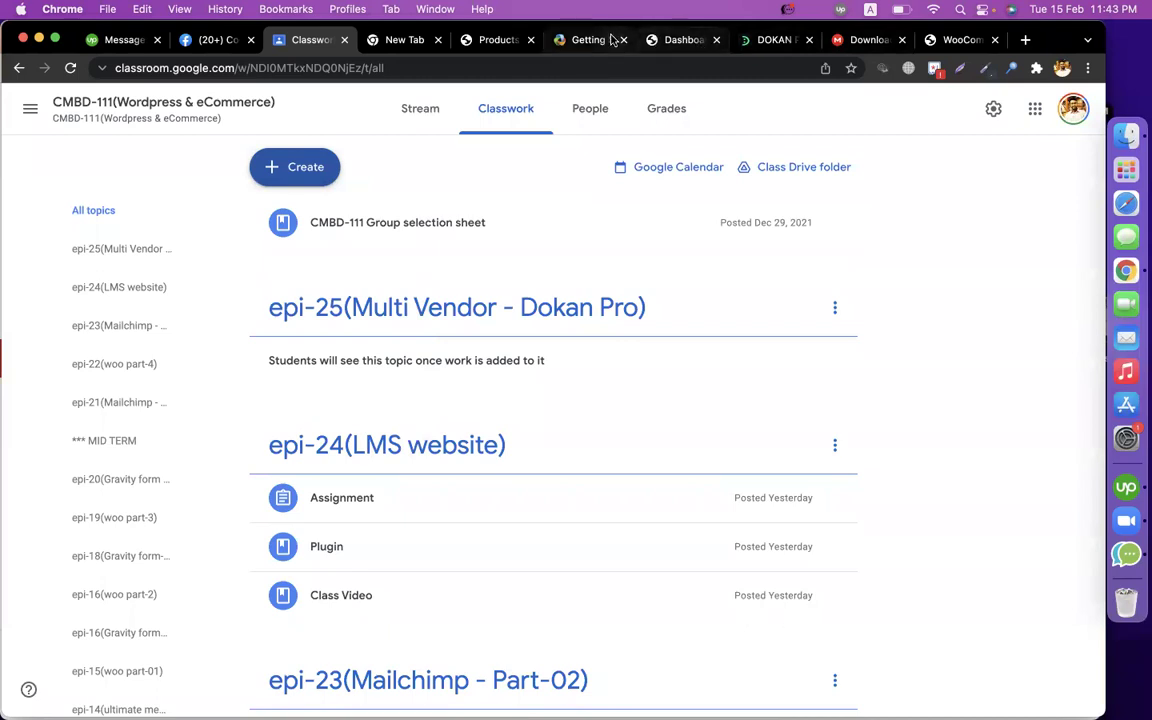
left_click(590, 40)
left_click(463, 67)
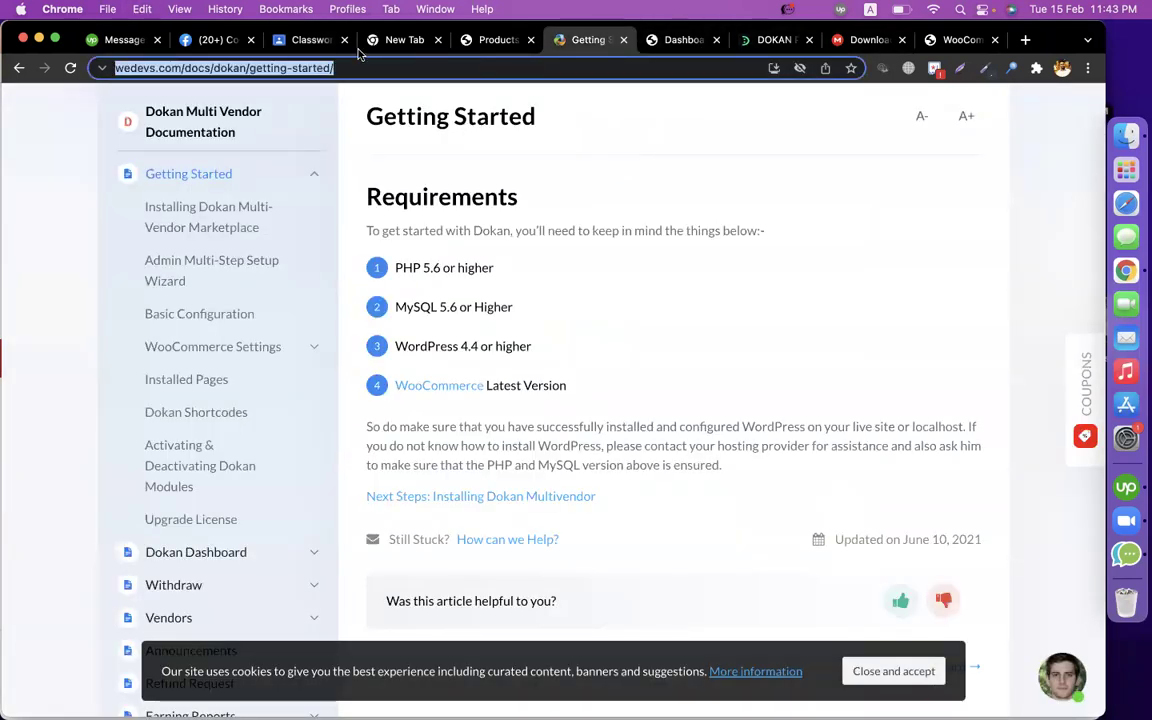
left_click(300, 40)
left_click(294, 172)
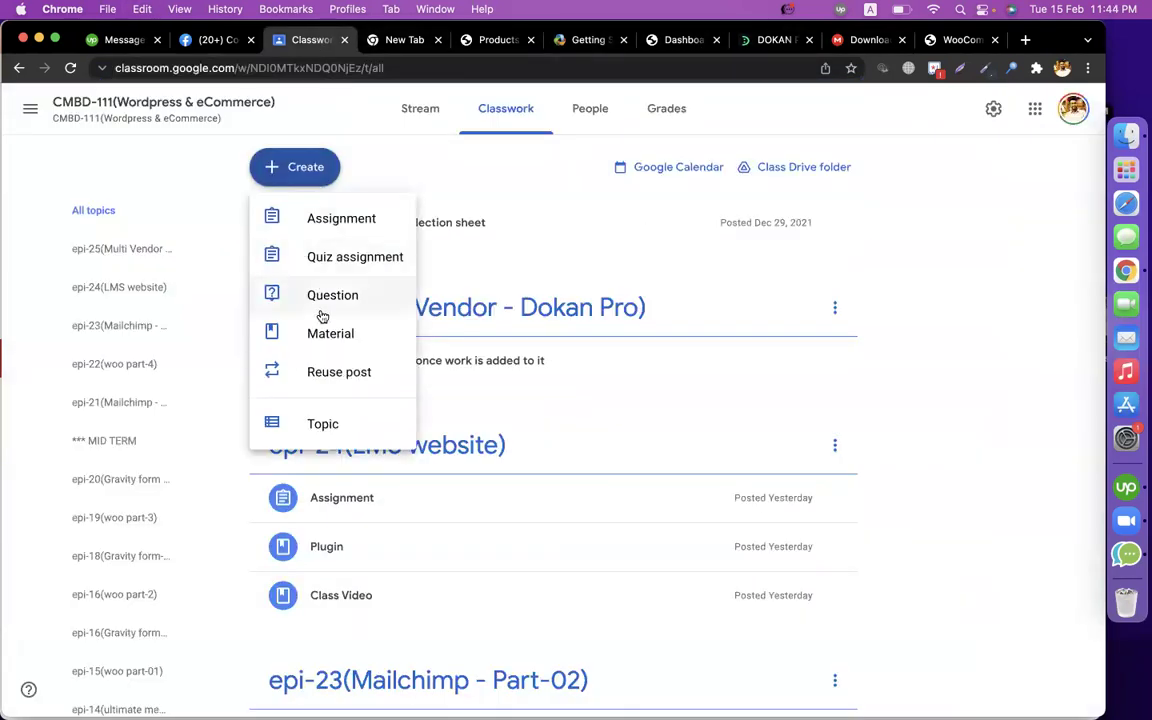
left_click(345, 298)
left_click(22, 106)
Create a material titled 'dokan pro docs' with the Getting Started docs link attached.
left_click(265, 167)
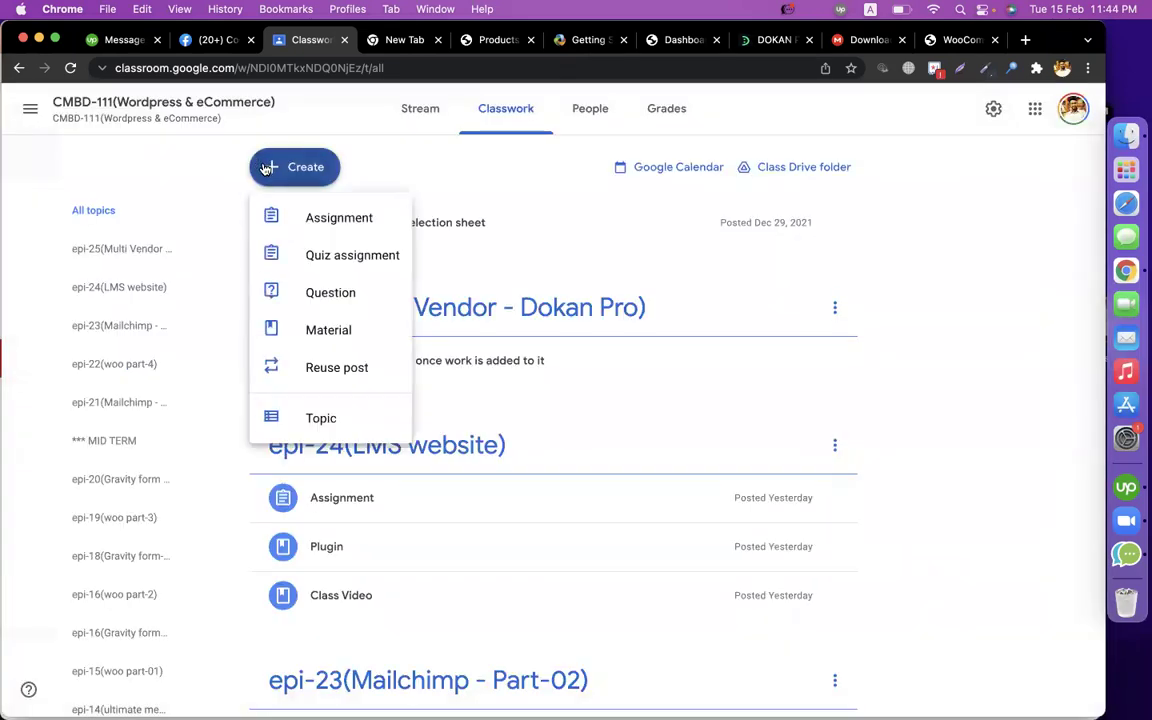
left_click(350, 340)
type("d")
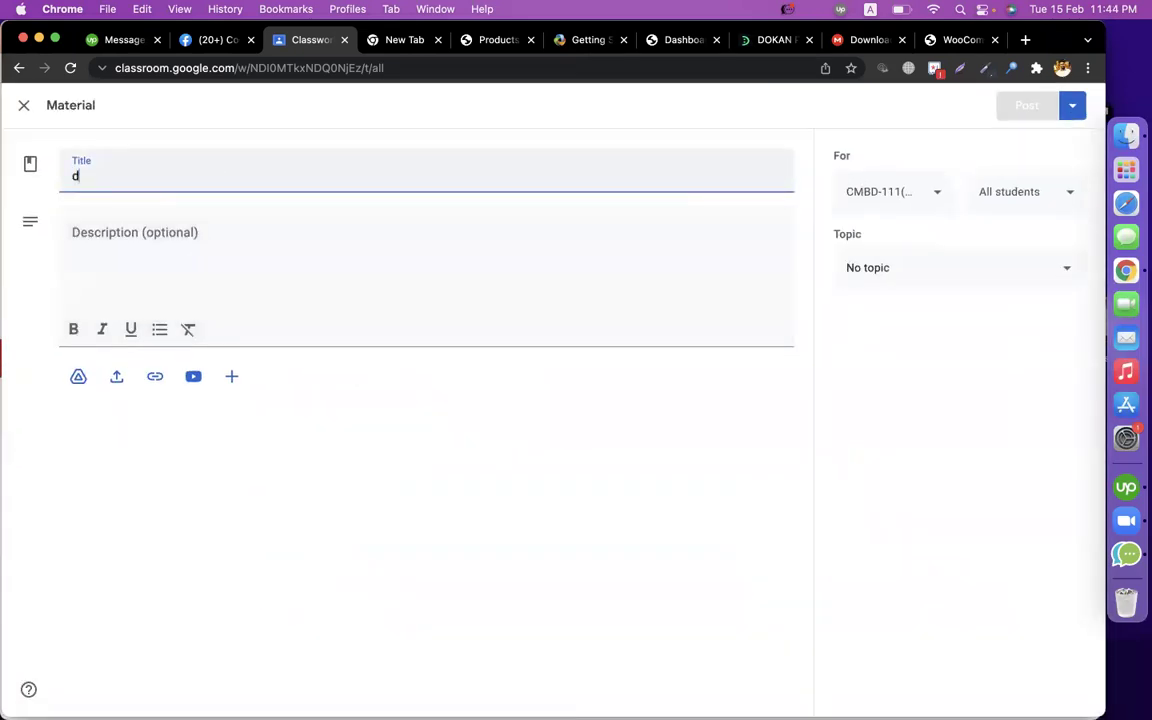
type("okan pro docs")
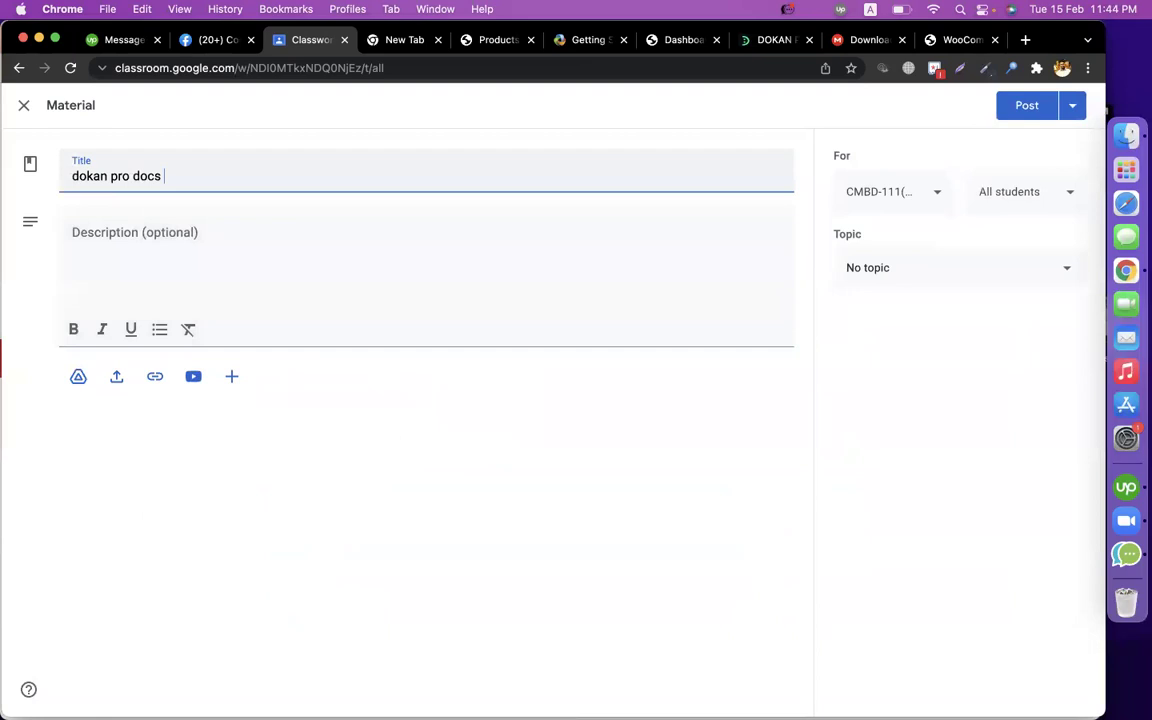
left_click(155, 376)
key("super+v")
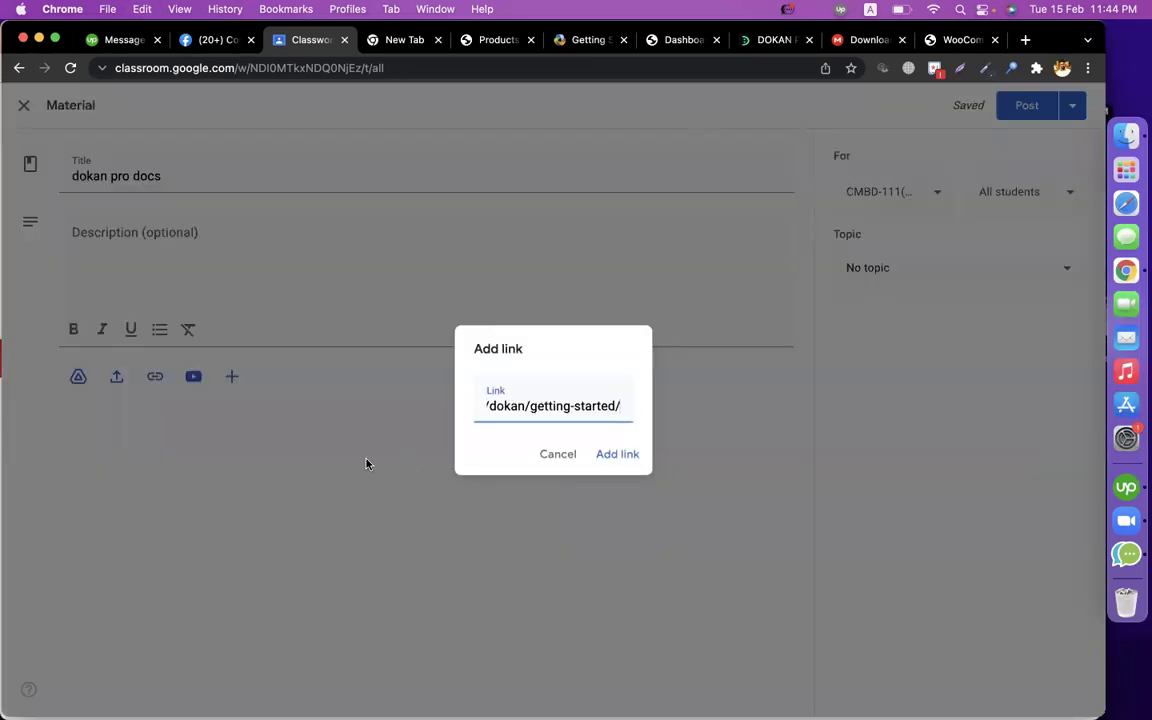
left_click(620, 456)
File the 'dokan pro docs' material under epi-25(Multi Vendor - Dokan Pro) and post it.
left_click(950, 285)
scroll(930, 500, "down", 5)
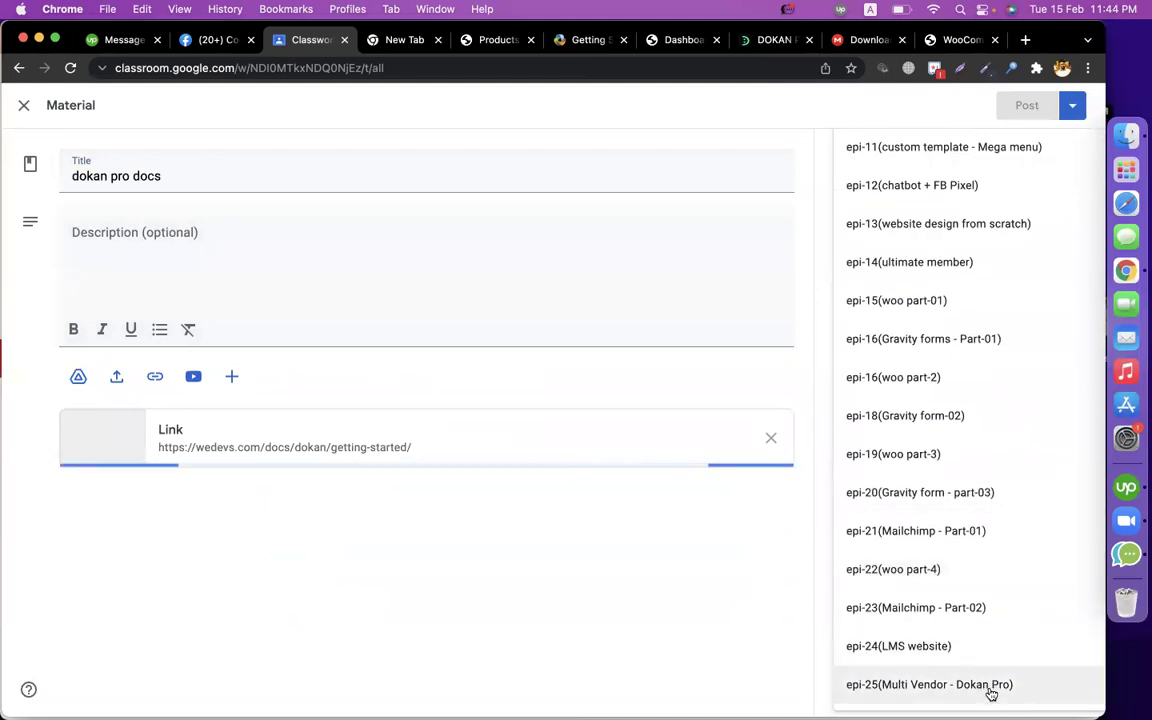
left_click(988, 687)
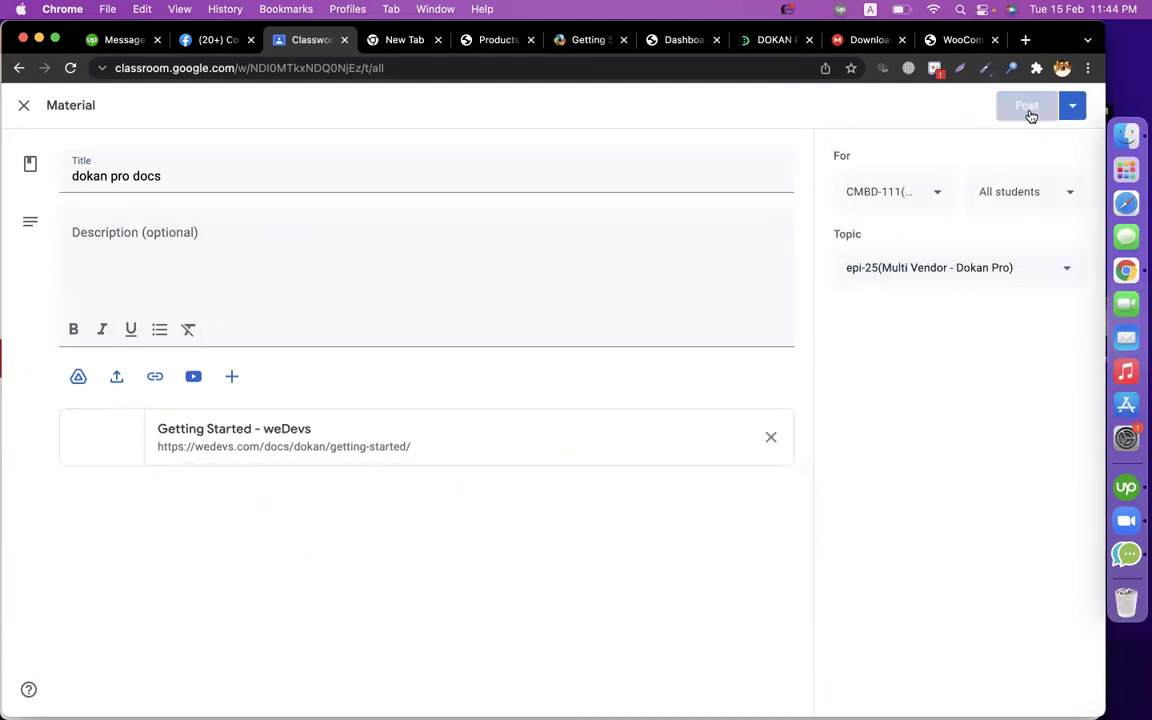
left_click(1030, 112)
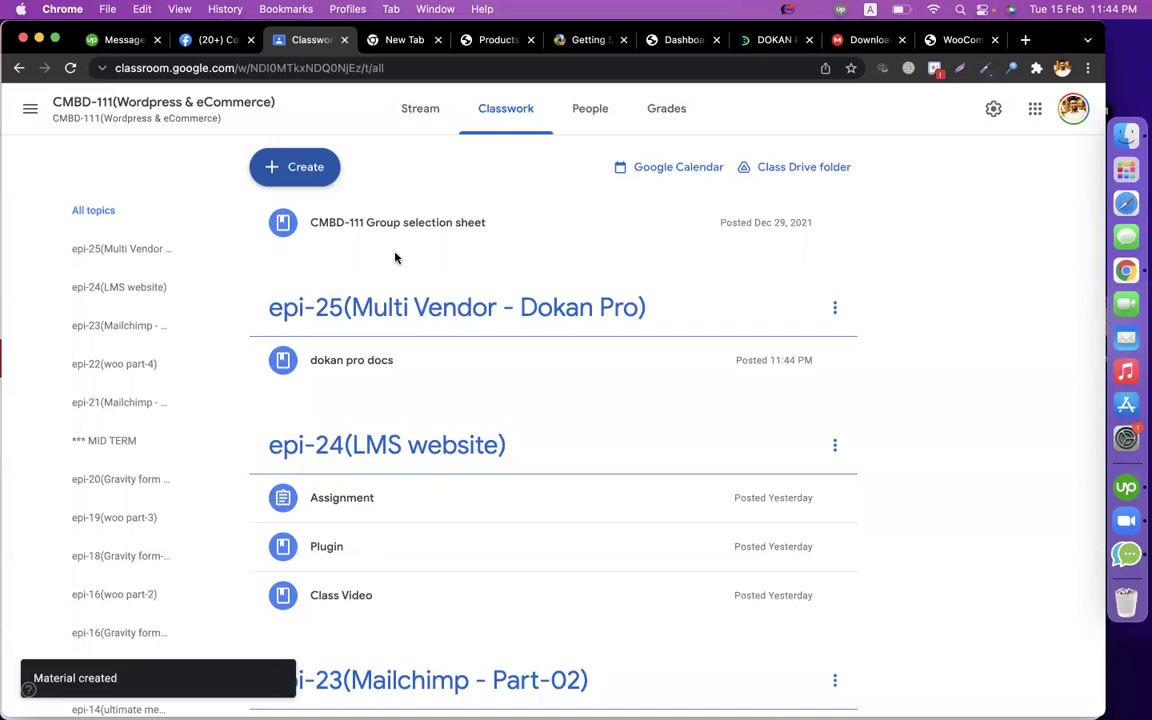
left_click(319, 168)
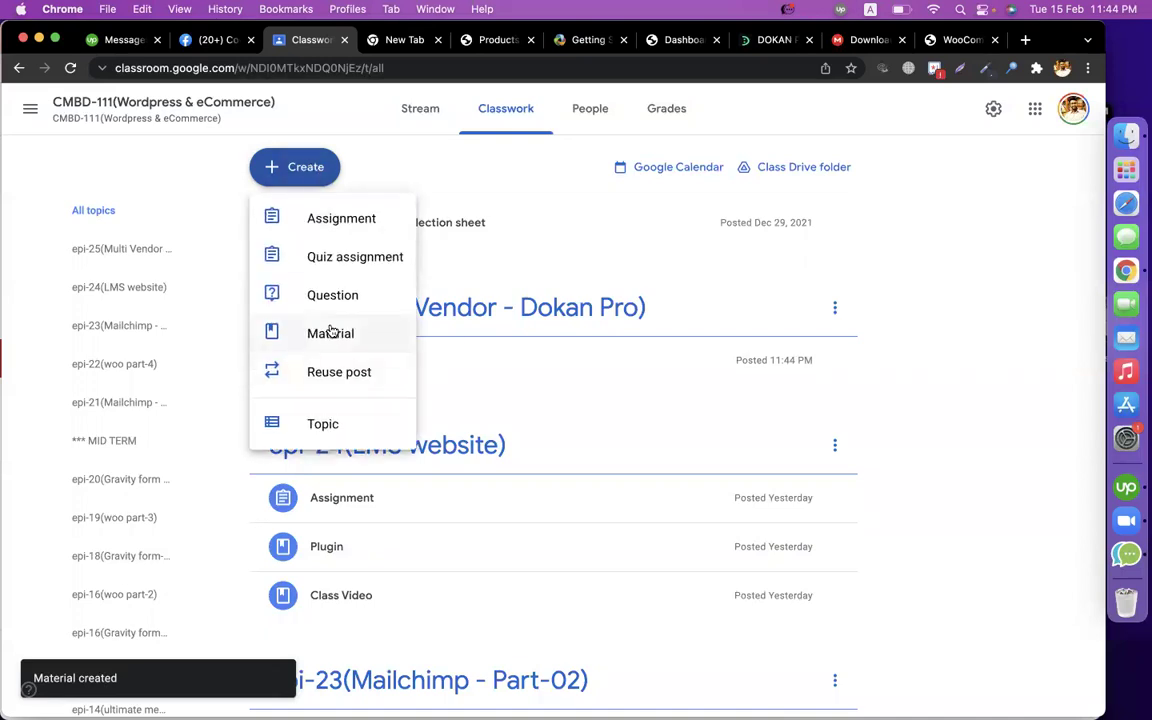
Draft 'Assignment - dokan pro' with install, configure and screenshot-submission-in-docs instructions.
left_click(398, 222)
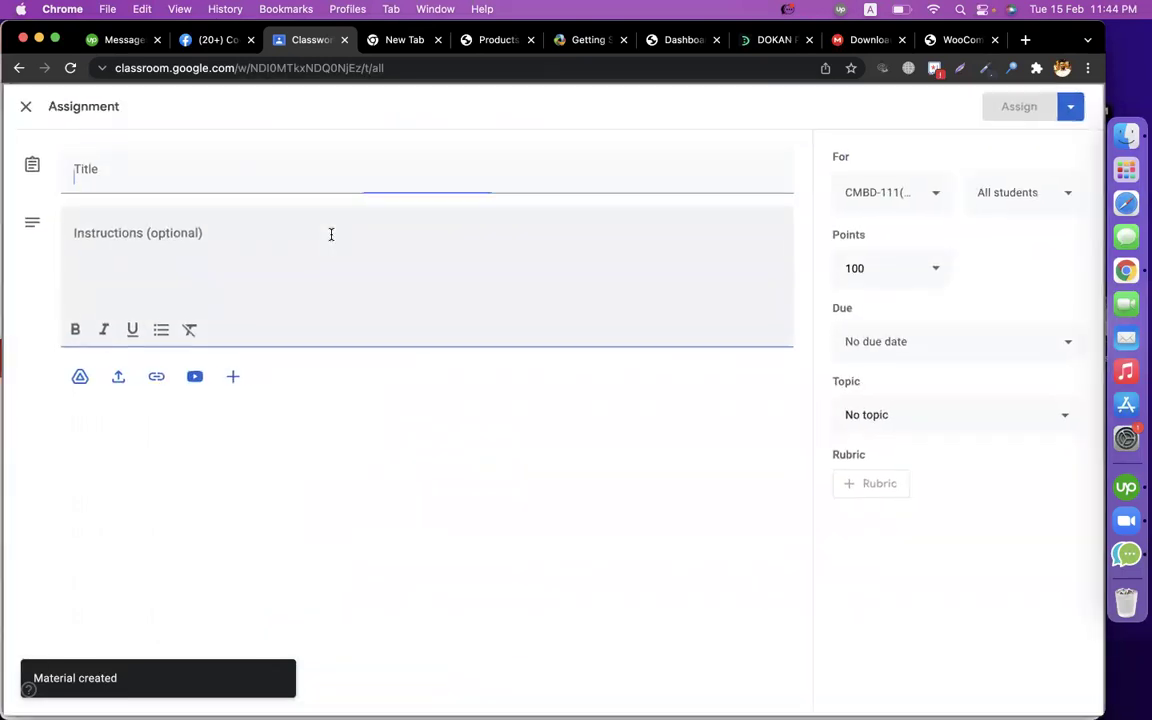
left_click(211, 172)
type("A")
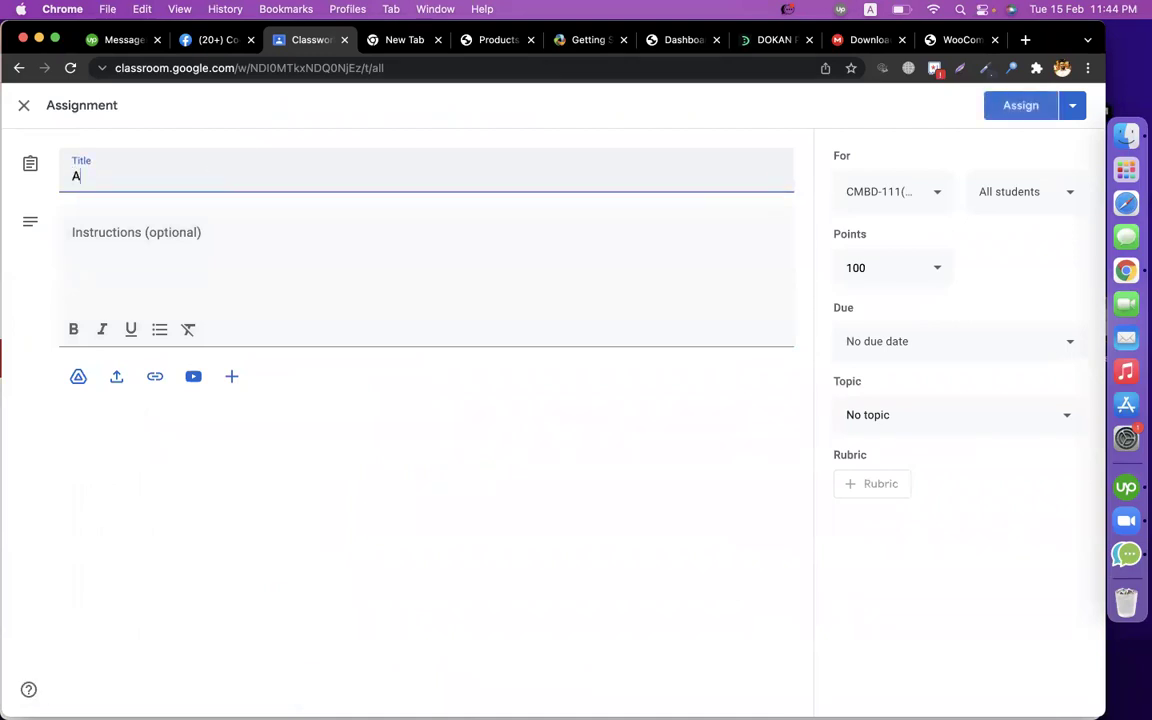
type("ssignment -")
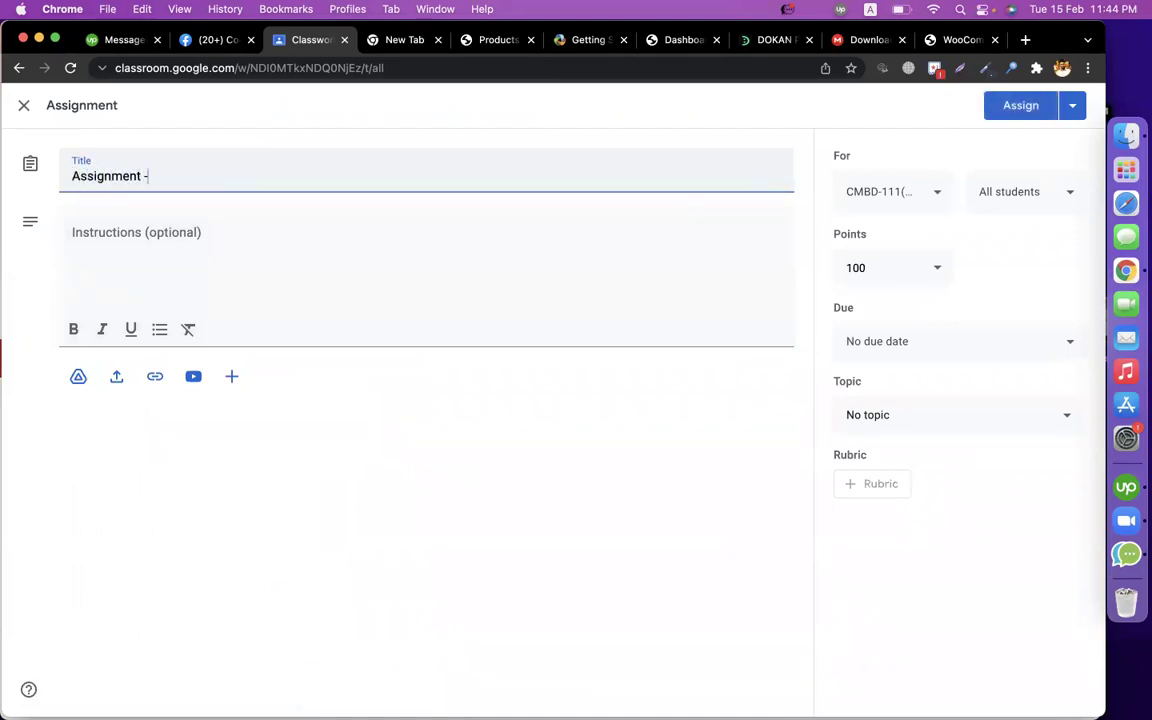
type(" dokan pro")
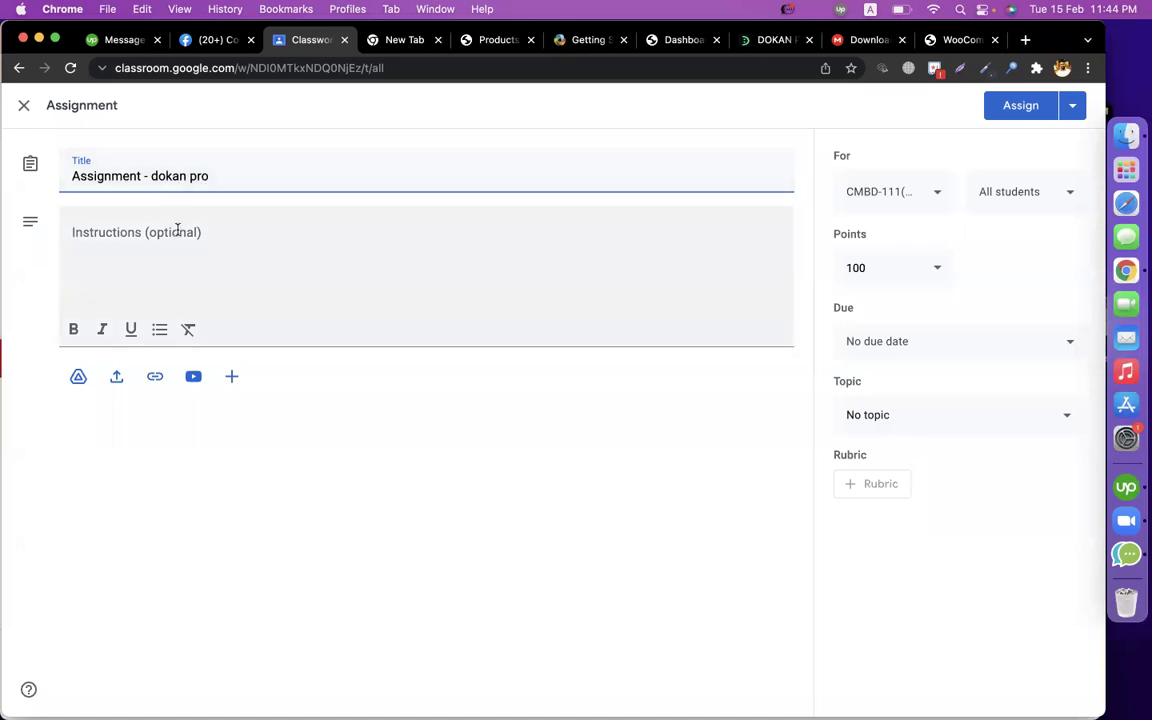
left_click(177, 230)
type("1. instal")
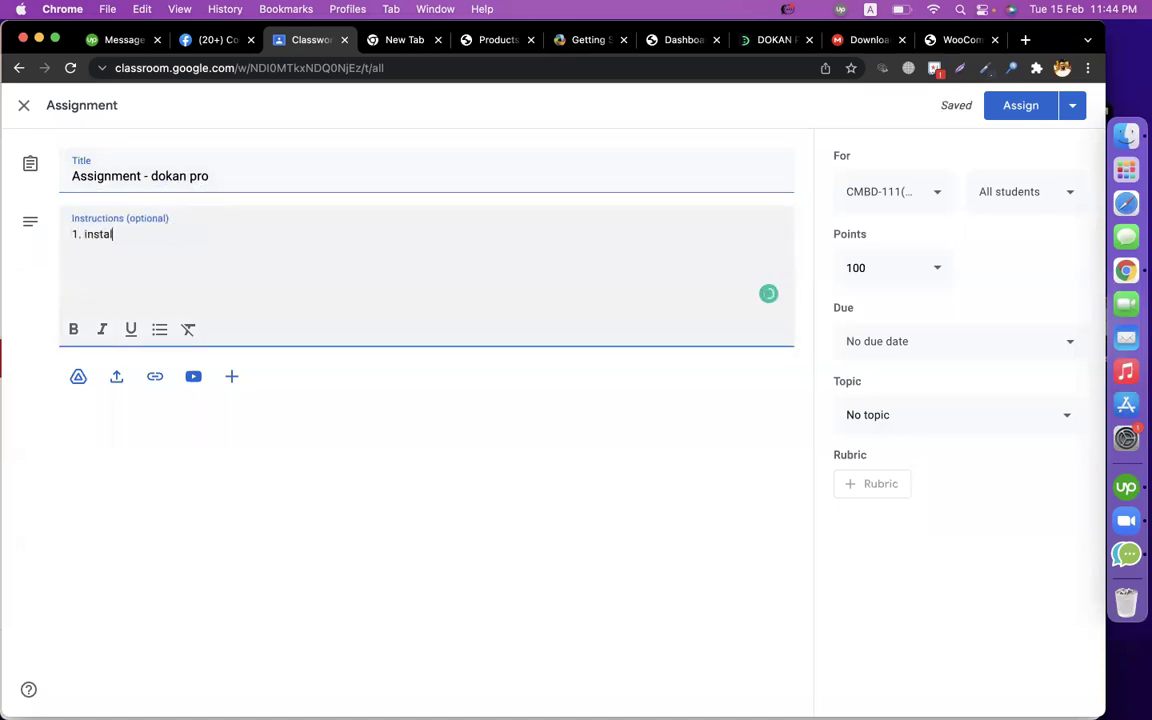
type("l and configure doka")
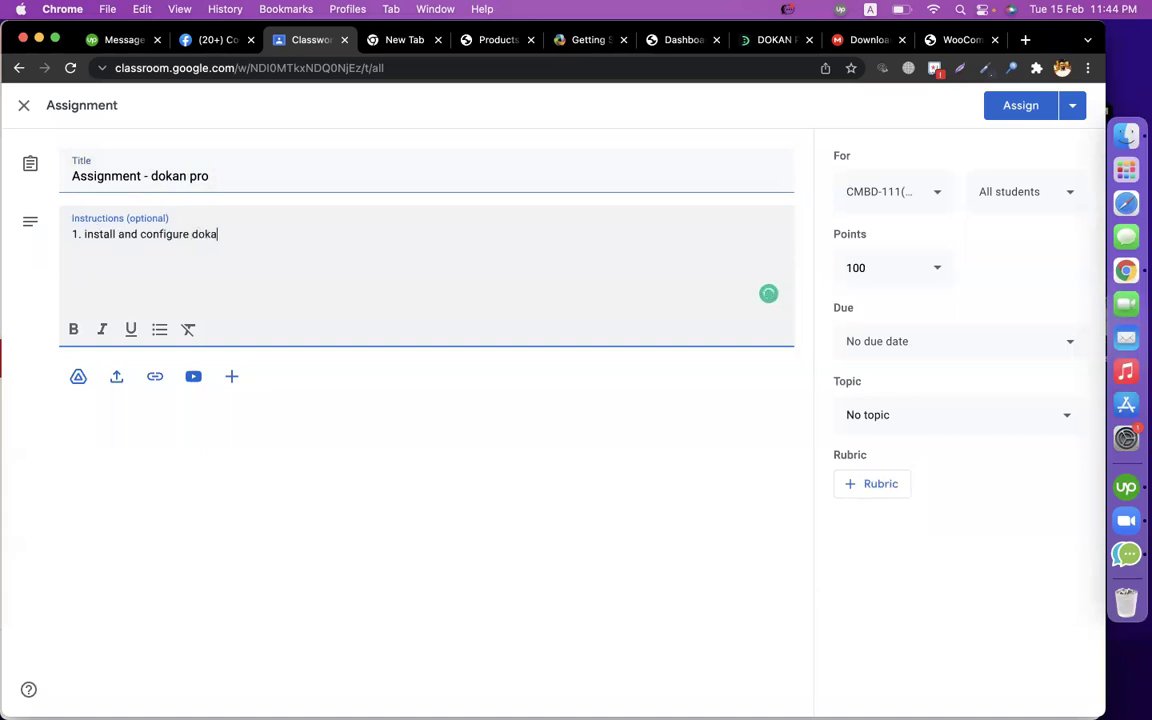
type("n pro")
type("s")
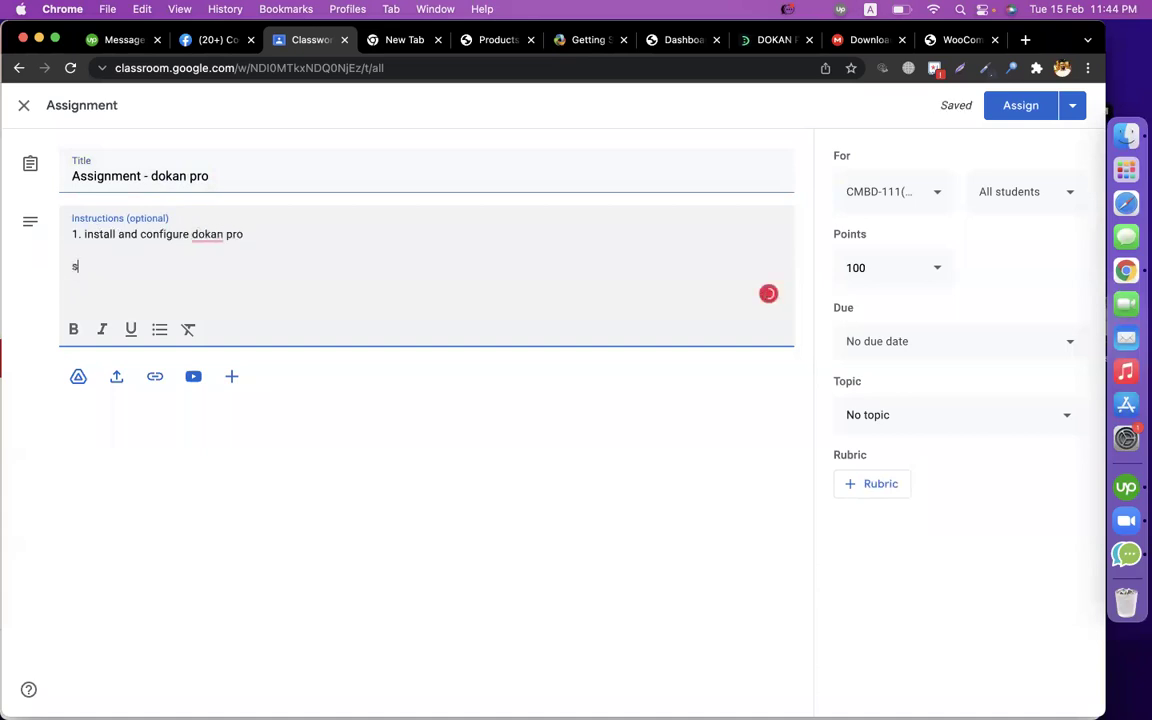
type("ubmit snap of ")
type("vendor ")
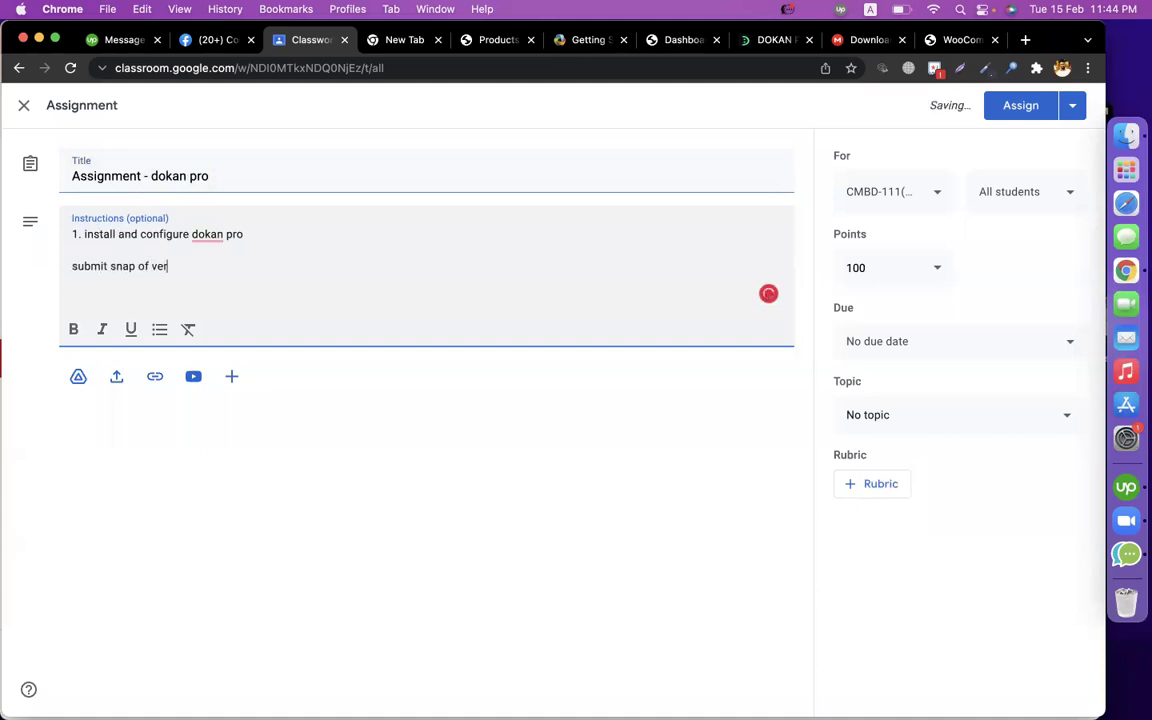
type("dashboard , order")
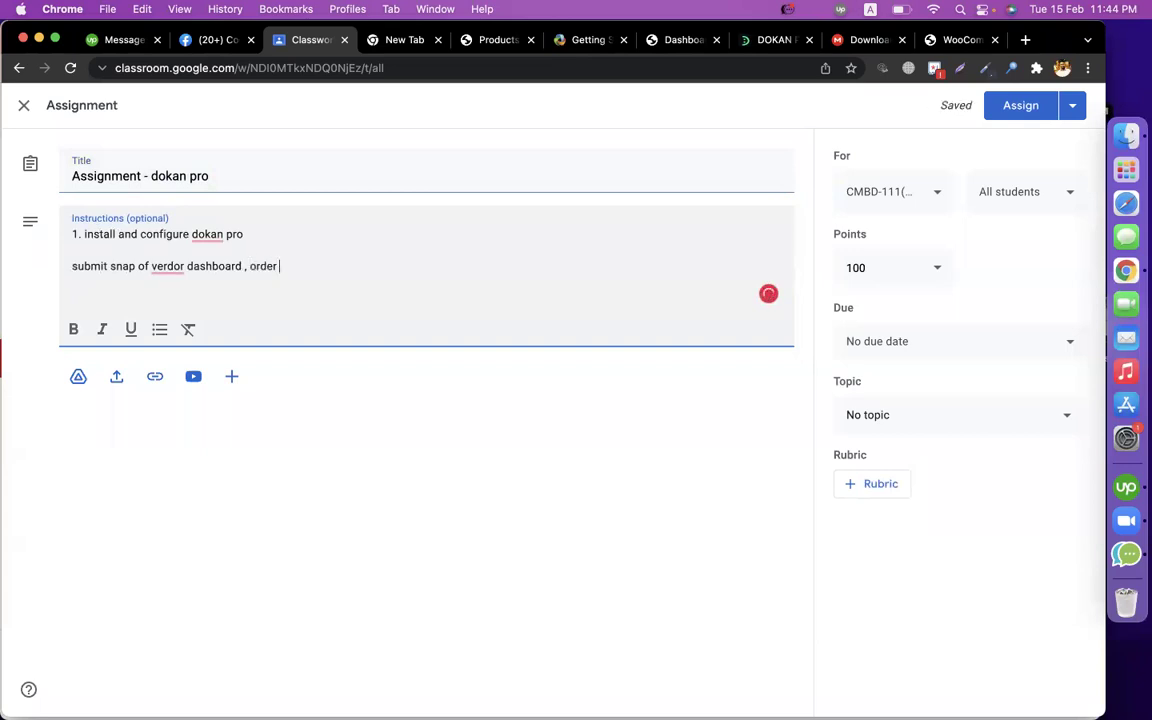
type(" , become a vendor form")
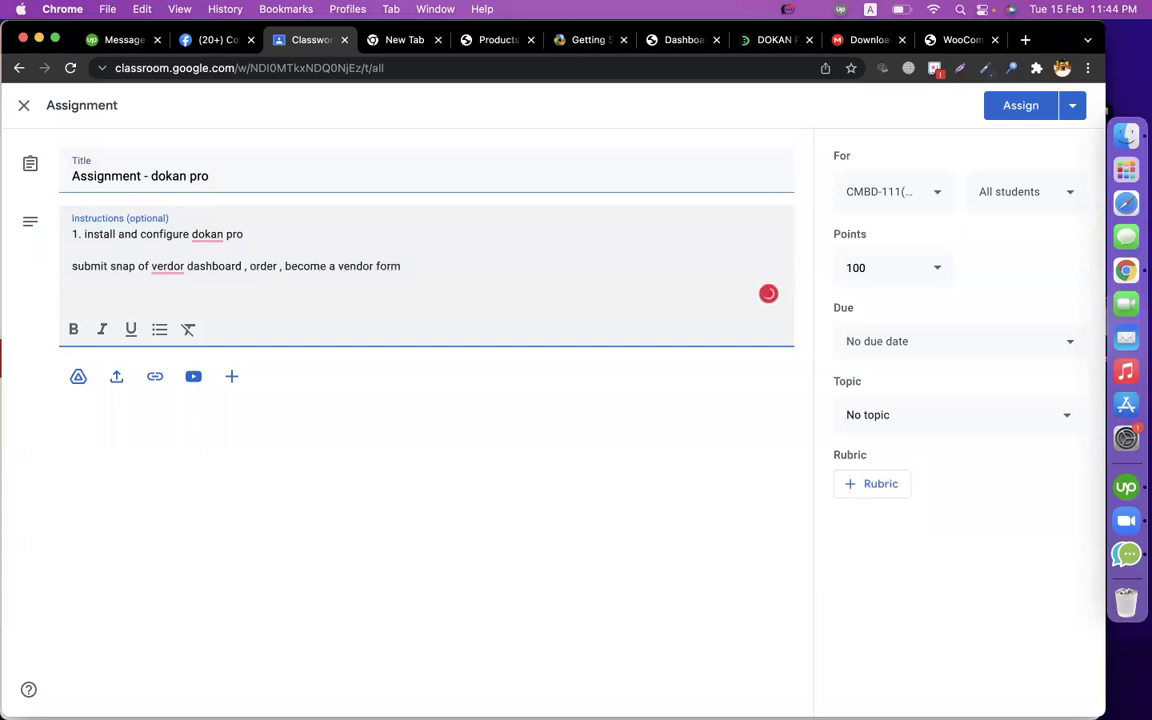
key("Return")
type("all snap upload at a docs")
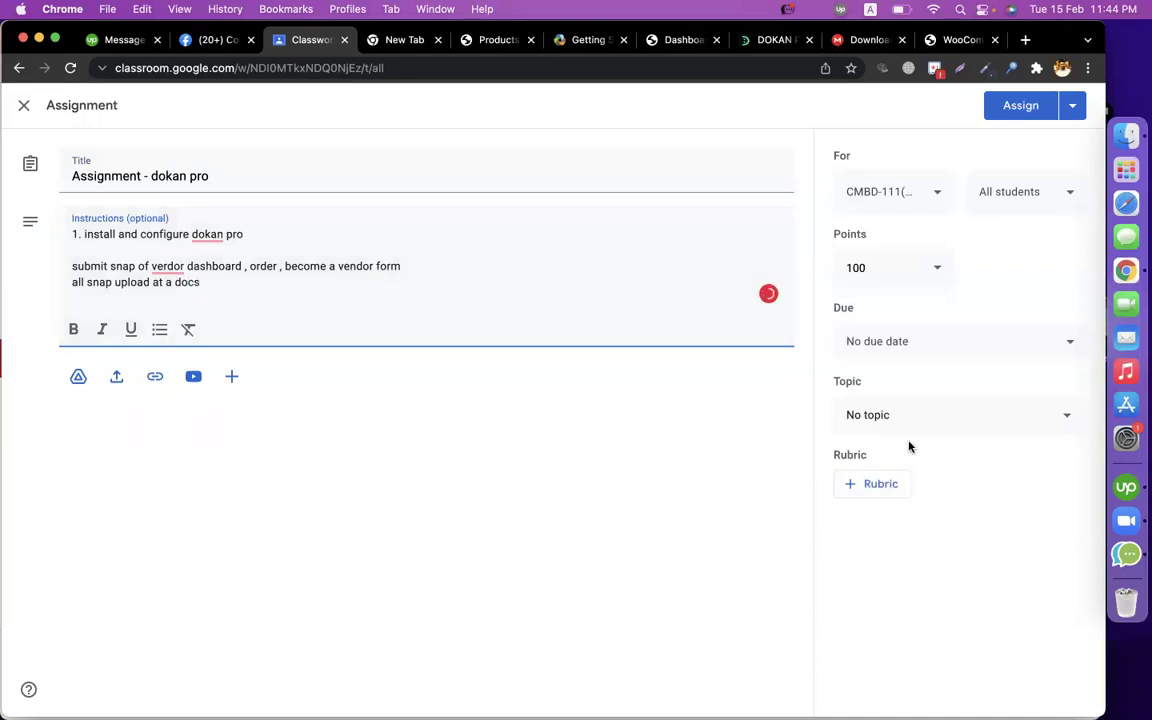
Put the assignment under epi-25(Multi Vendor - Dokan Pro) and assign it to students.
left_click(894, 430)
scroll(1000, 609, "down", 5)
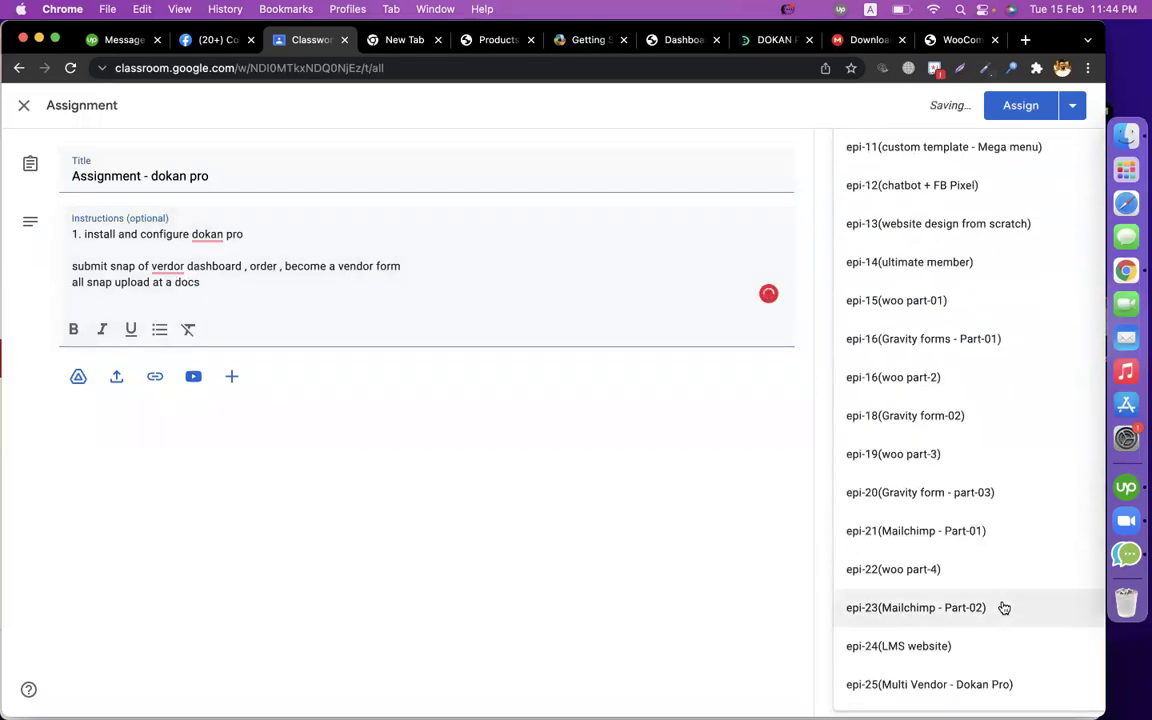
left_click(995, 676)
left_click(1018, 110)
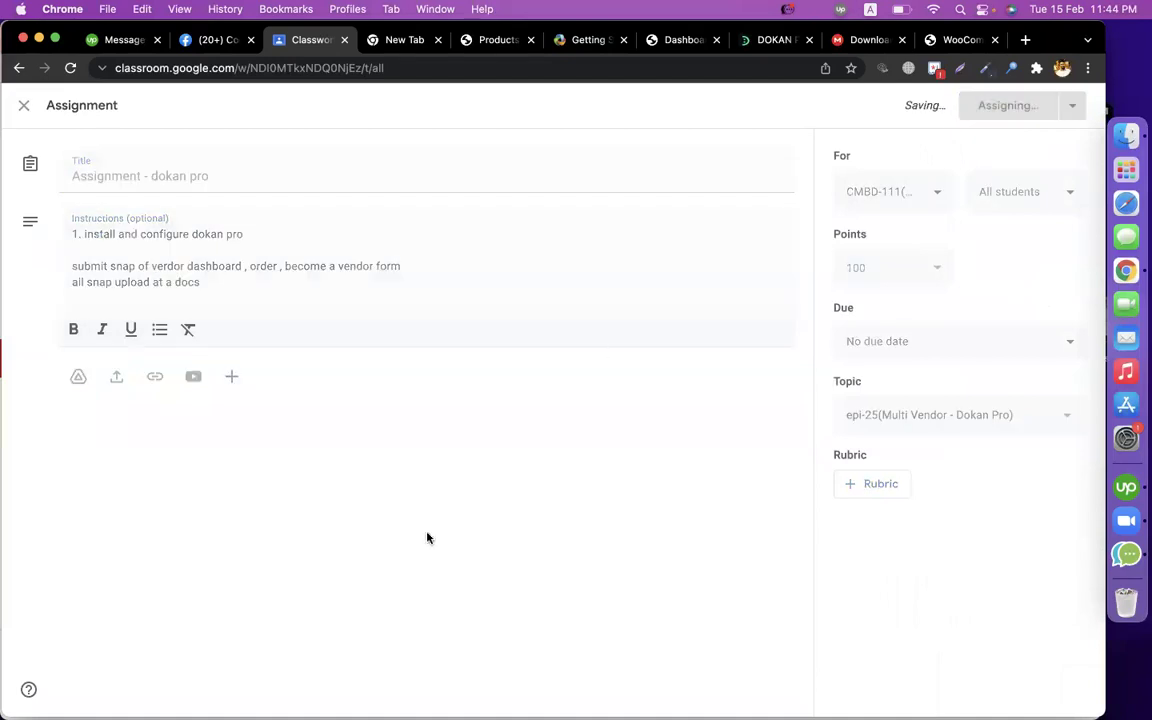
left_click(623, 40)
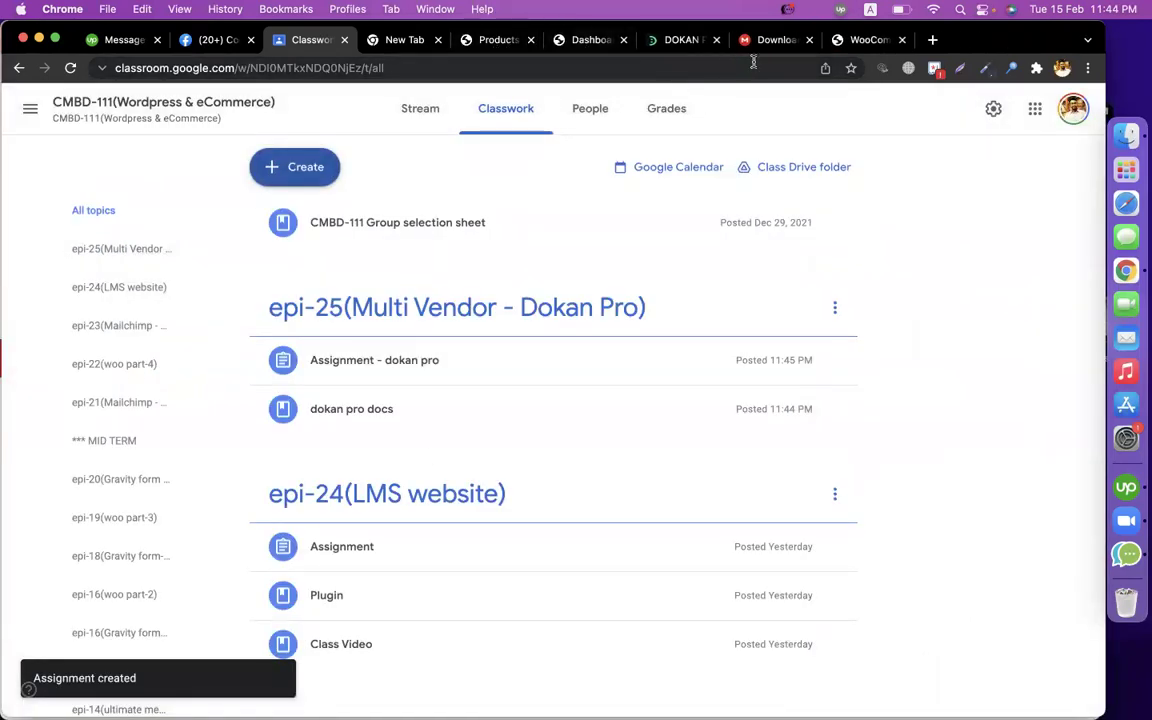
Close the DOKAN, Downloads and WooCommerce tabs and return to the Martfury Products admin.
left_click(716, 40)
left_click(716, 40)
left_click(716, 40)
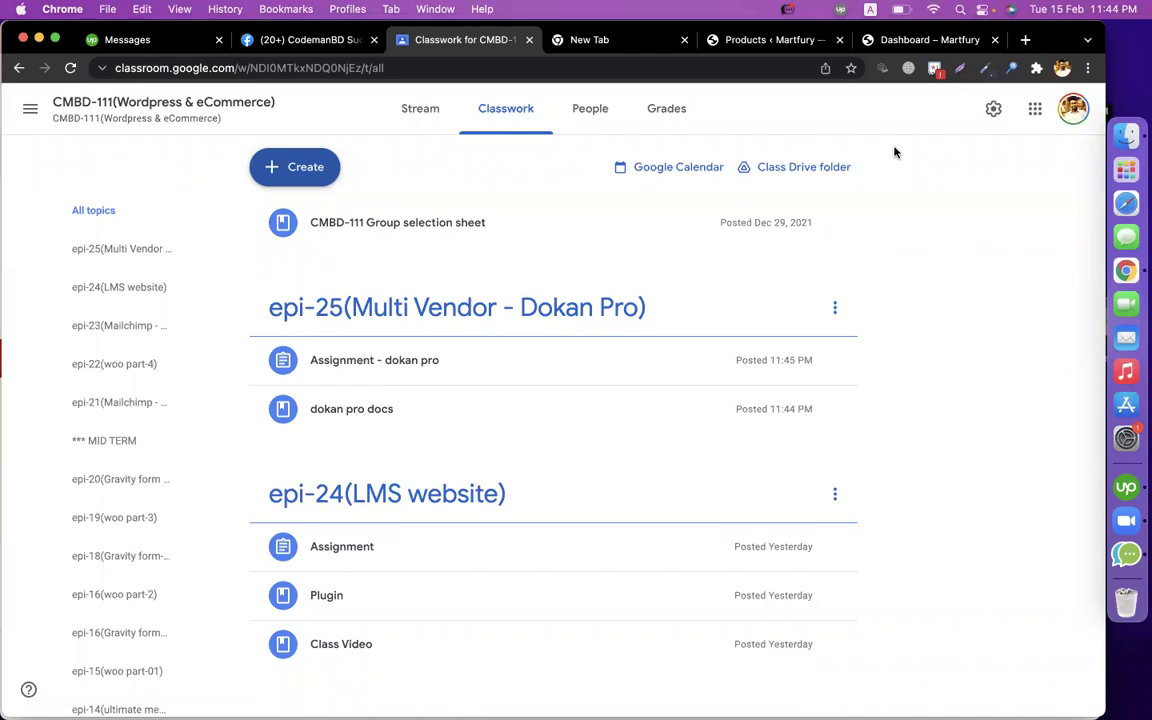
left_click(622, 44)
left_click(735, 41)
Open Users > Add New and check the role list, leaving the role at Subscriber.
scroll(42, 605, "down", 5)
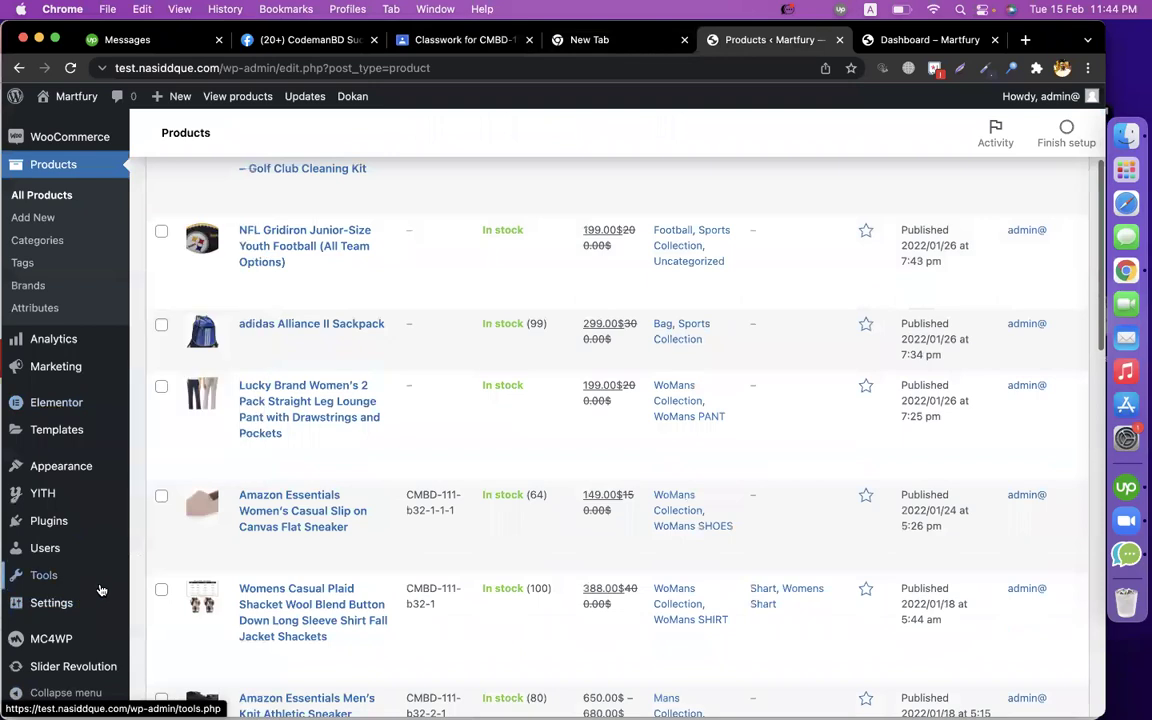
mouse_move(40, 568)
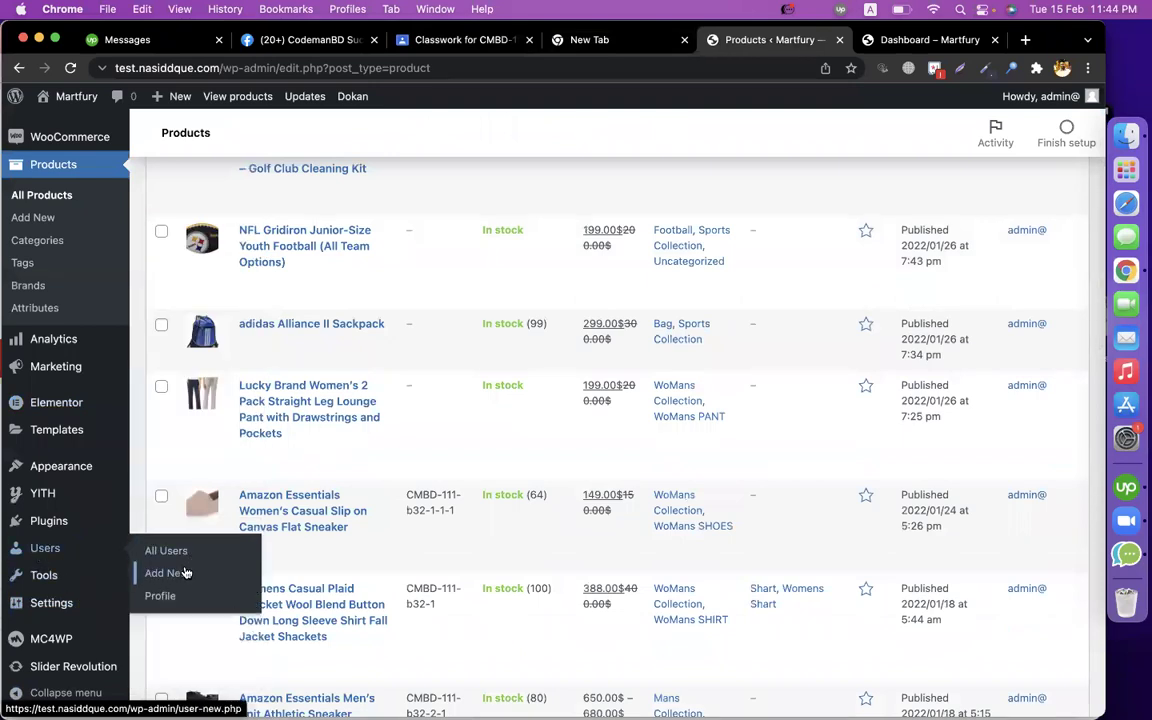
left_click(184, 573)
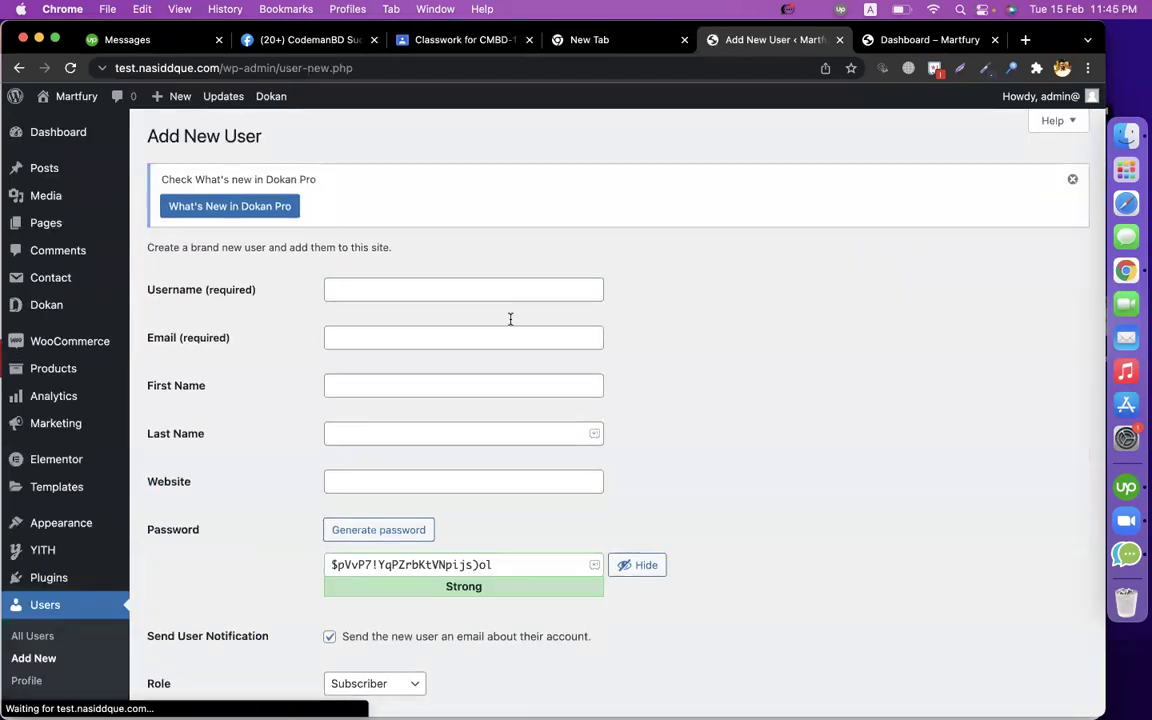
scroll(680, 400, "down", 3)
scroll(690, 413, "up", 1)
left_click(372, 546)
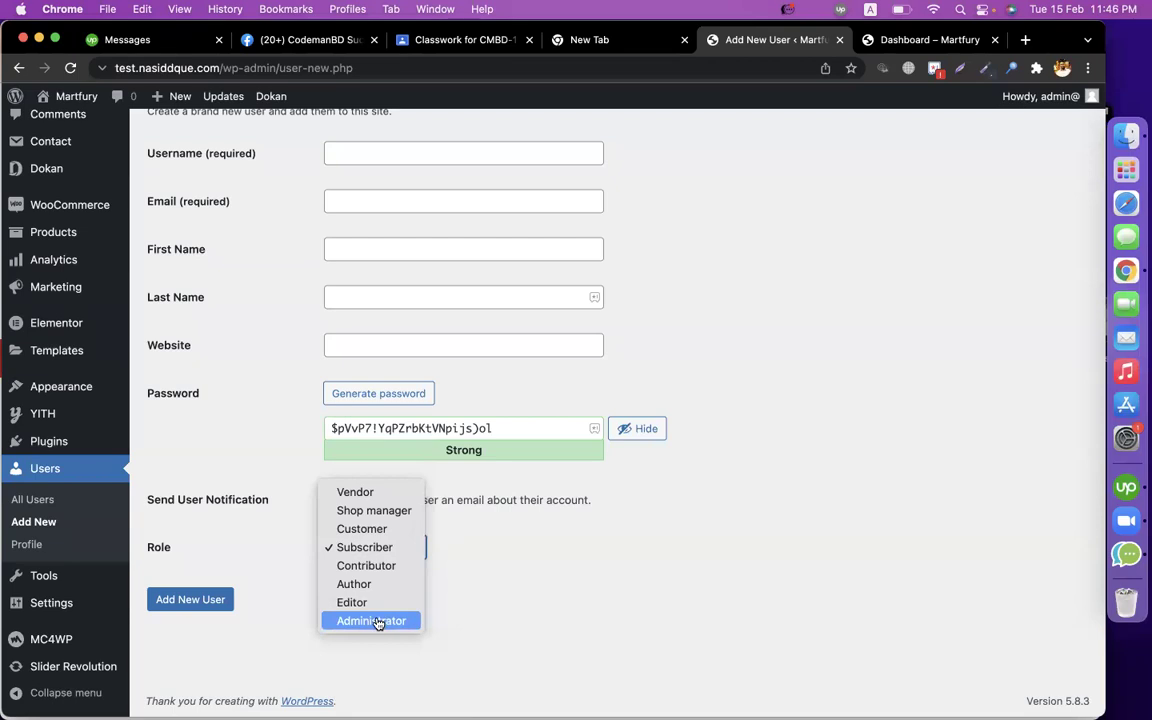
left_click(575, 607)
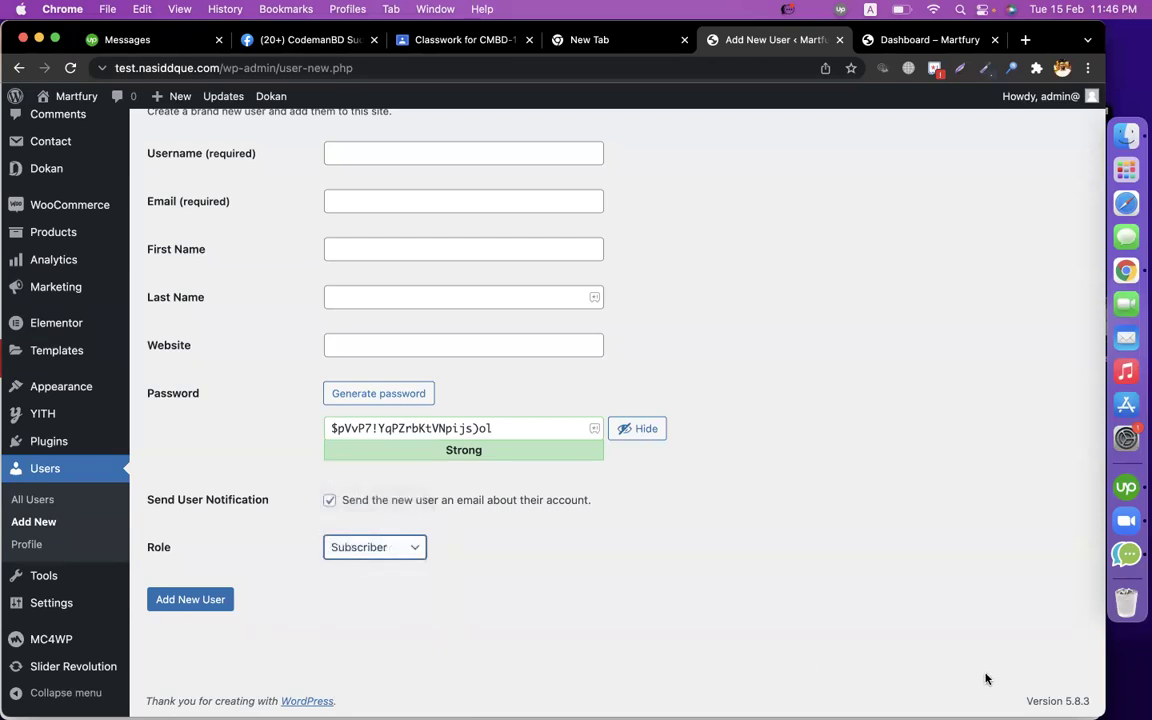
left_click(856, 435)
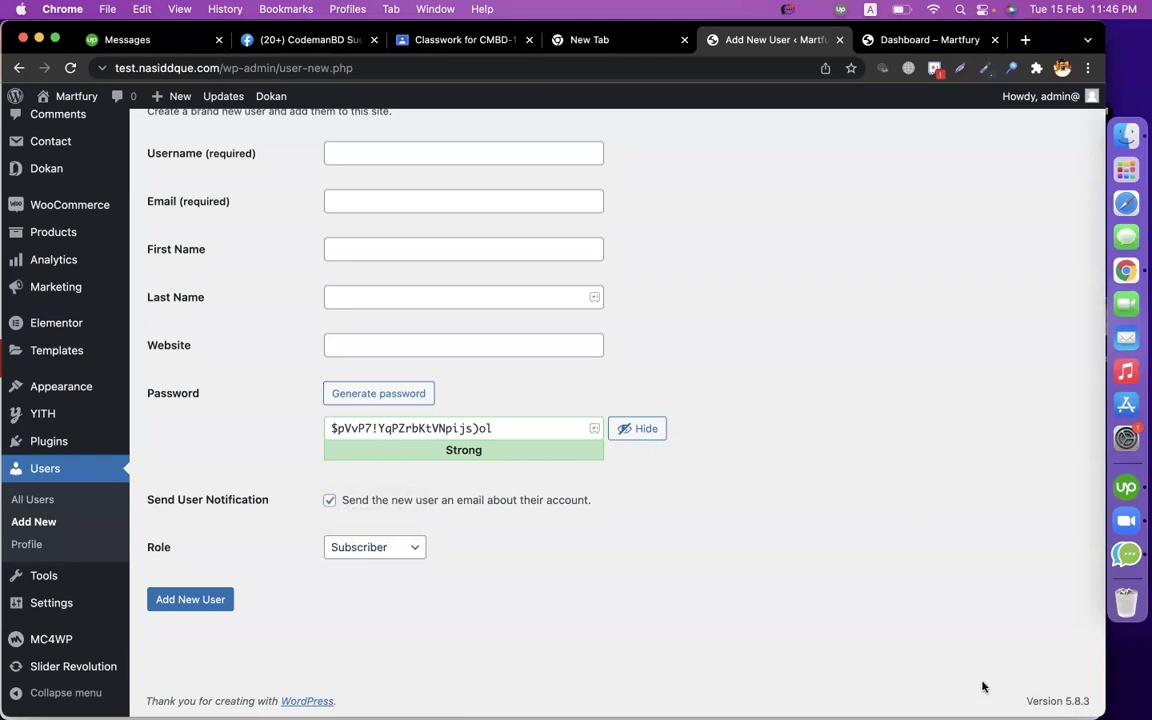